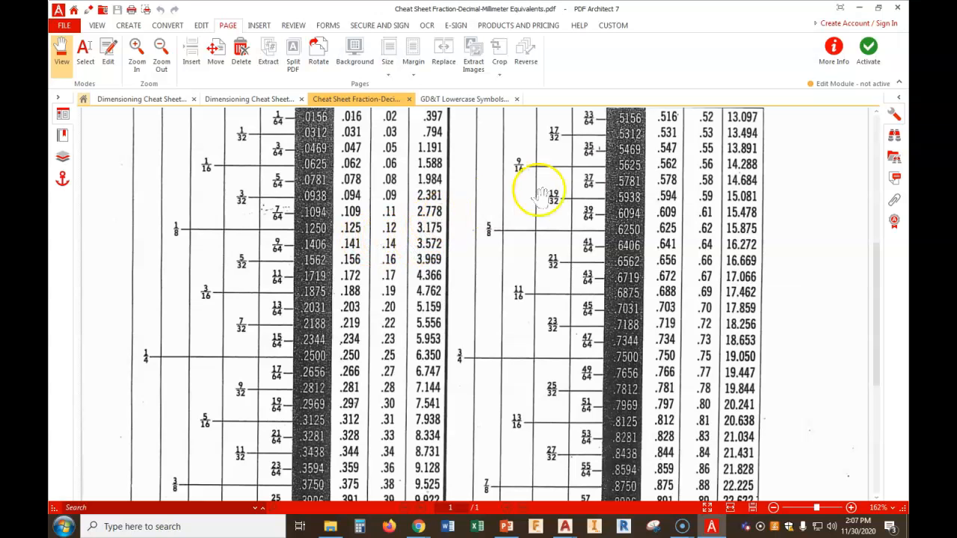
Open the GD&T Lowercase Symbols cheat sheet and scroll through the symbol list
click(464, 100)
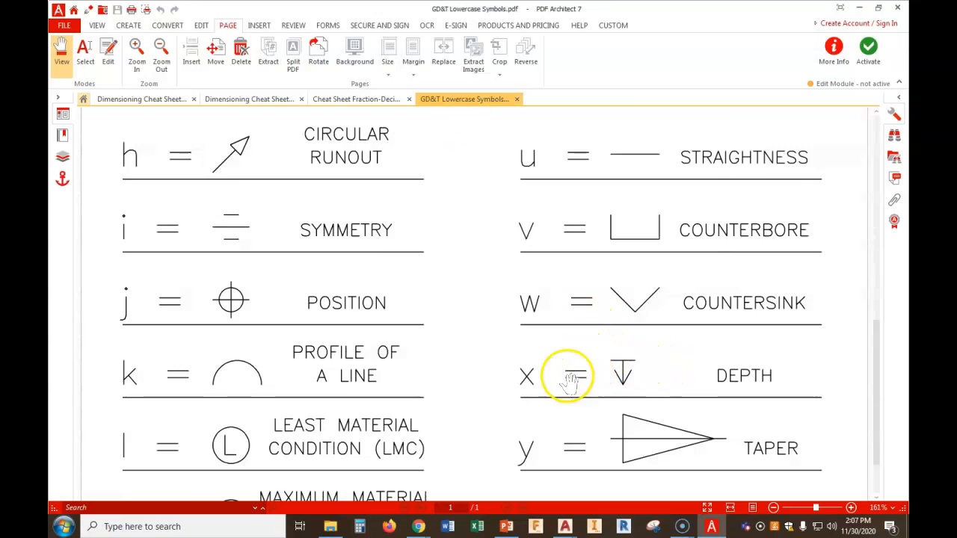
scroll(570, 381, up, 7)
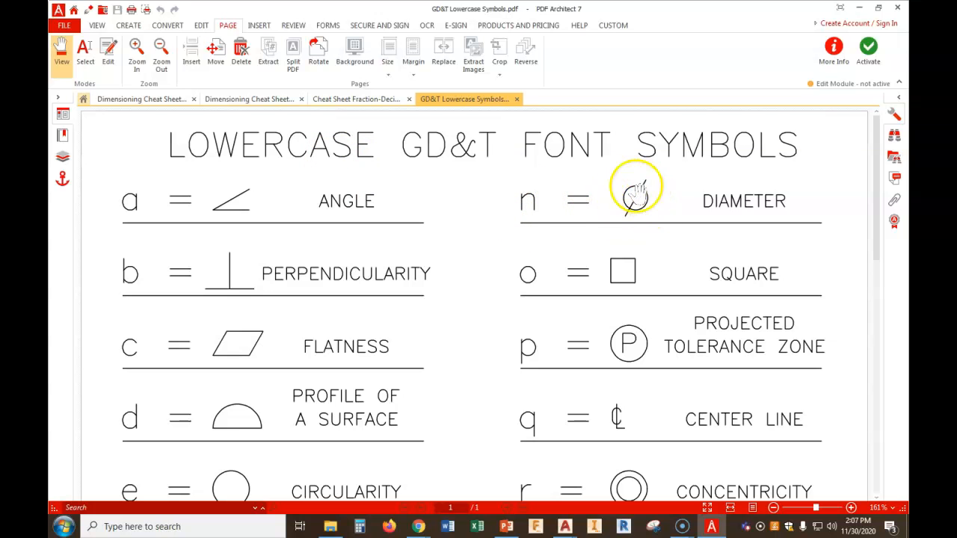
scroll(528, 258, down, 5)
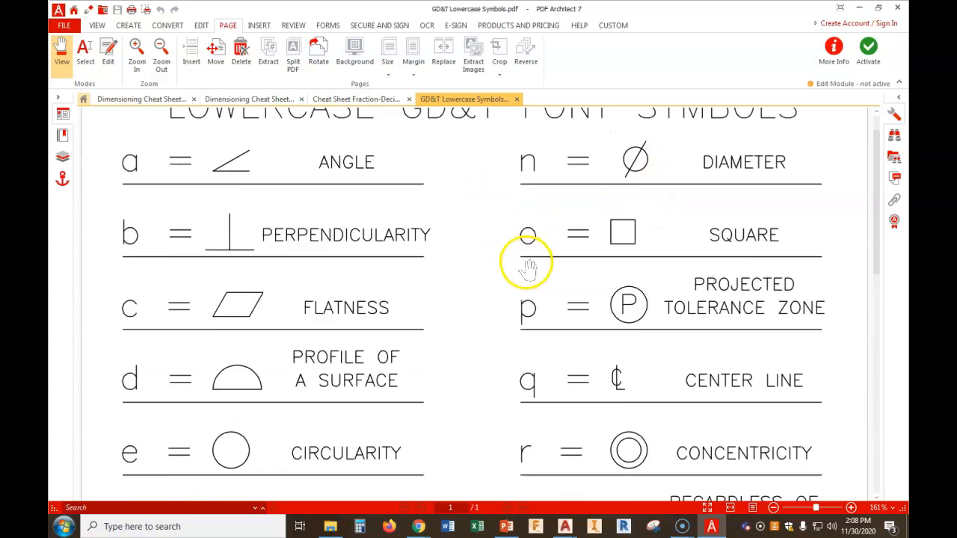
scroll(527, 266, down, 3)
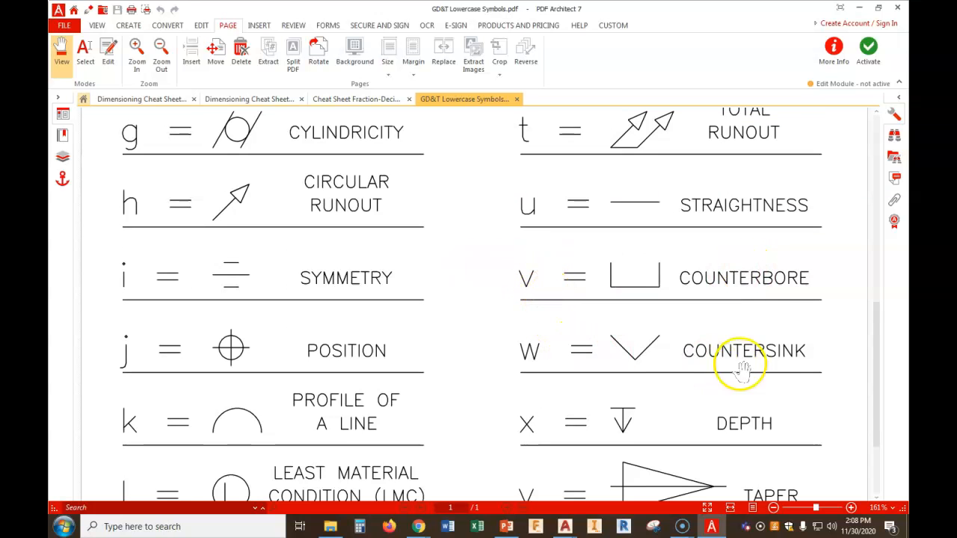
scroll(561, 374, down, 1)
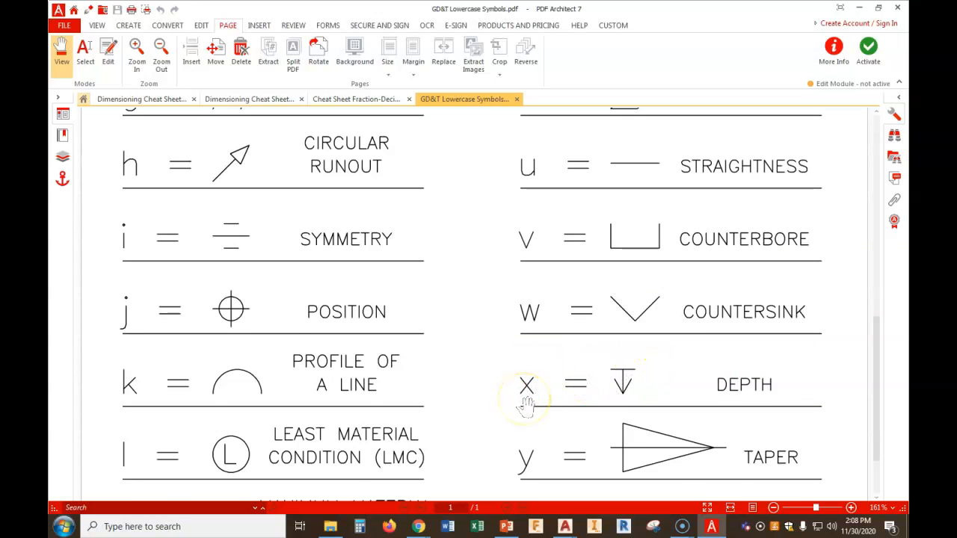
scroll(527, 396, up, 8)
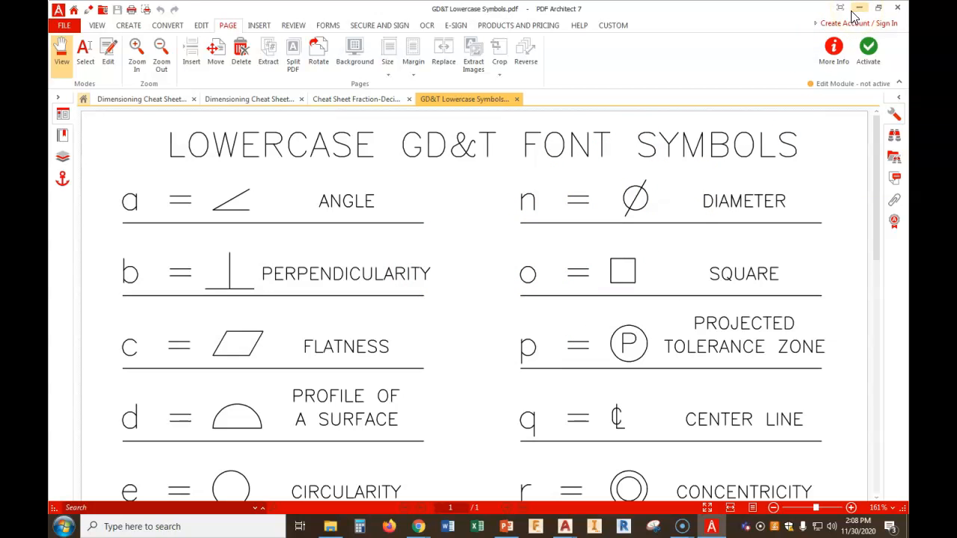
Switch to the browser and review the Dimensioning Cheat Sheets section of the course page
click(418, 527)
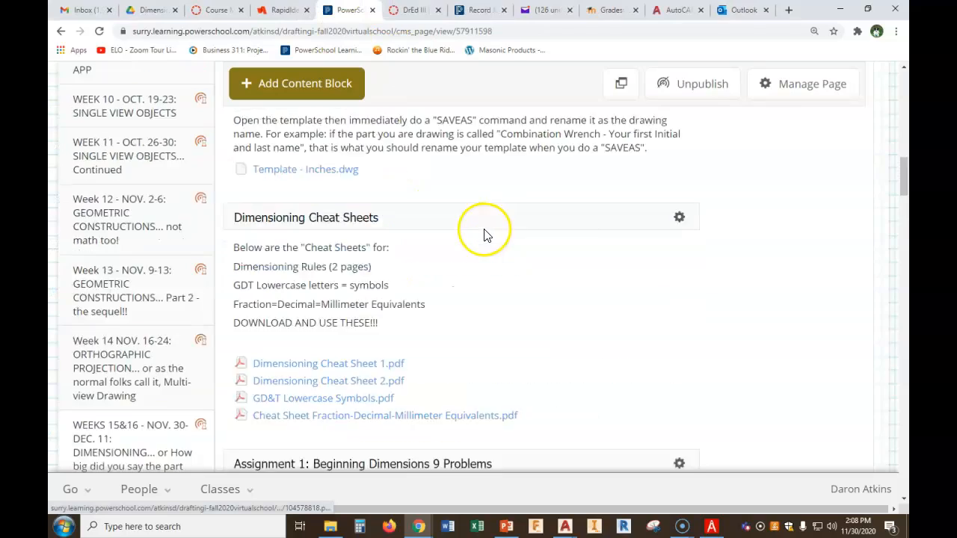
scroll(487, 235, up, 15)
scroll(487, 236, up, 4)
scroll(341, 267, down, 4)
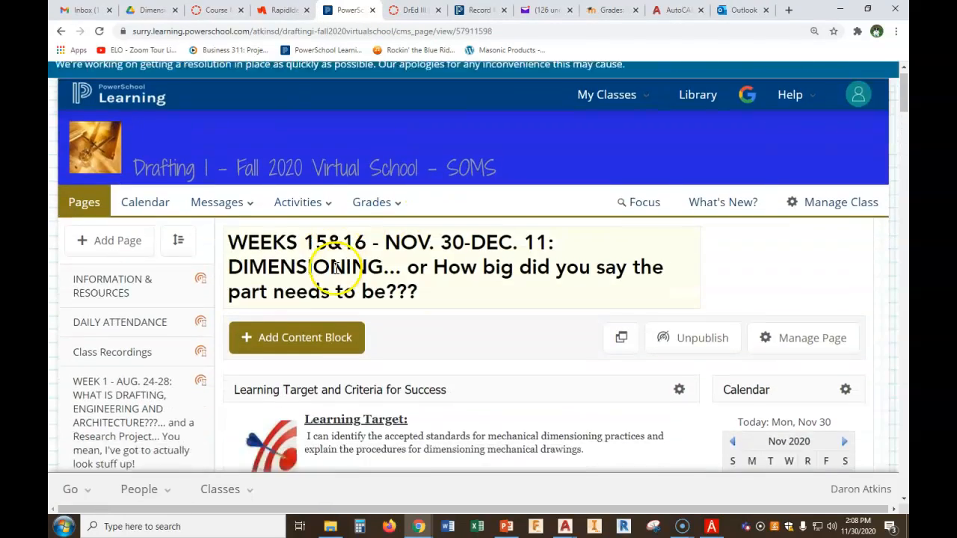
scroll(519, 227, down, 7)
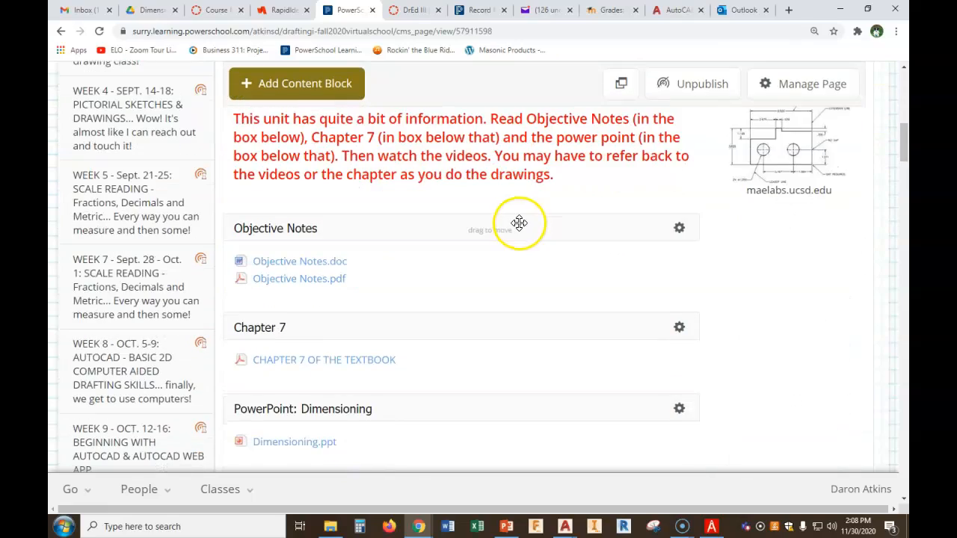
scroll(519, 223, down, 6)
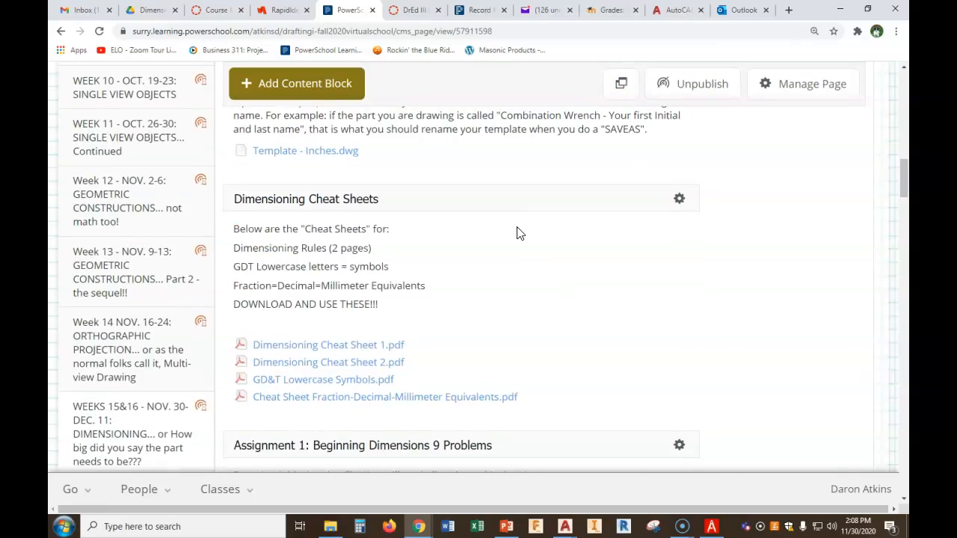
scroll(543, 237, up, 3)
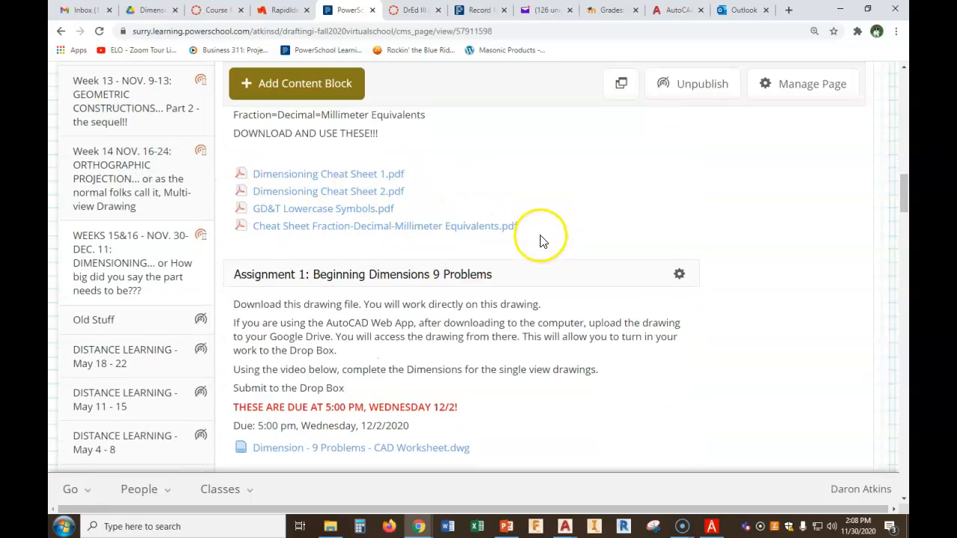
Switch to the AutoCAD web drawing and zoom in on the top row of parts
click(675, 11)
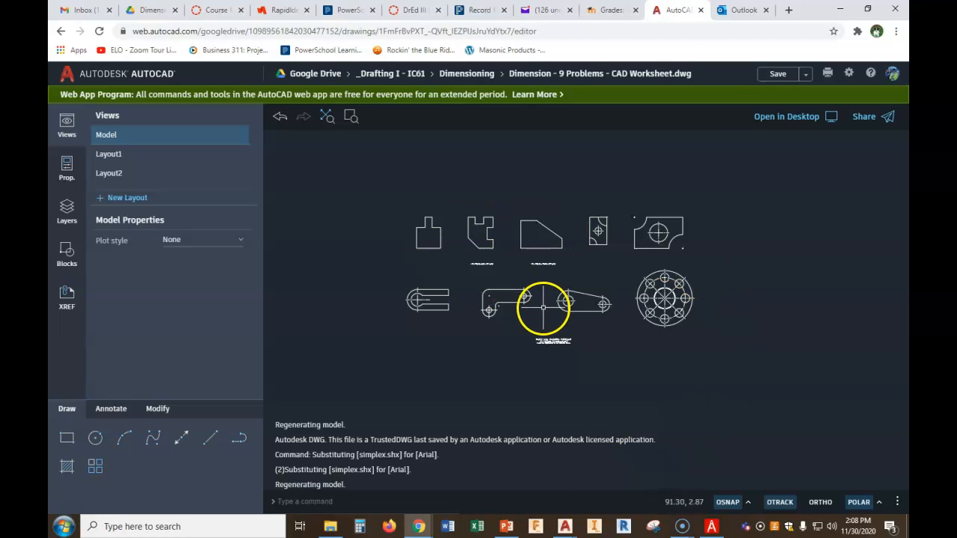
scroll(438, 209, up, 3)
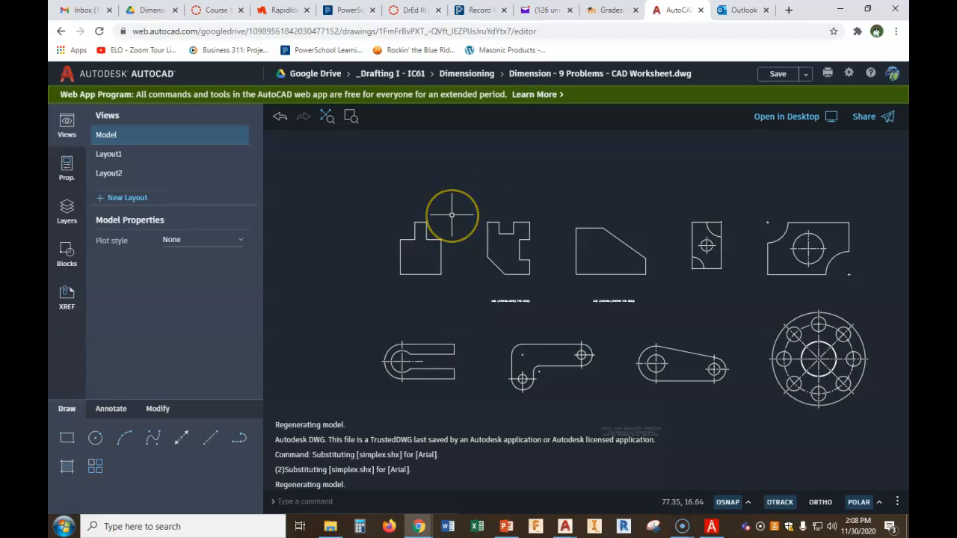
scroll(452, 215, up, 3)
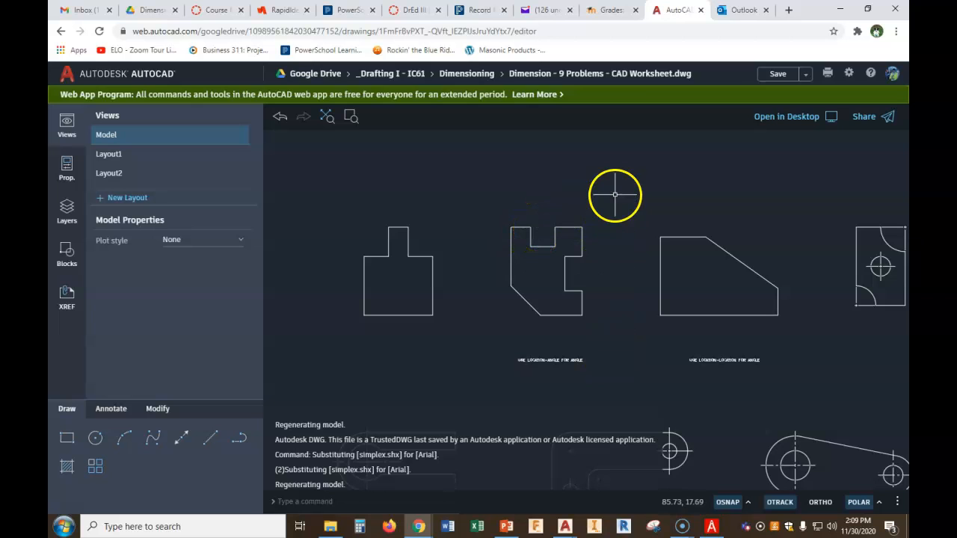
scroll(603, 266, up, 3)
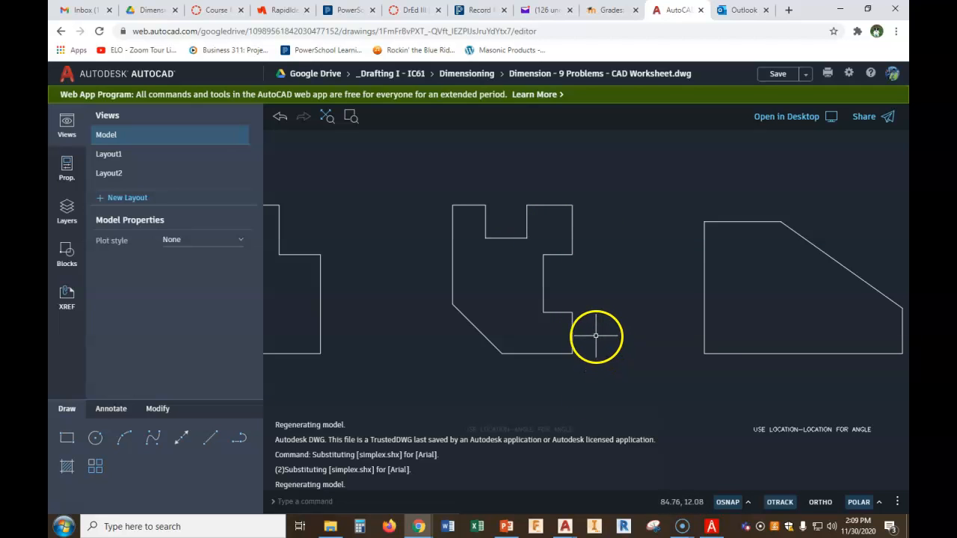
scroll(628, 340, down, 2)
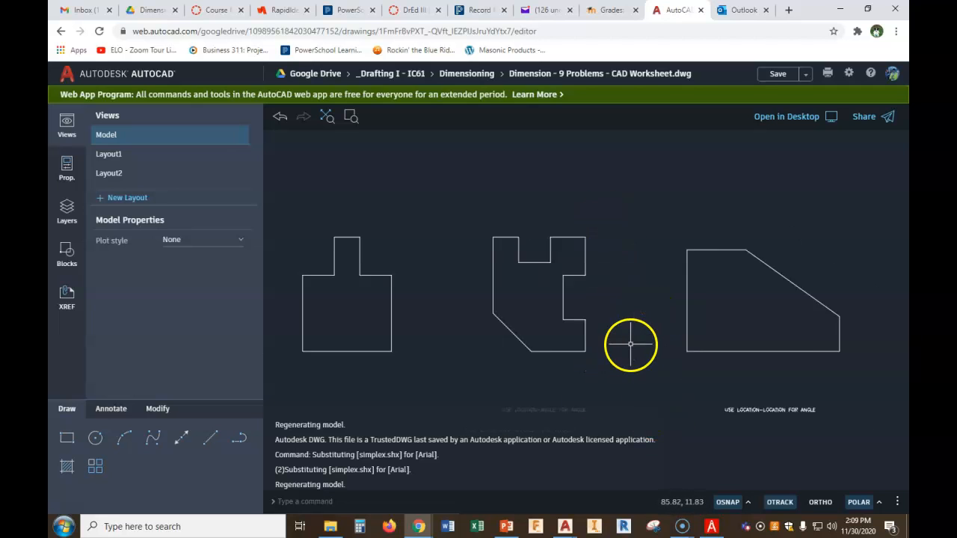
middle_drag(507, 347, 597, 306)
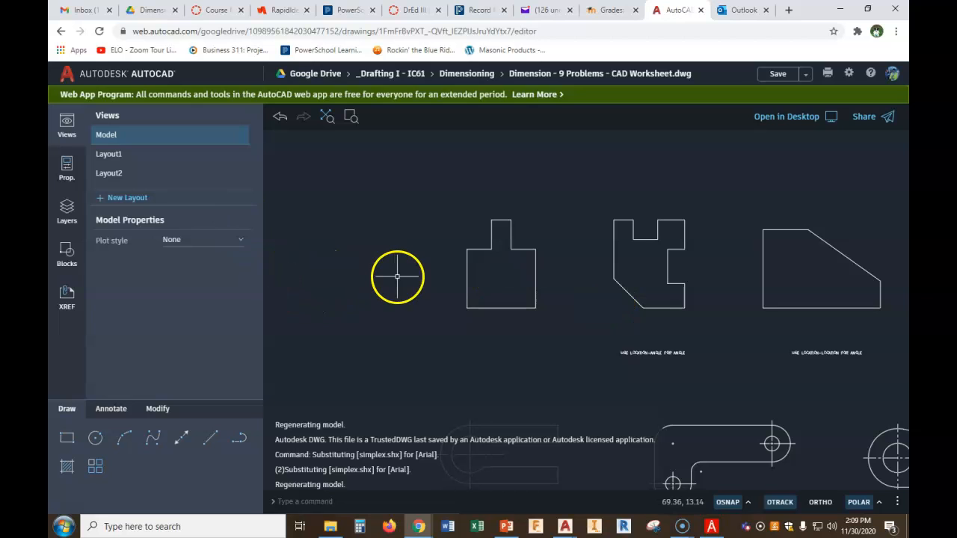
Switch the current layer to Object, then back to Dimensions
click(66, 167)
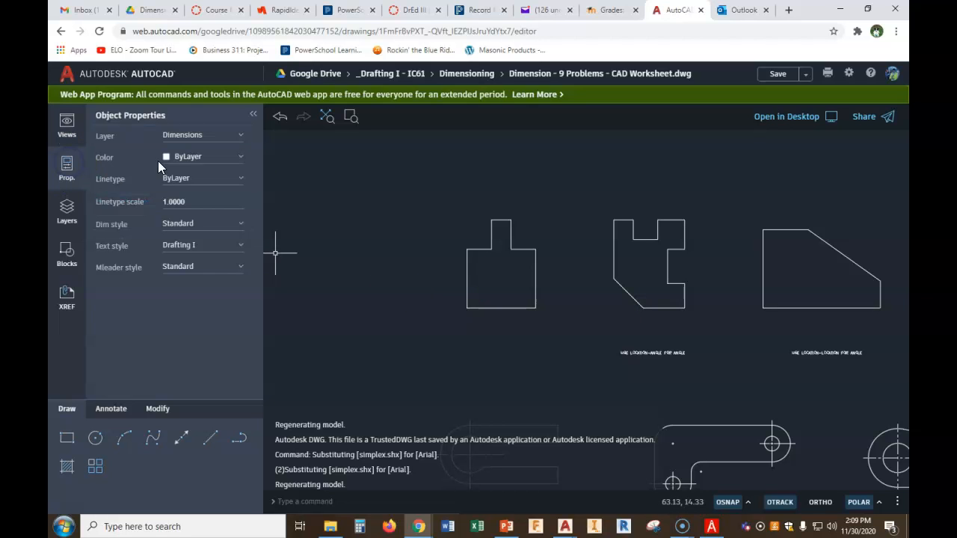
click(241, 139)
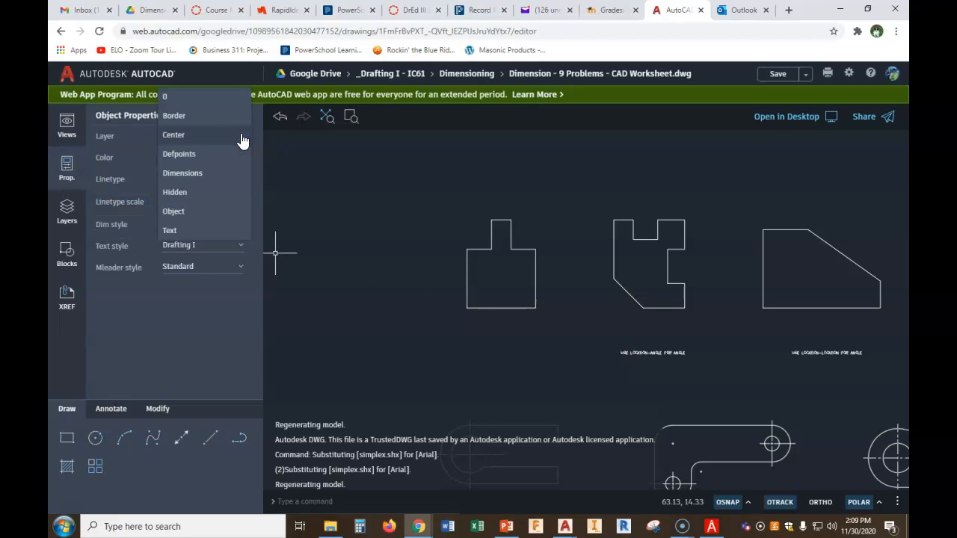
click(182, 211)
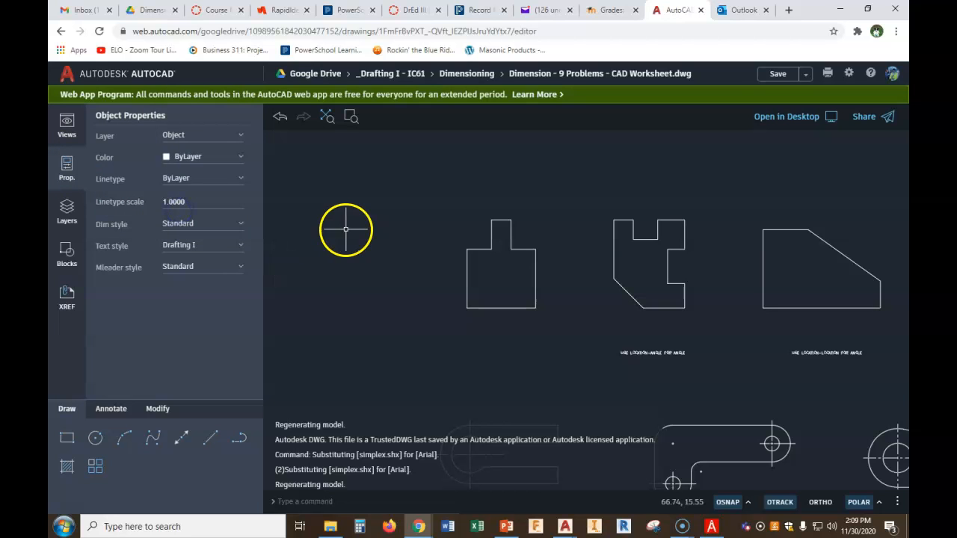
click(240, 141)
click(189, 172)
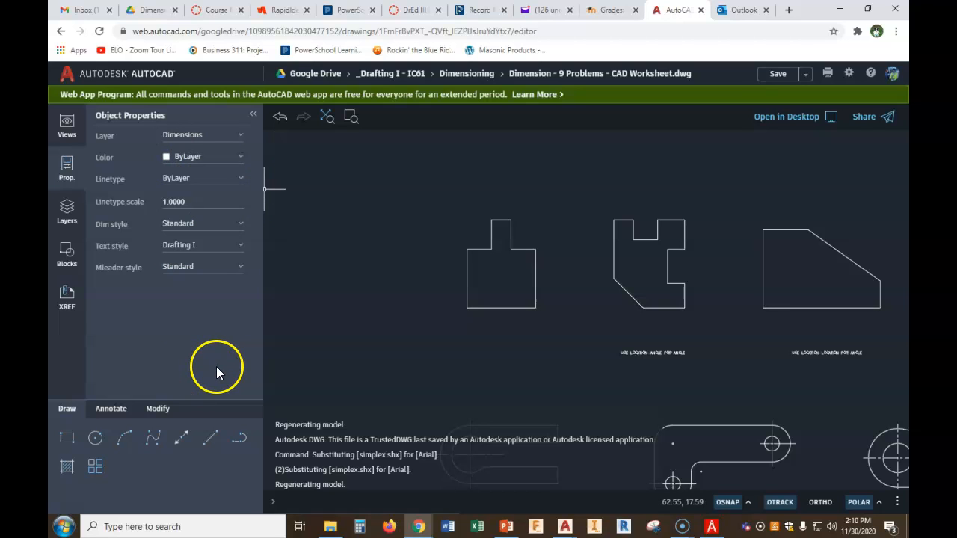
Start the Dimension tool and dimension the width of the first part's top tab
click(112, 409)
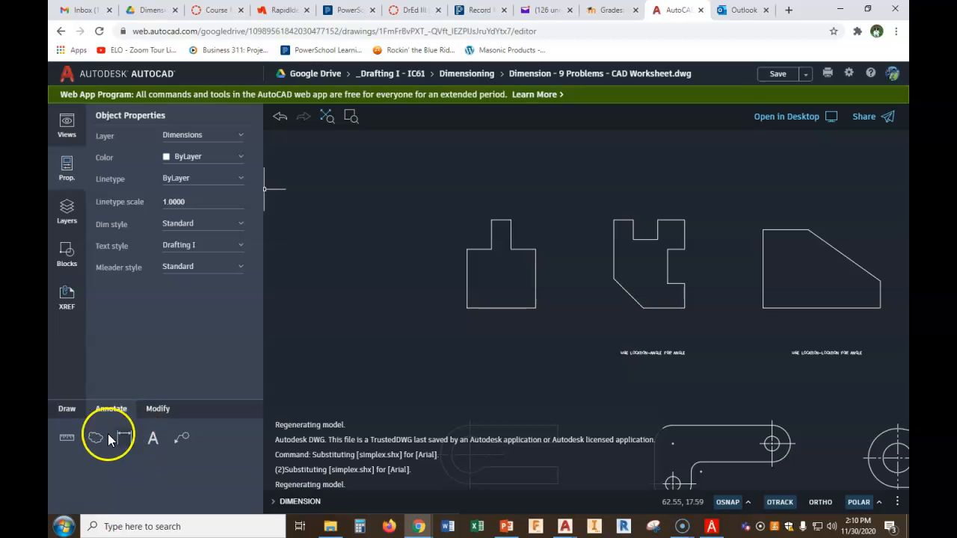
click(132, 453)
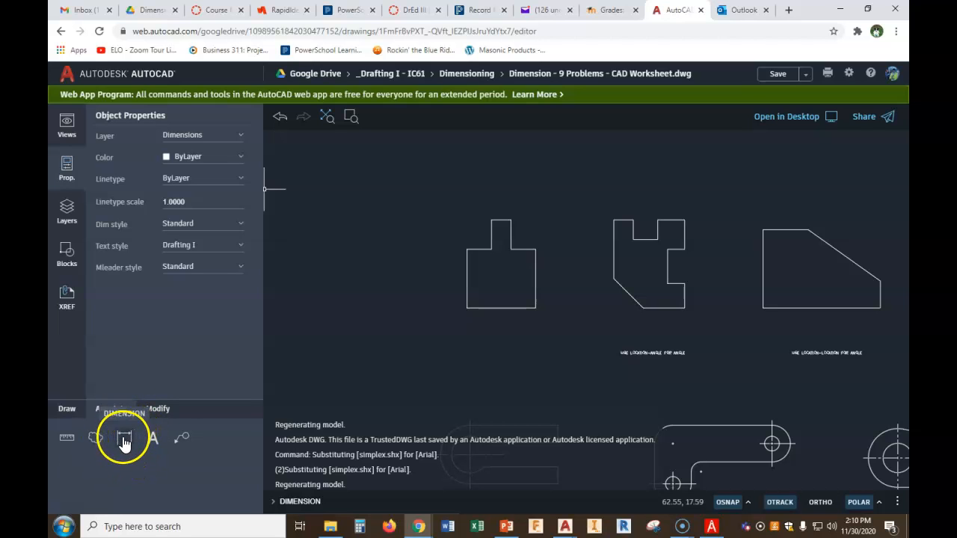
click(69, 441)
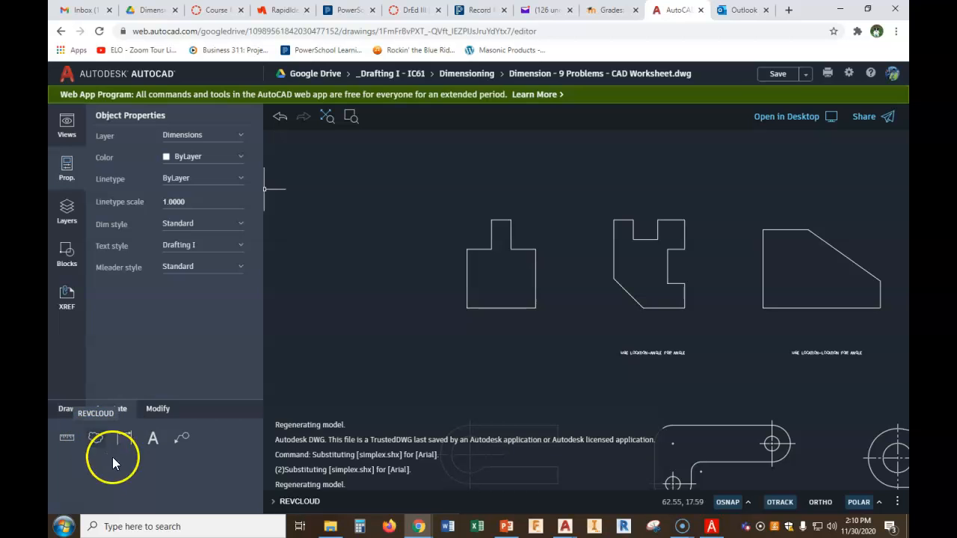
click(153, 441)
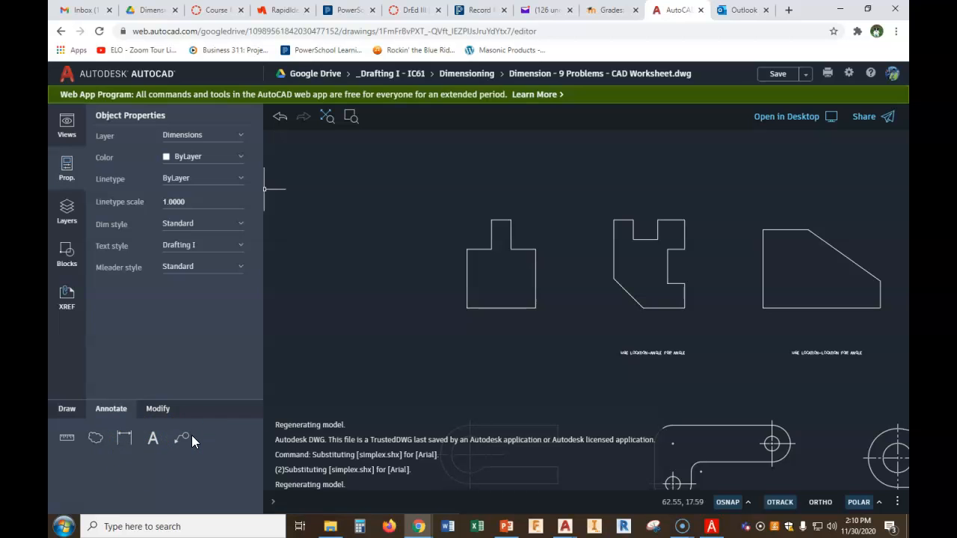
click(124, 441)
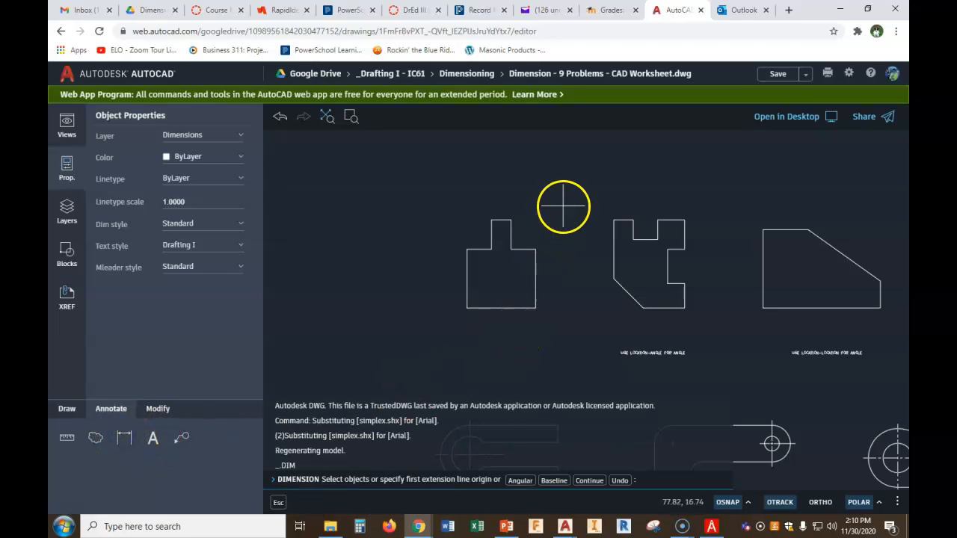
scroll(563, 207, up, 2)
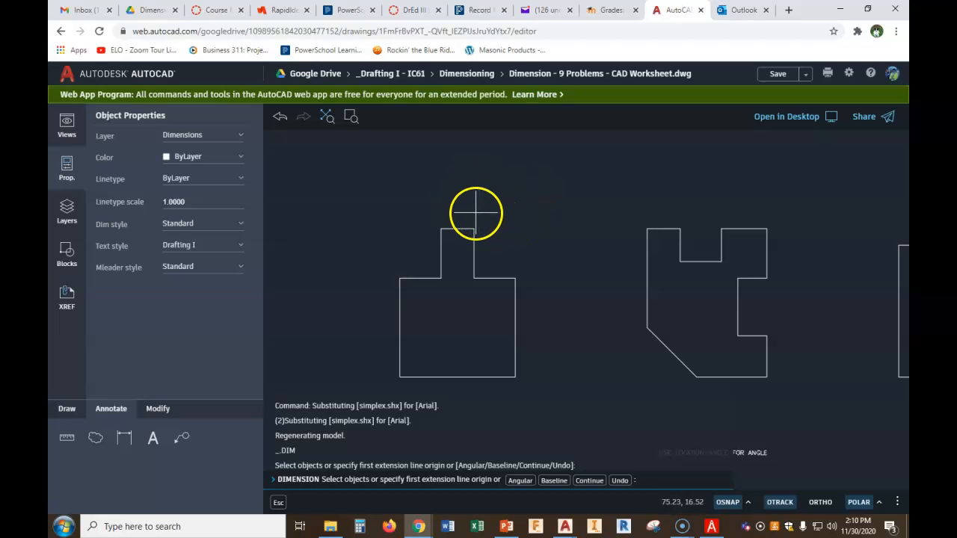
click(515, 278)
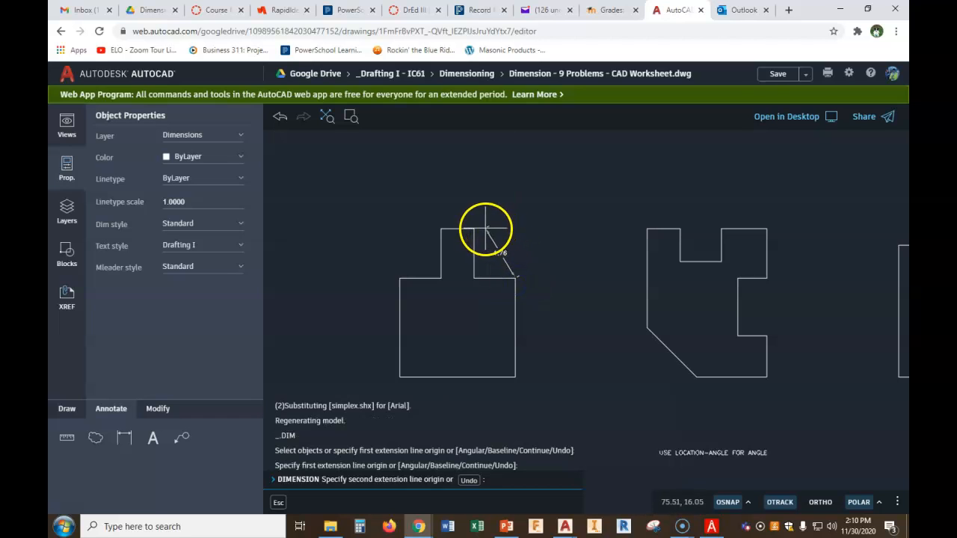
click(474, 278)
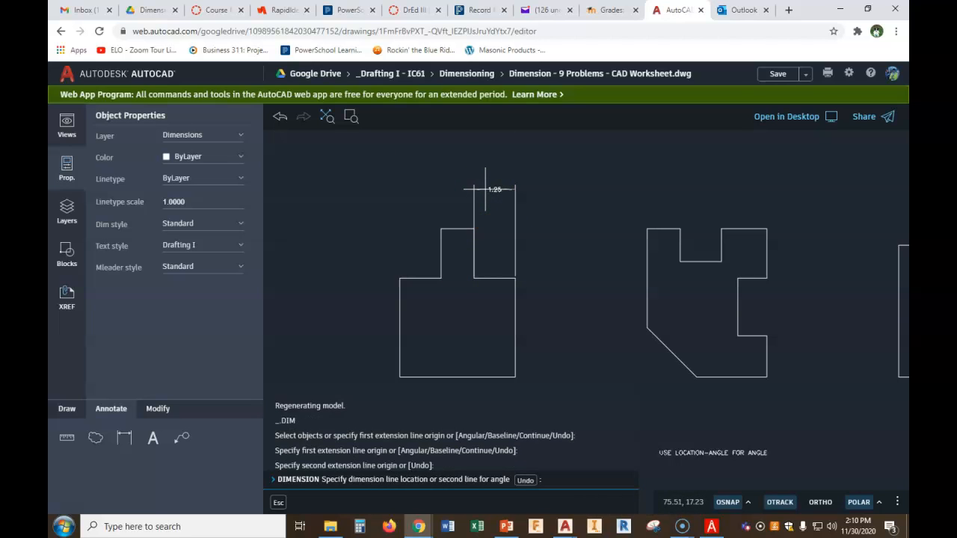
click(485, 189)
Try to move the tab width dimension's left extension line origin down to the shoulder corner, then undo the change
scroll(478, 278, up, 2)
scroll(524, 275, up, 2)
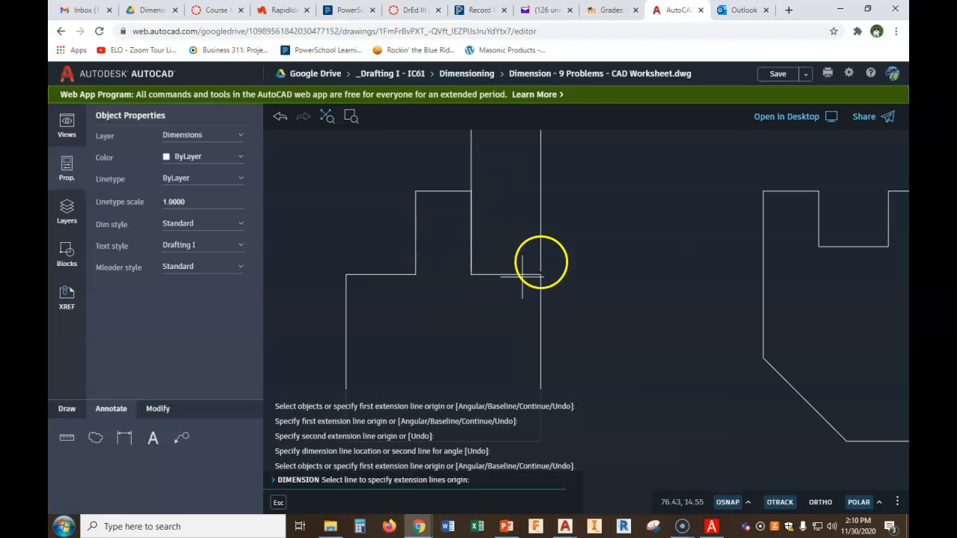
scroll(572, 275, up, 2)
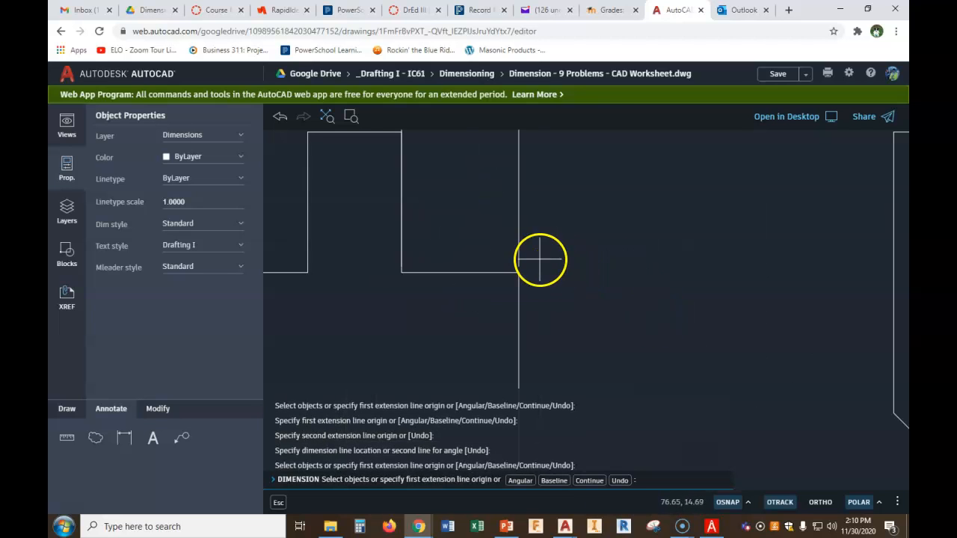
middle_drag(364, 190, 374, 303)
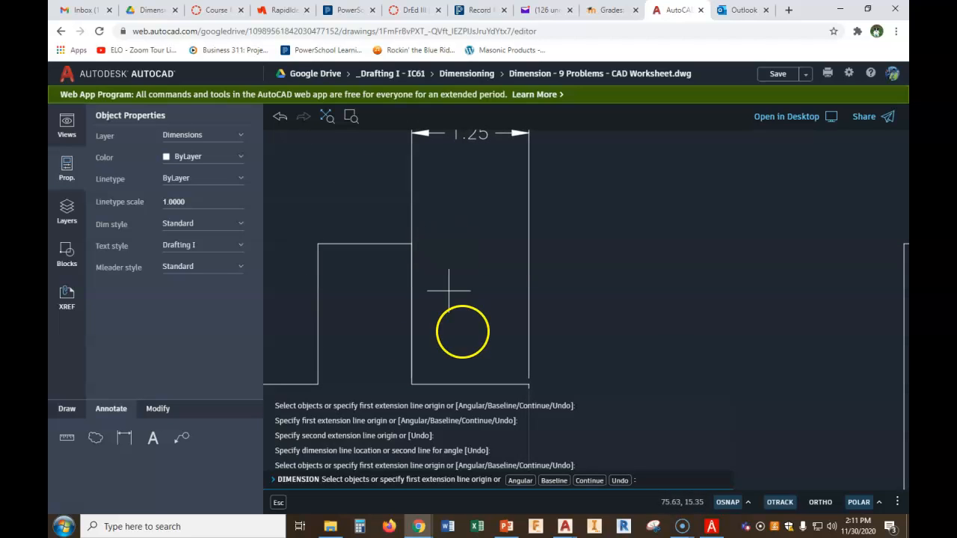
scroll(459, 327, down, 2)
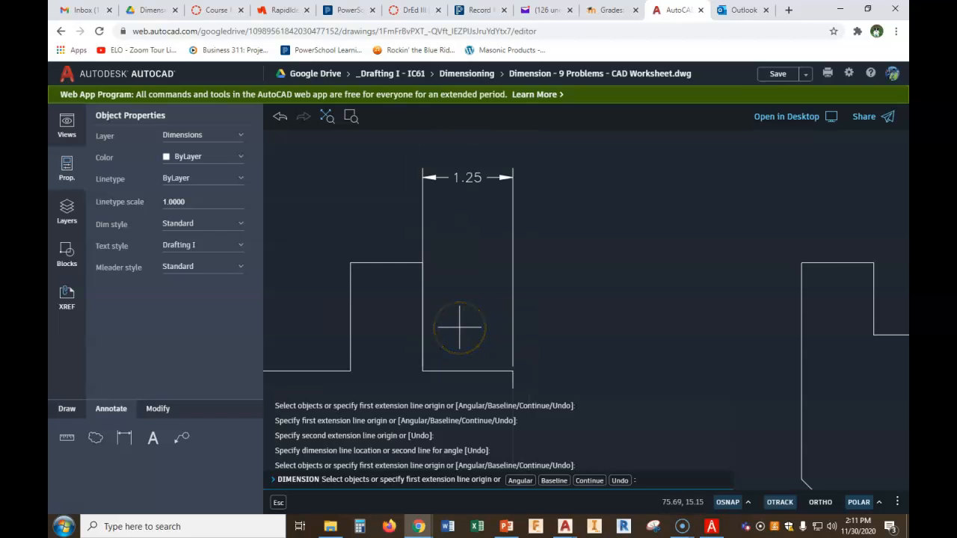
click(278, 503)
click(423, 217)
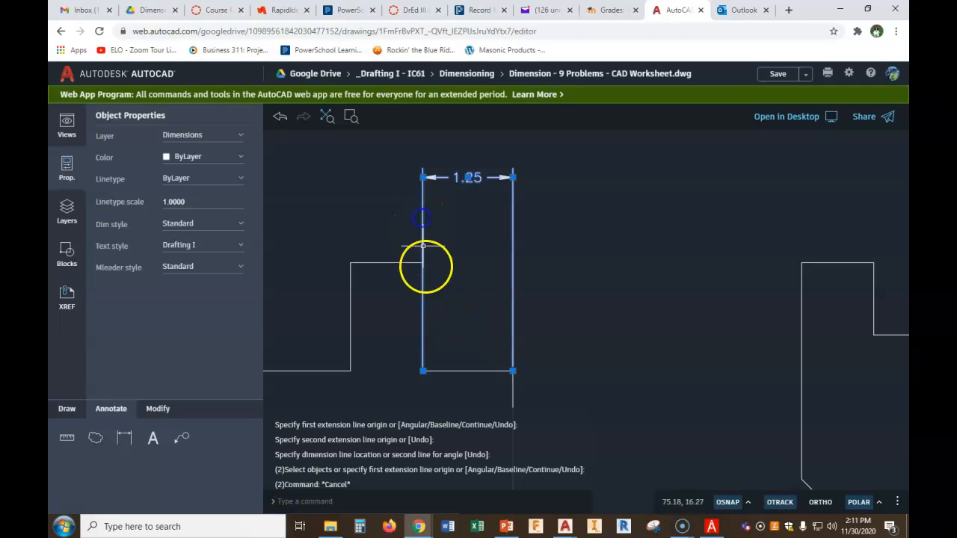
click(423, 370)
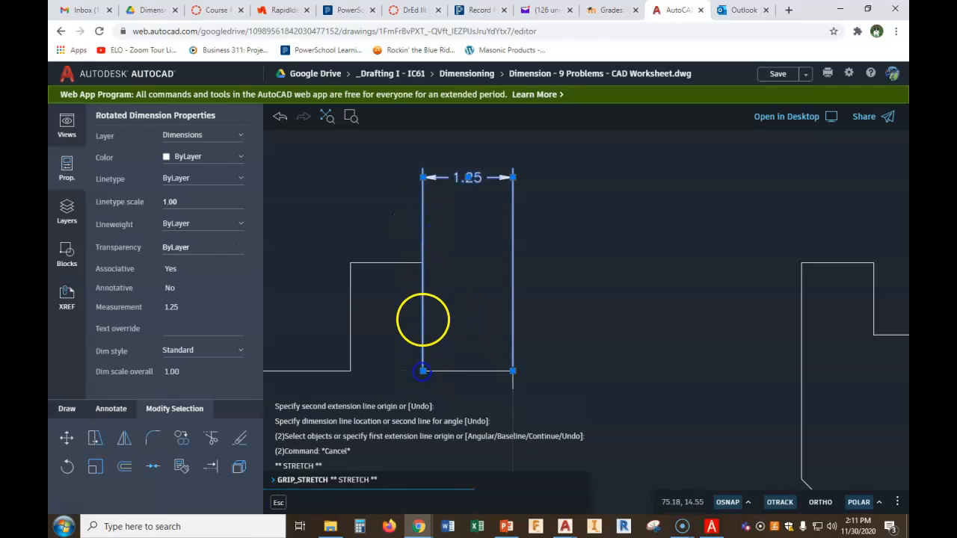
click(423, 262)
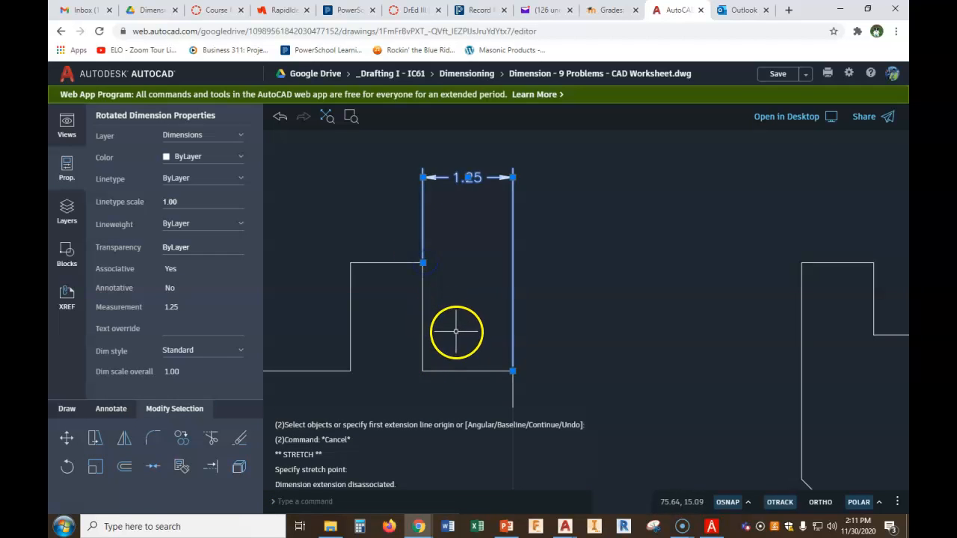
key(Escape)
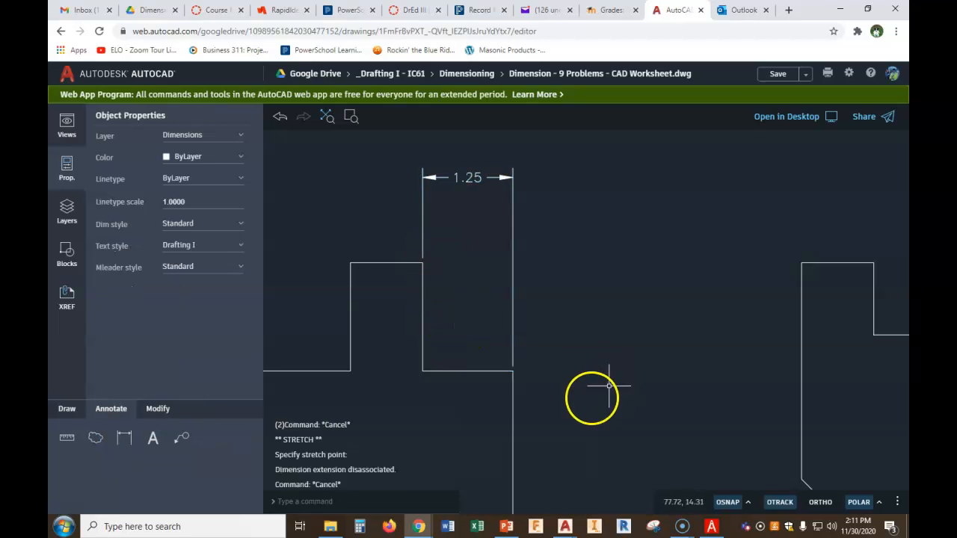
click(280, 119)
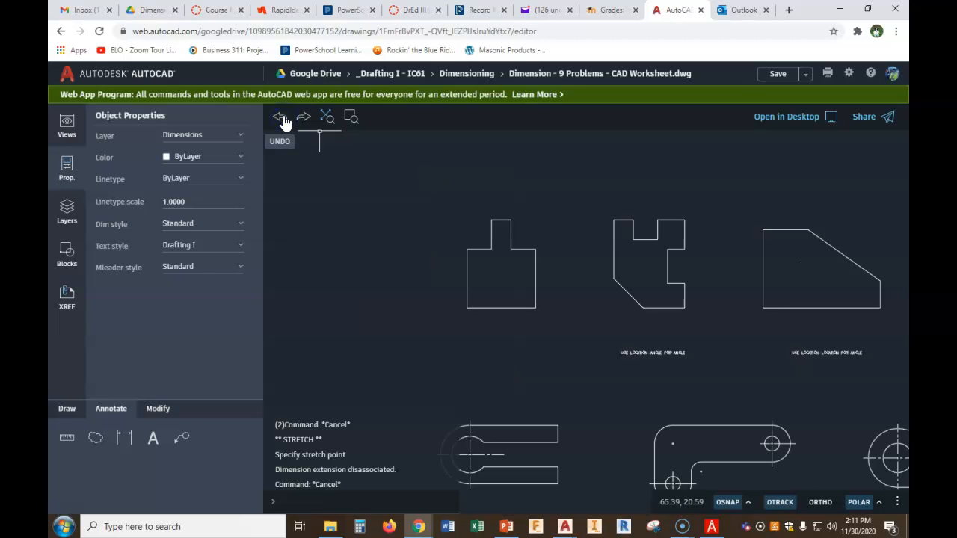
Dimension the top tab's width again, placing the dimension line above the part
scroll(591, 230, up, 2)
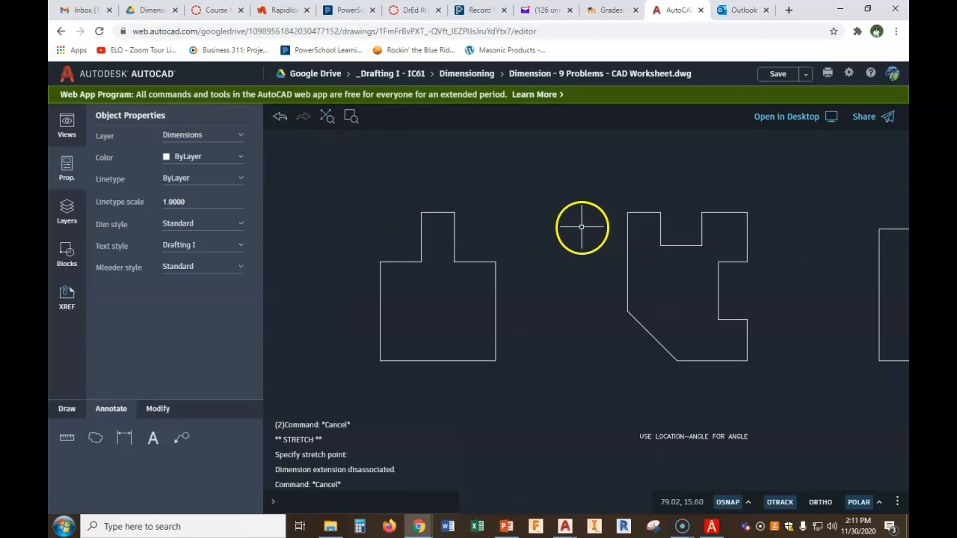
click(125, 437)
click(495, 262)
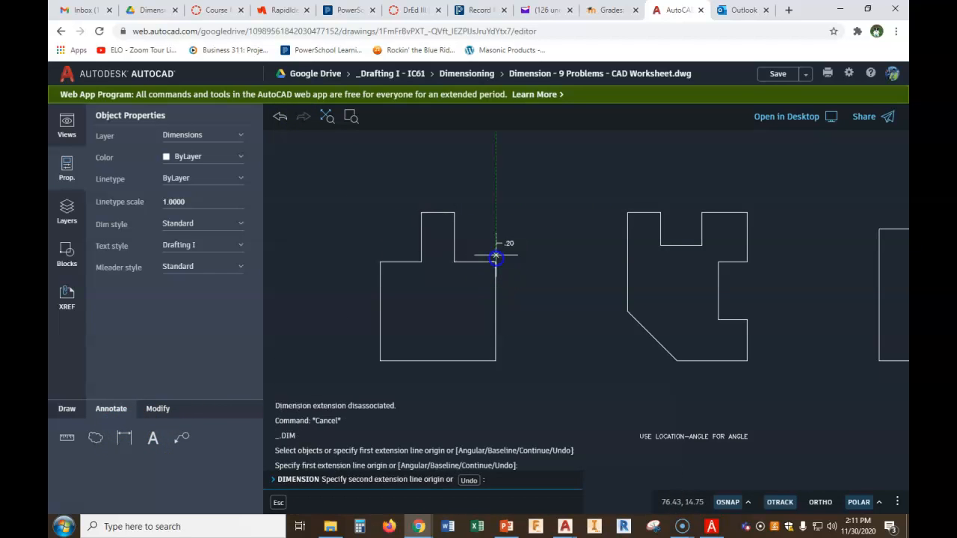
click(455, 213)
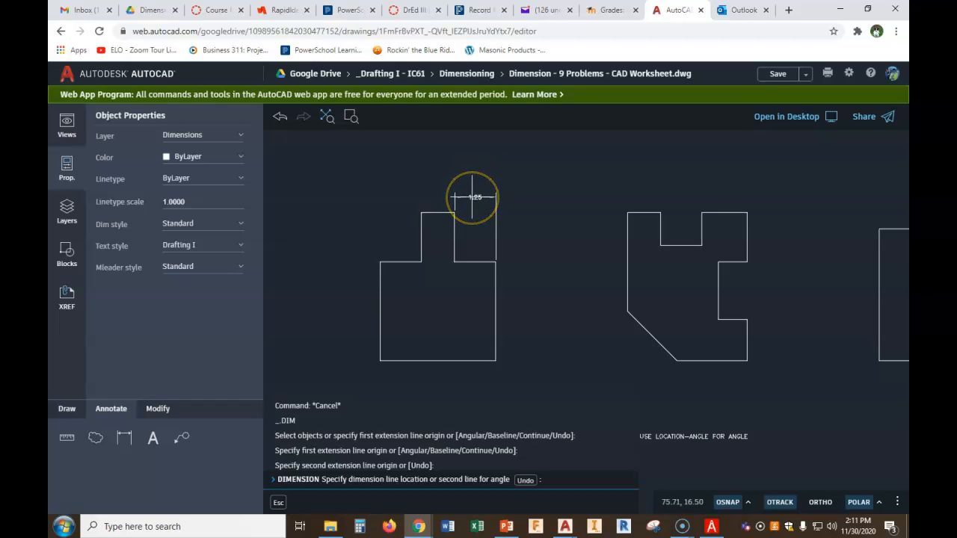
click(471, 197)
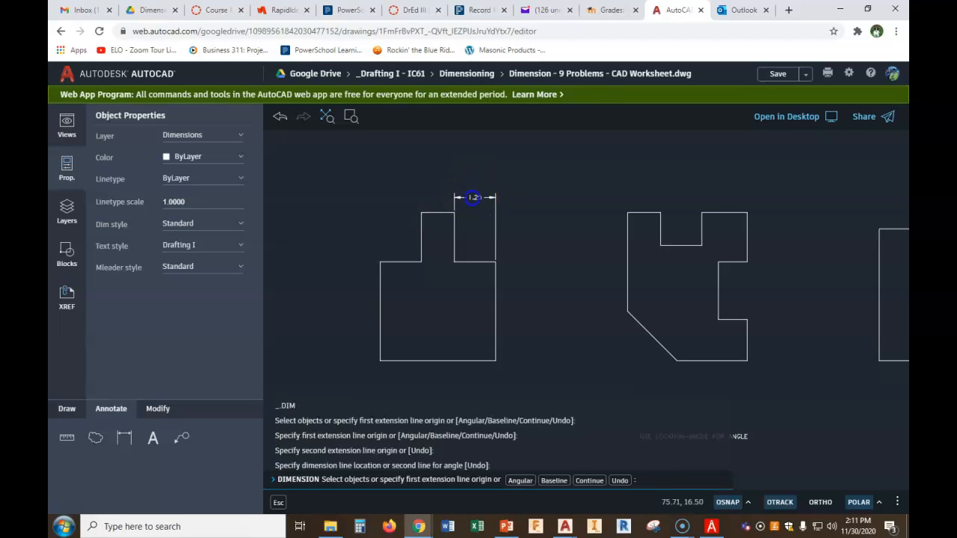
scroll(470, 218, up, 3)
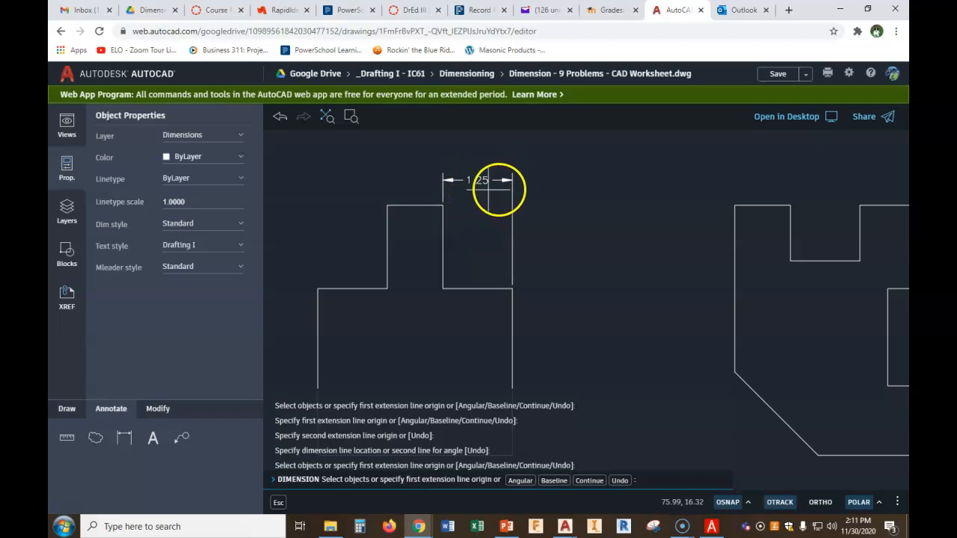
right_click(610, 158)
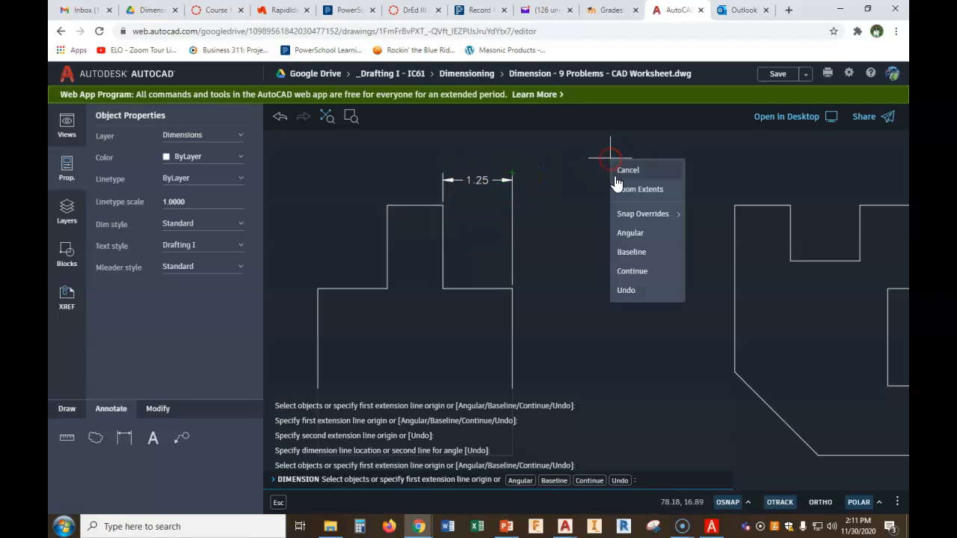
click(628, 172)
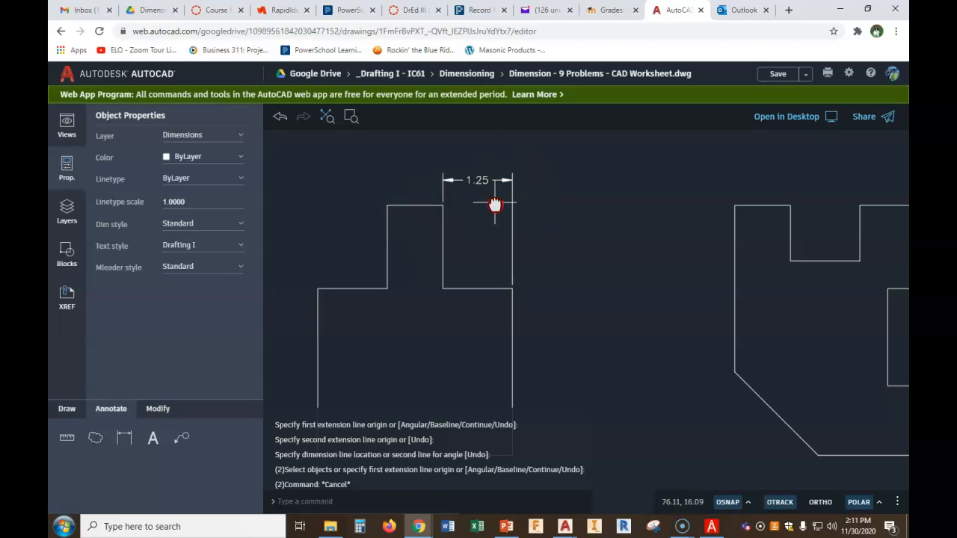
middle_drag(495, 205, 511, 200)
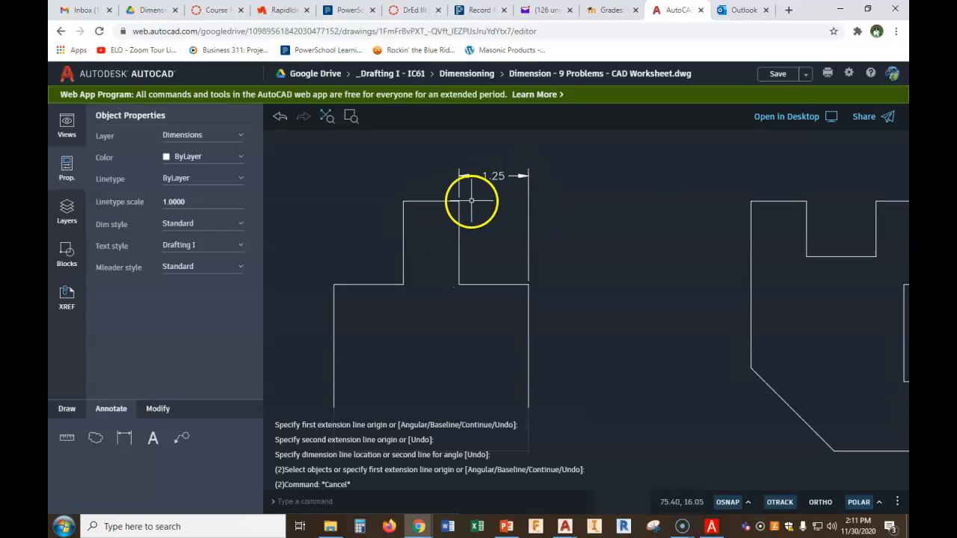
Dimension the top tab's height along its right side
click(128, 439)
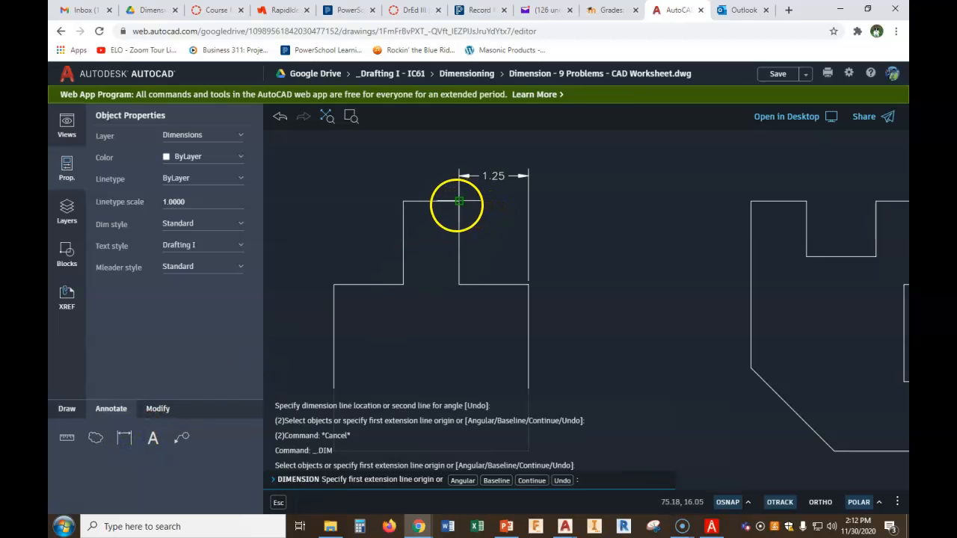
click(459, 202)
click(528, 284)
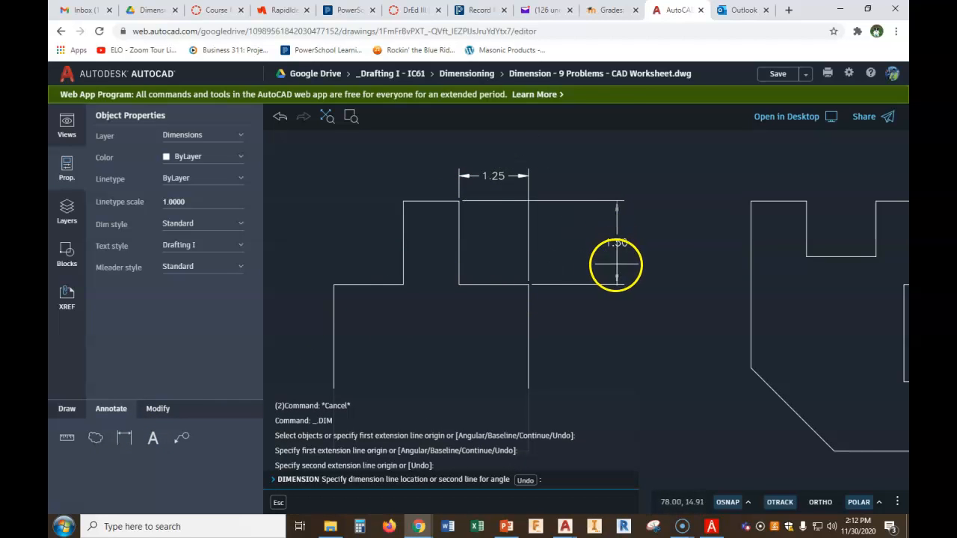
click(563, 274)
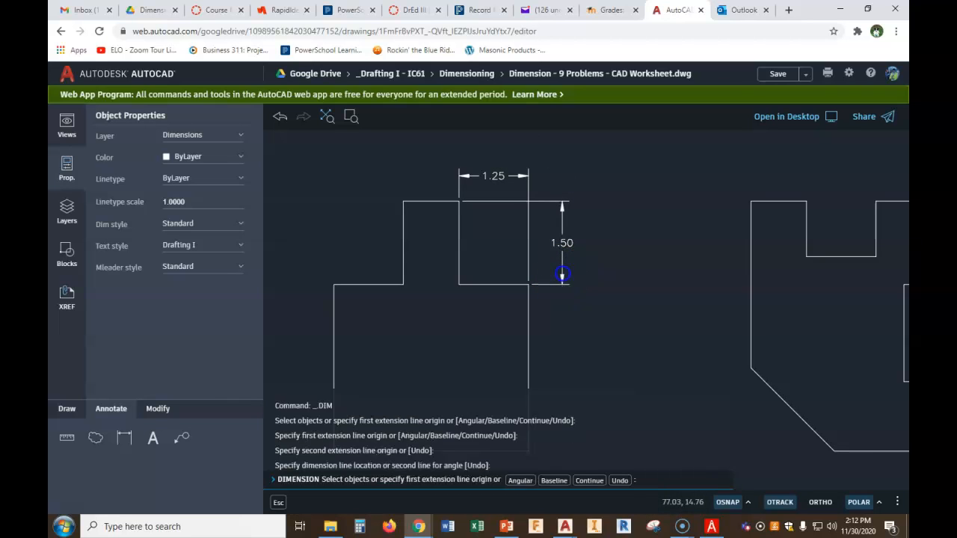
middle_drag(577, 294, 606, 288)
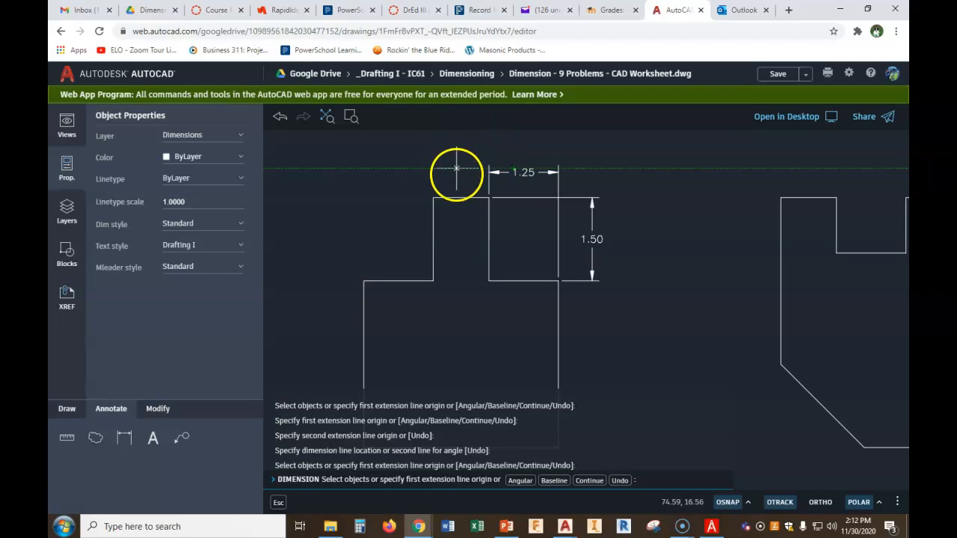
Dimension the width of the part's left upper section, placing it above the part
click(124, 438)
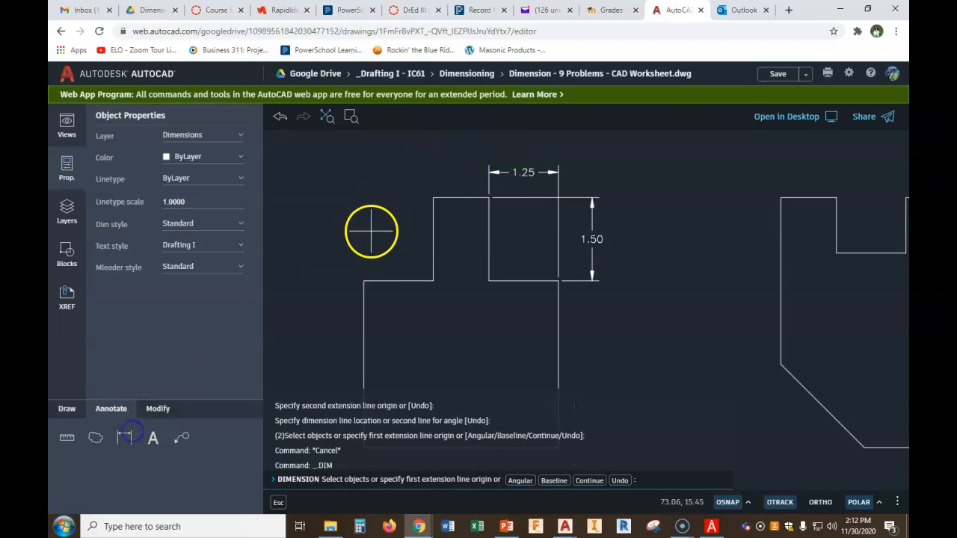
click(432, 198)
click(364, 281)
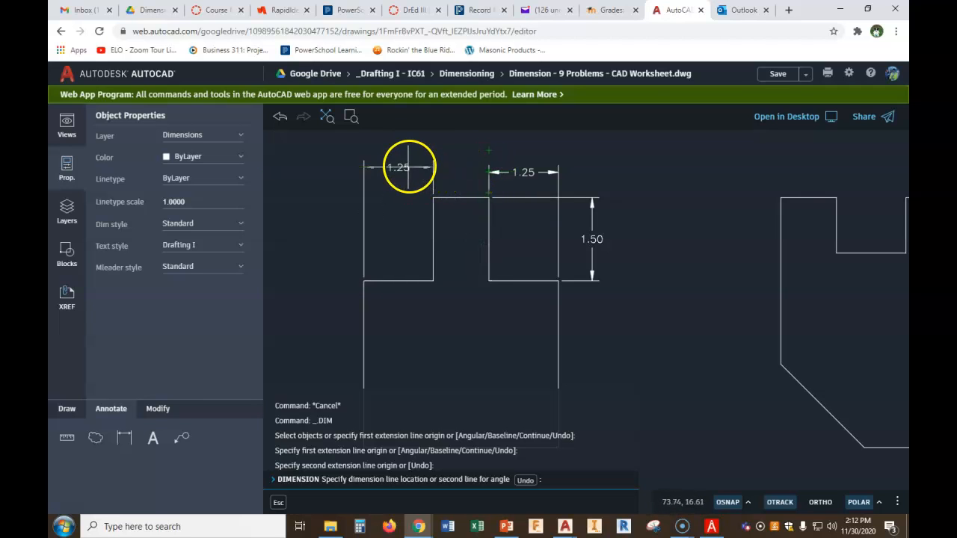
click(414, 161)
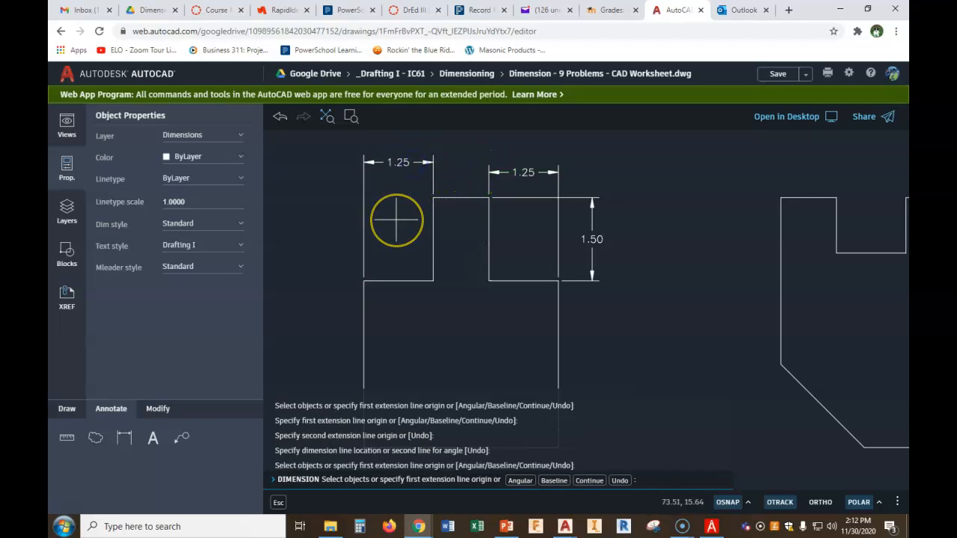
right_click(396, 220)
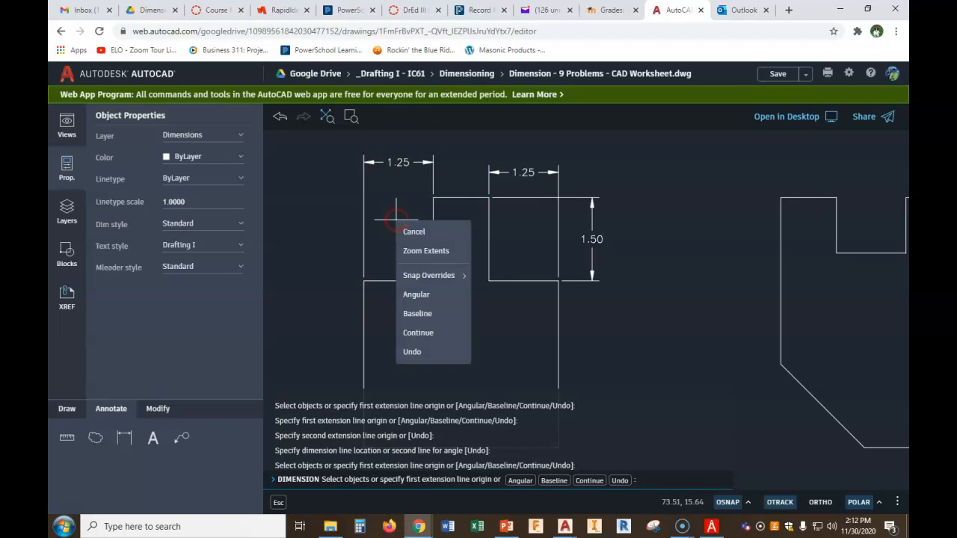
click(278, 502)
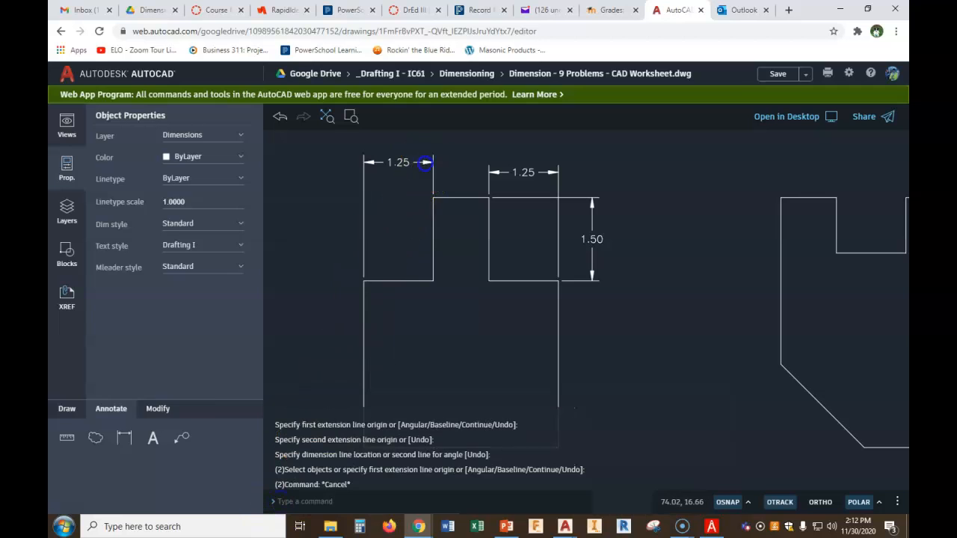
Move the left width dimension's line to line up with the tab's width dimension
click(425, 162)
click(433, 162)
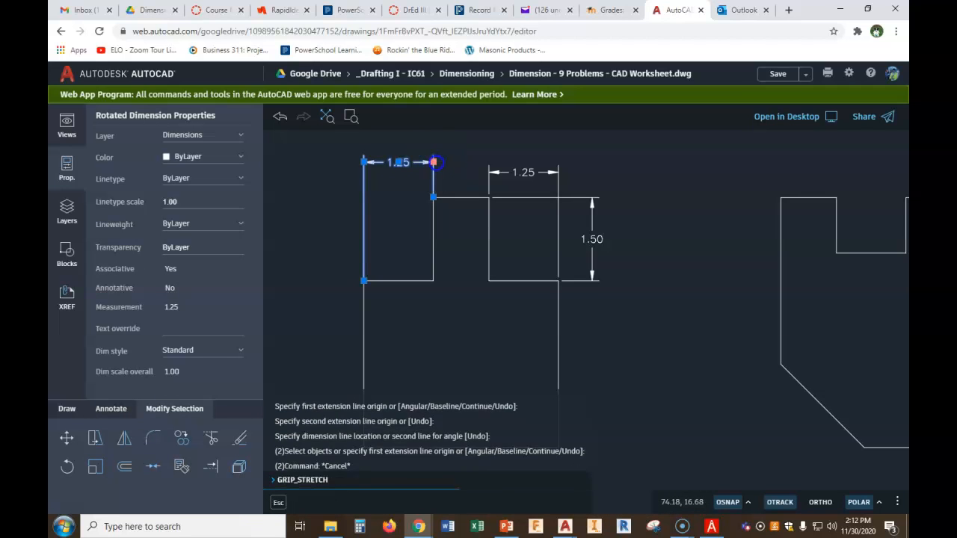
click(481, 175)
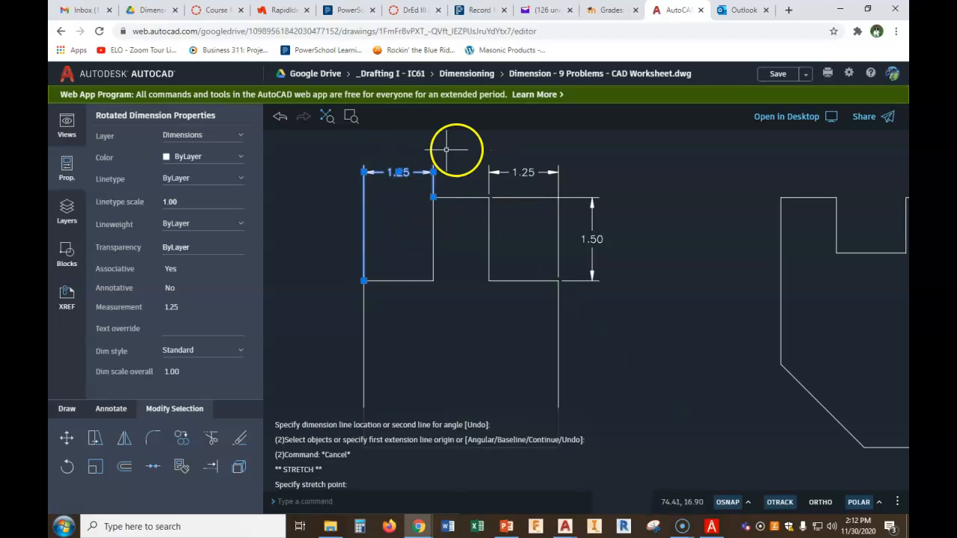
key(Escape)
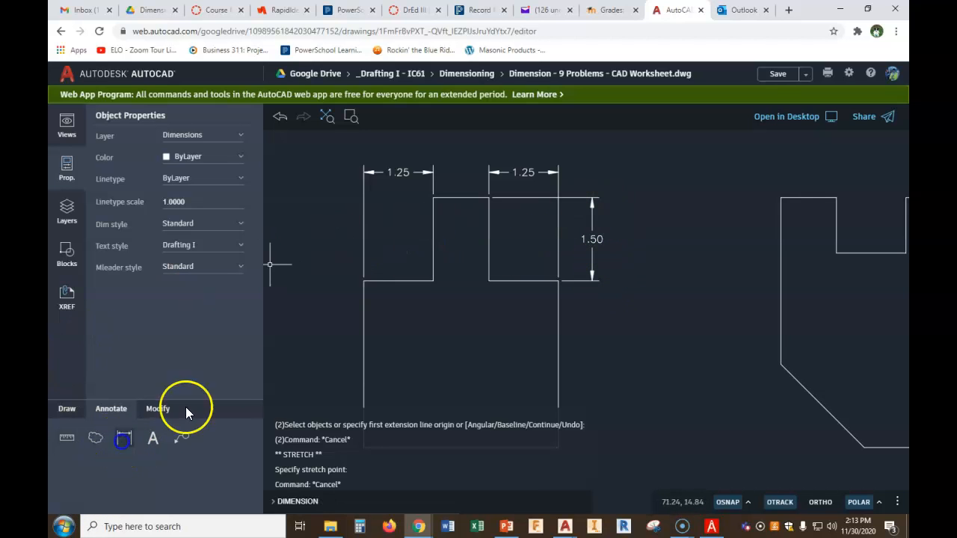
Dimension the height of the left upper section on the part's left side
click(365, 281)
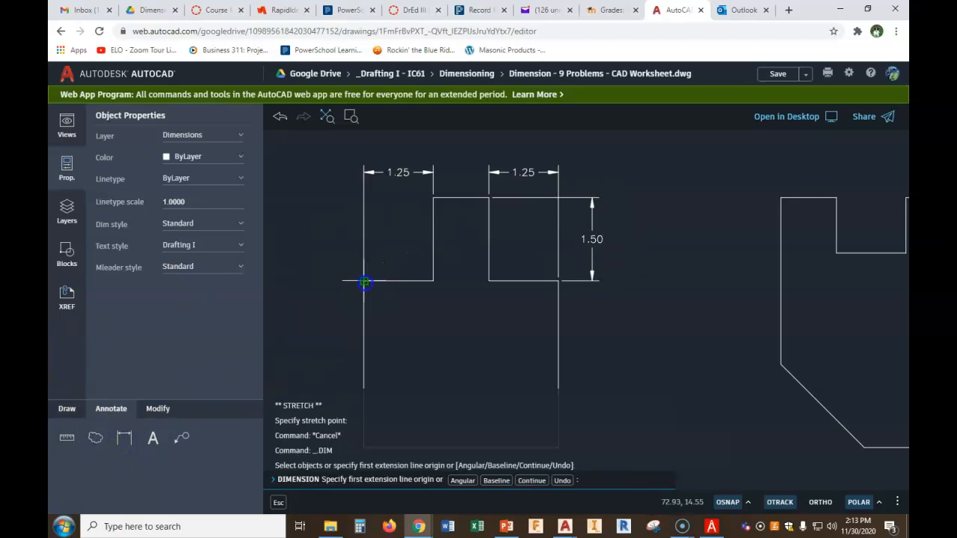
click(433, 197)
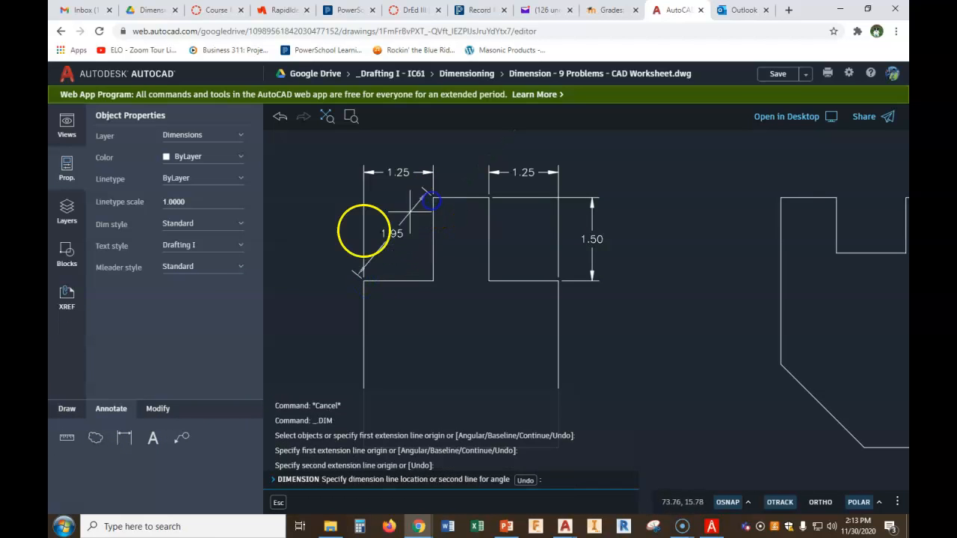
click(330, 255)
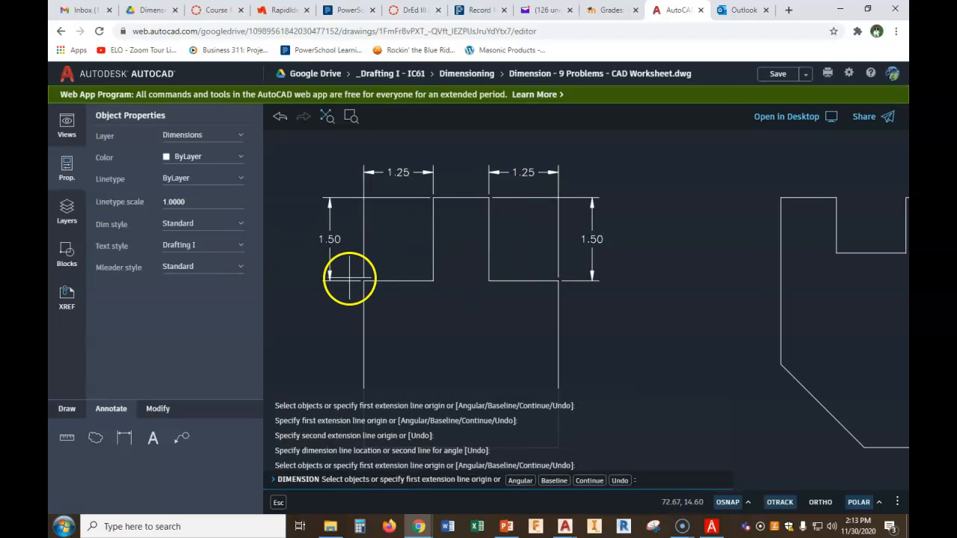
key(Escape)
key(Escape)
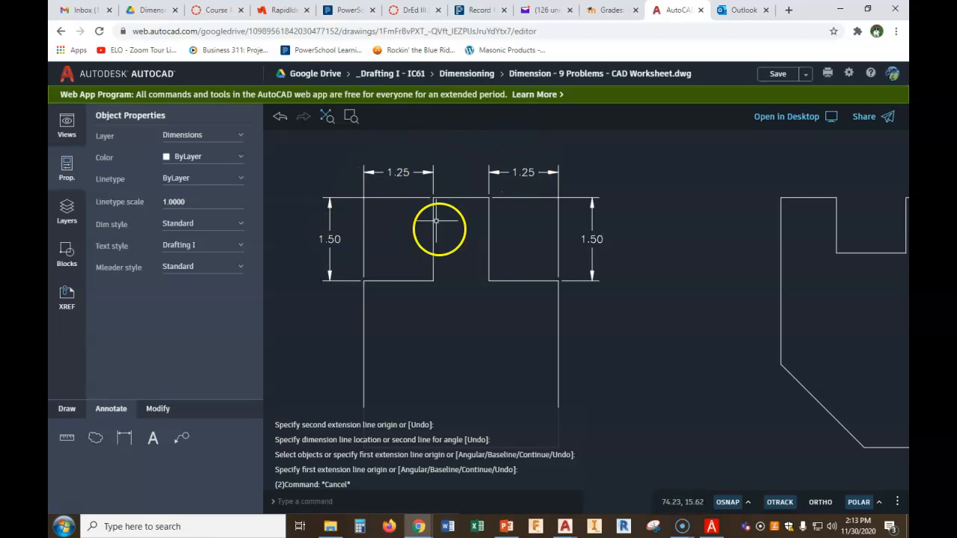
middle_drag(441, 238, 445, 170)
scroll(445, 171, down, 1)
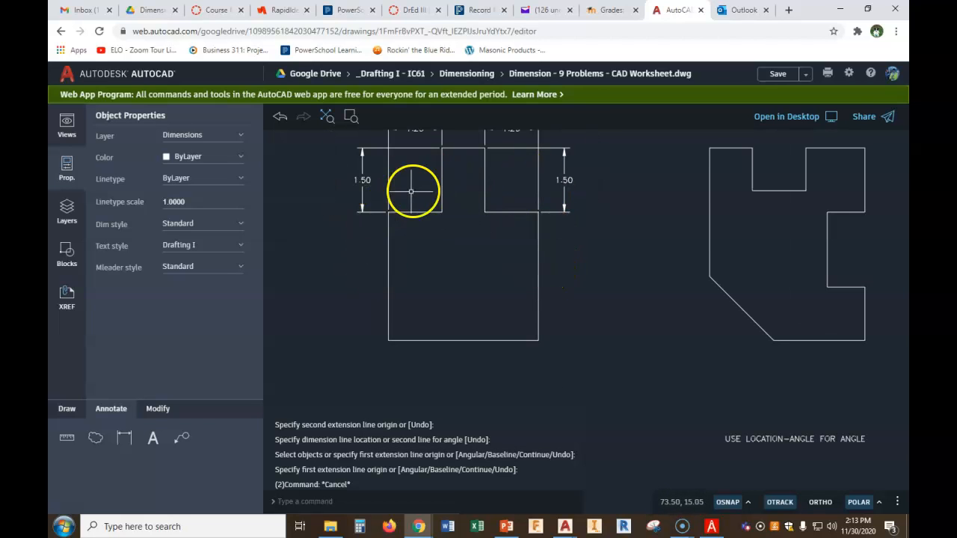
middle_drag(374, 180, 382, 217)
drag(380, 214, 355, 239)
key(Escape)
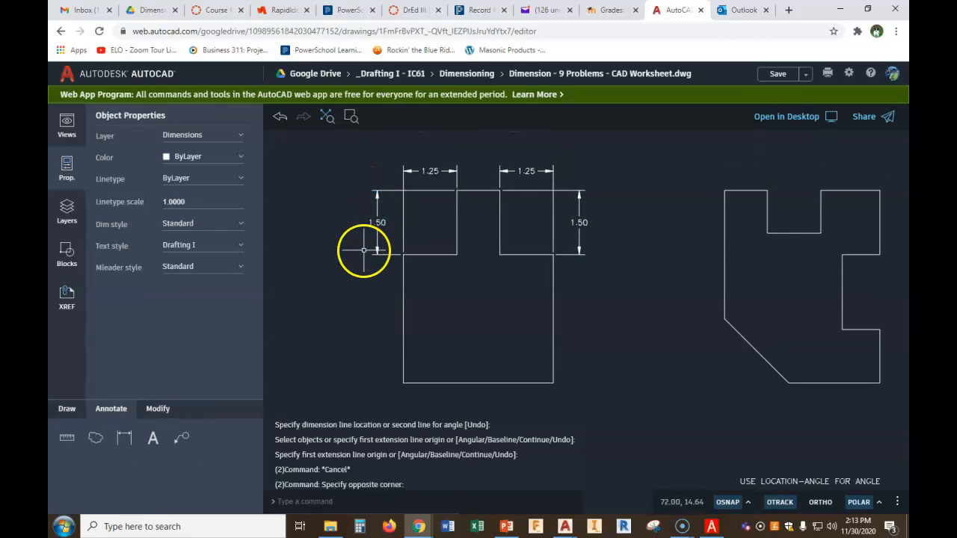
Delete the height dimension on the left upper section of the first part
drag(393, 211, 364, 238)
key(Delete)
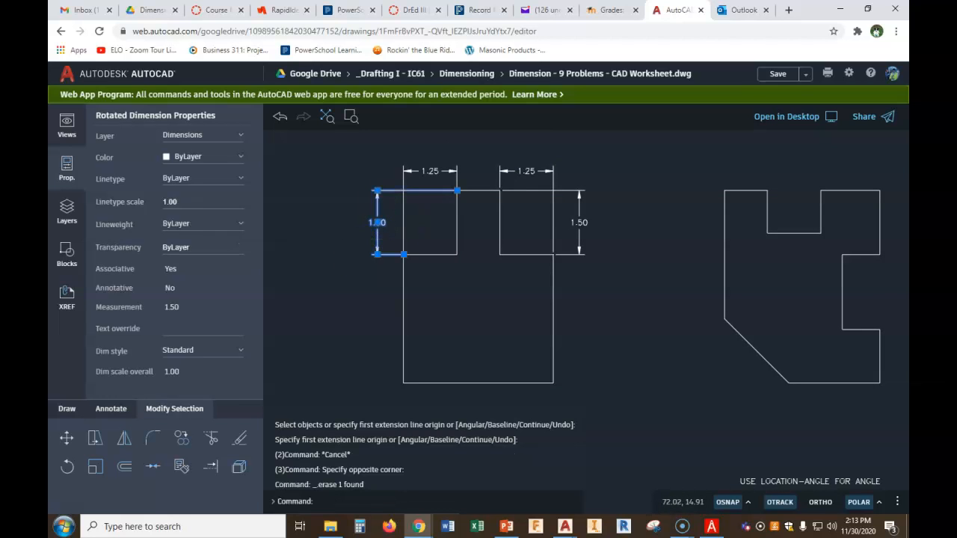
Dimension the first part's overall width, placing it above the two tab width dimensions
middle_drag(392, 218, 379, 263)
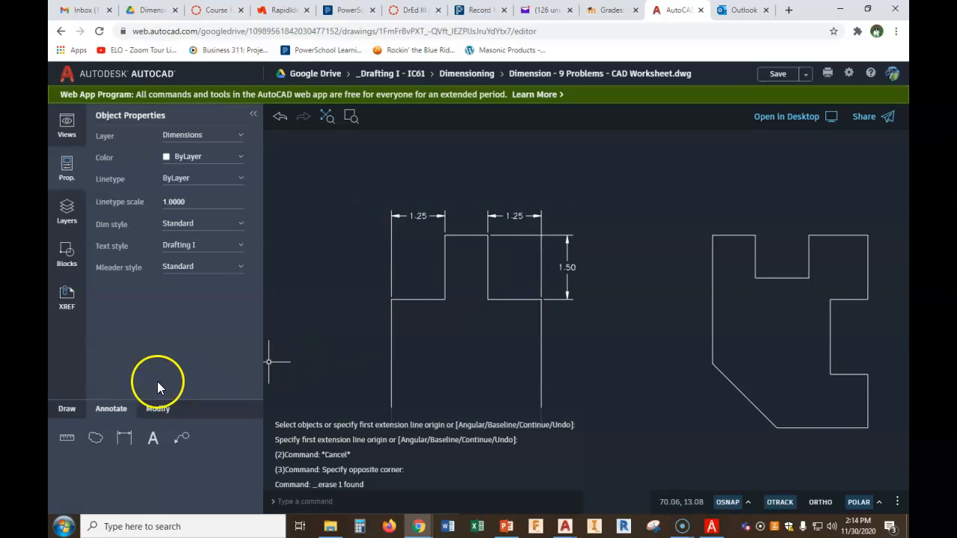
click(125, 442)
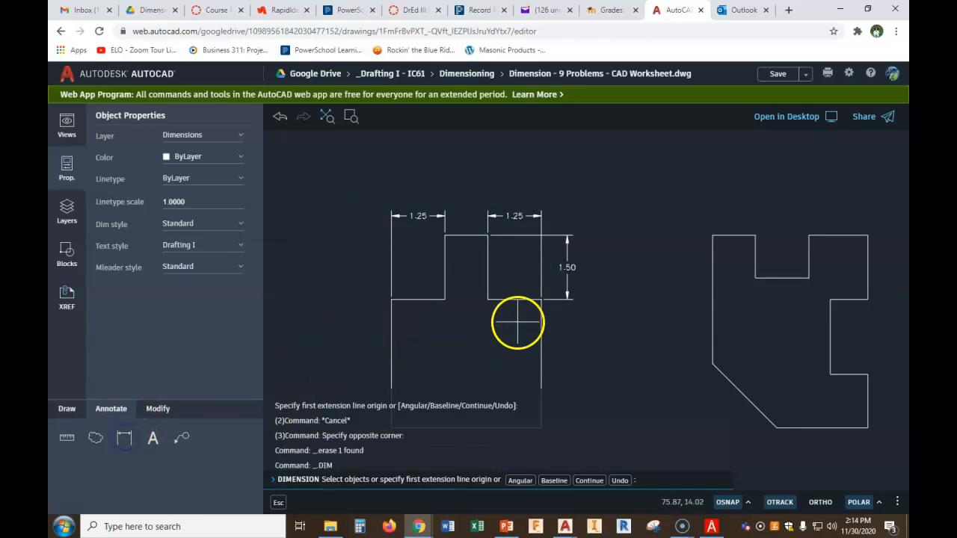
click(541, 304)
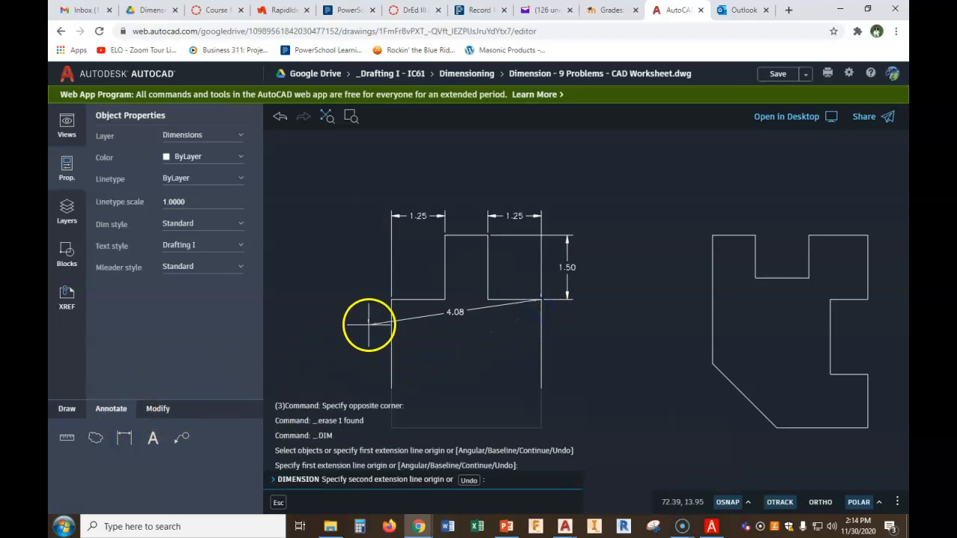
click(390, 302)
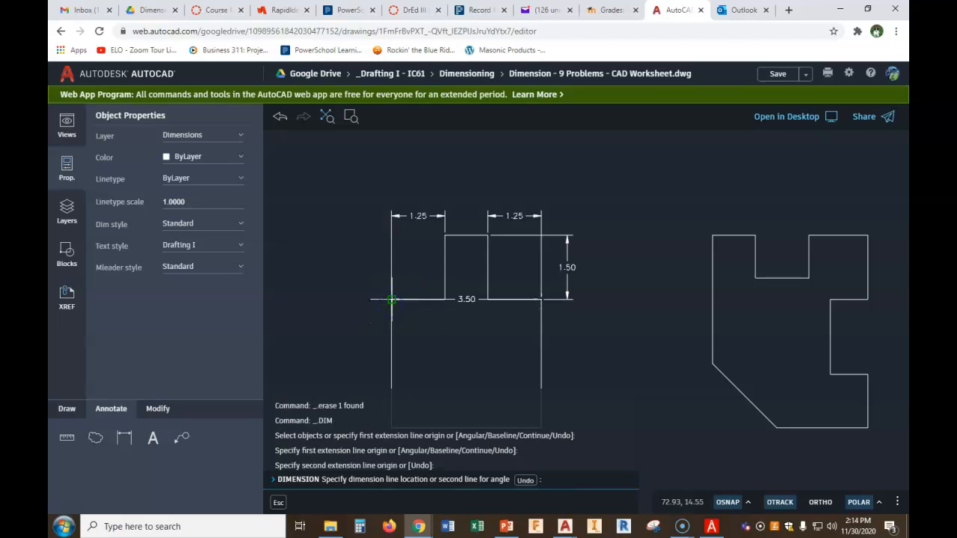
click(407, 194)
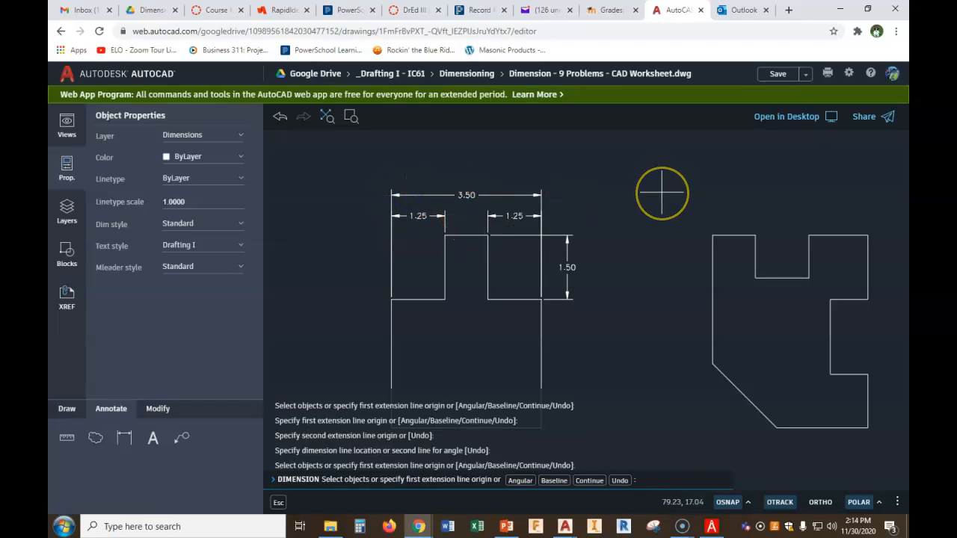
Dimension the first part's overall height along its right side, outside the tab height dimension
middle_drag(661, 194, 668, 193)
scroll(675, 178, down, 2)
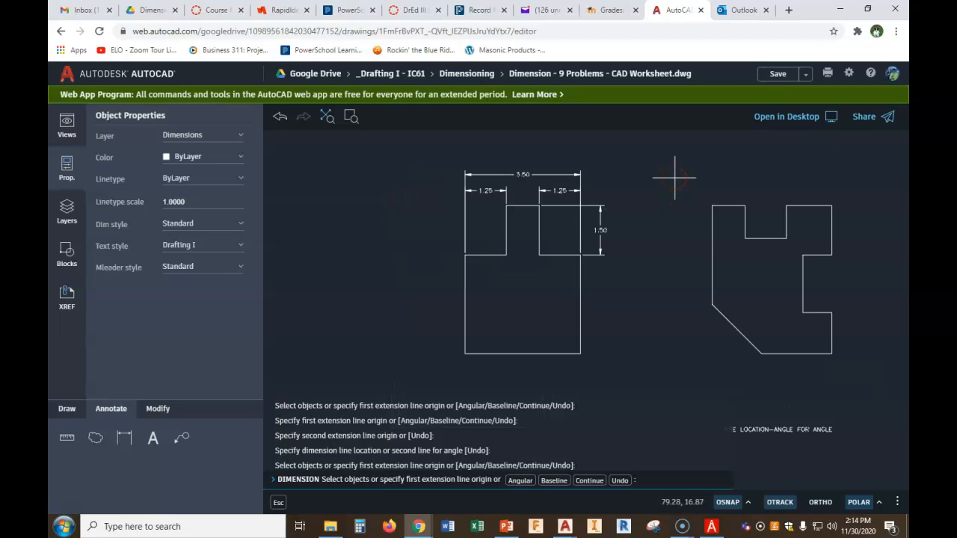
click(539, 206)
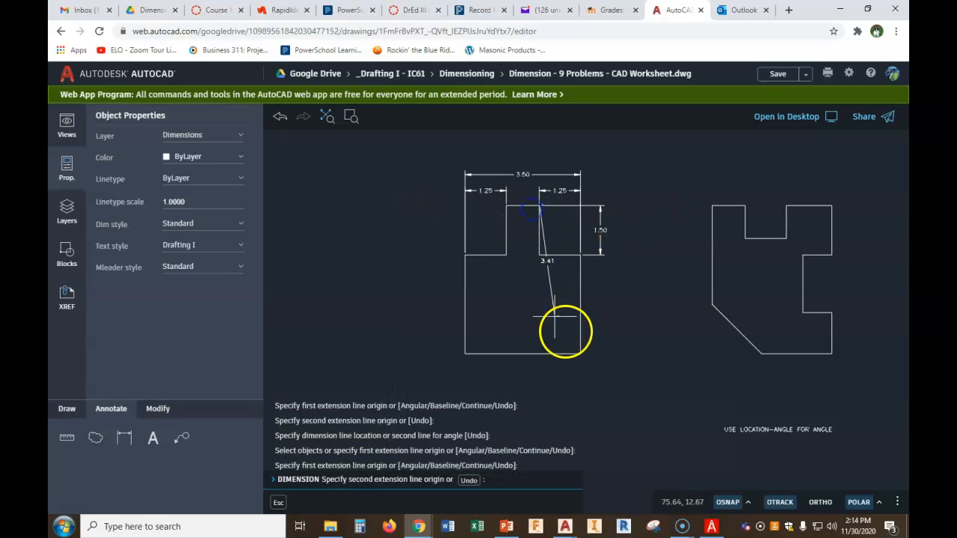
click(579, 352)
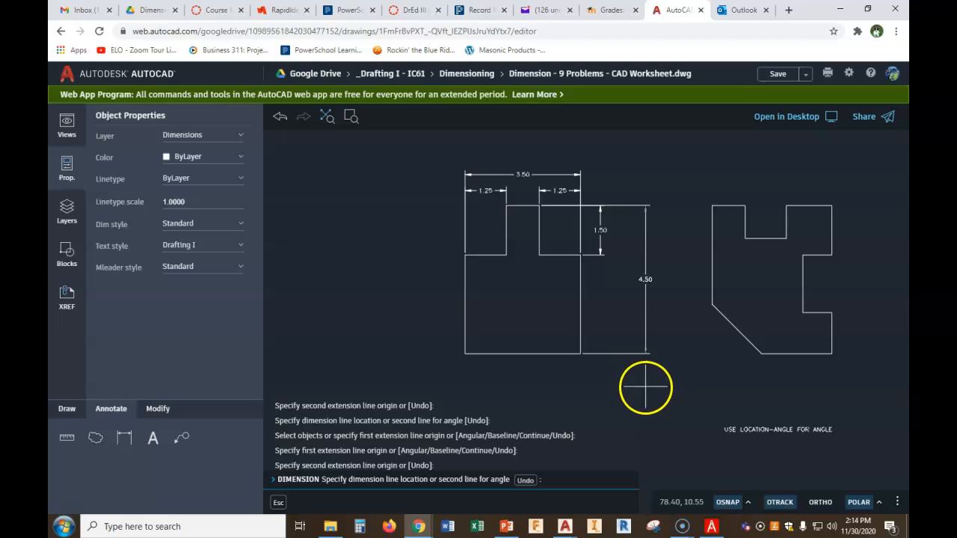
click(620, 349)
middle_drag(680, 316, 618, 310)
scroll(454, 221, up, 1)
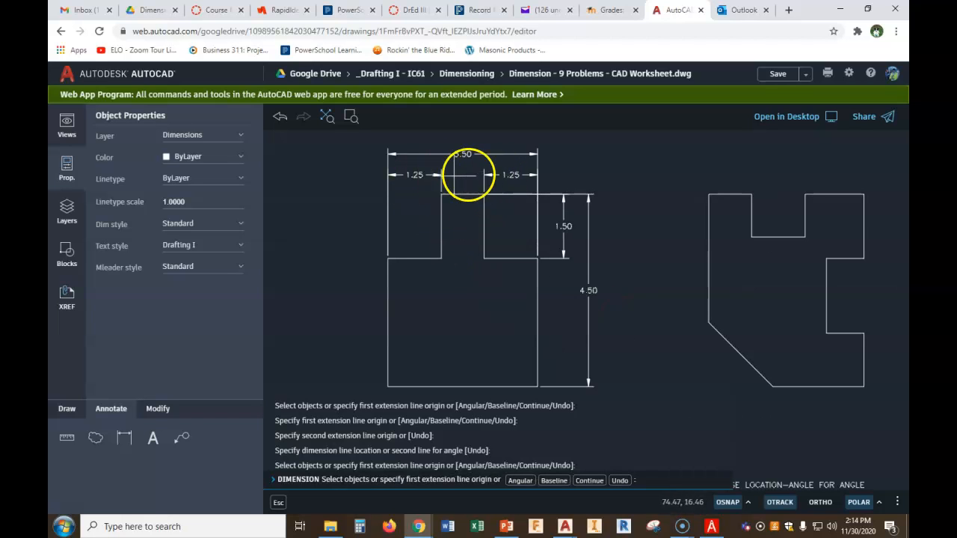
key(Escape)
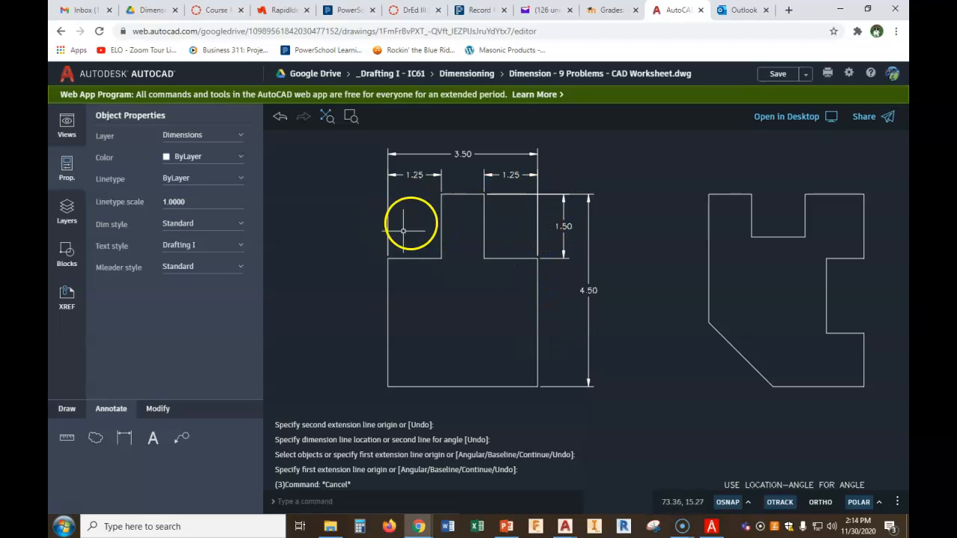
Dimension the left upper section's height again, placing it farther out on the part's left side
middle_drag(576, 229, 547, 236)
click(124, 438)
click(410, 202)
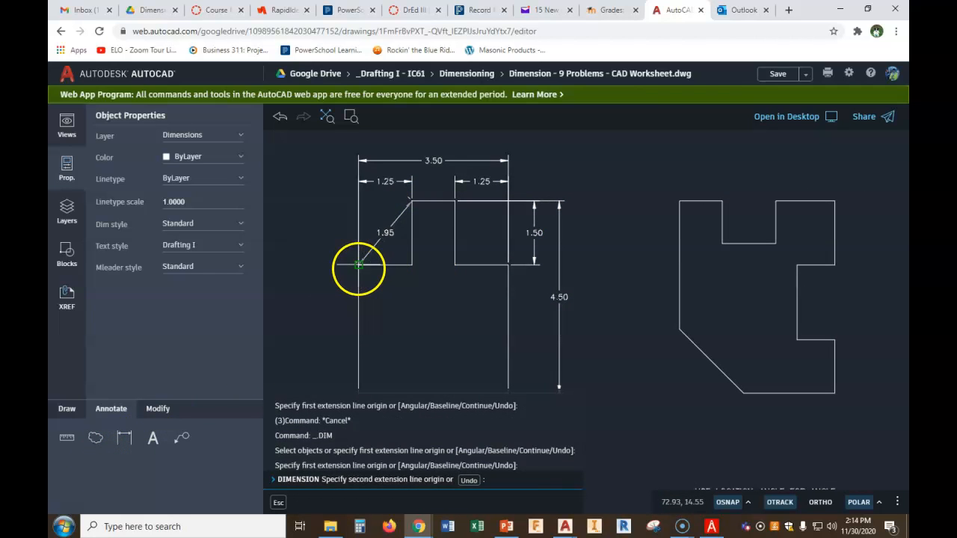
click(359, 264)
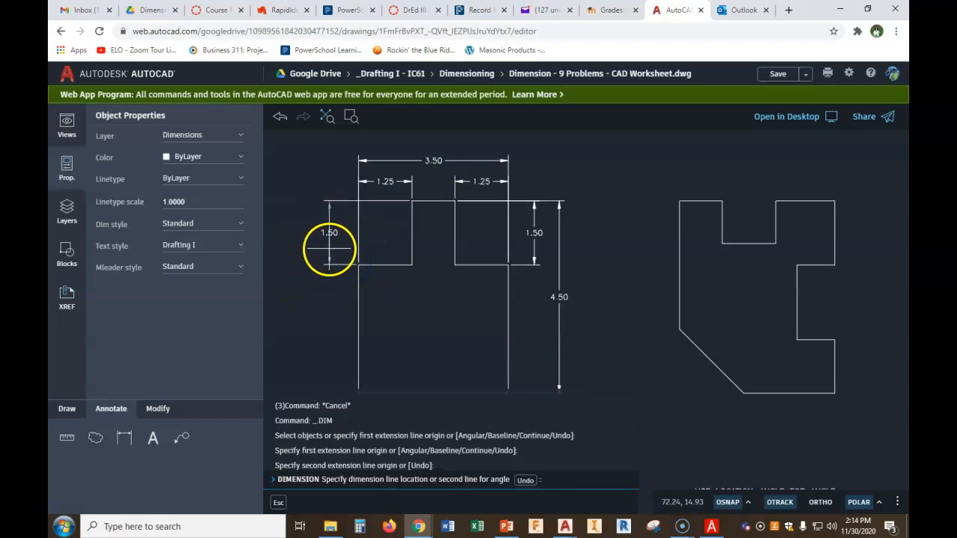
click(330, 248)
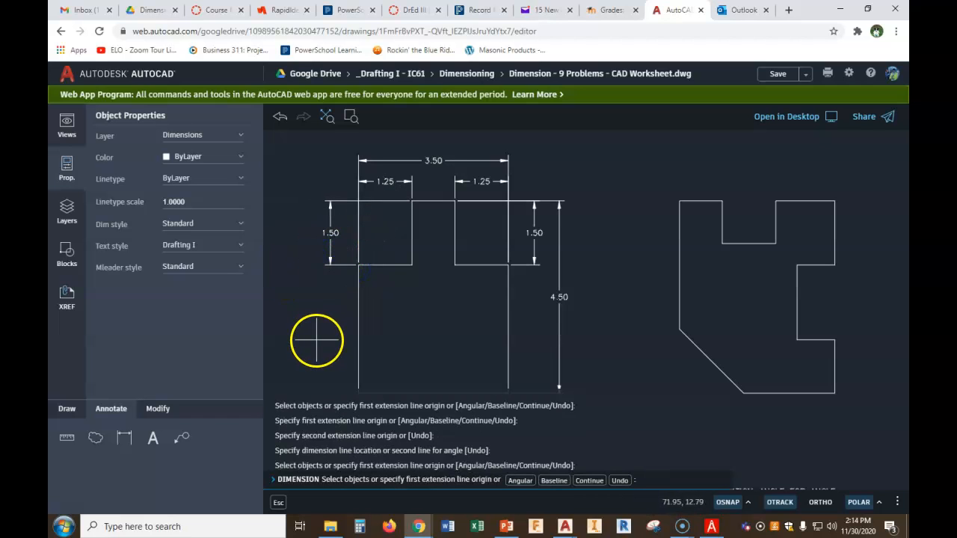
Dimension the second part's right tab width and top notch width in one row above the part
scroll(701, 316, down, 1)
middle_drag(701, 317, 587, 290)
scroll(613, 231, up, 2)
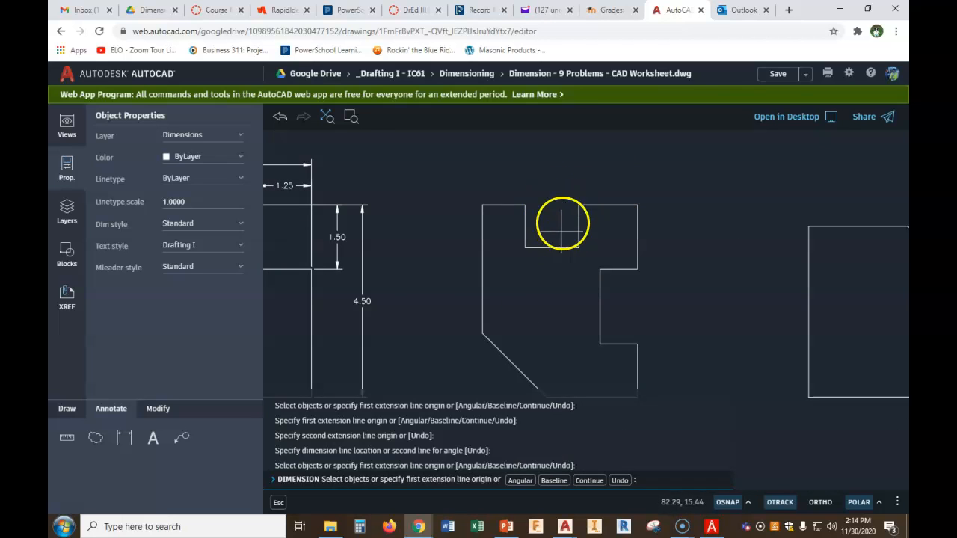
key(Escape)
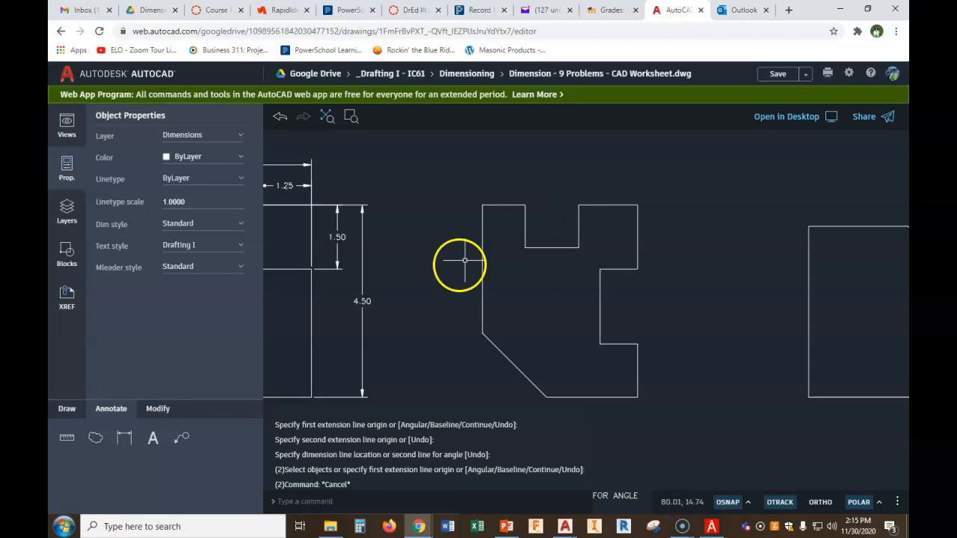
click(124, 438)
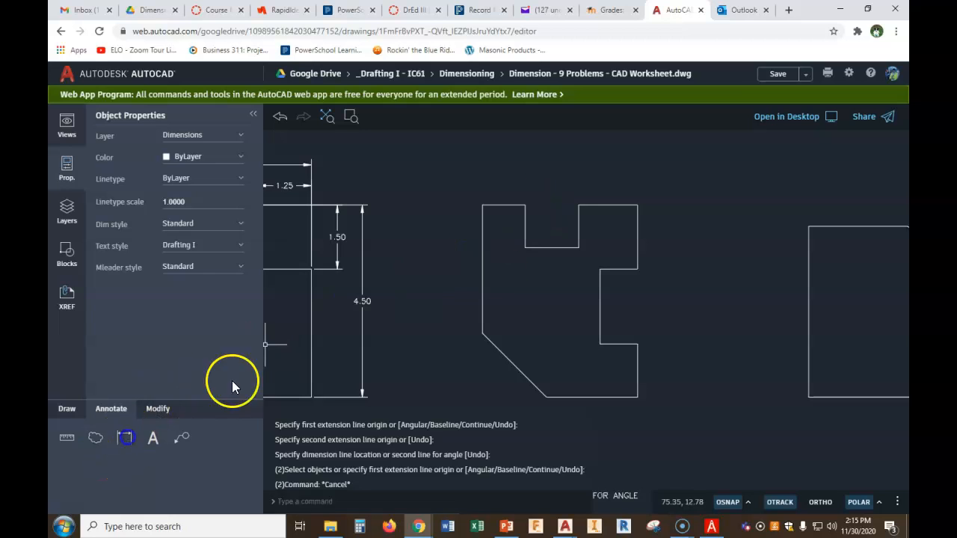
click(637, 205)
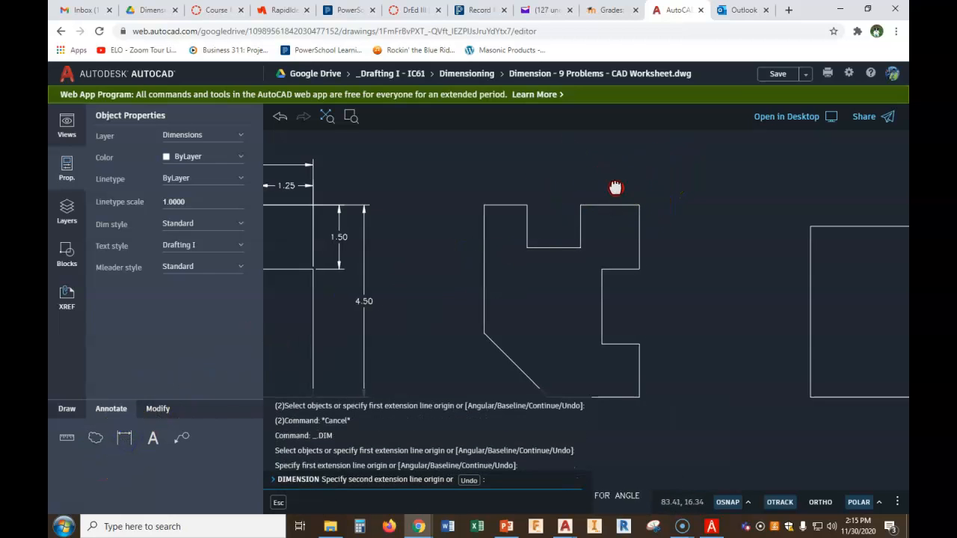
middle_drag(620, 188, 624, 166)
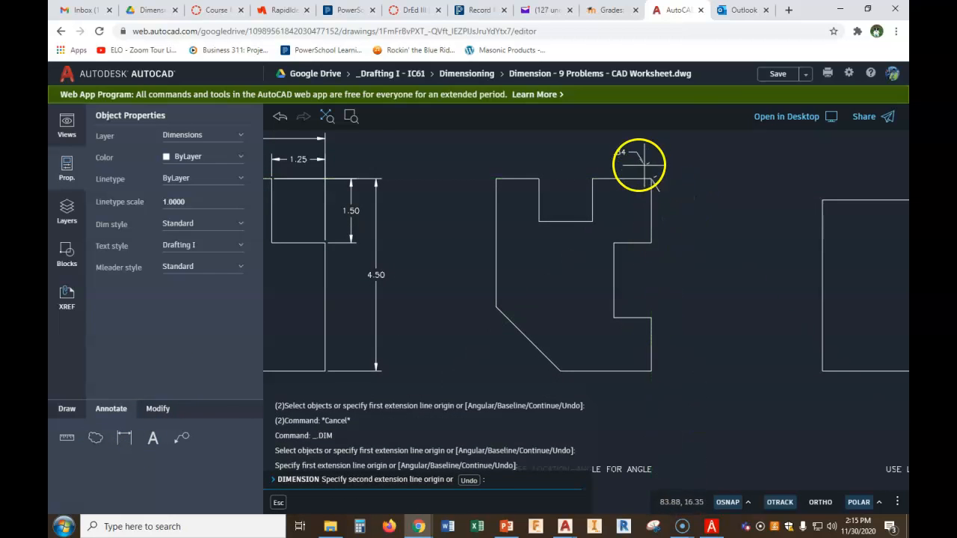
click(593, 178)
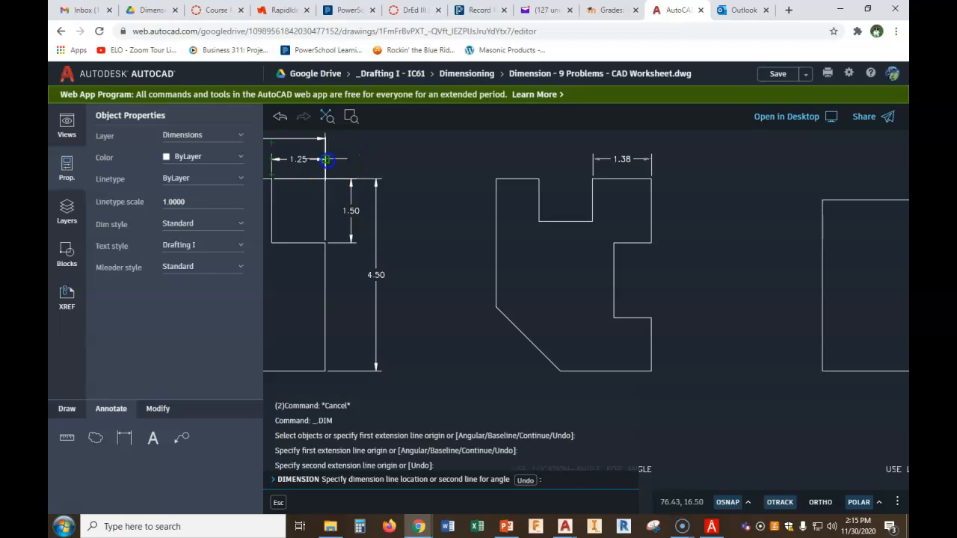
click(326, 159)
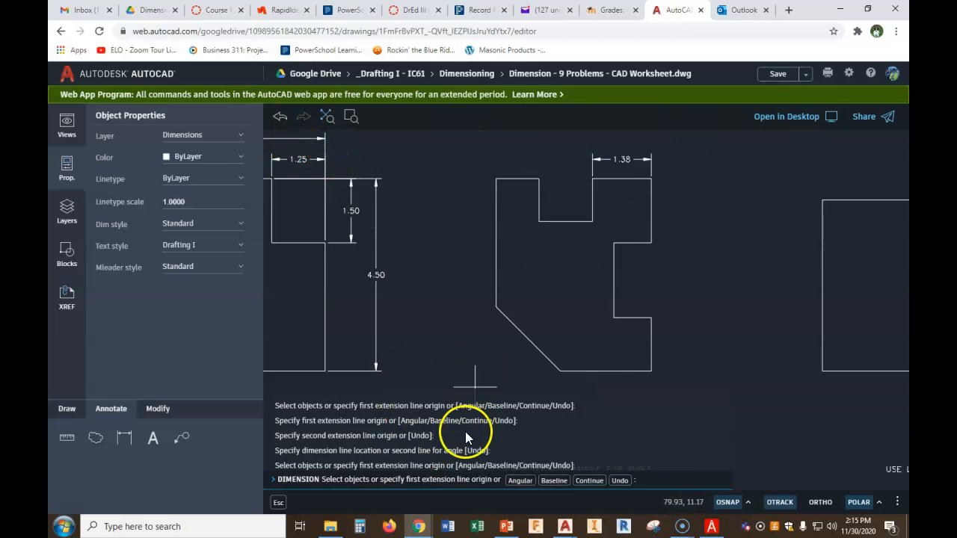
click(593, 178)
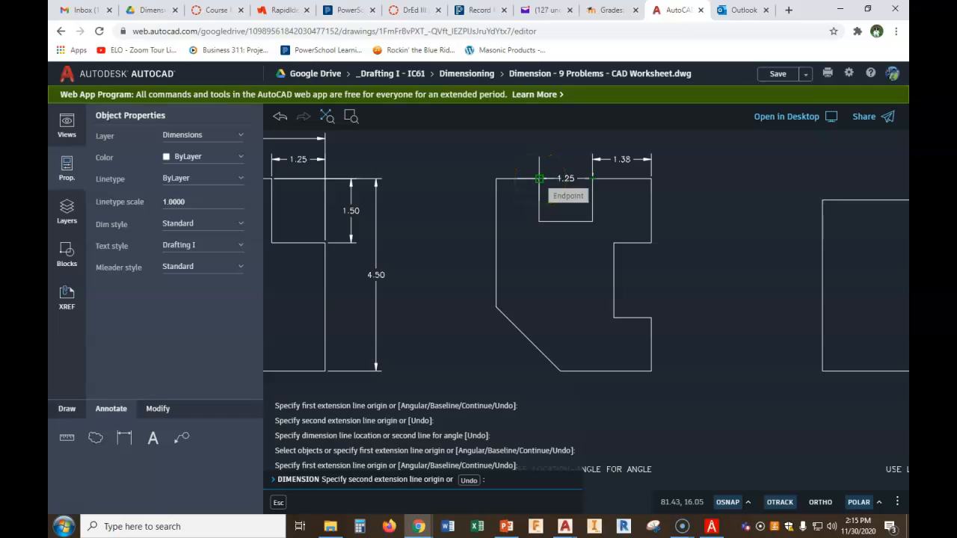
click(539, 178)
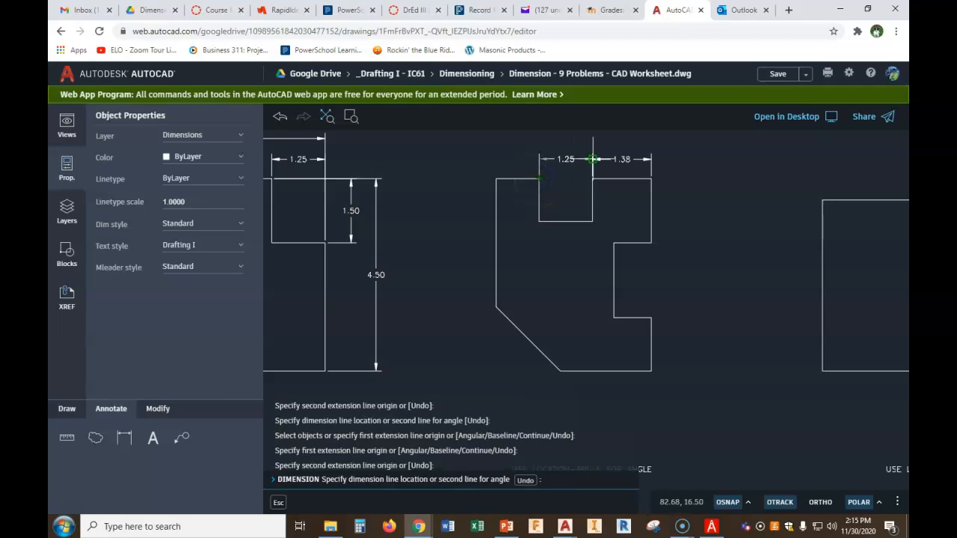
click(593, 160)
Dimension the top notch depth along the second part's right side
mouse_move(767, 217)
middle_down()
mouse_move(774, 259)
mouse_move(767, 240)
middle_up()
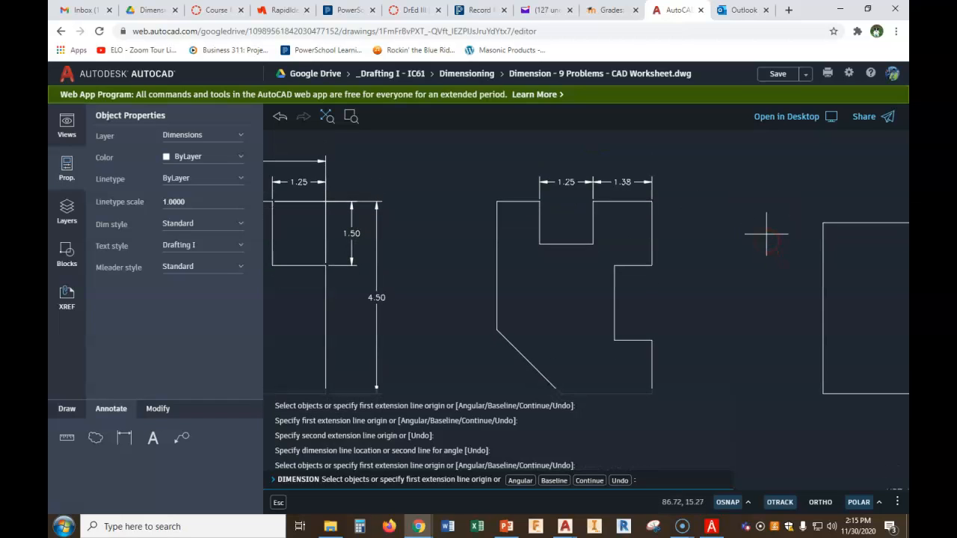
click(650, 204)
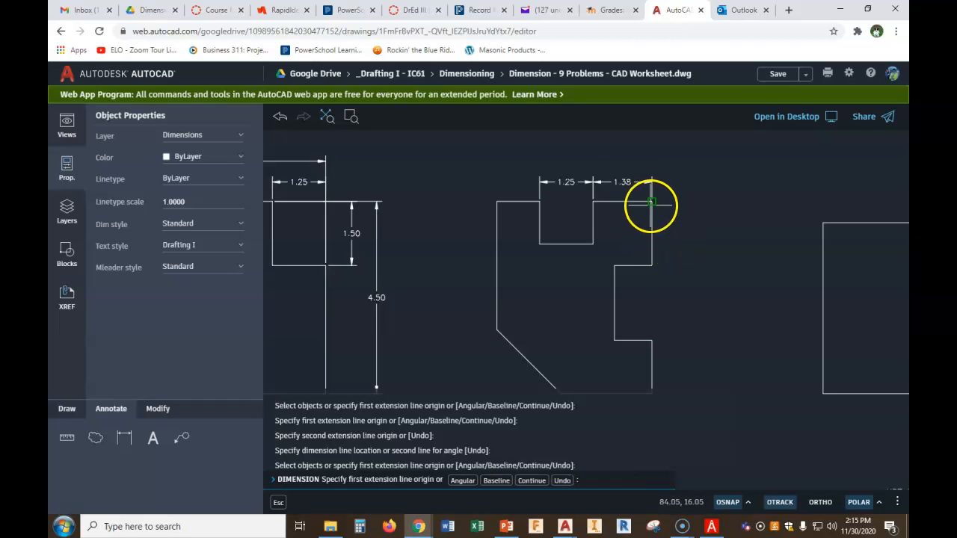
click(593, 245)
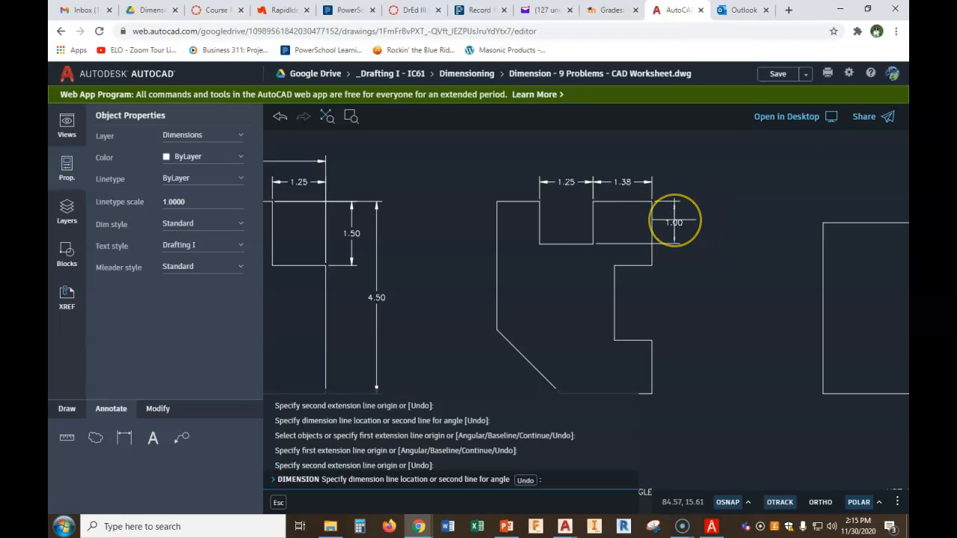
click(673, 220)
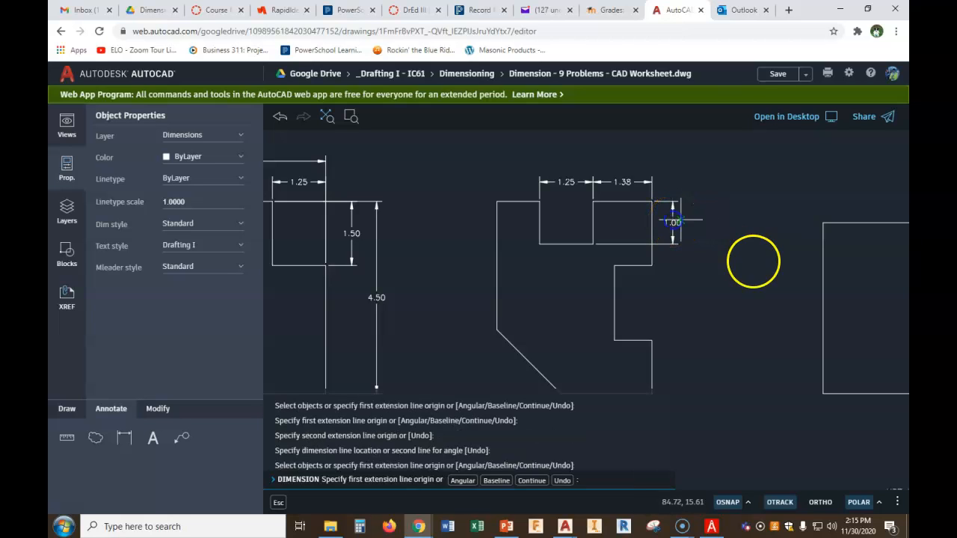
right_click(763, 277)
click(773, 293)
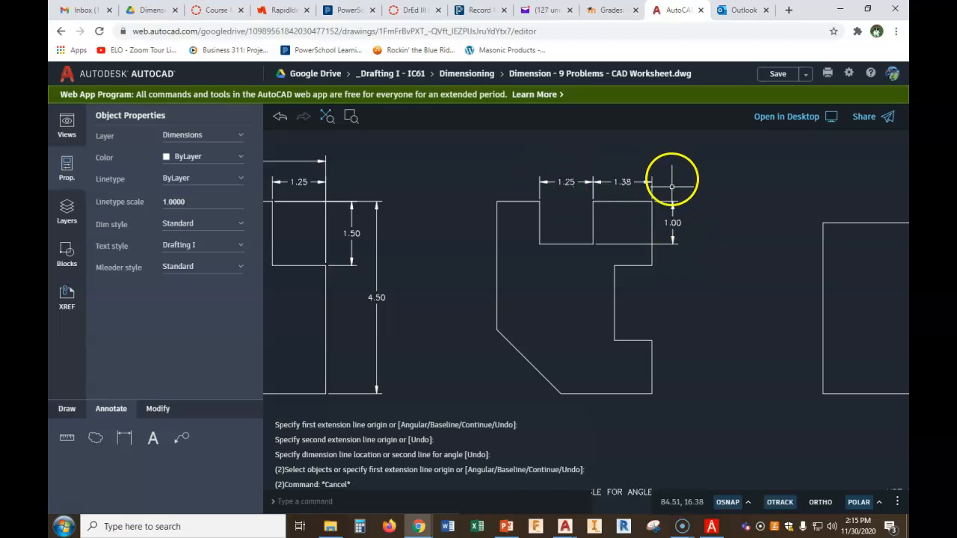
Dimension the lower right block's height, aligned with the notch depth dimension on the right side
middle_drag(531, 207, 641, 214)
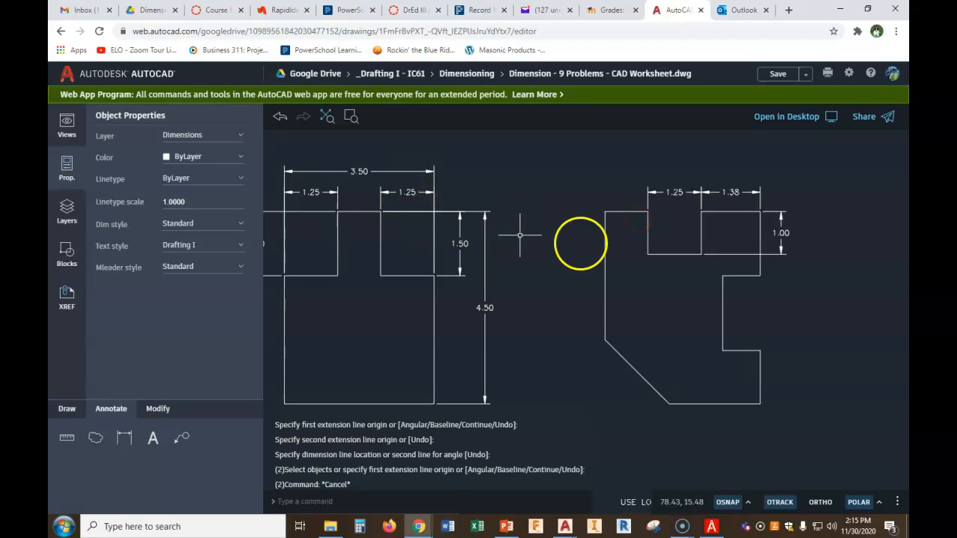
scroll(674, 254, down, 2)
middle_drag(728, 274, 664, 246)
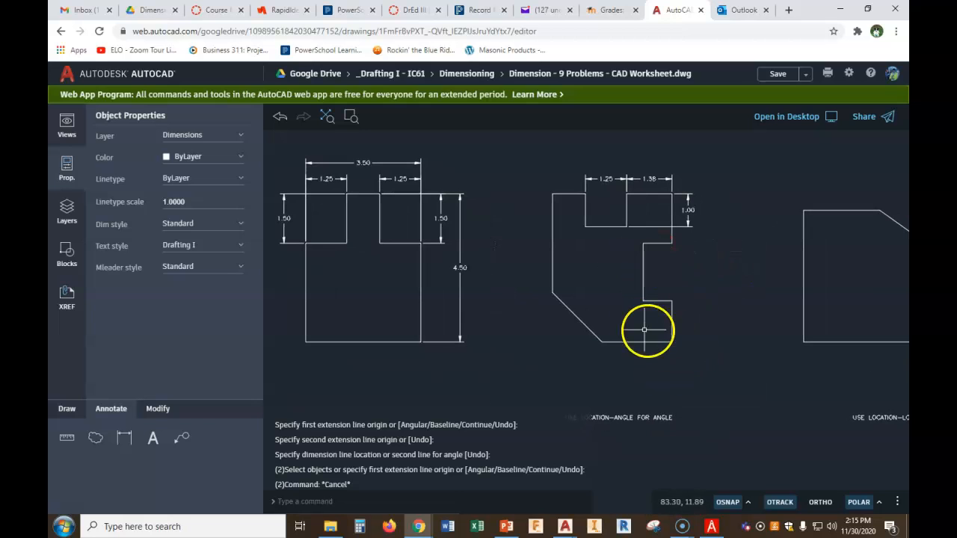
click(124, 438)
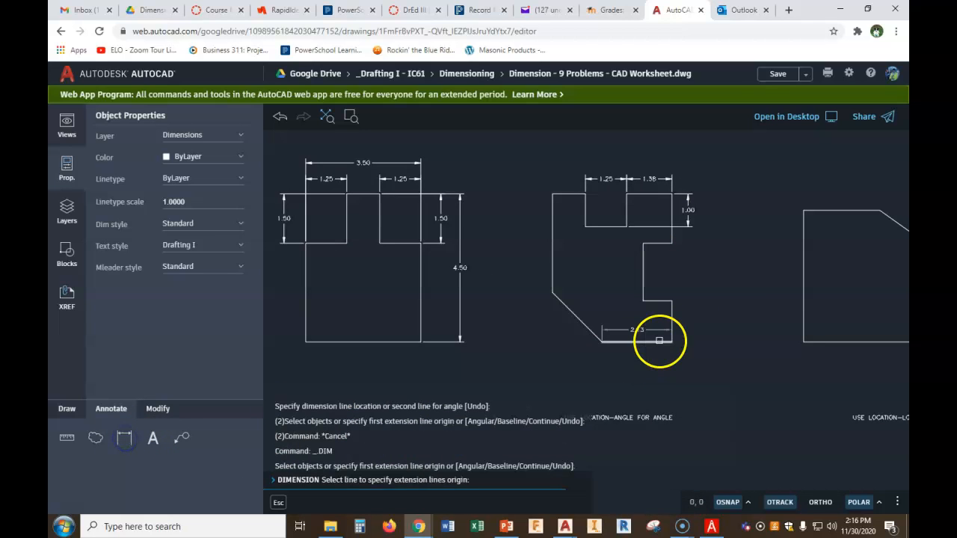
click(672, 342)
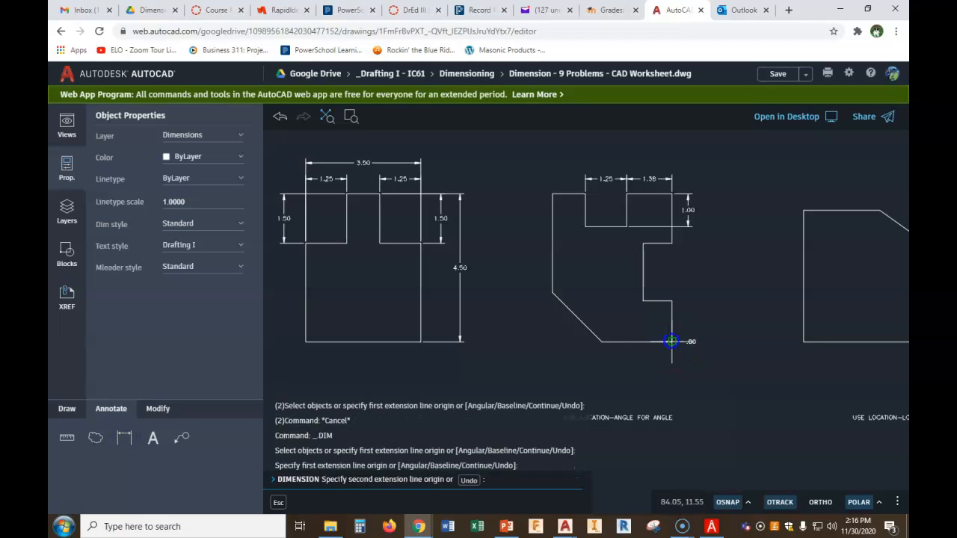
click(672, 301)
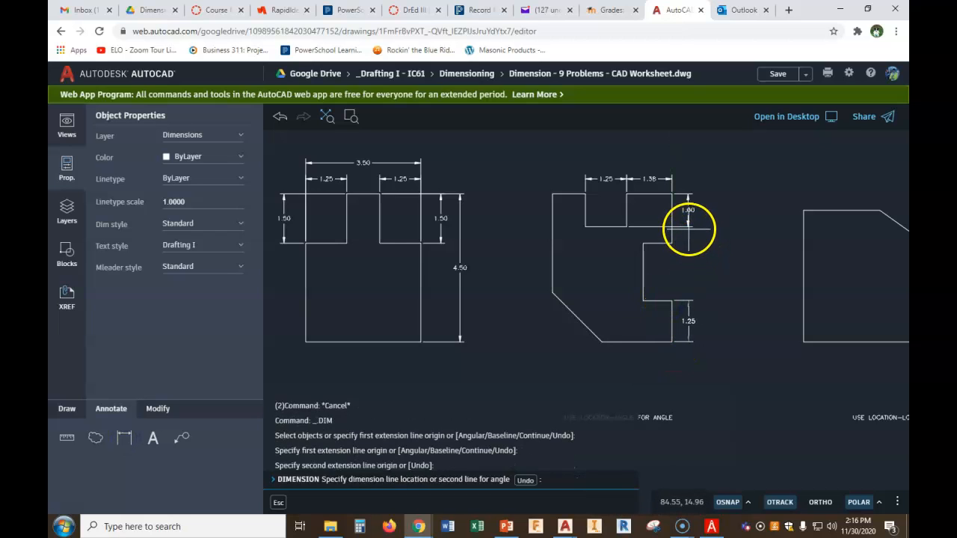
click(688, 229)
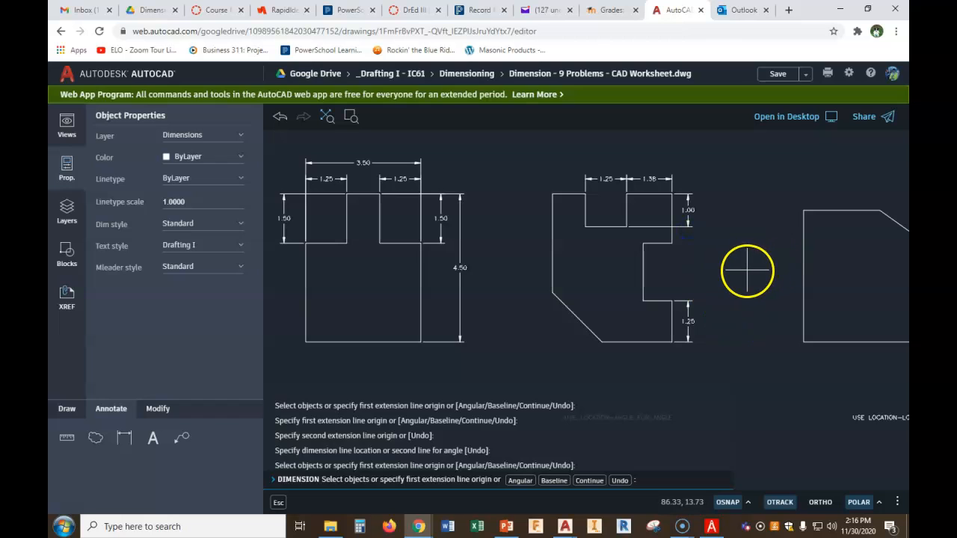
Dimension the middle right section's height on the second part's right side, between the existing top and bottom height dimensions
click(669, 291)
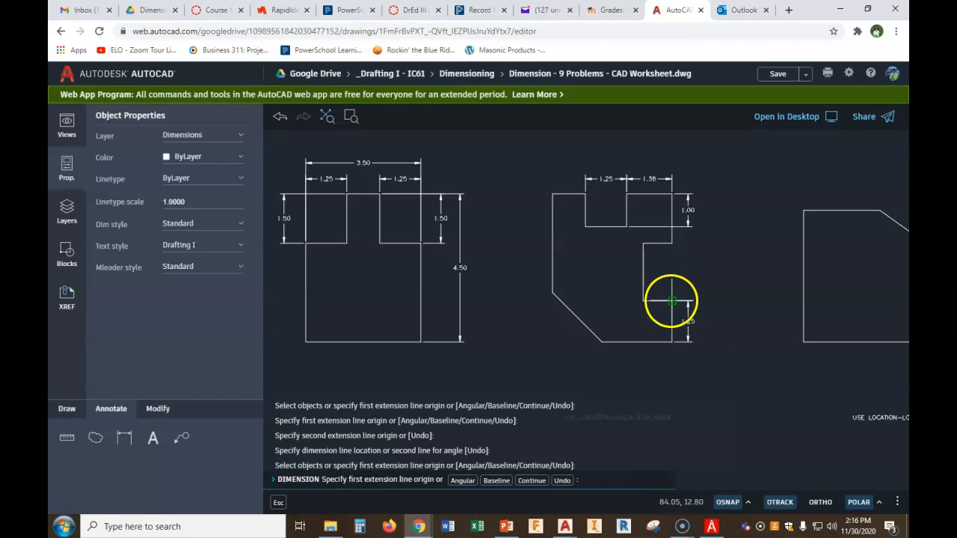
click(672, 244)
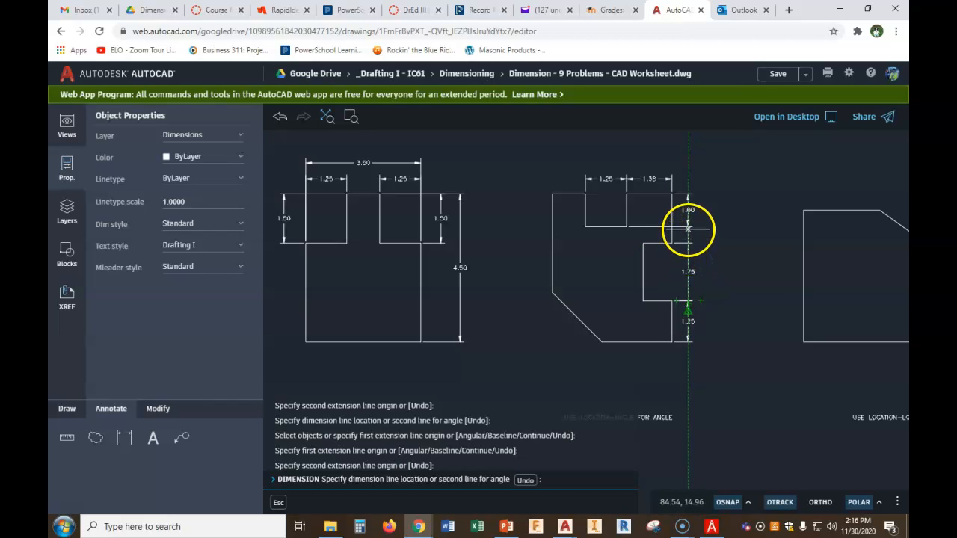
click(688, 226)
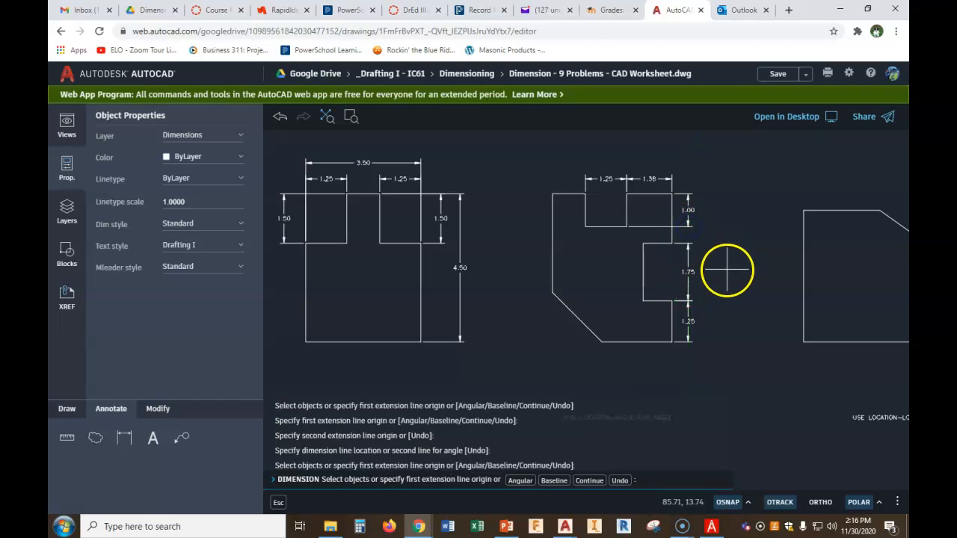
Dimension the lower right block's bottom width below the second part
right_click(723, 345)
click(737, 358)
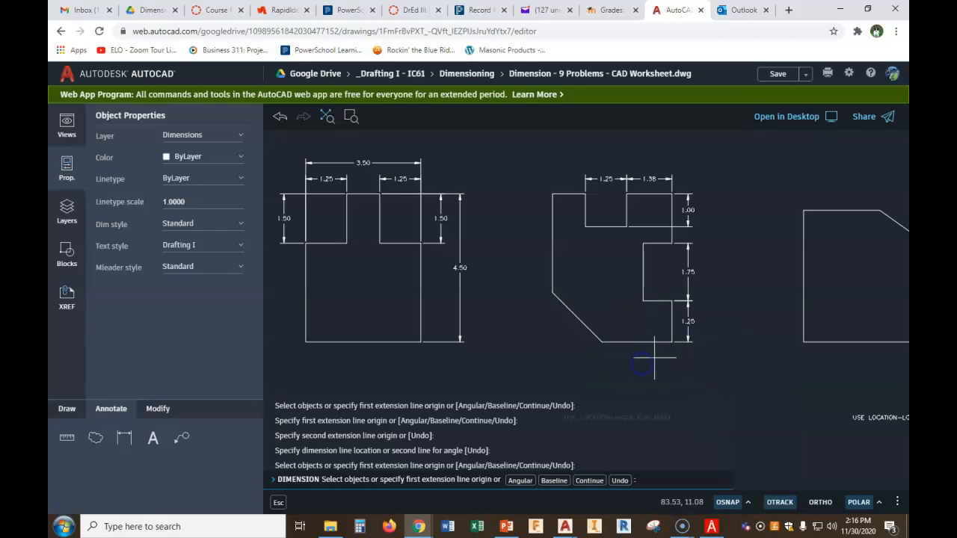
click(668, 344)
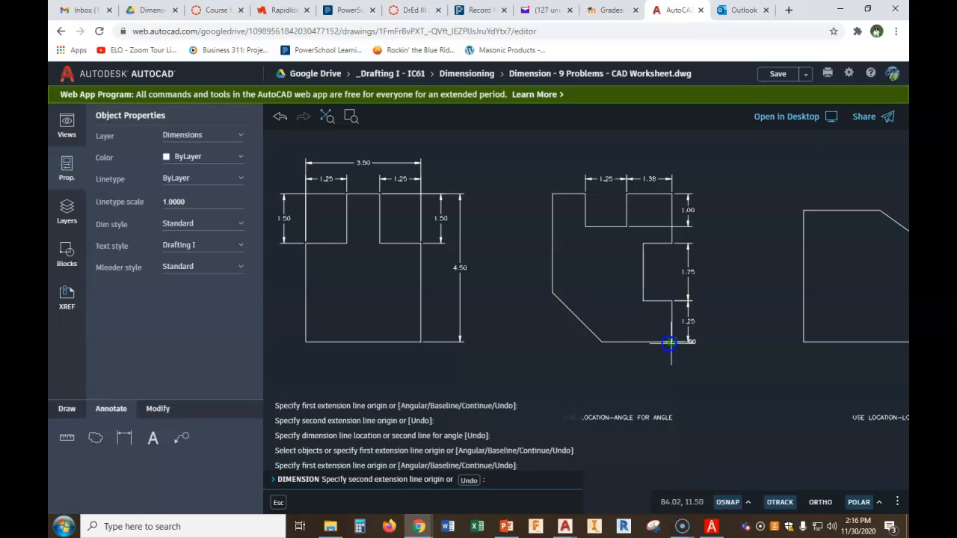
click(643, 300)
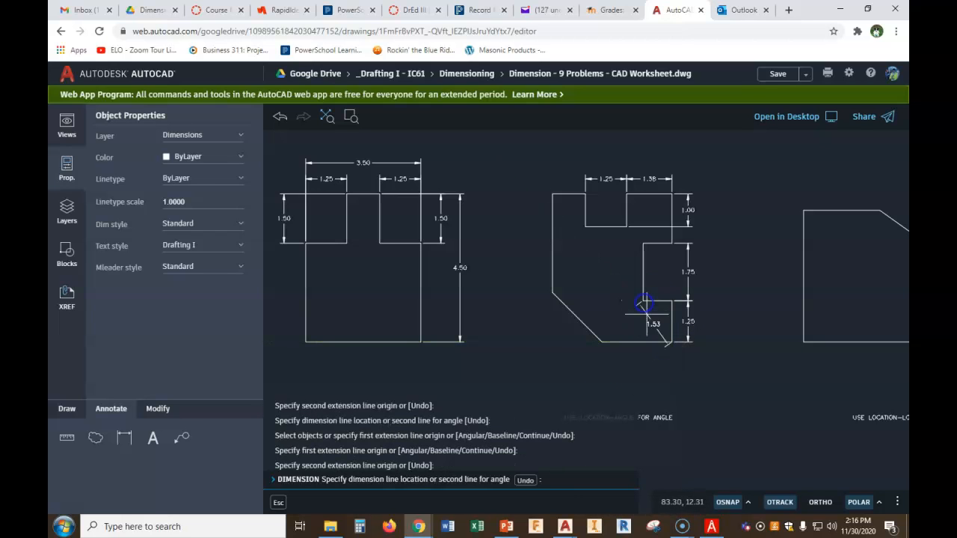
click(667, 356)
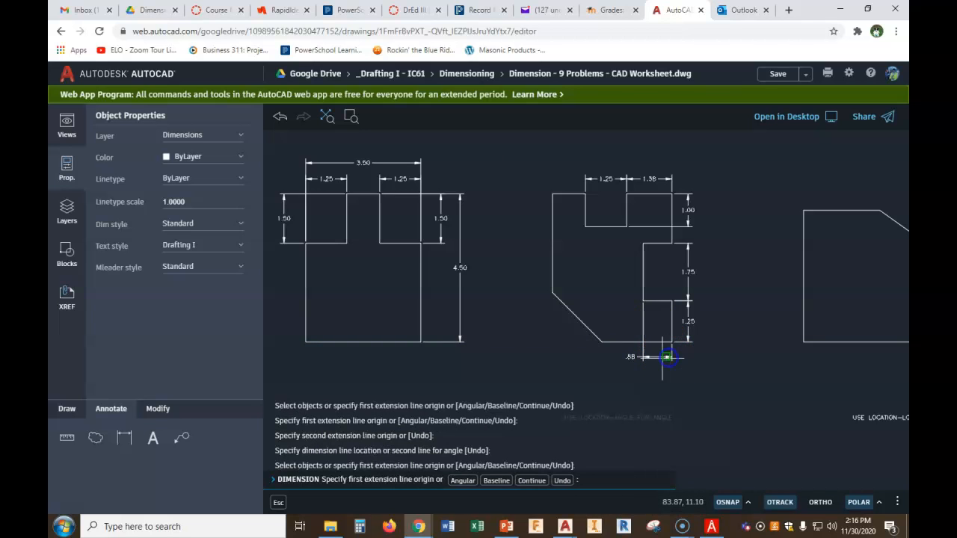
Stretch the lower block's width dimension so its text sits centred between the arrows, closer to the part
scroll(665, 352, up, 4)
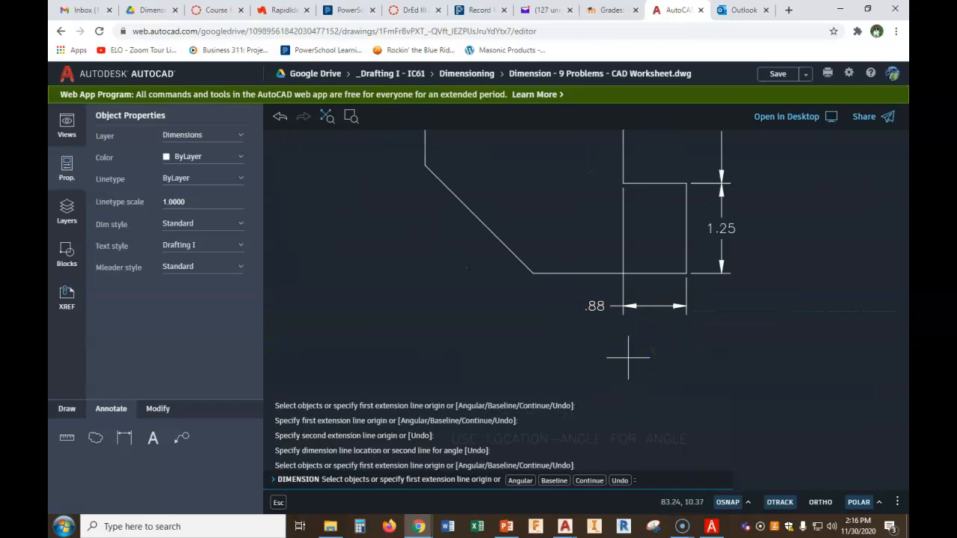
right_click(579, 329)
click(596, 343)
click(591, 306)
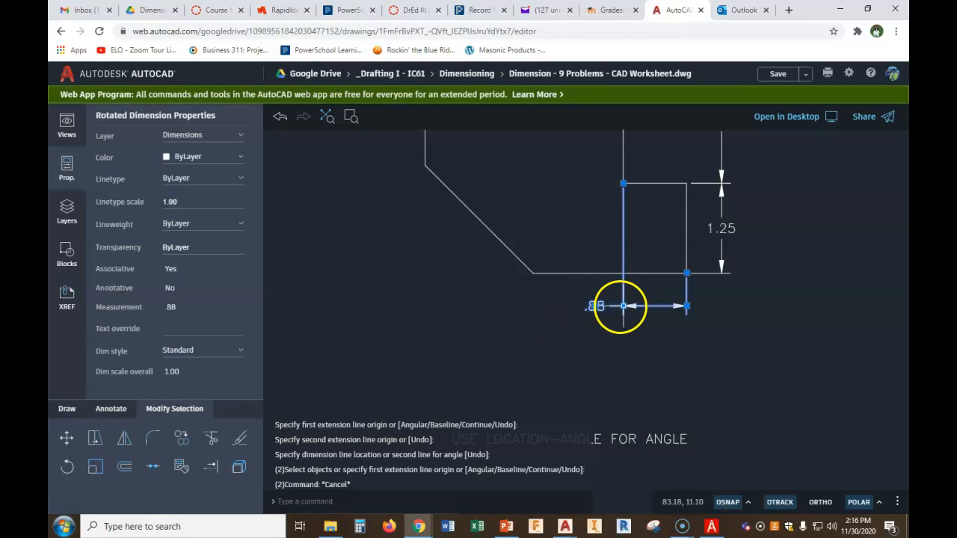
click(595, 306)
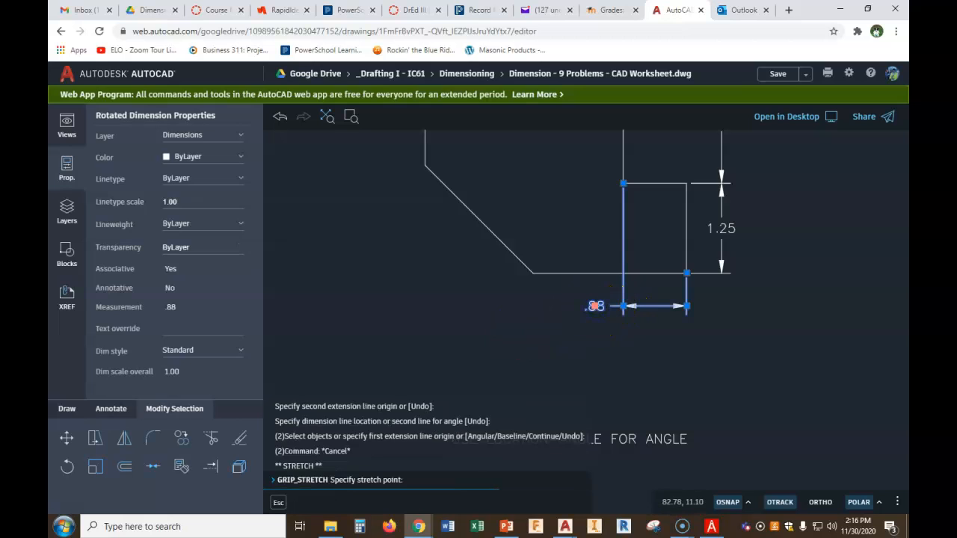
click(656, 306)
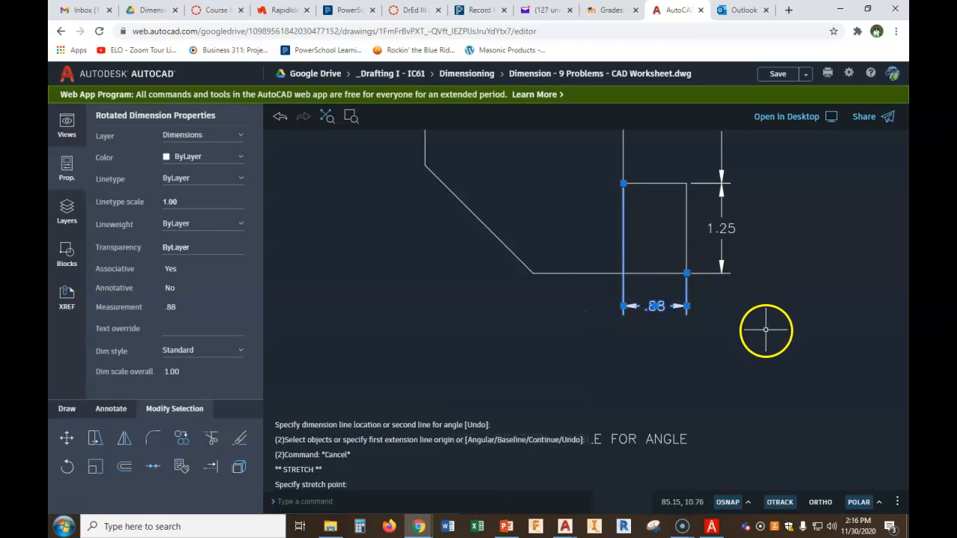
key(Escape)
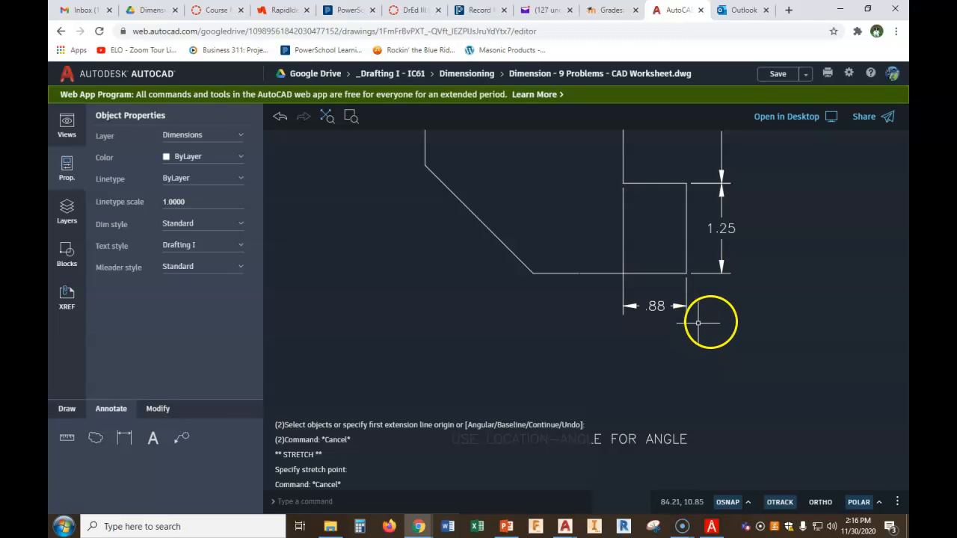
Switch to the PDF viewer and review the dimensioning cheat sheet's angle examples before returning to the drawing
scroll(722, 321, down, 2)
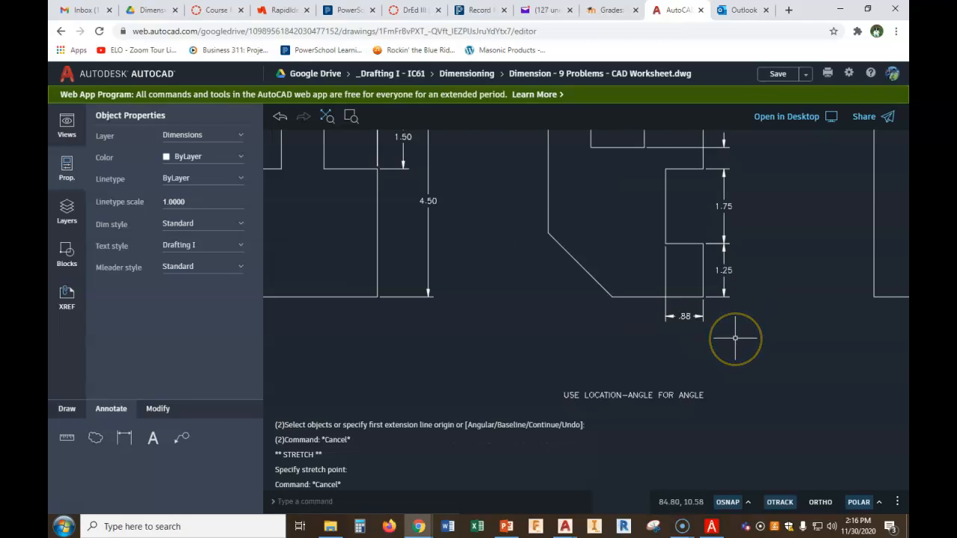
scroll(735, 338, down, 1)
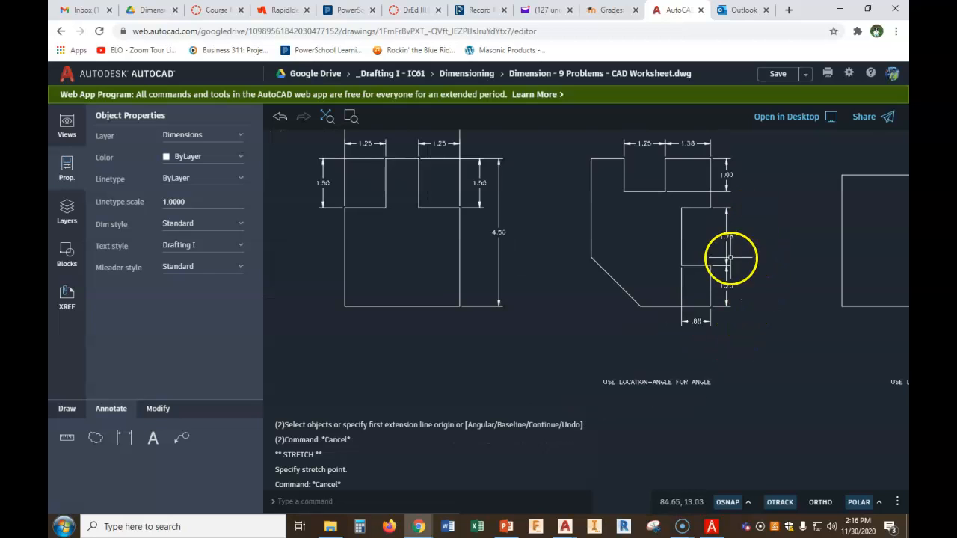
scroll(753, 274, down, 1)
middle_drag(754, 272, 750, 236)
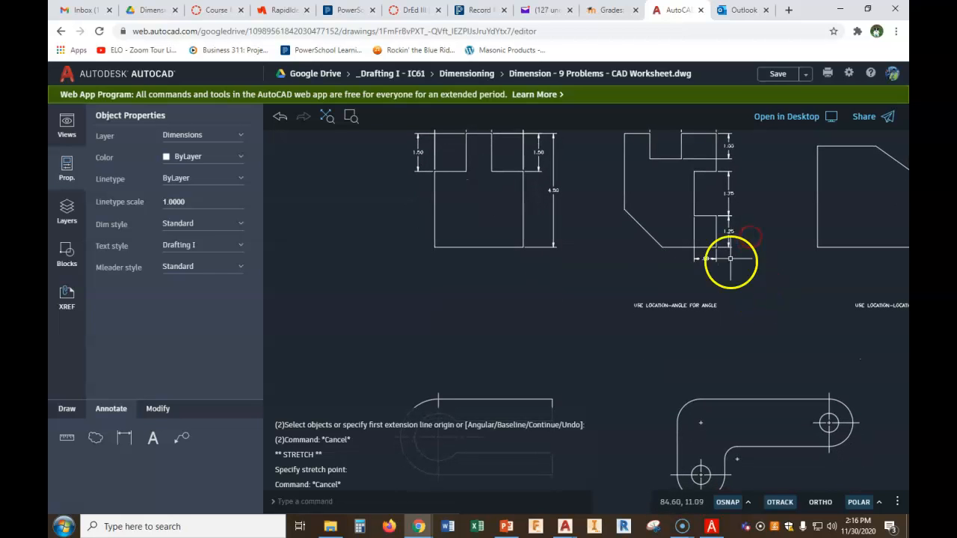
scroll(641, 316, up, 2)
middle_drag(679, 316, 656, 329)
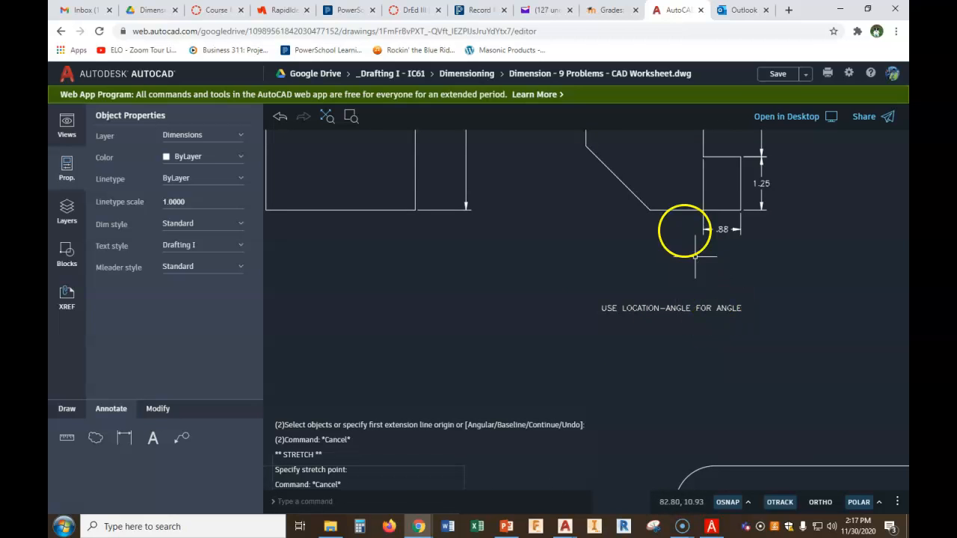
click(712, 527)
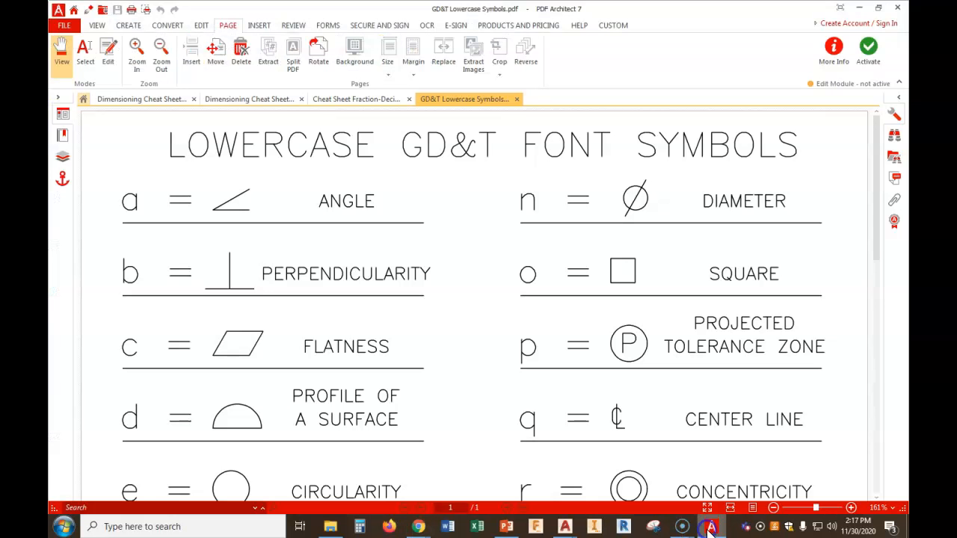
click(160, 100)
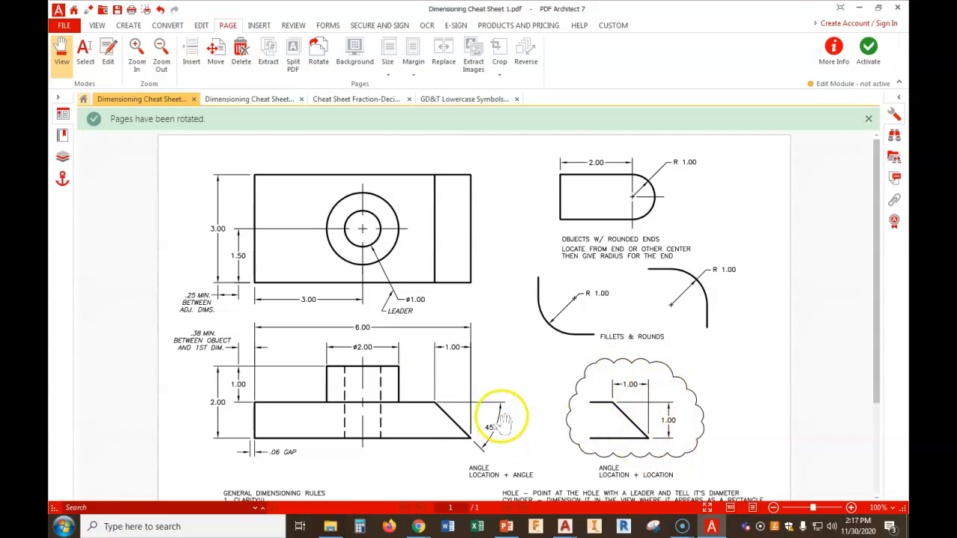
click(859, 7)
Dimension the chamfer's horizontal length along the second part's bottom edge
middle_drag(566, 231, 545, 276)
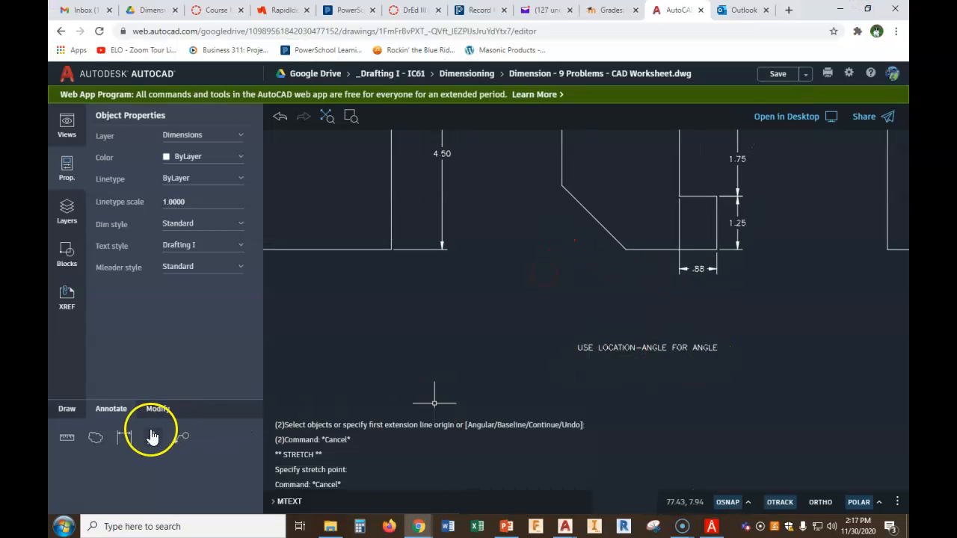
click(123, 439)
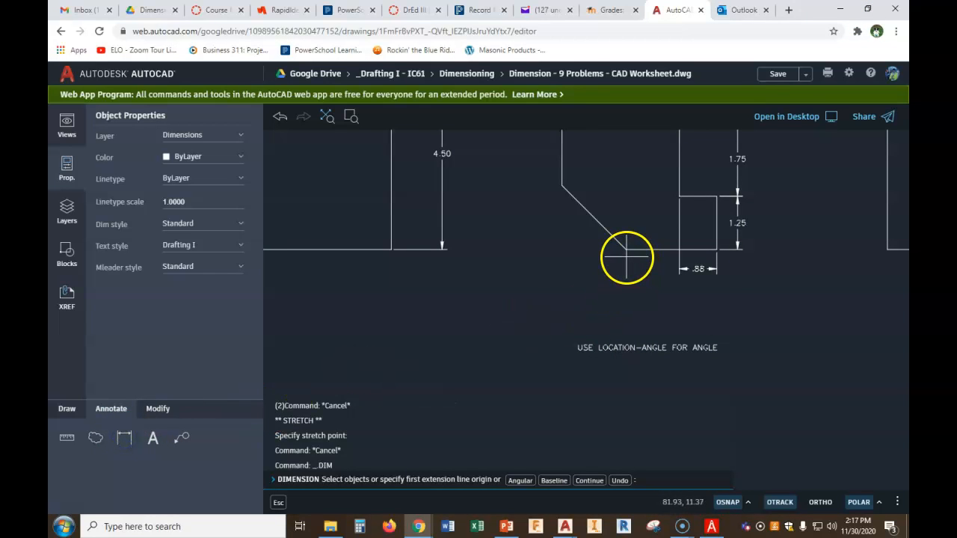
click(562, 185)
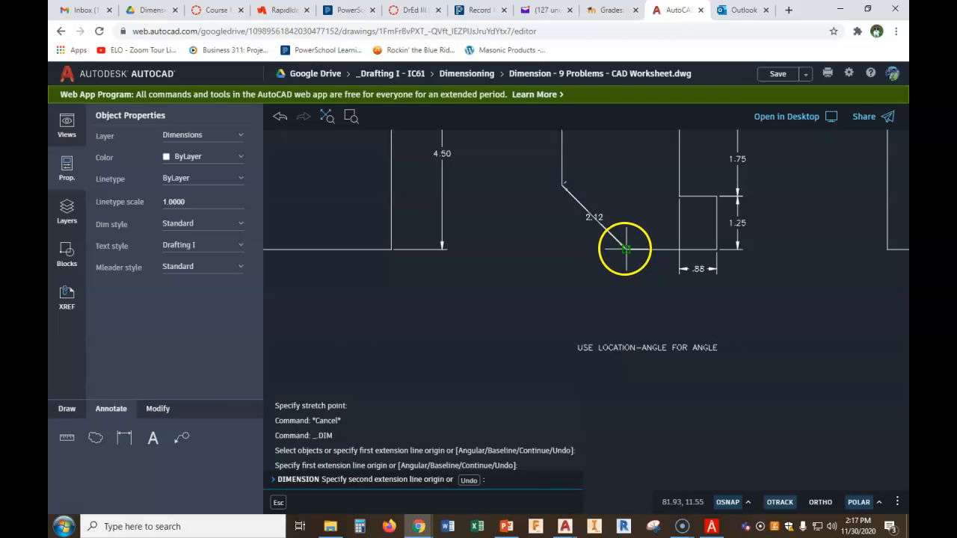
click(625, 249)
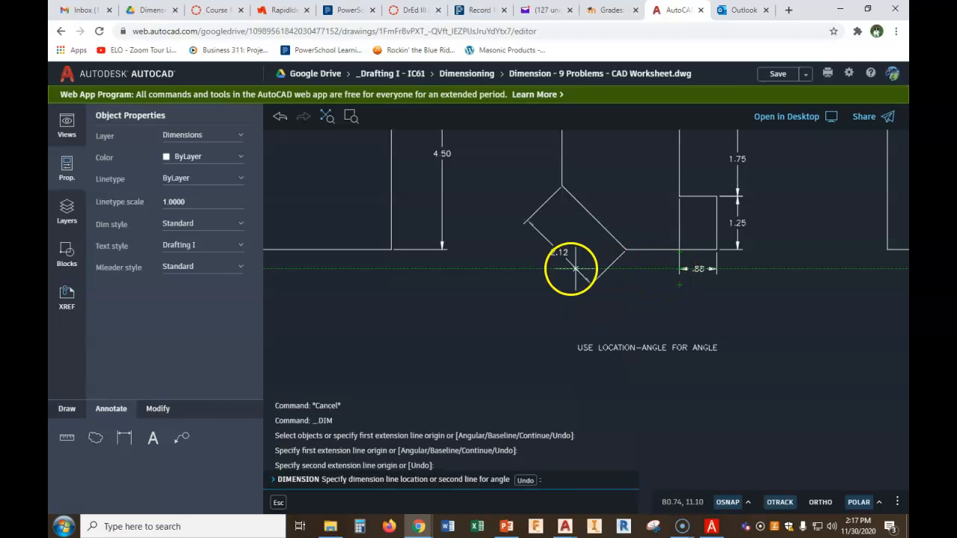
click(630, 294)
scroll(650, 288, up, 2)
right_click(643, 292)
click(653, 300)
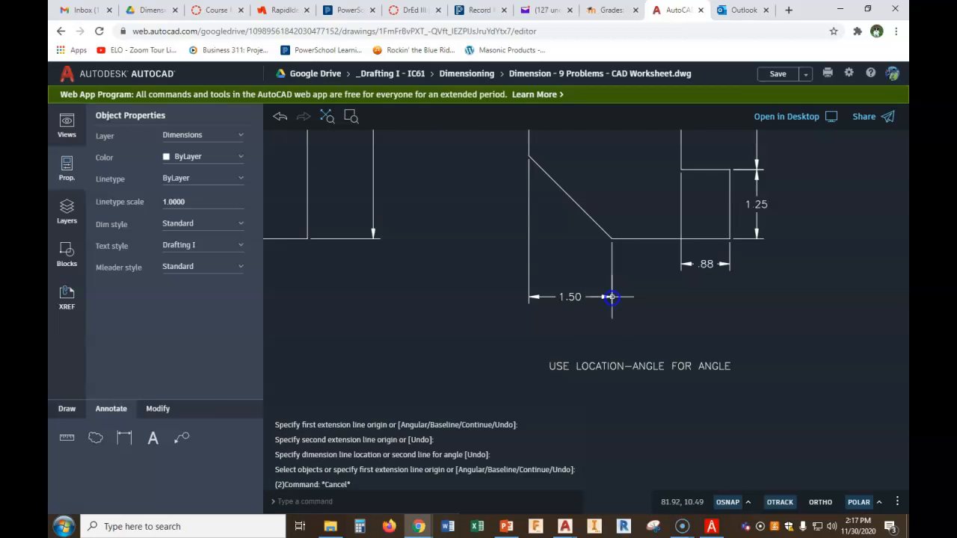
Move the chamfer length dimension up so it lines up with the lower block's width dimension
click(611, 297)
click(612, 297)
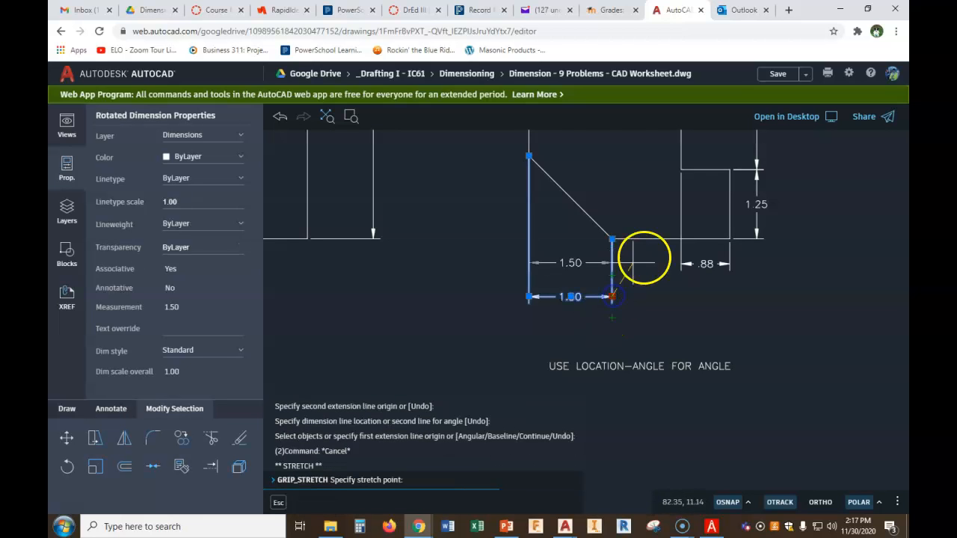
click(679, 264)
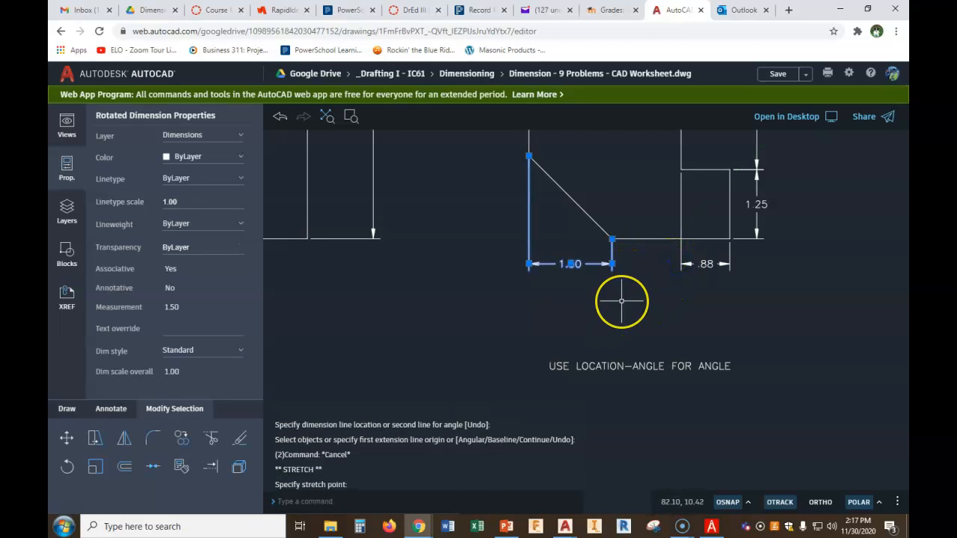
key(Escape)
Add an angular dimension between the second part's bottom edge and the chamfer line, placed left of the chamfer
scroll(636, 297, down, 3)
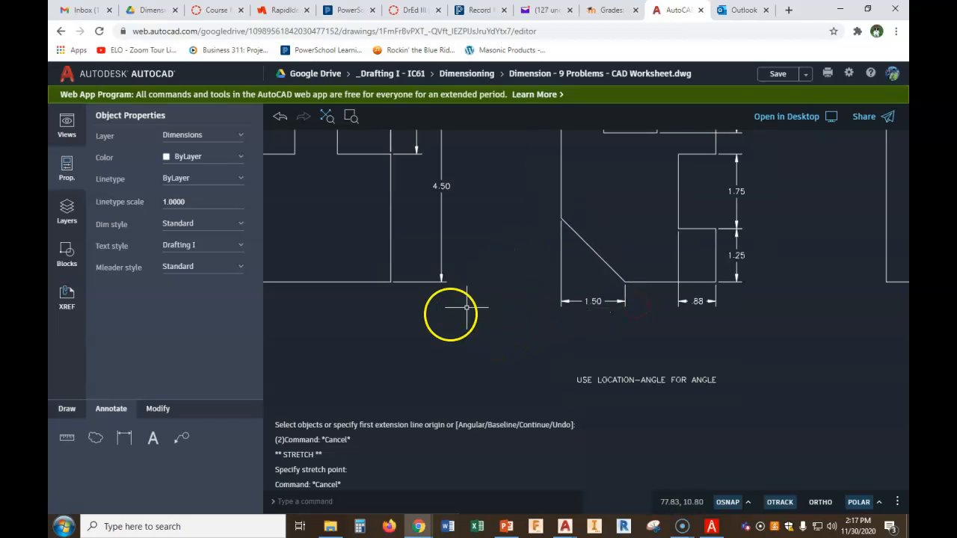
scroll(378, 351, down, 1)
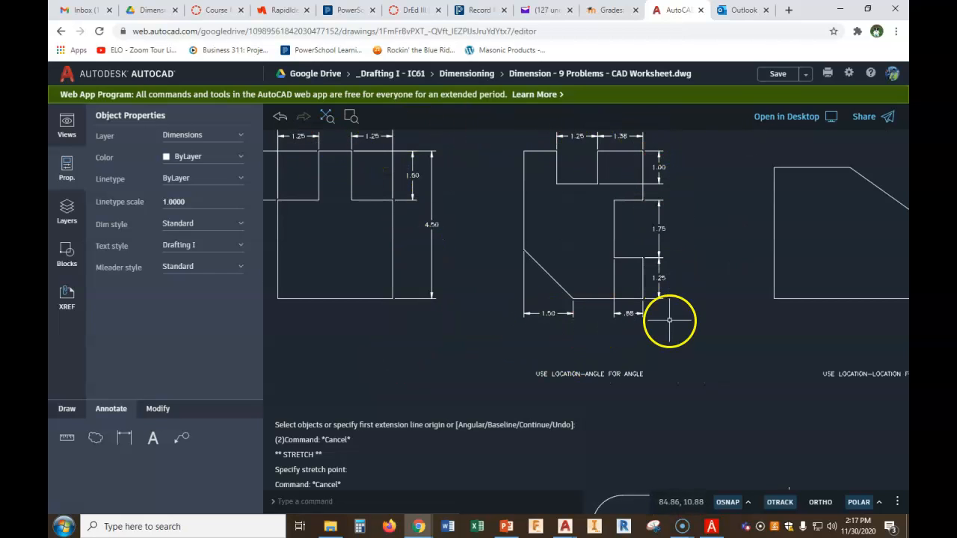
click(124, 439)
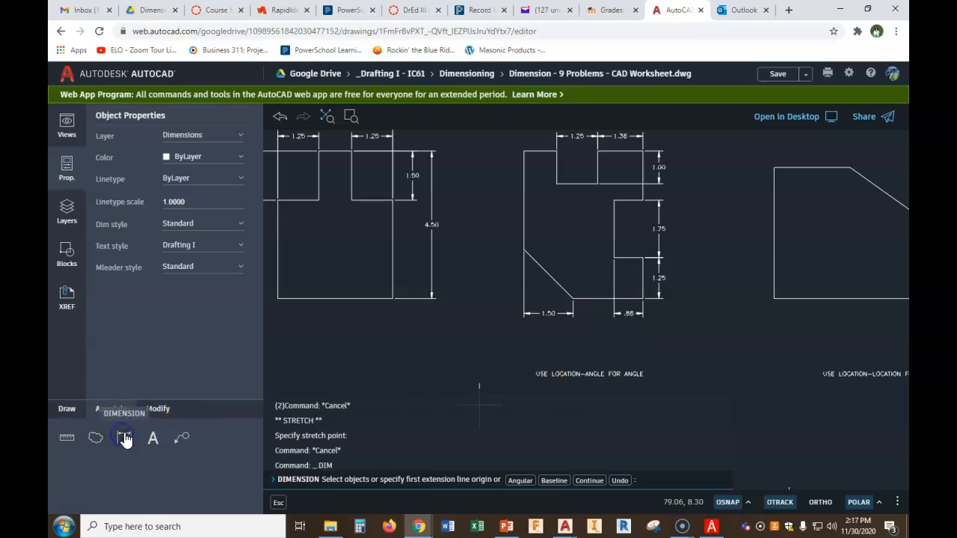
click(520, 480)
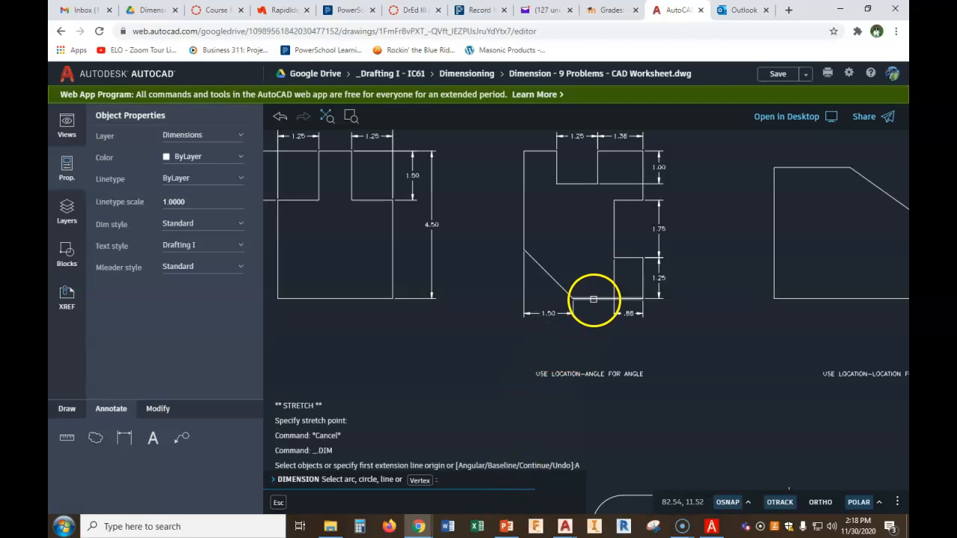
click(593, 299)
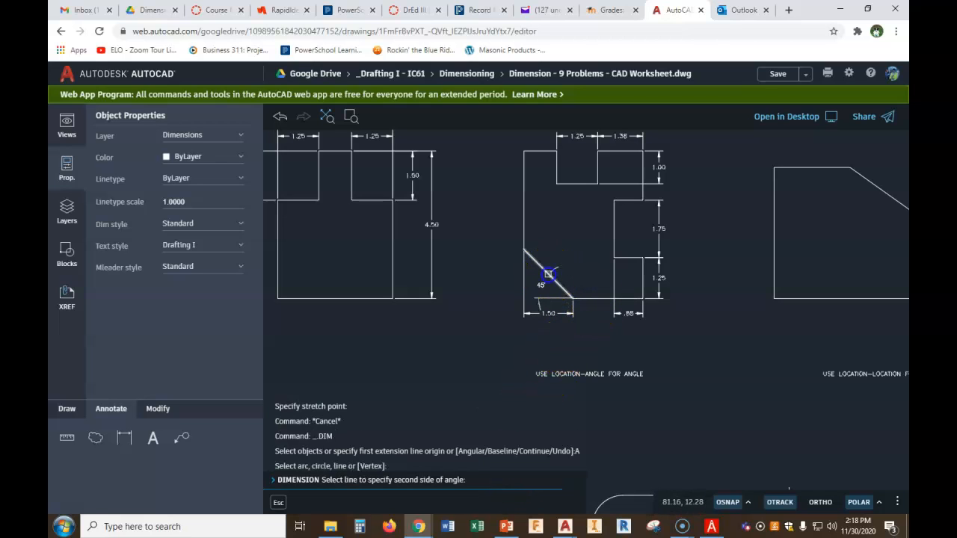
click(548, 274)
click(501, 261)
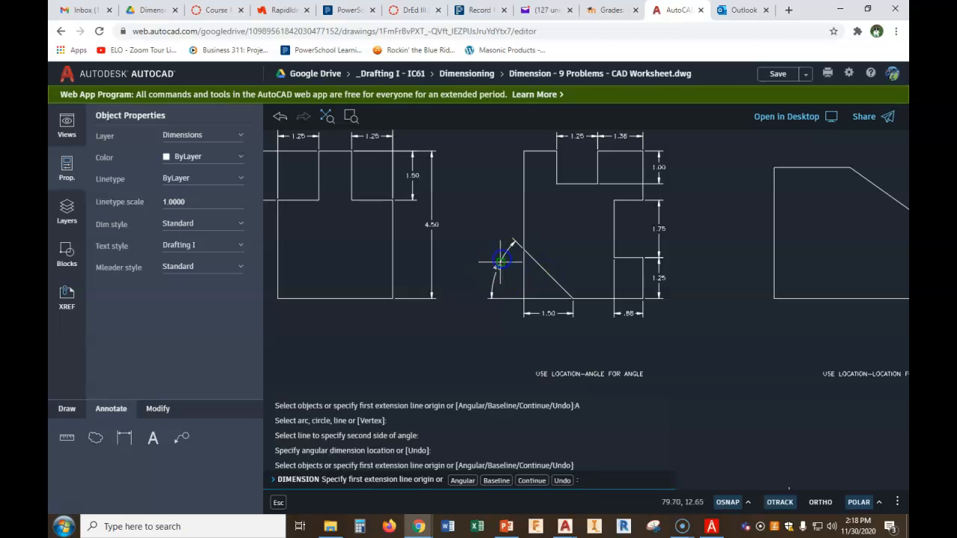
scroll(495, 297, up, 3)
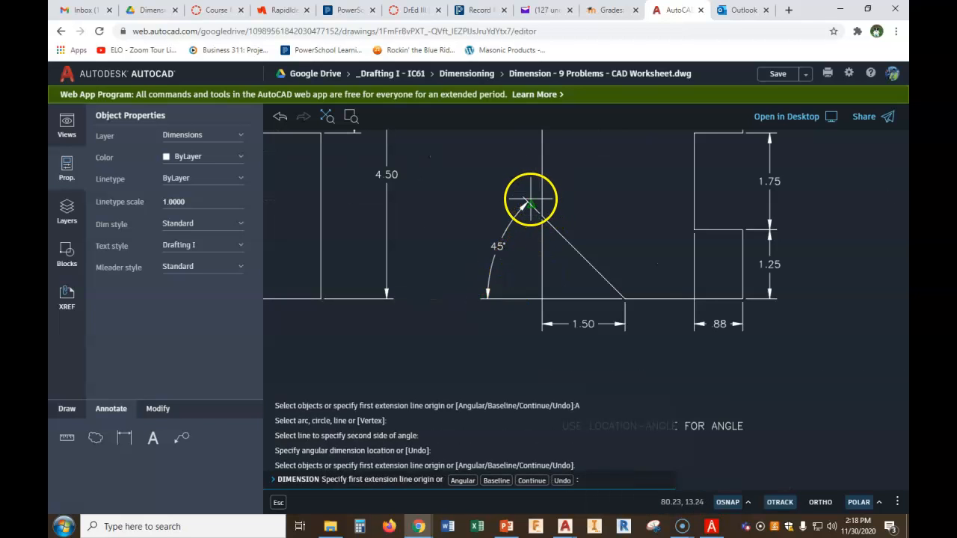
right_click(589, 198)
click(602, 210)
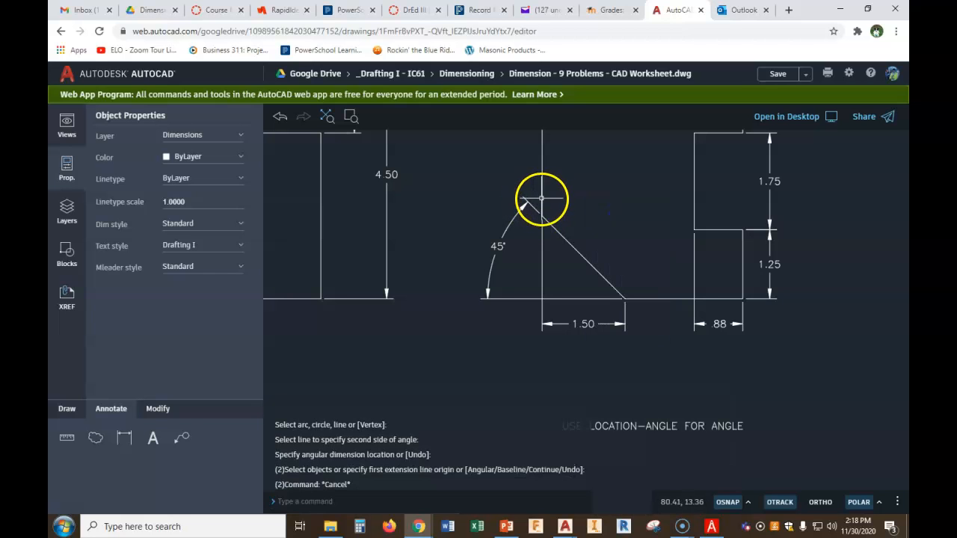
scroll(627, 274, down, 1)
scroll(627, 274, down, 2)
middle_drag(635, 272, 575, 334)
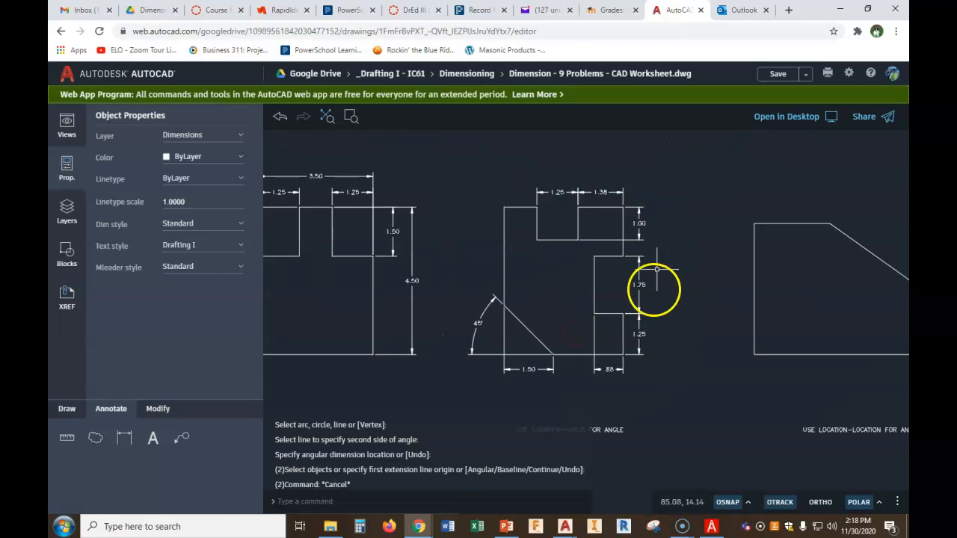
Dimension the second part's overall top width, placing the dimension line above the 1.25 and 1.38 dimensions
click(127, 437)
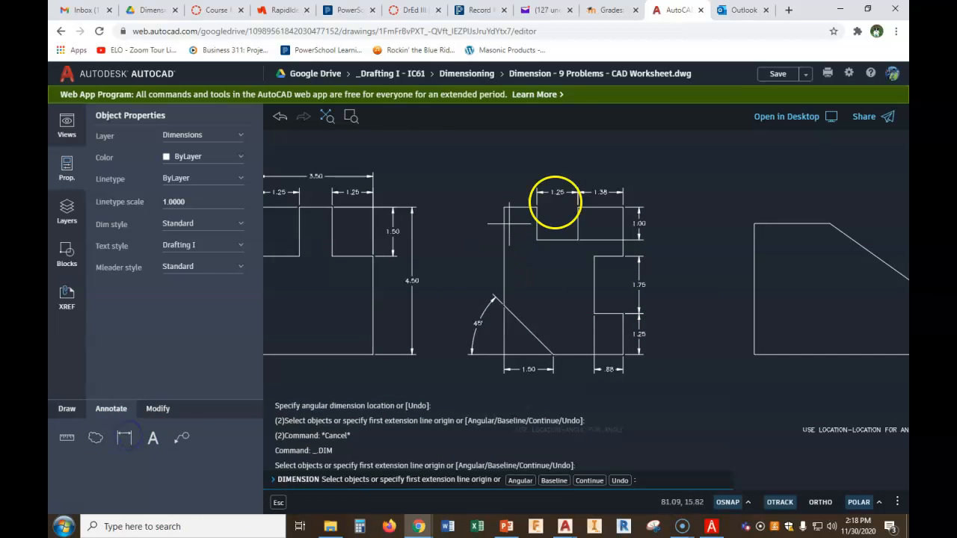
click(621, 208)
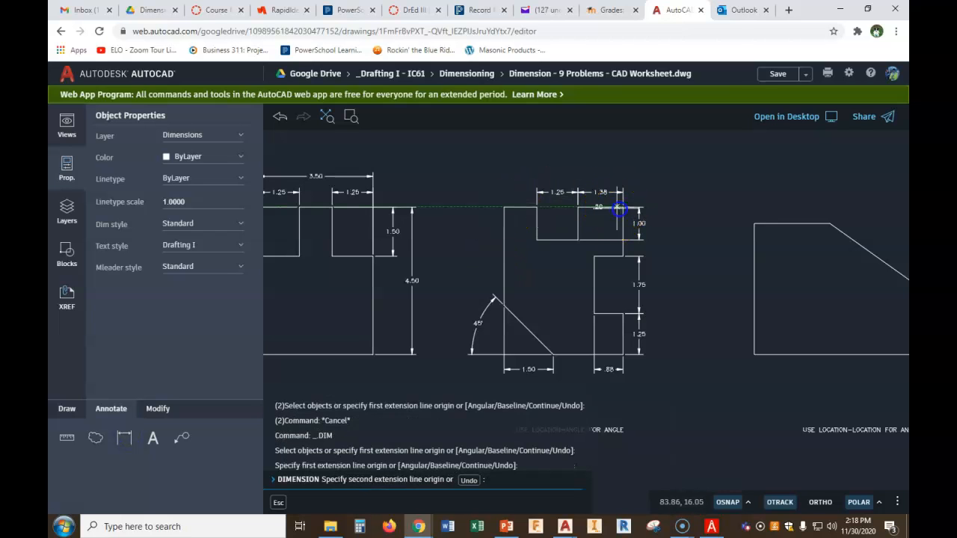
click(505, 209)
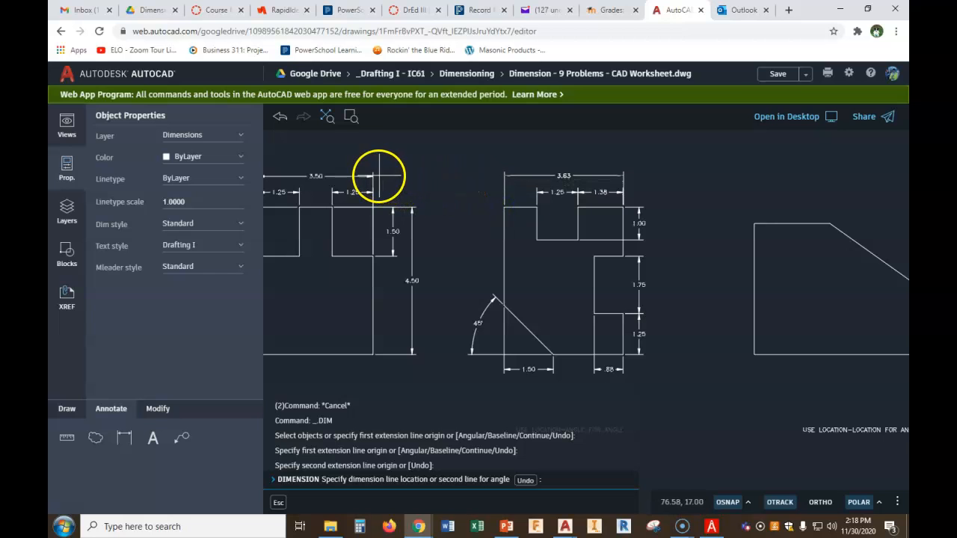
click(373, 175)
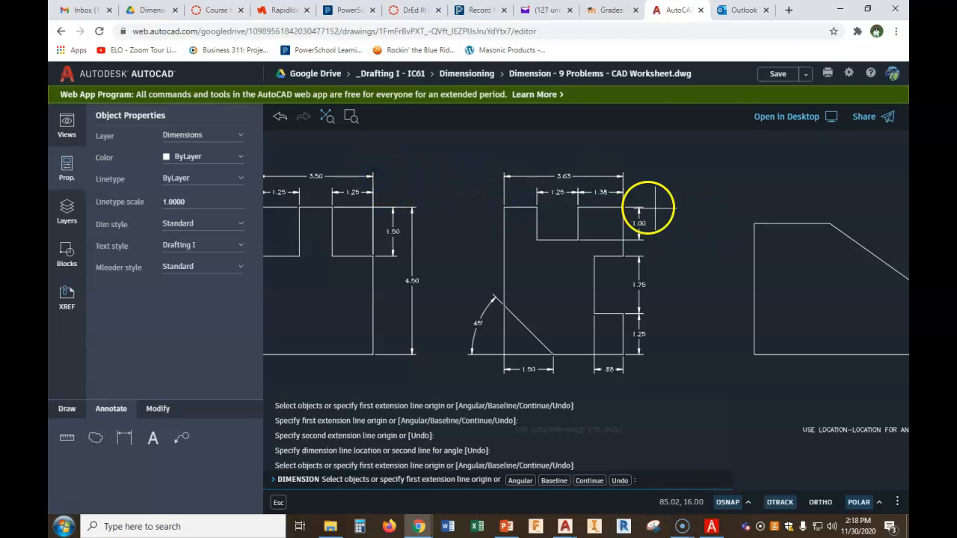
scroll(637, 209, up, 4)
middle_drag(633, 228, 653, 295)
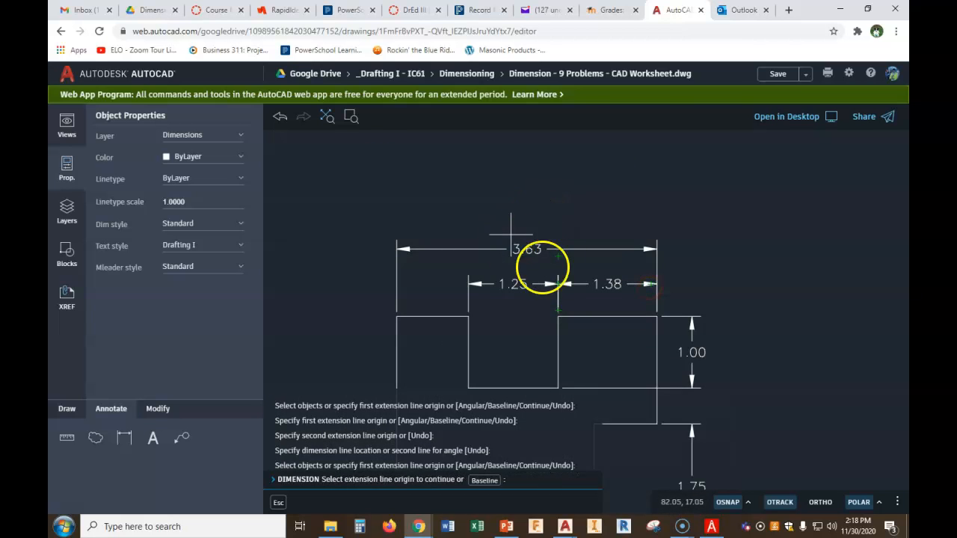
key(Escape)
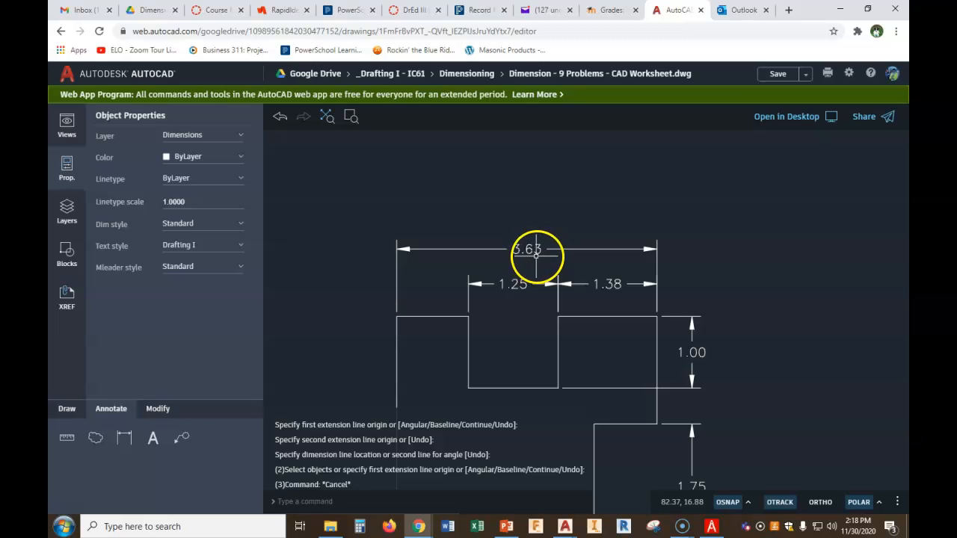
Edit the overall width dimension's text so it reads 3.62 using TEXTEDIT
scroll(540, 255, down, 3)
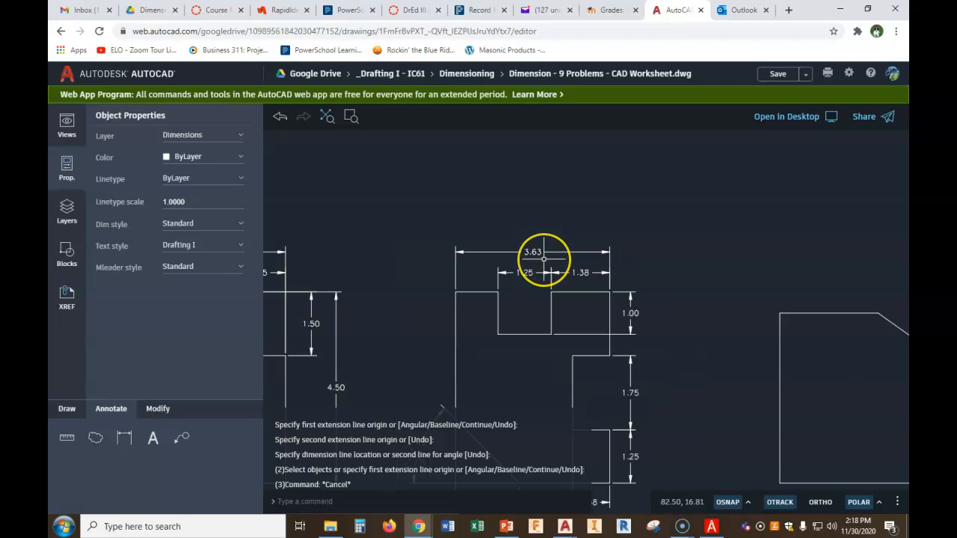
scroll(544, 259, up, 3)
mouse_move(559, 299)
middle_down()
mouse_move(569, 190)
mouse_move(581, 160)
middle_up()
scroll(581, 162, down, 1)
scroll(652, 348, up, 1)
middle_drag(619, 249, 639, 417)
scroll(581, 216, up, 1)
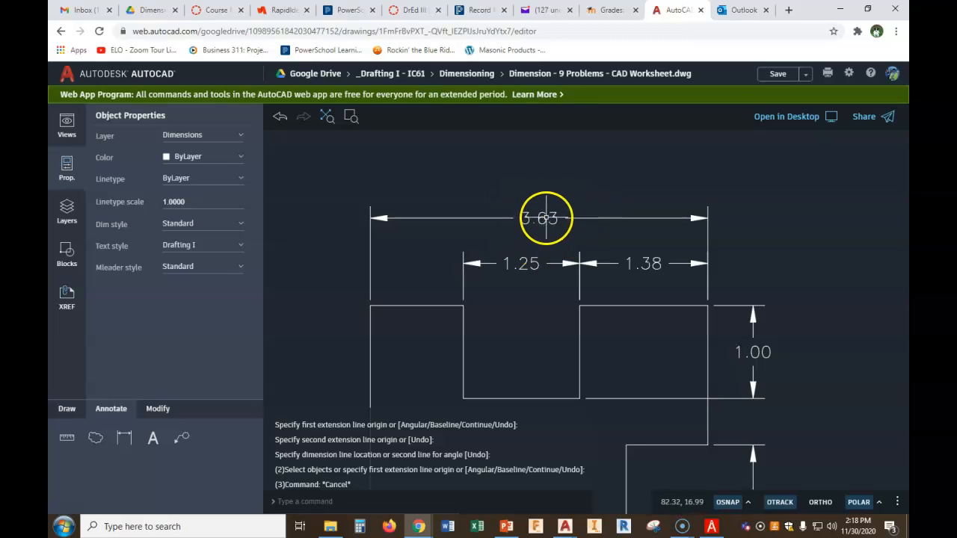
text(t)
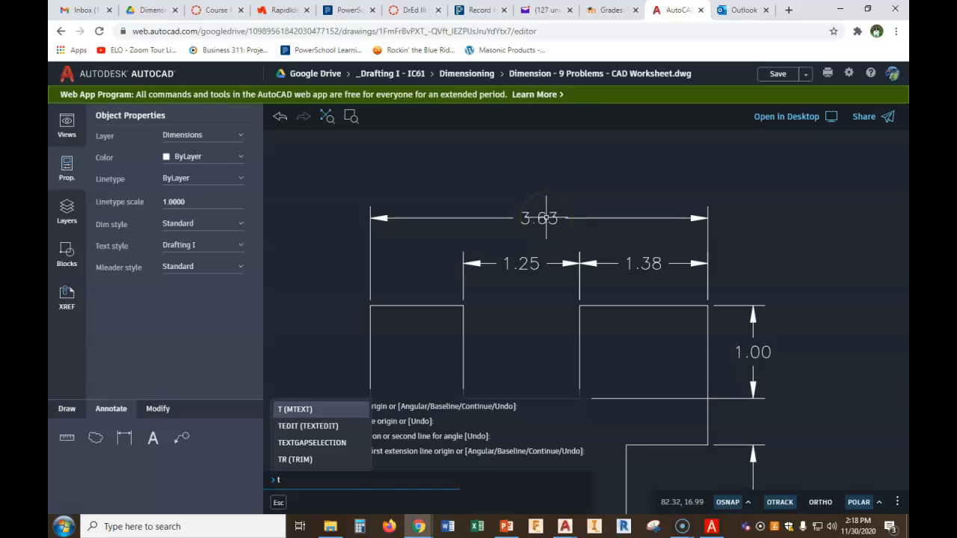
text(e)
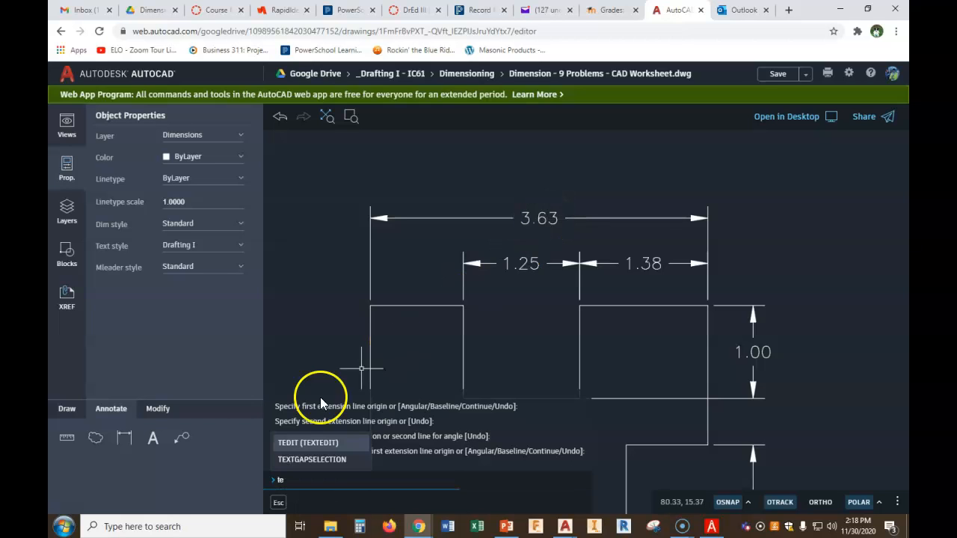
click(333, 447)
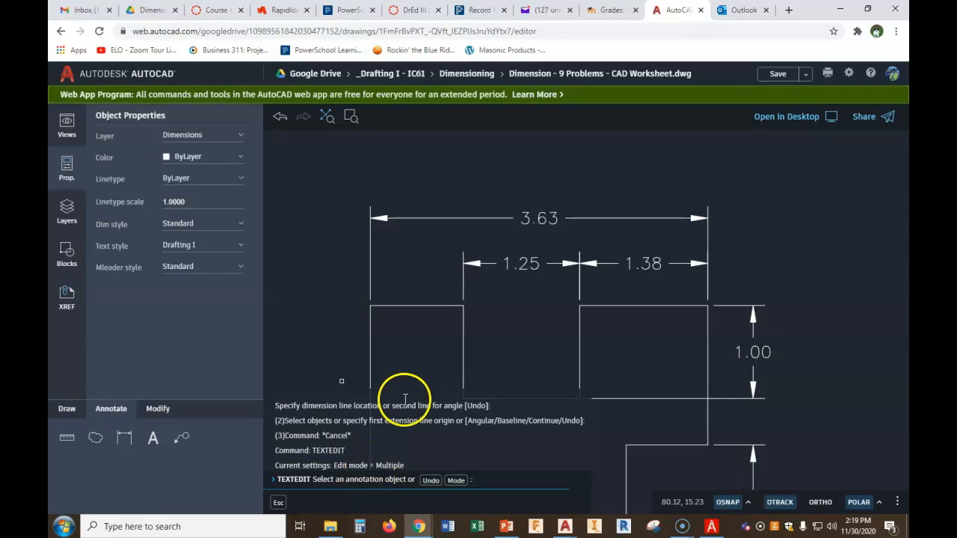
click(547, 218)
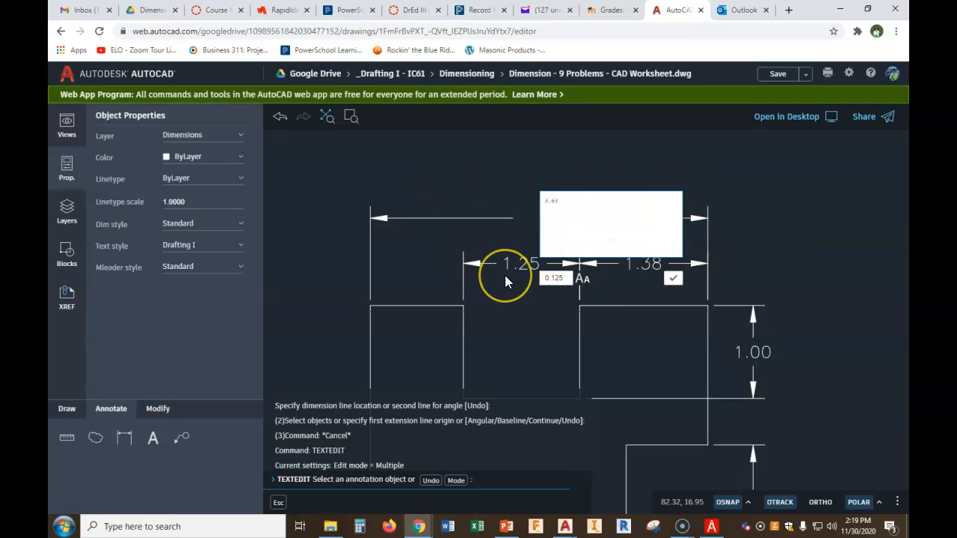
click(558, 213)
click(673, 279)
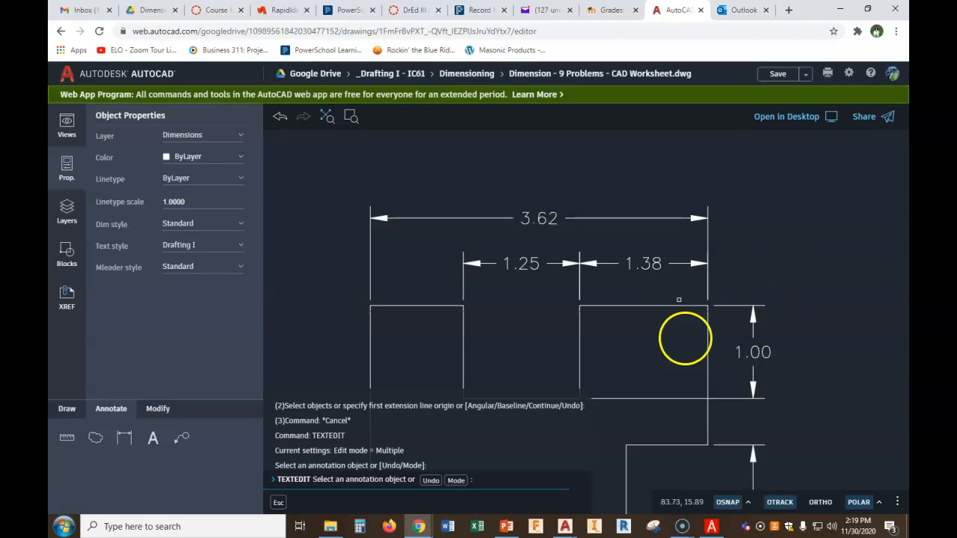
Dimension the second part's overall height on its right side, outside the stacked 1.00, 1.75 and 1.25 dimensions
scroll(693, 343, down, 2)
middle_drag(737, 366, 722, 217)
scroll(721, 216, down, 2)
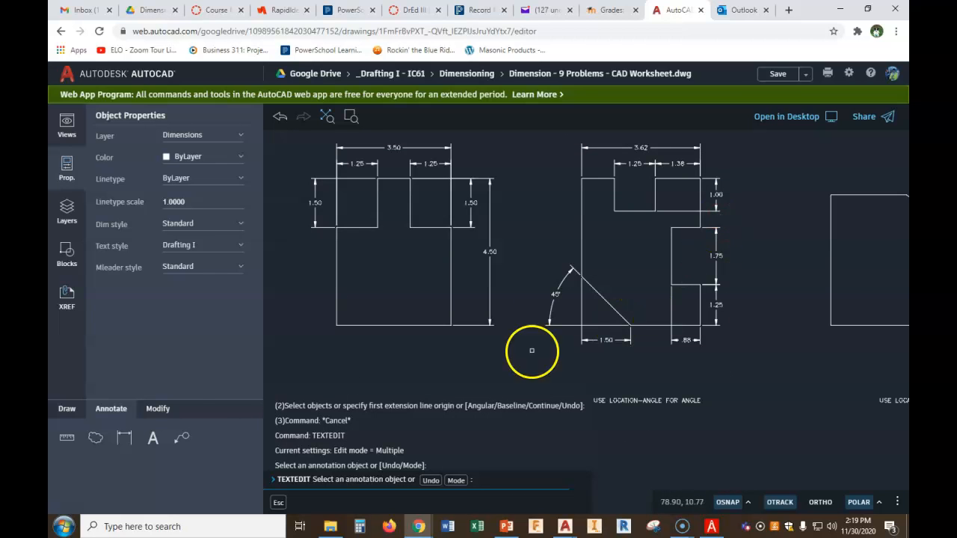
click(124, 437)
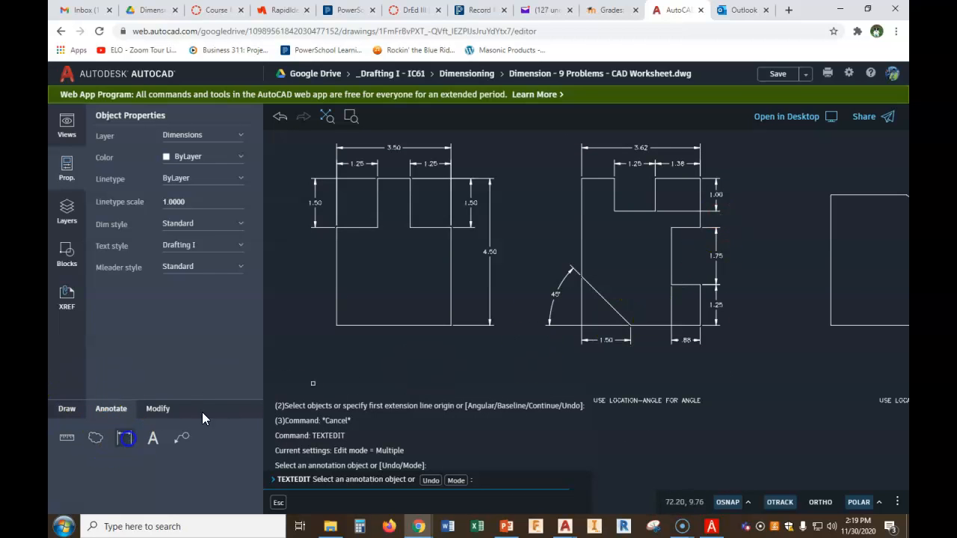
click(699, 182)
scroll(697, 197, up, 3)
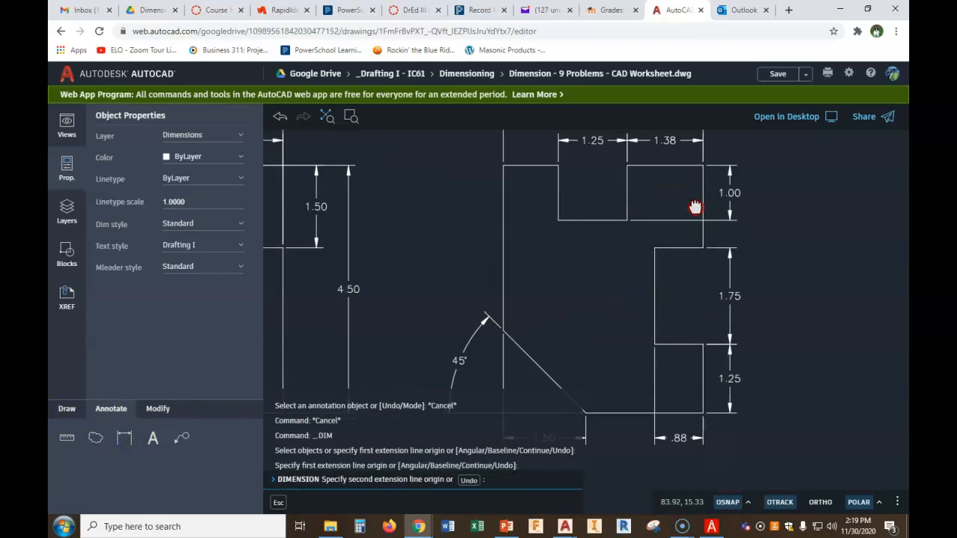
scroll(680, 276, down, 1)
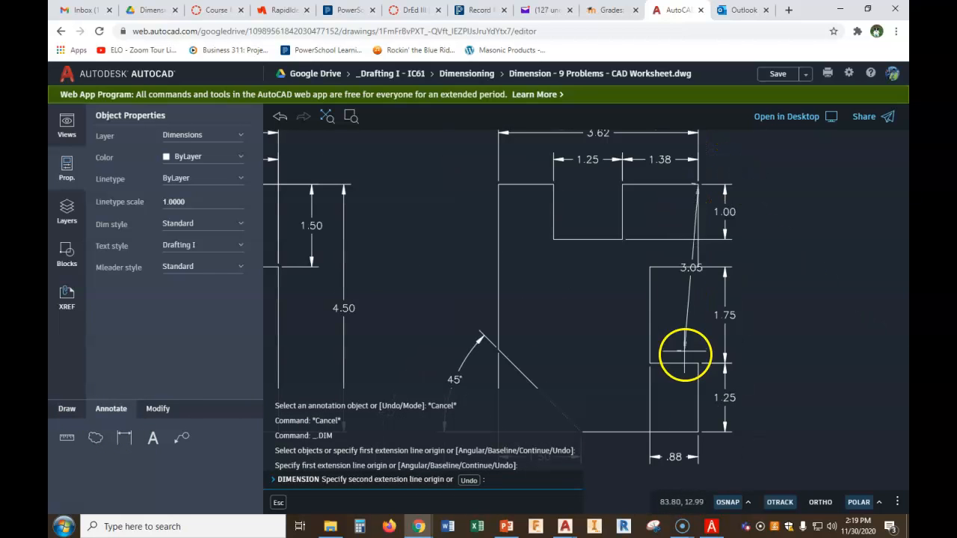
click(699, 431)
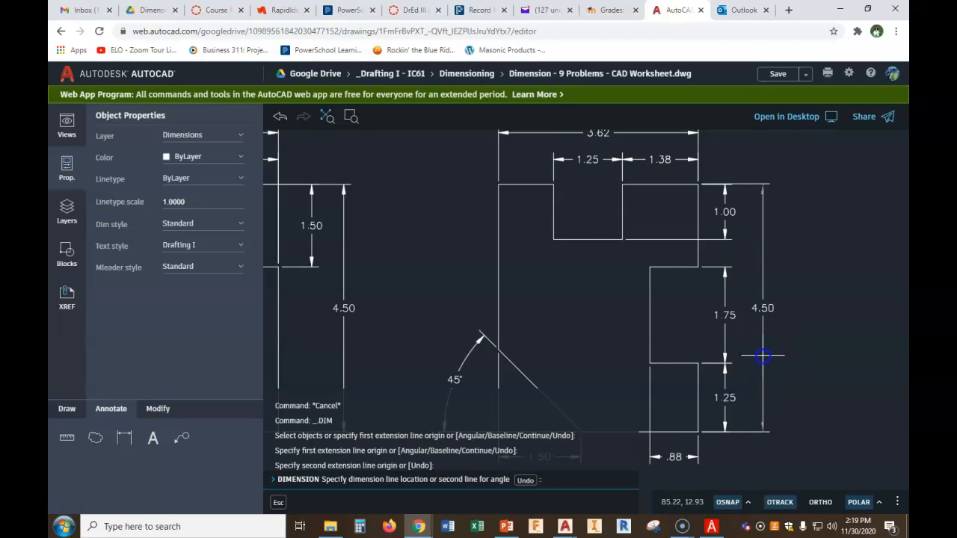
click(763, 356)
scroll(764, 359, down, 3)
middle_drag(769, 391, 740, 299)
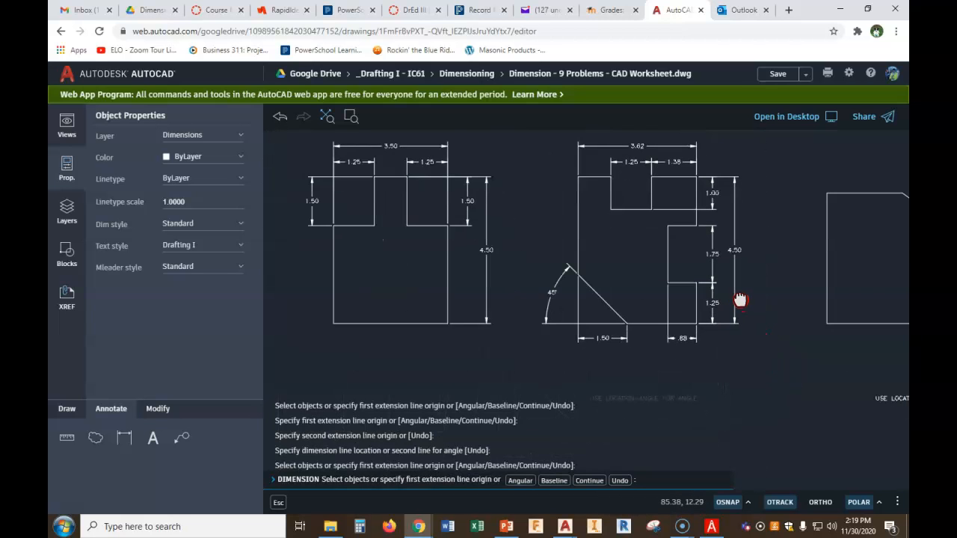
key(Escape)
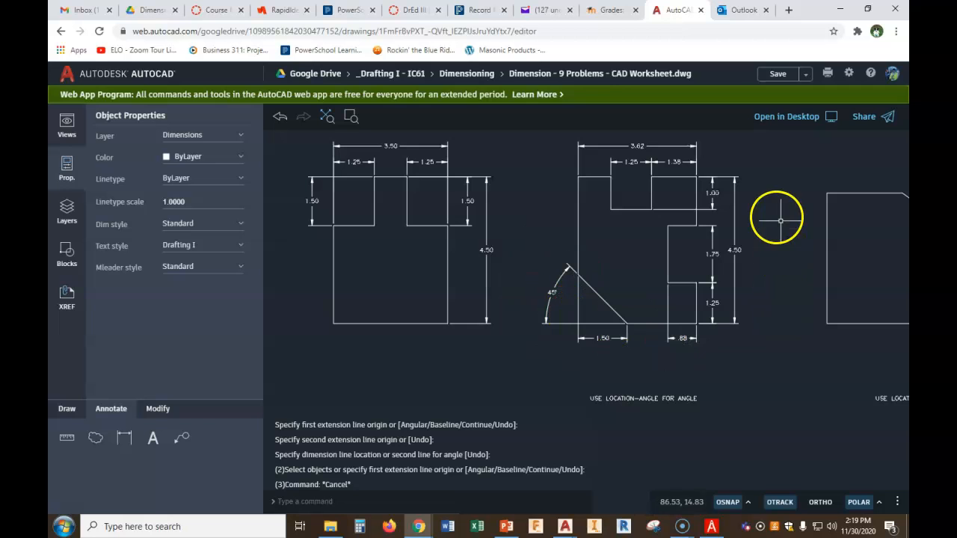
Dimension the horizontal length of the third part's chamfer, from its top corner to the right edge, placed above
middle_drag(752, 267, 487, 271)
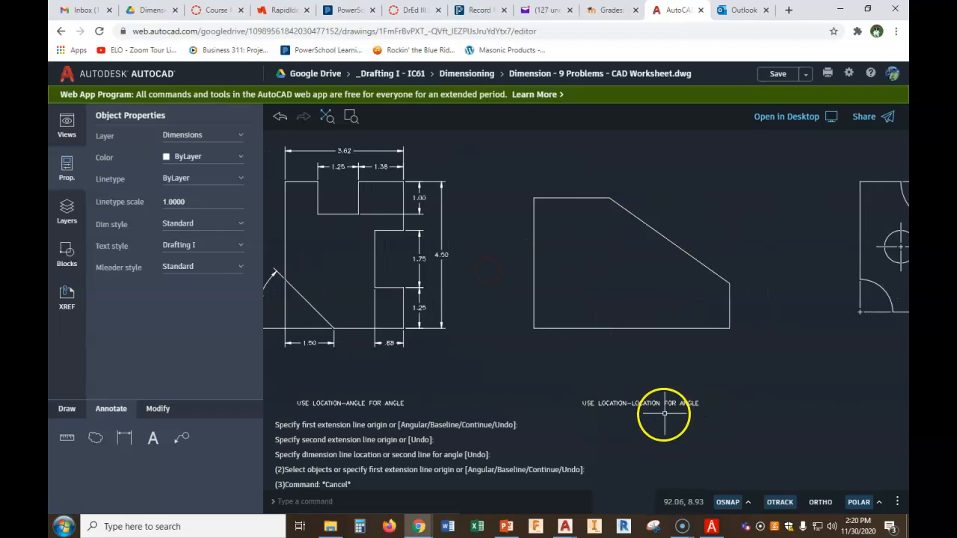
click(119, 441)
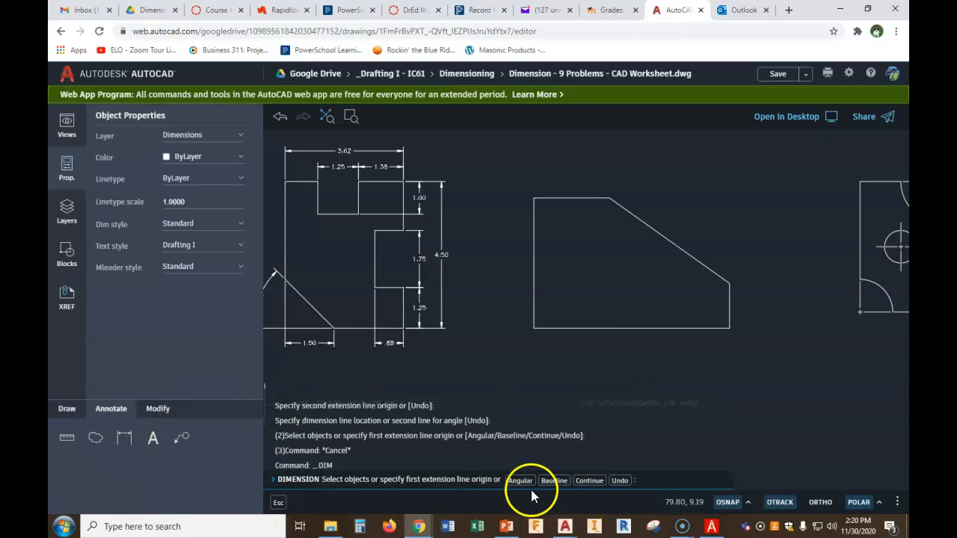
click(610, 198)
click(730, 282)
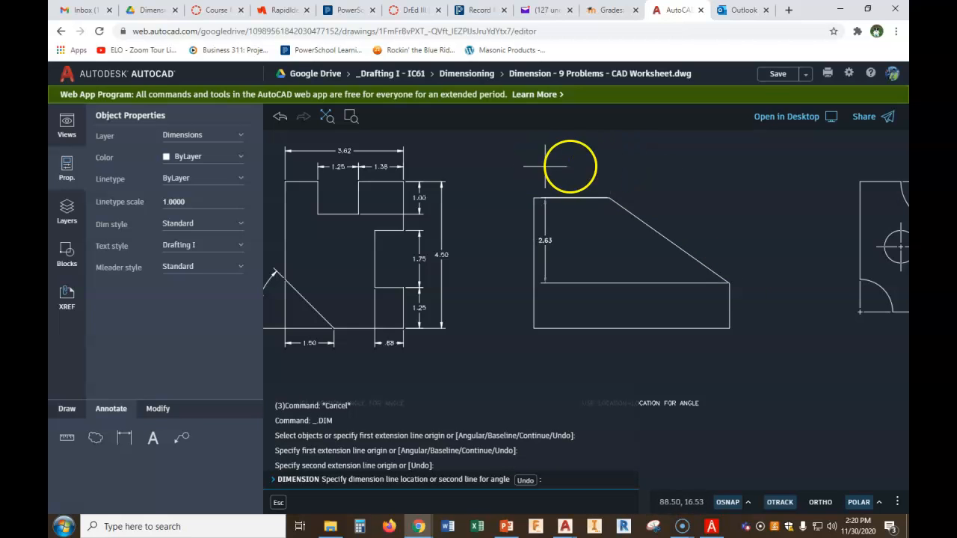
click(616, 161)
scroll(652, 182, up, 2)
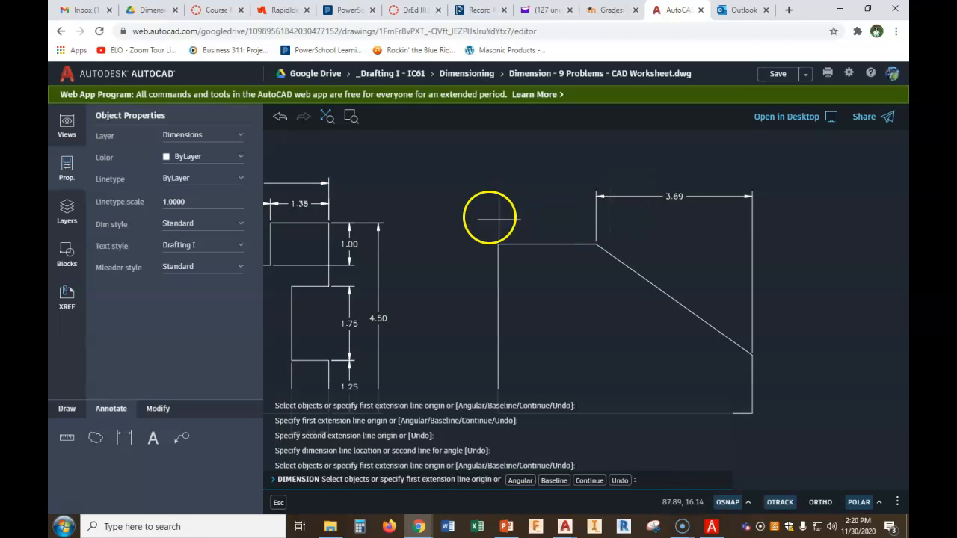
key(Escape)
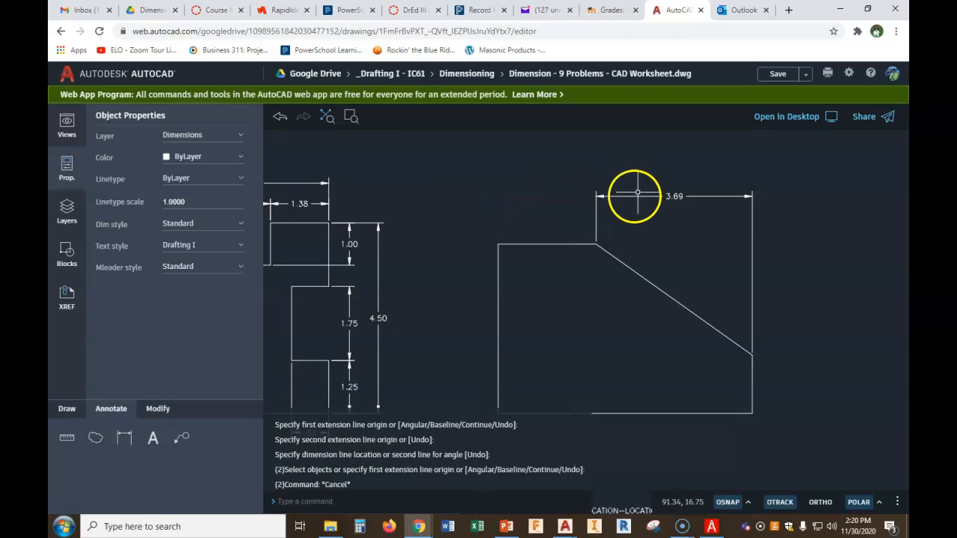
Move the chamfer length dimension line up to align with the second part's 1.25 and 1.38 dimensions
click(627, 197)
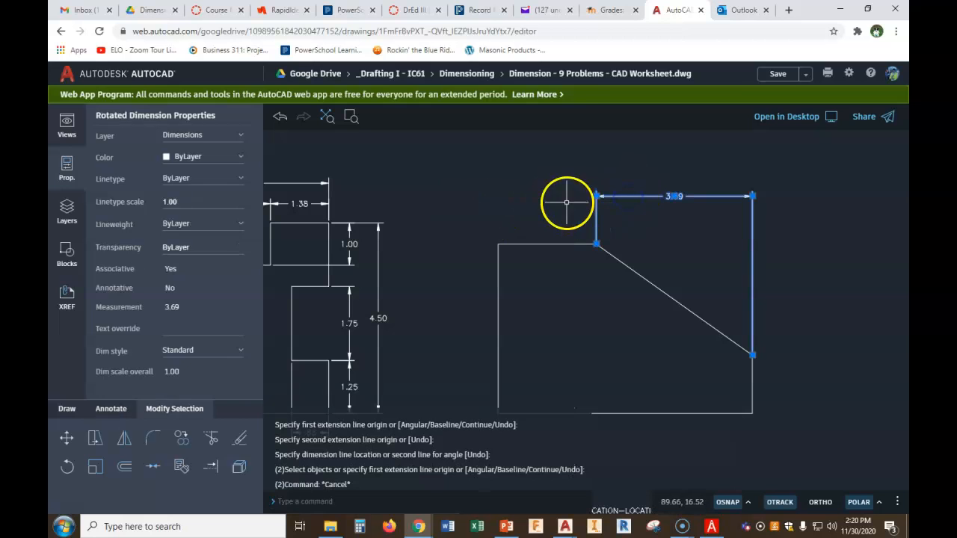
click(597, 196)
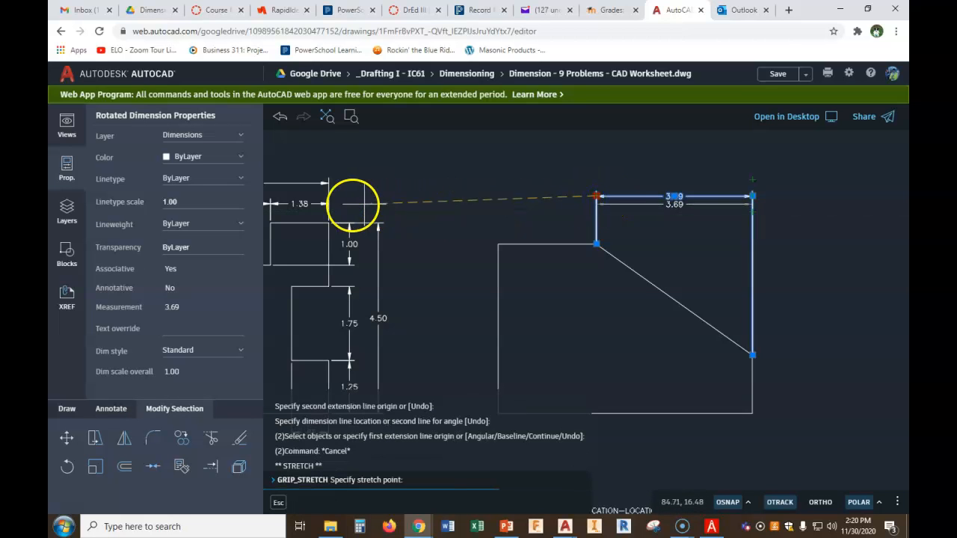
click(330, 203)
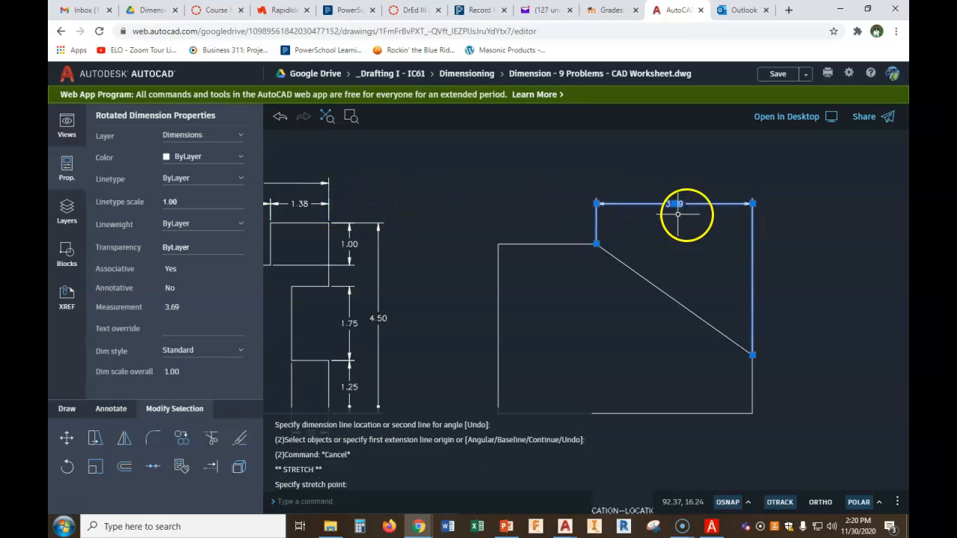
scroll(707, 252, down, 2)
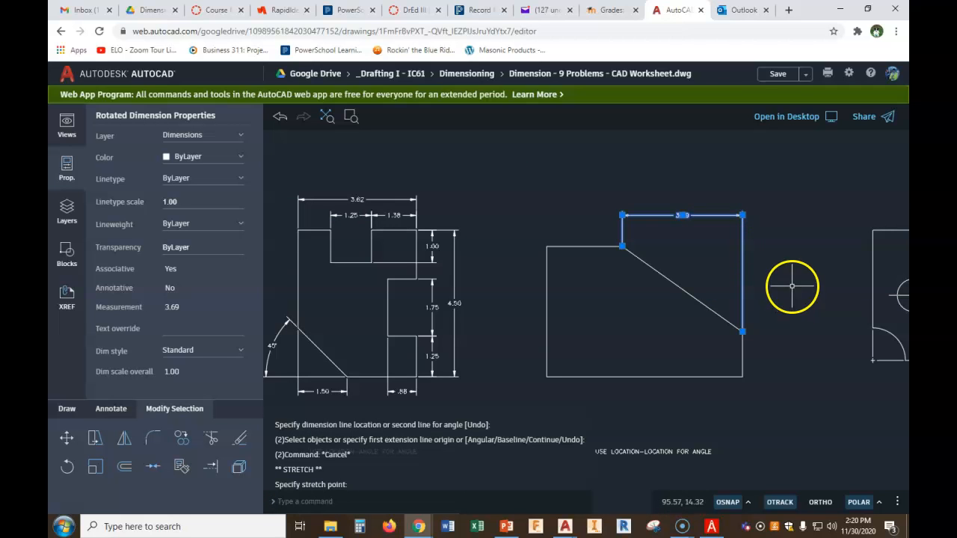
scroll(621, 215, up, 1)
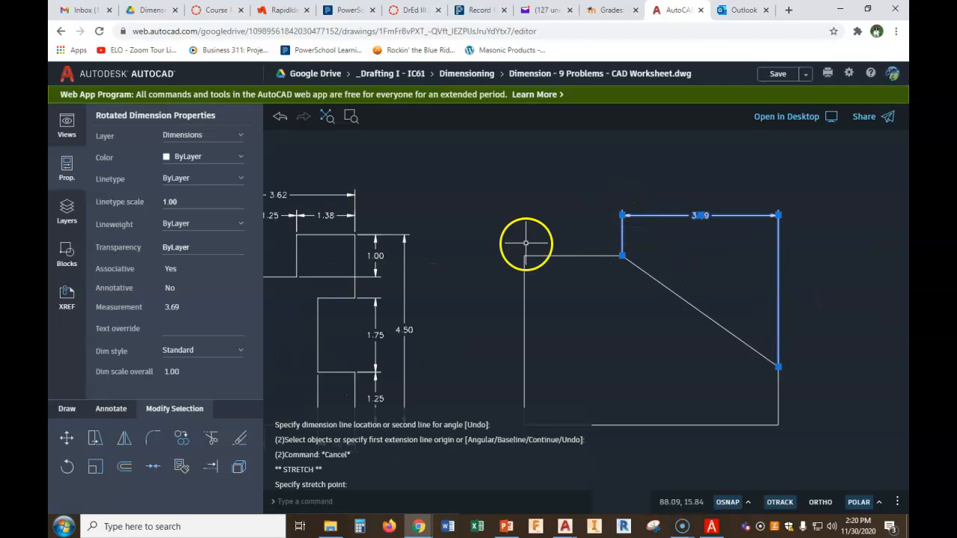
Move the chamfer length dimension line down so it sits just above the third part's top edge
click(622, 216)
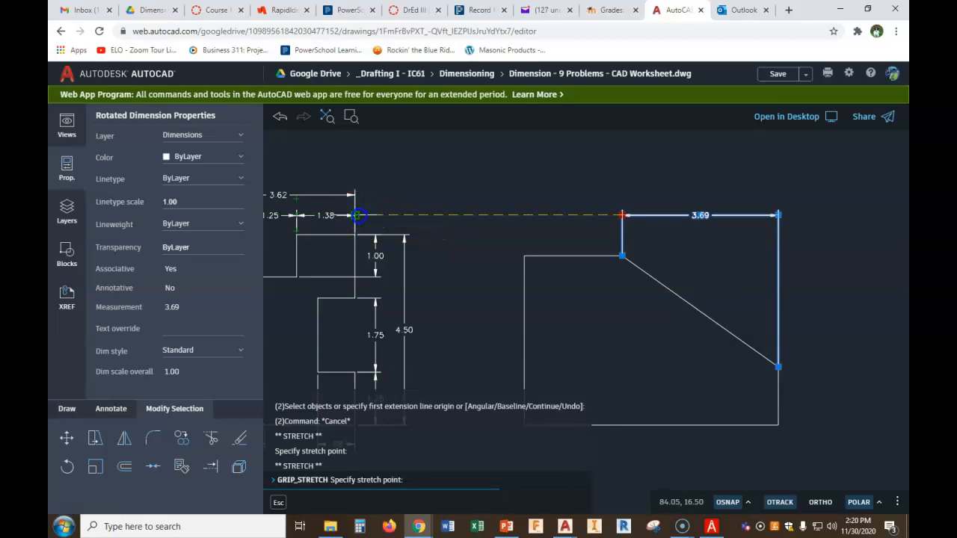
key(Escape)
scroll(677, 291, down, 1)
middle_drag(773, 293, 778, 282)
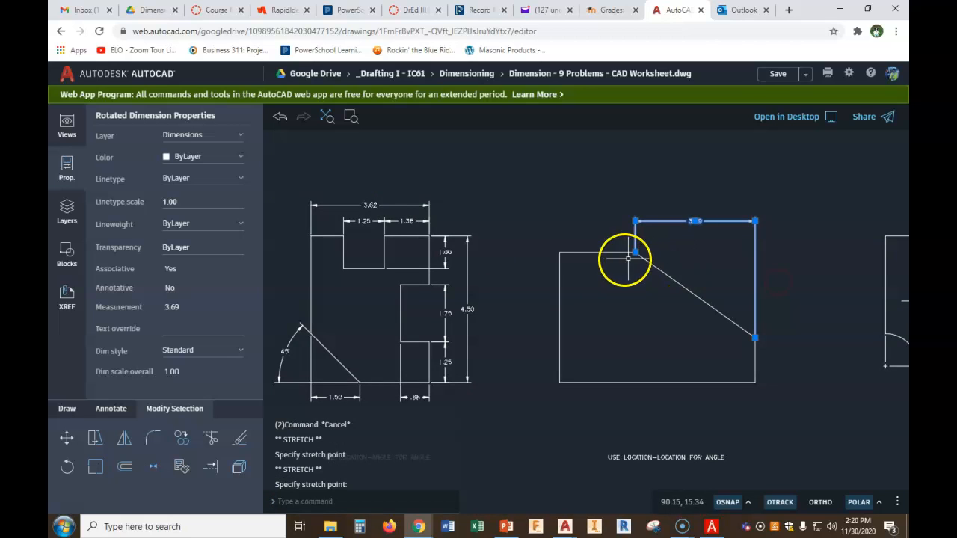
scroll(688, 270, up, 1)
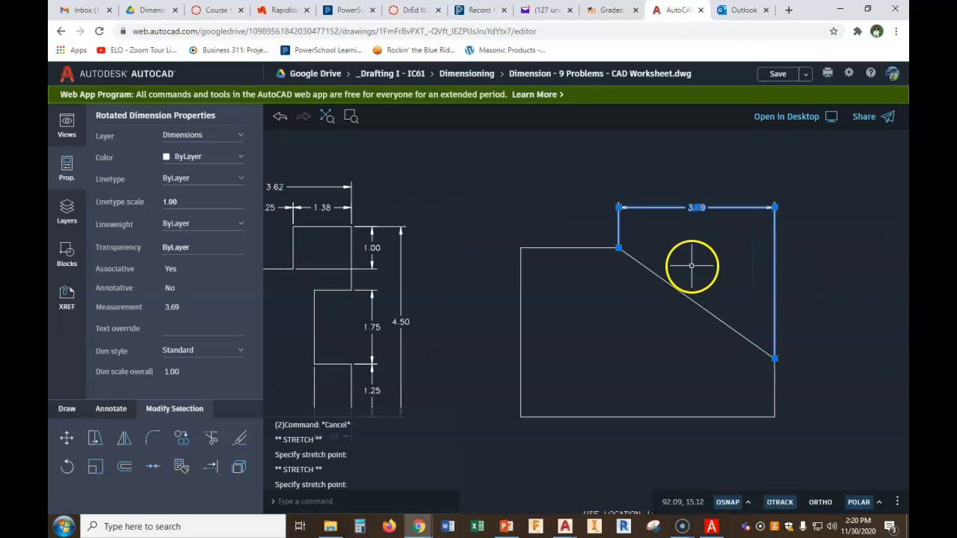
click(618, 207)
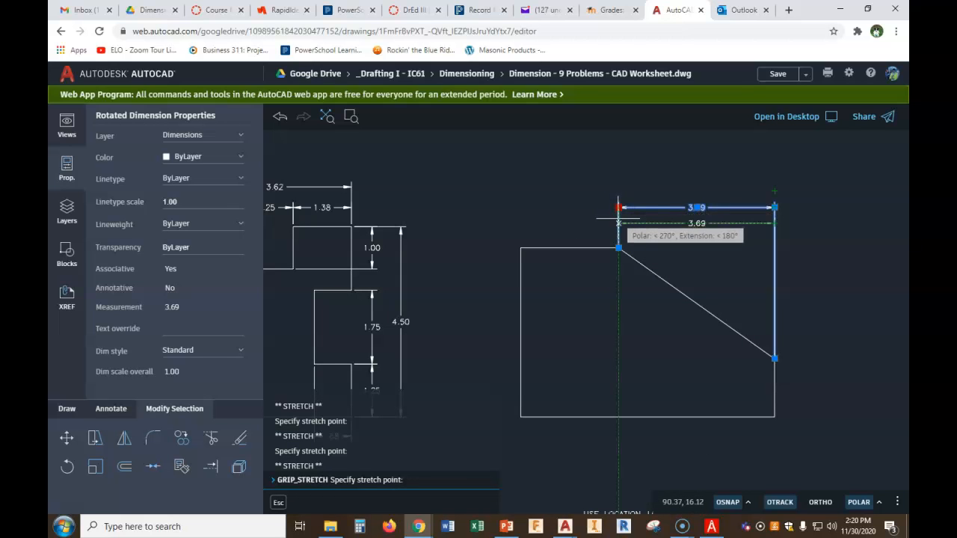
click(618, 223)
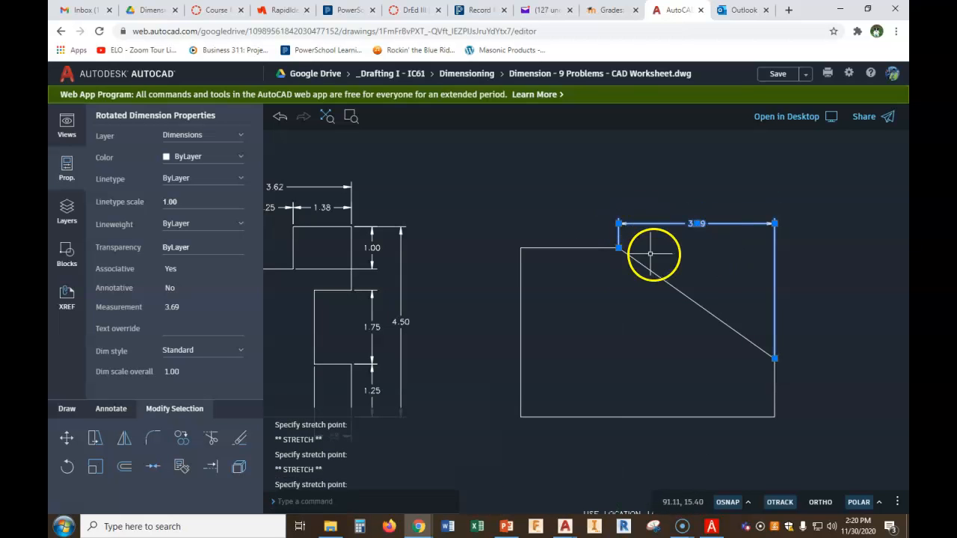
Dimension the vertical height of the third part's chamfer on its right side, from the chamfer's top to its lower end
key(Escape)
middle_drag(763, 275, 731, 220)
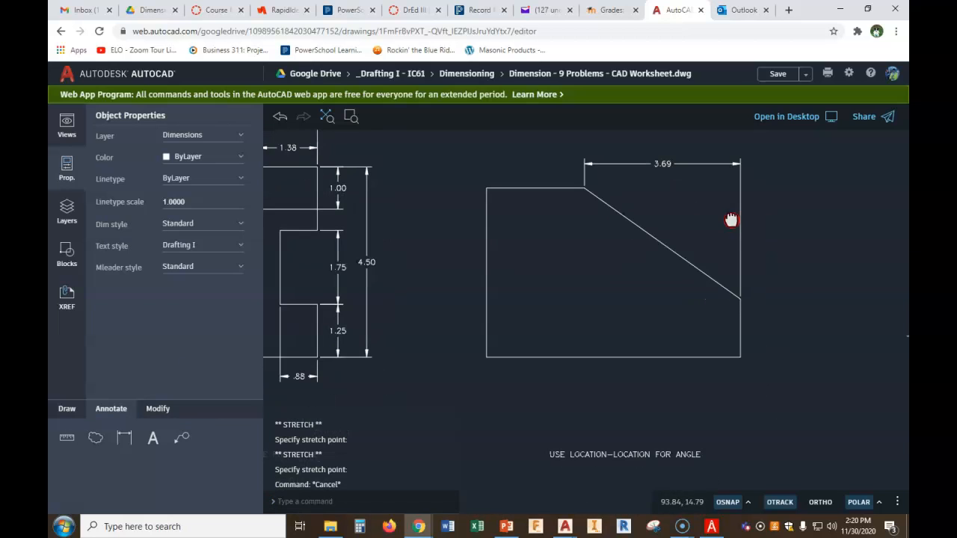
click(128, 441)
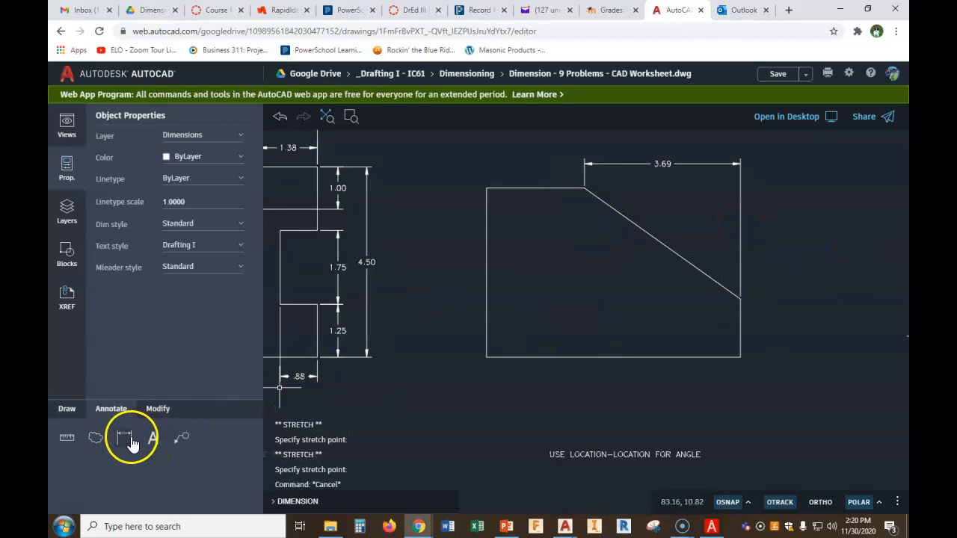
click(585, 190)
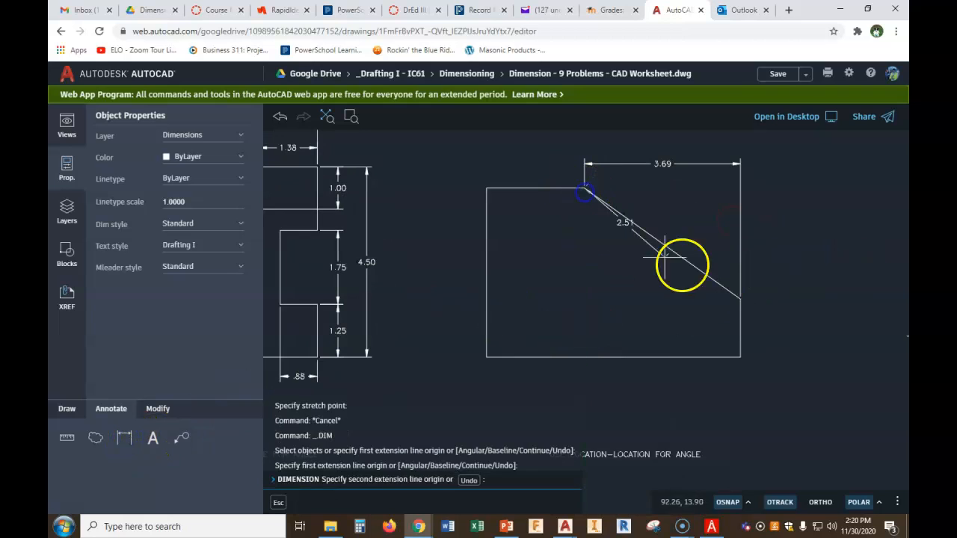
click(740, 300)
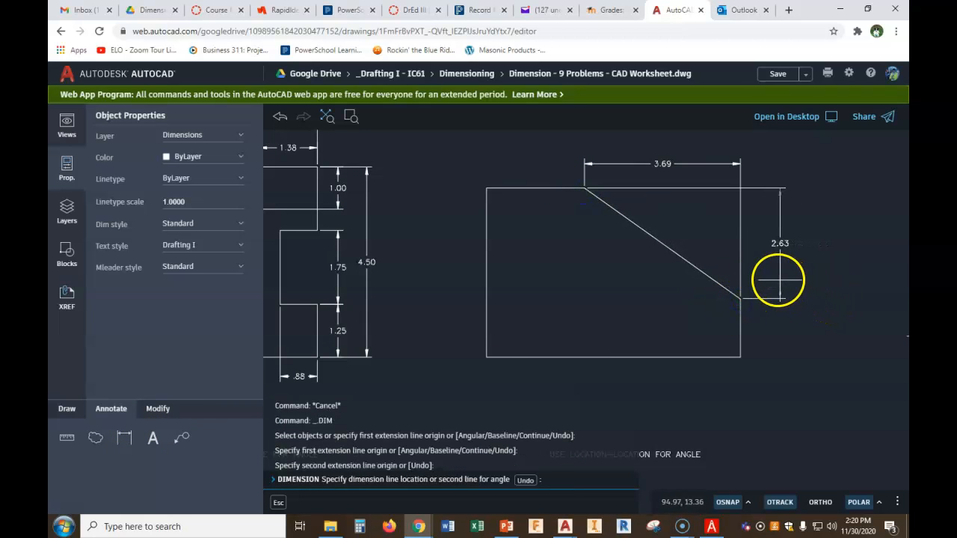
click(771, 279)
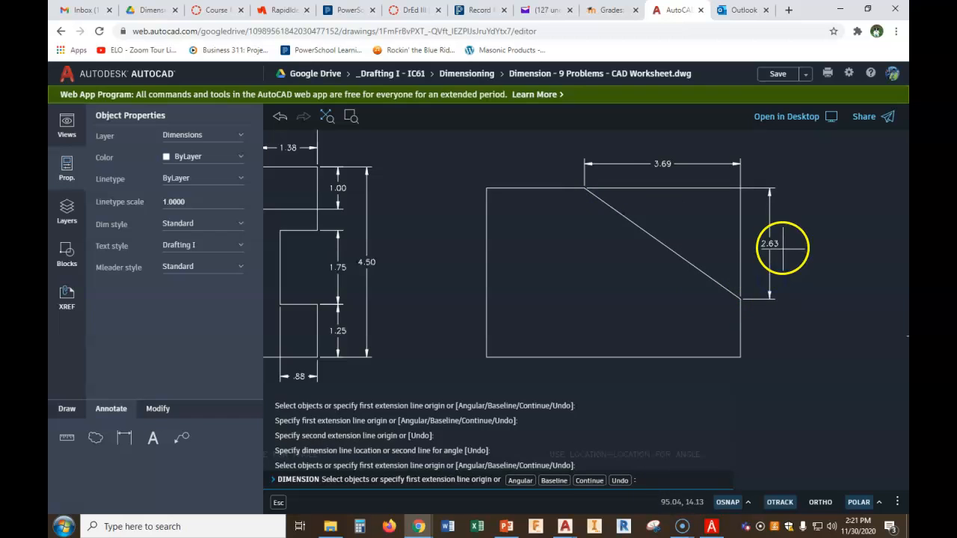
right_click(807, 244)
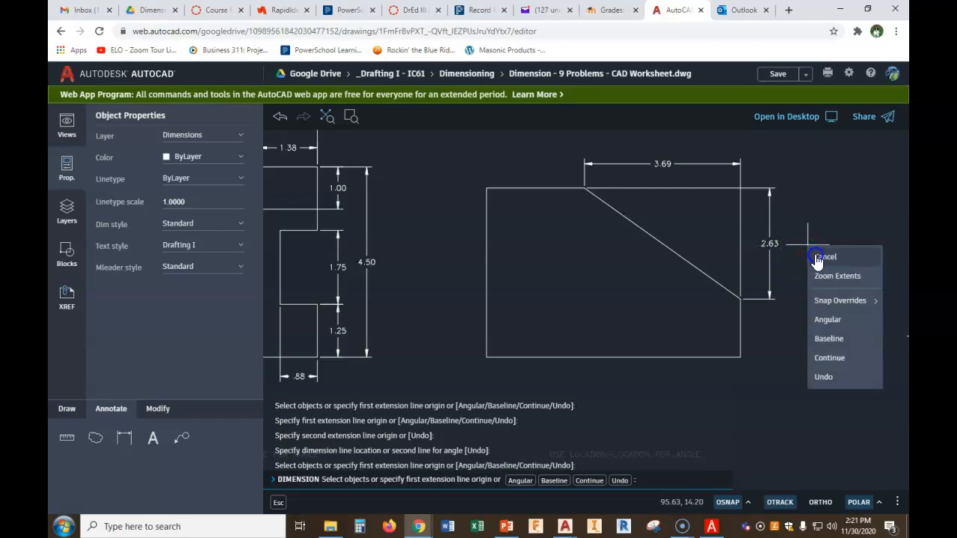
click(818, 257)
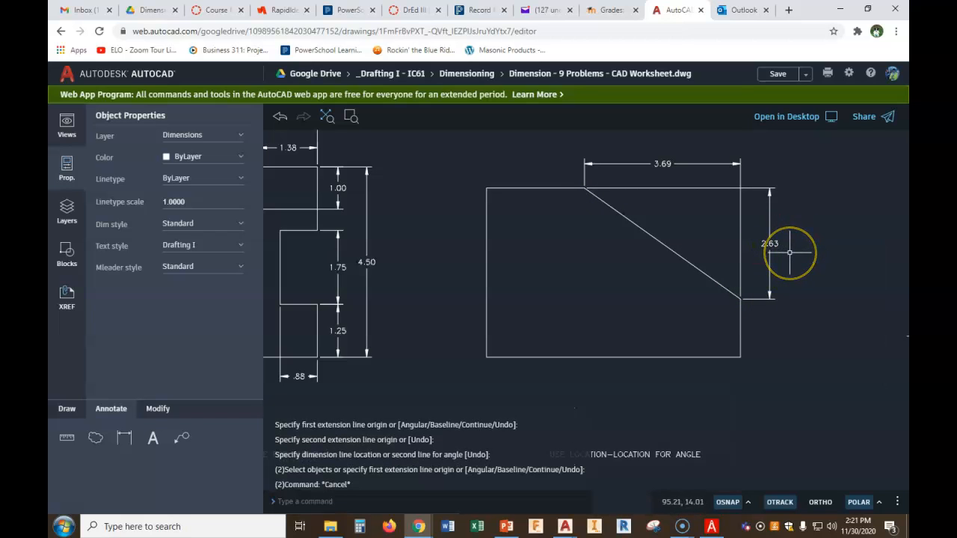
Edit the chamfer height dimension's text so it reads 2.62
text(tex)
click(322, 442)
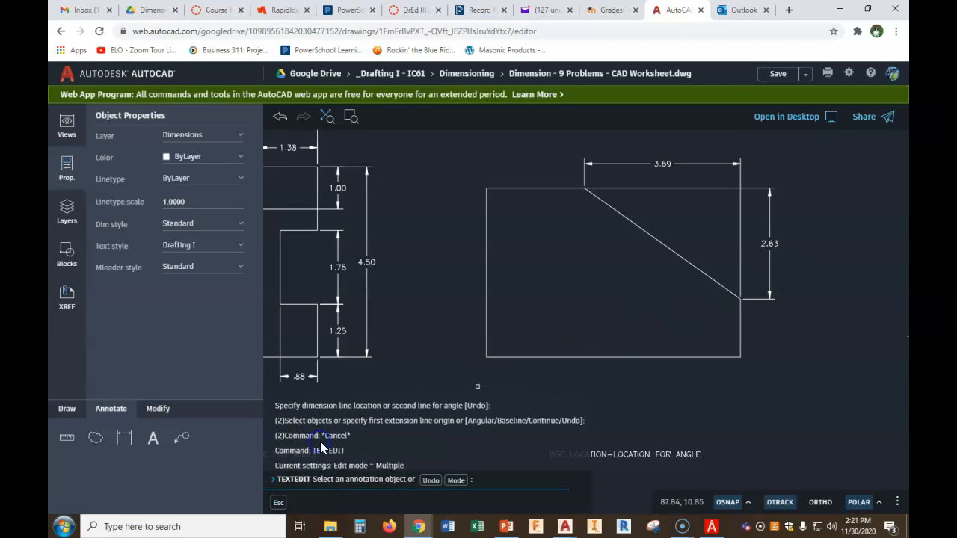
click(771, 244)
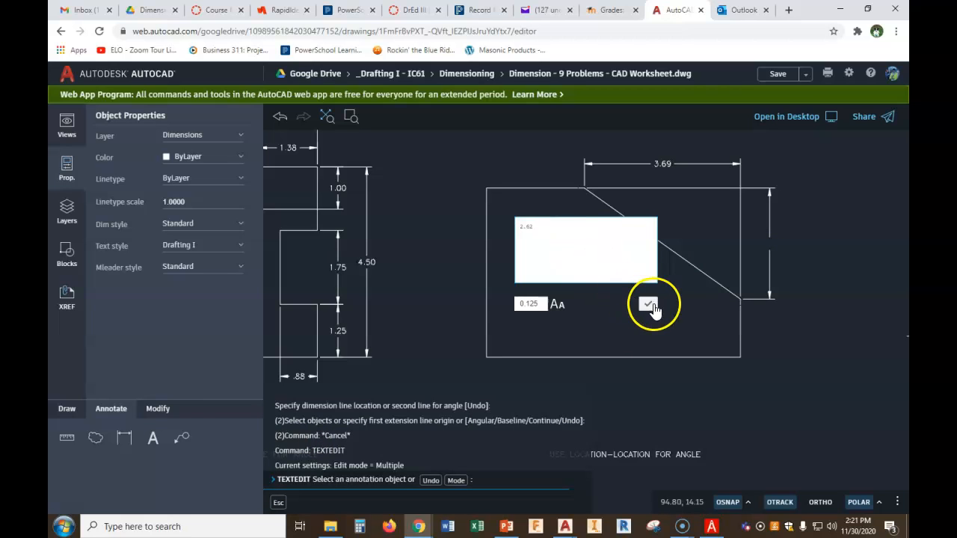
click(648, 304)
Try to dimension the third part's overall length above its top edge, then undo it
scroll(735, 238, down, 1)
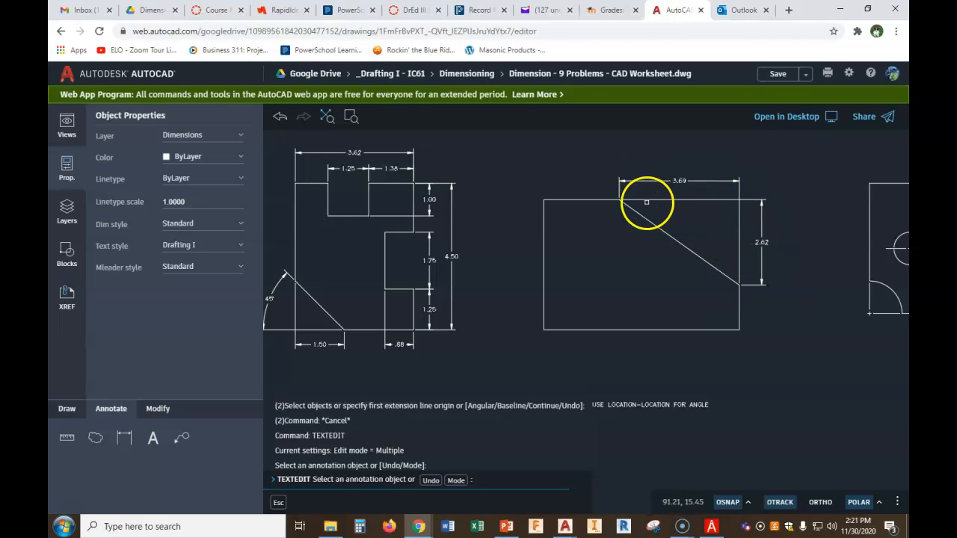
click(125, 438)
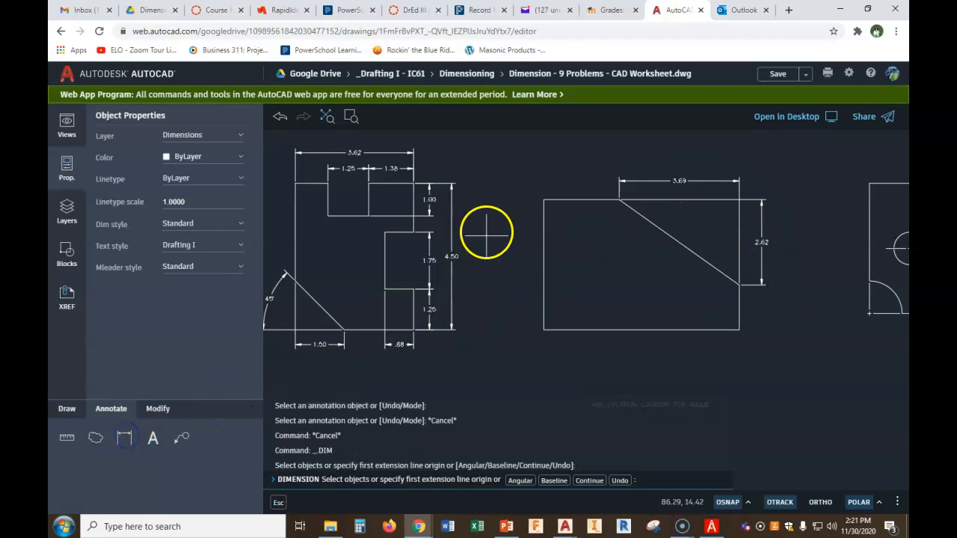
click(543, 199)
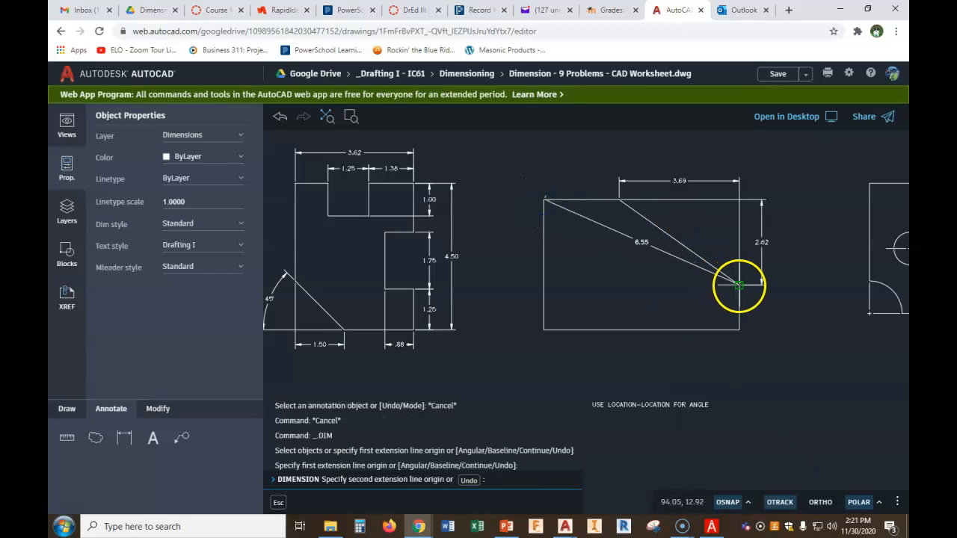
click(739, 285)
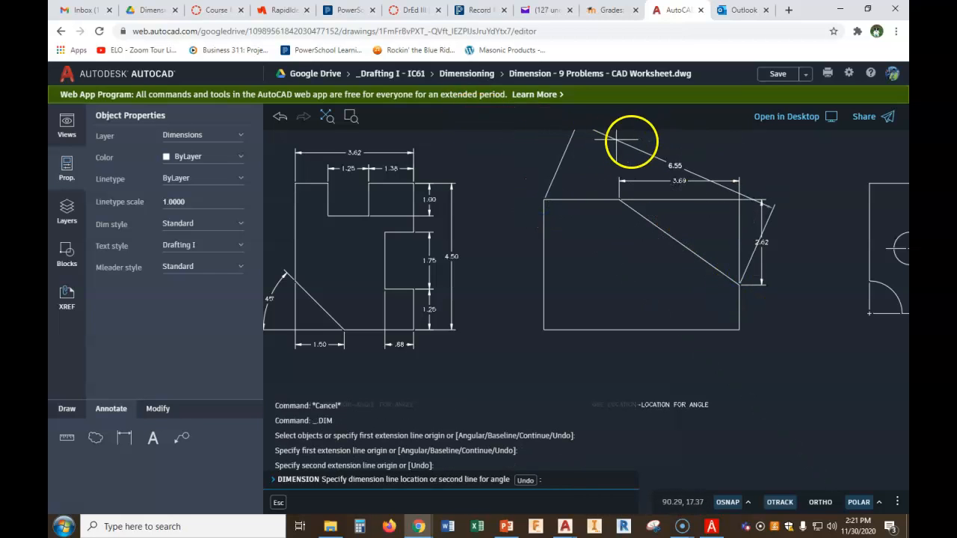
click(539, 162)
click(619, 197)
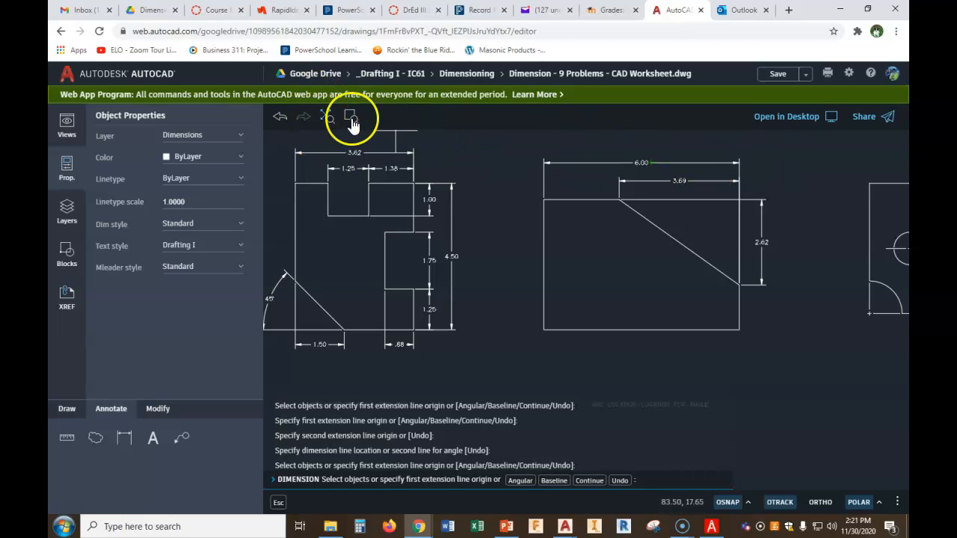
click(281, 117)
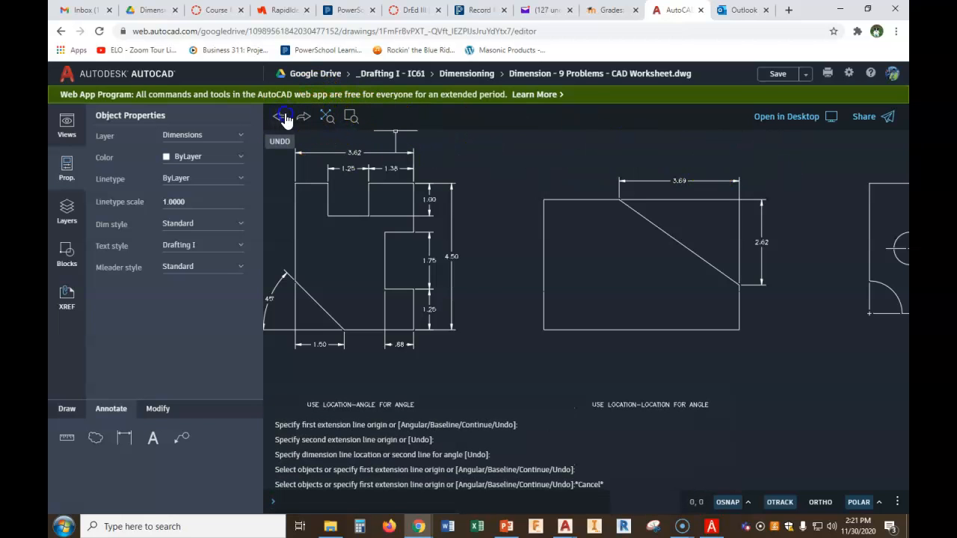
click(285, 120)
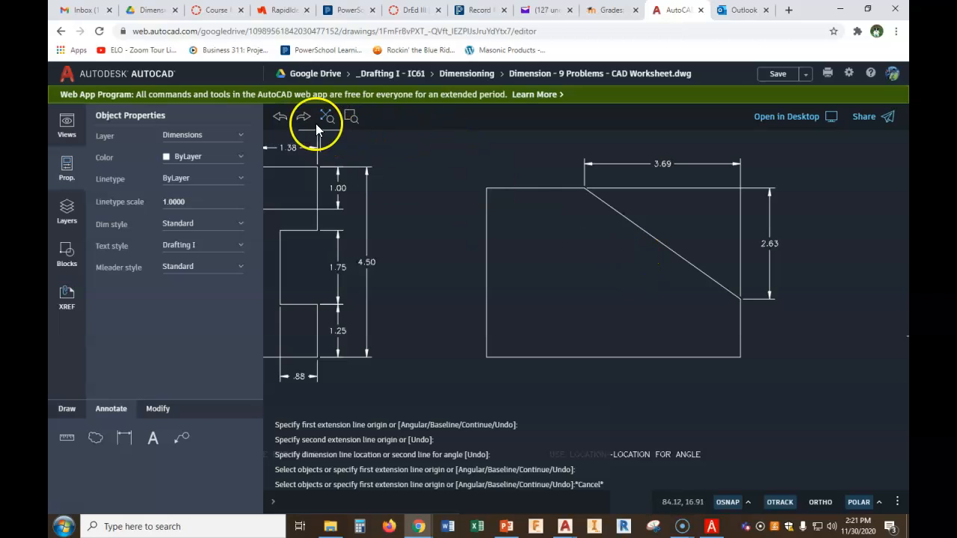
click(302, 119)
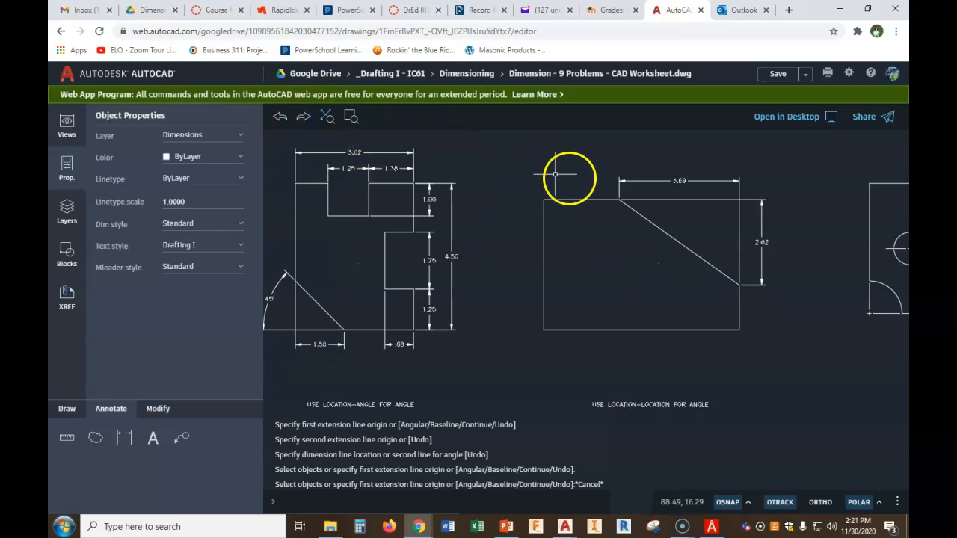
Dimension the third part's overall length along its top edge, placed above the chamfer length dimension
click(124, 438)
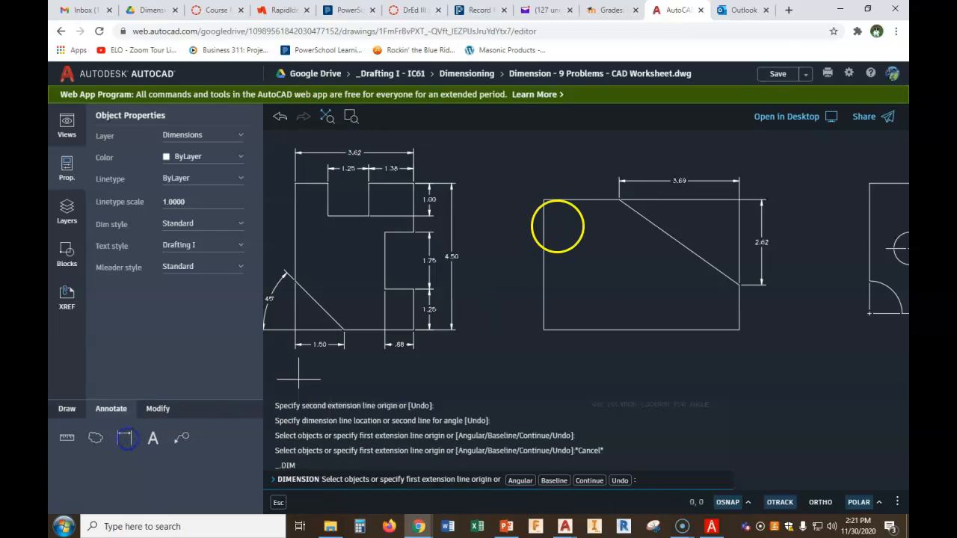
click(543, 198)
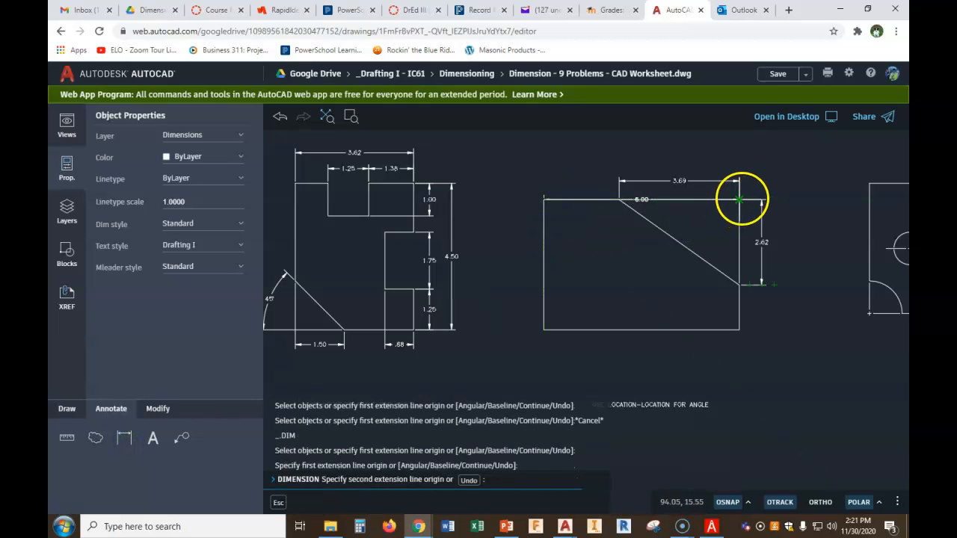
click(738, 199)
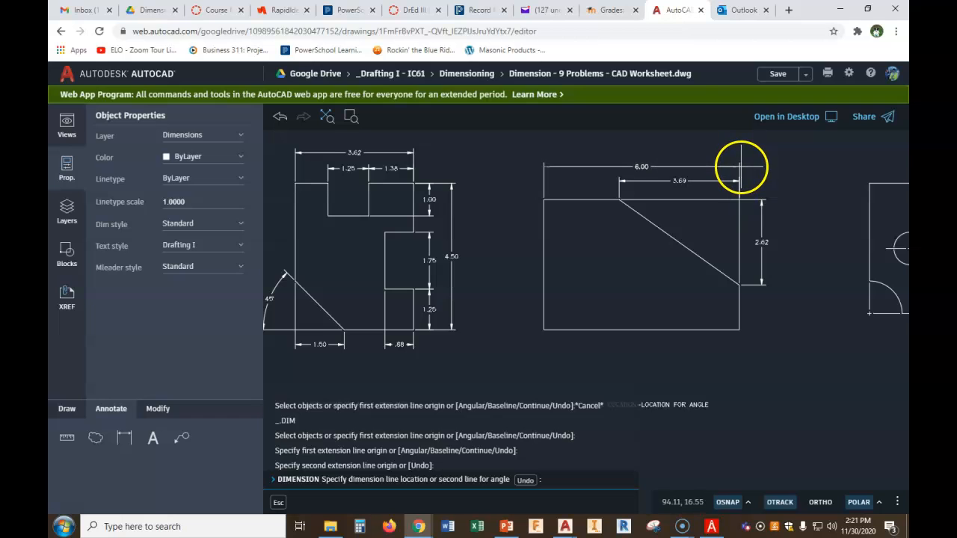
click(741, 166)
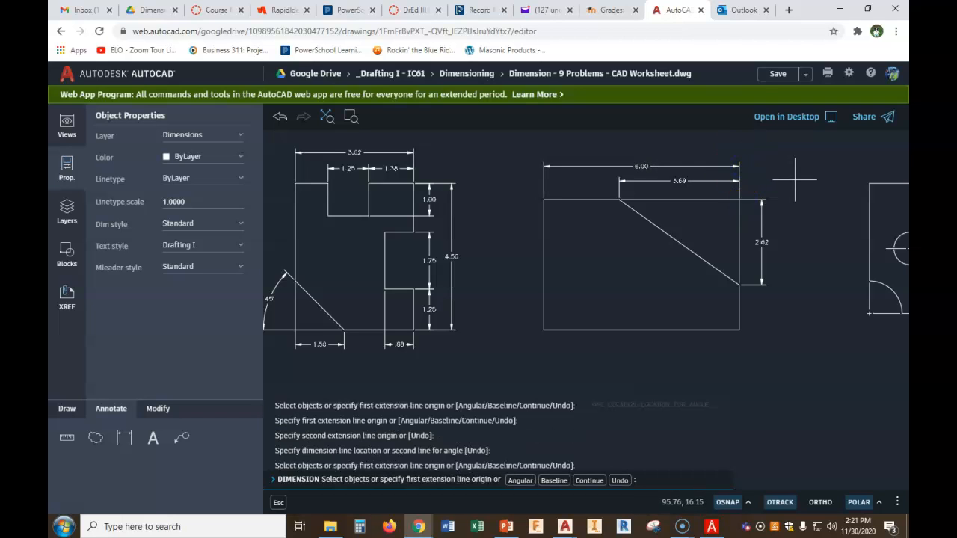
scroll(771, 176, up, 1)
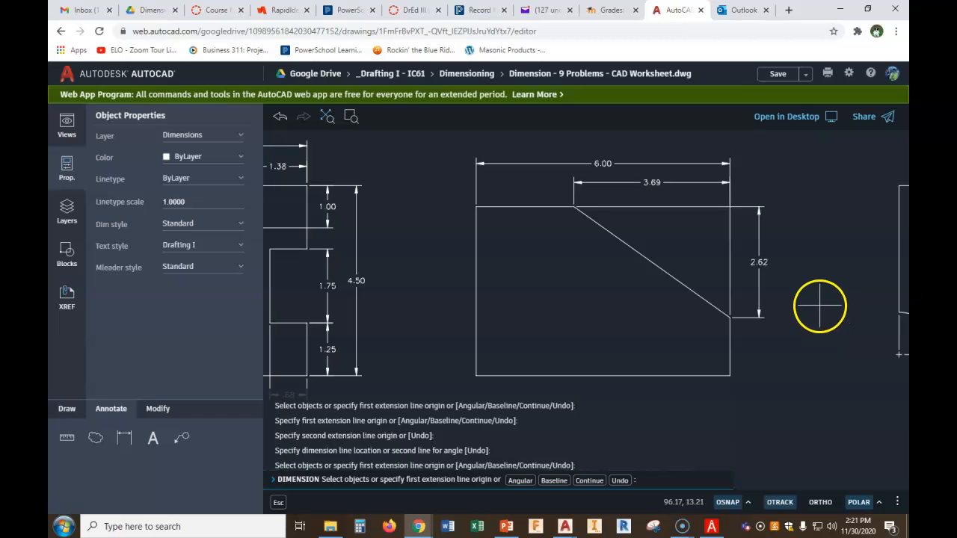
click(572, 207)
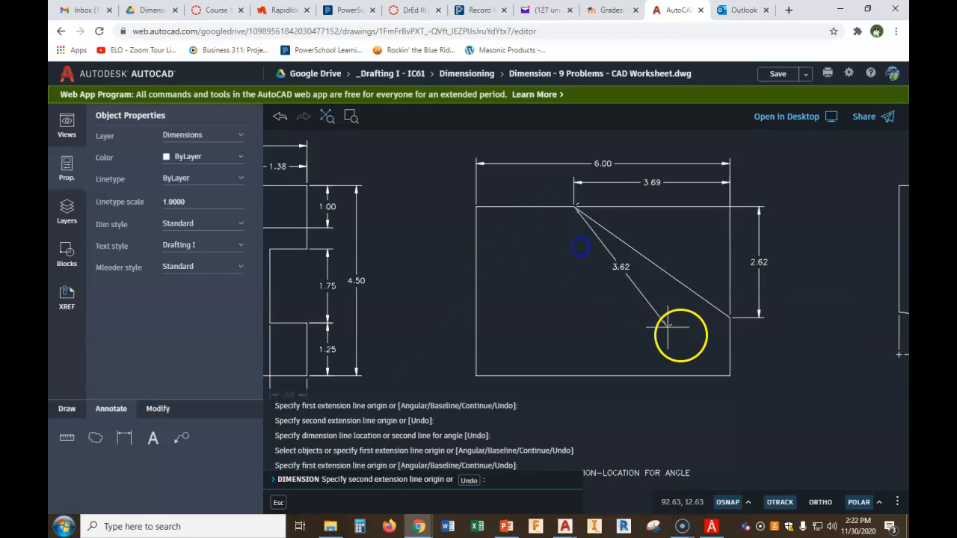
click(728, 319)
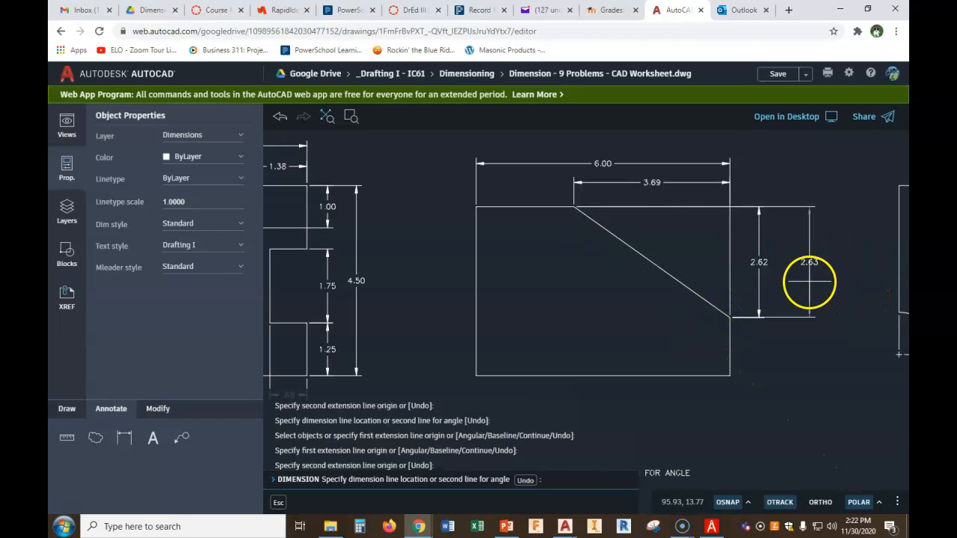
key(Escape)
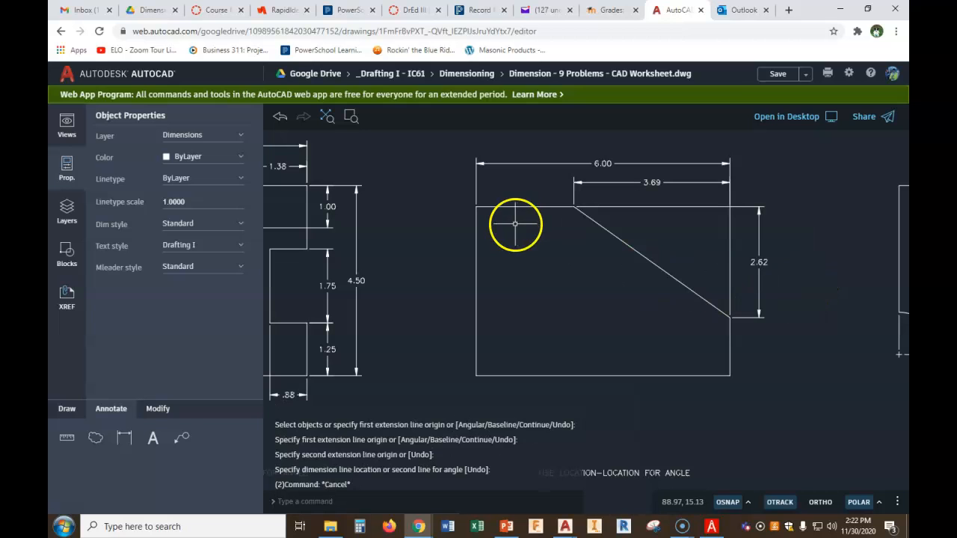
Dimension the third part's overall height on its right side, outside the chamfer height dimension
right_click(558, 223)
click(562, 236)
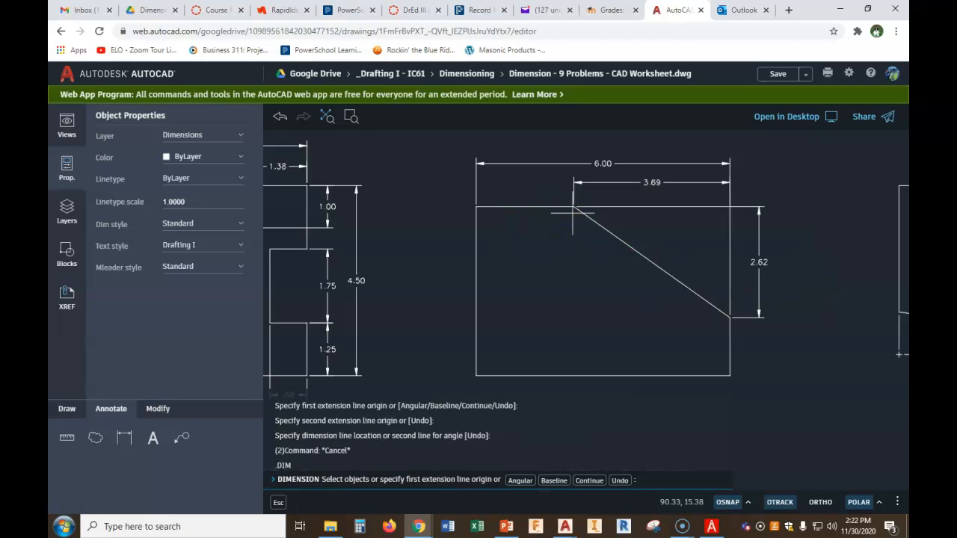
click(574, 208)
click(731, 374)
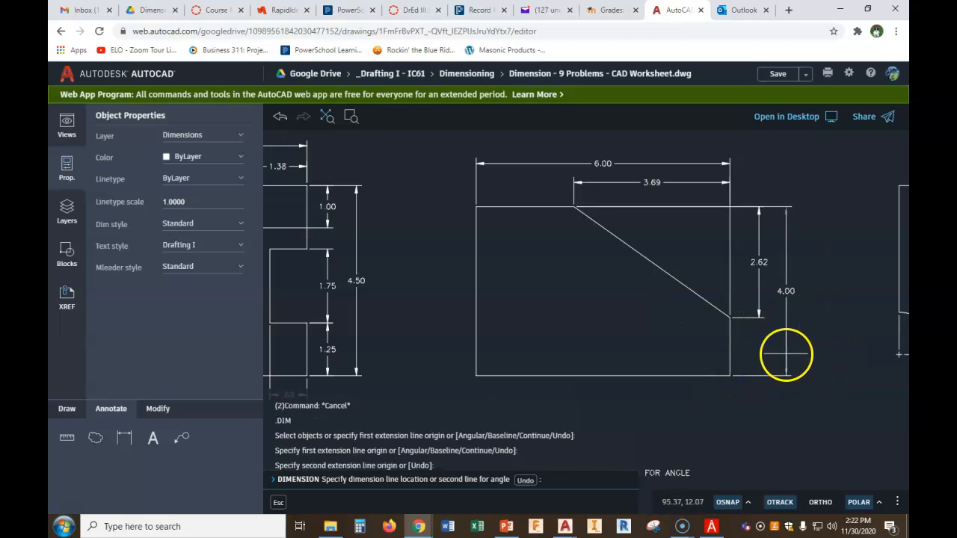
click(787, 351)
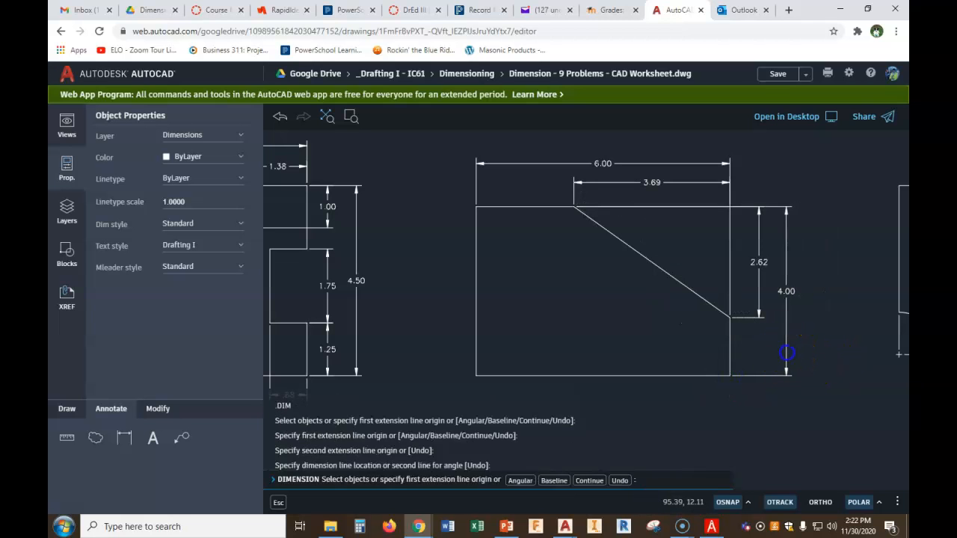
Examine the fourth part with its corner arcs and central hole
scroll(795, 352, down, 2)
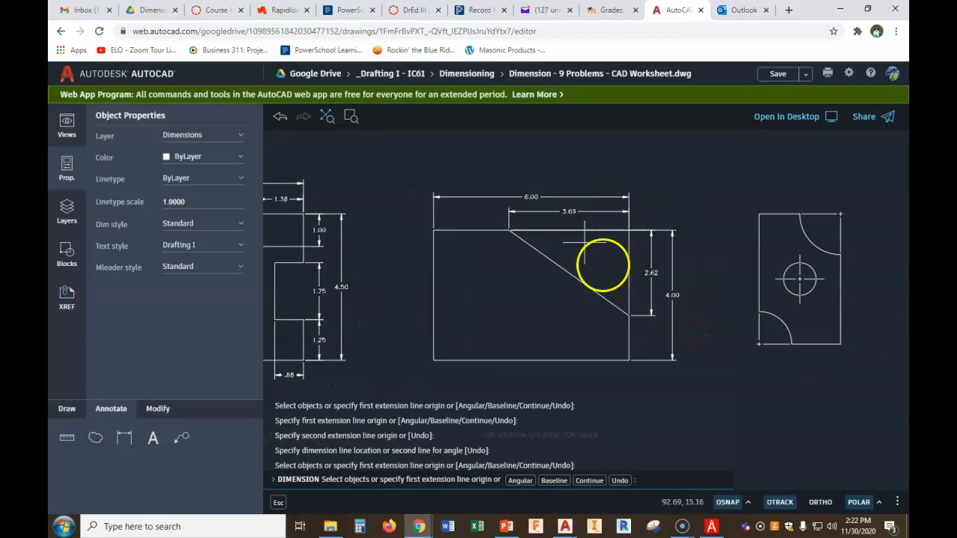
middle_drag(777, 325, 620, 331)
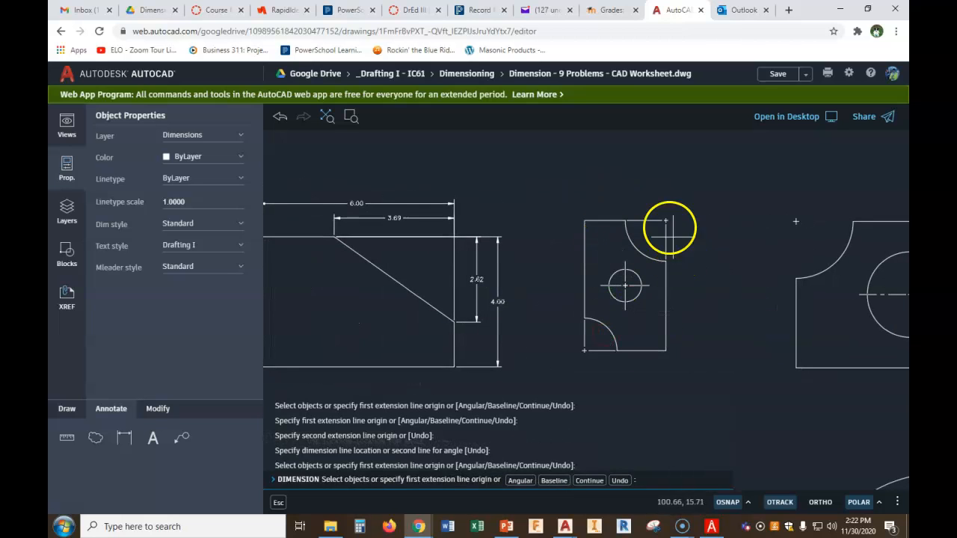
key(Escape)
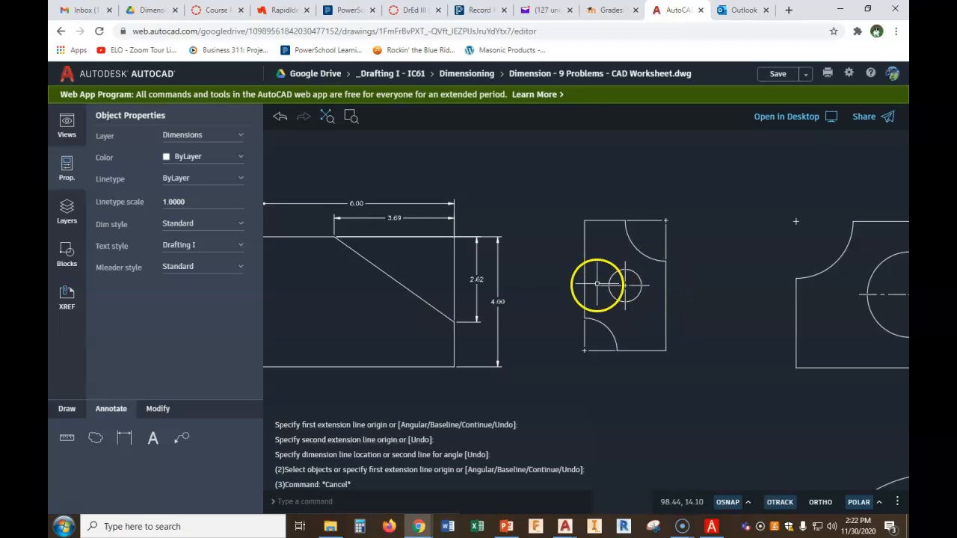
scroll(718, 287, up, 2)
scroll(703, 318, up, 2)
mouse_move(705, 321)
middle_down()
mouse_move(711, 256)
mouse_move(688, 263)
middle_up()
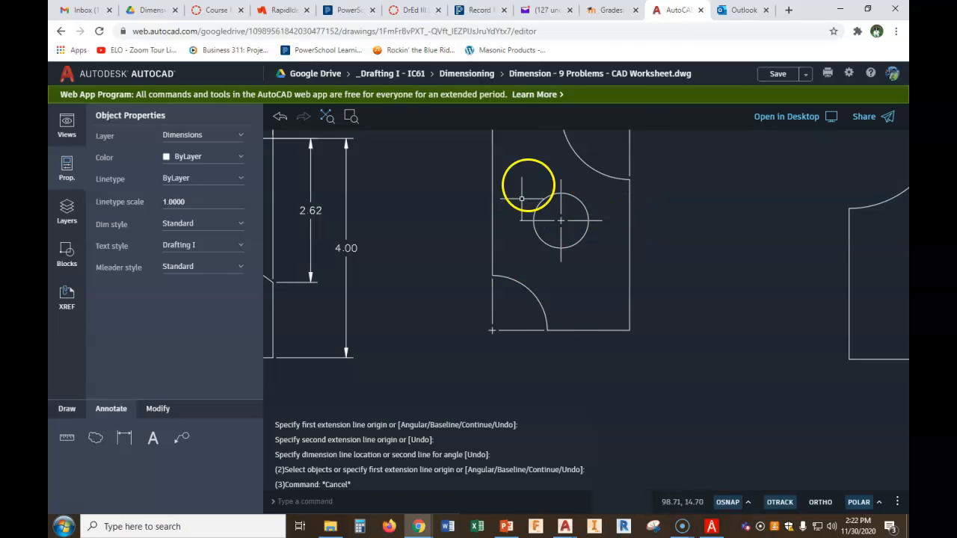
middle_drag(366, 318, 502, 317)
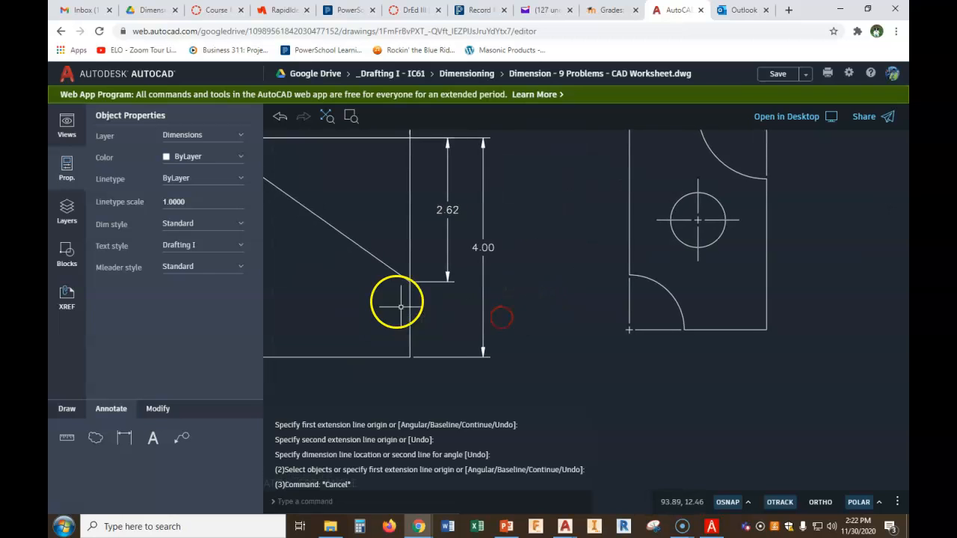
middle_drag(412, 338, 506, 377)
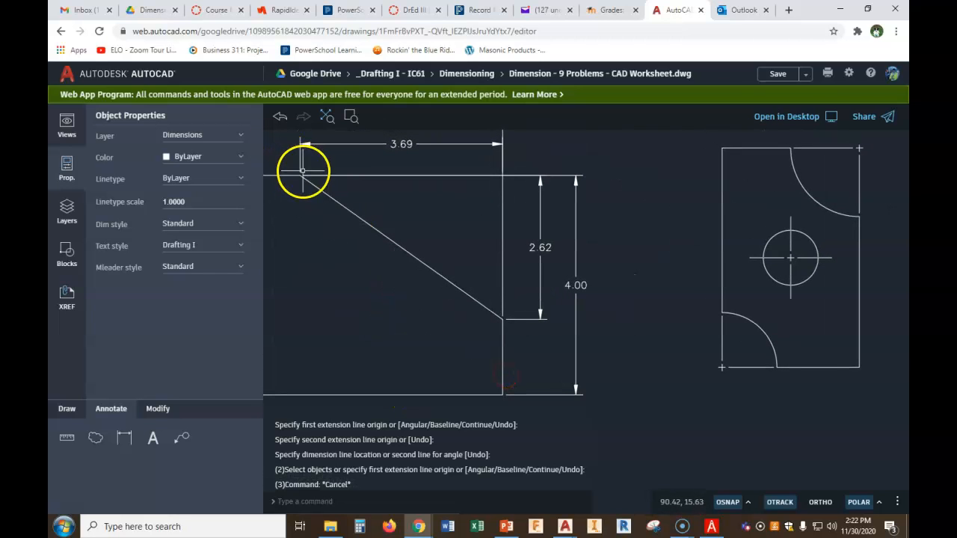
middle_drag(692, 310, 557, 314)
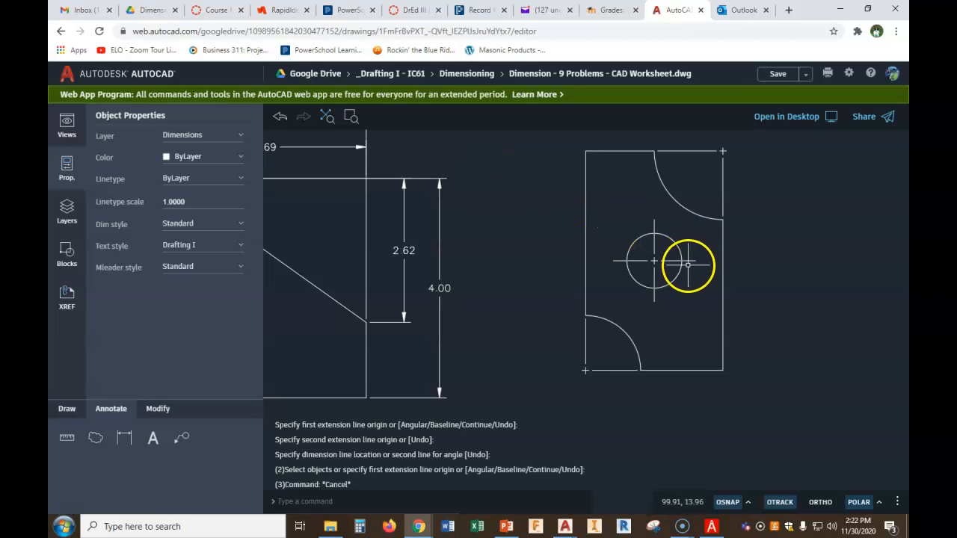
Dimension the fourth part's hole height from its bottom right corner, then delete that dimension
click(124, 437)
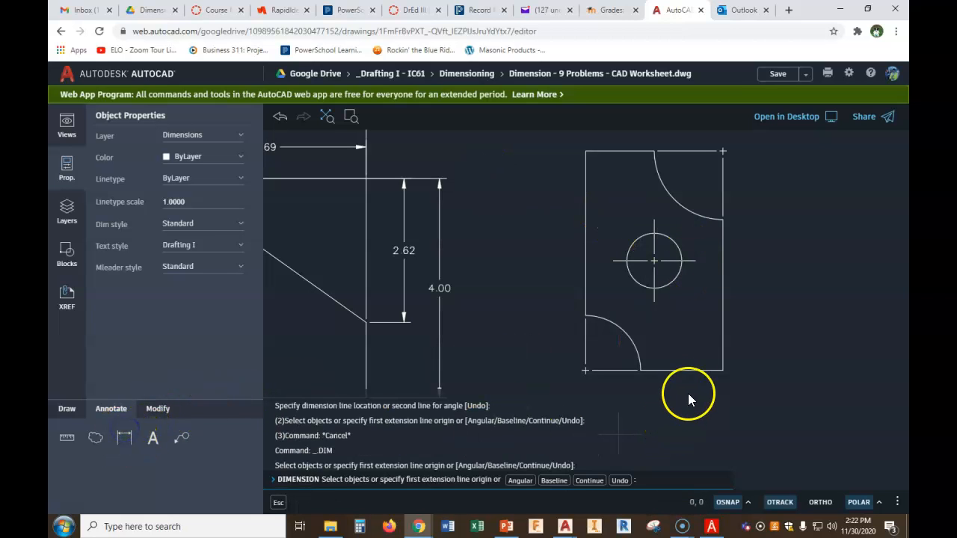
click(723, 369)
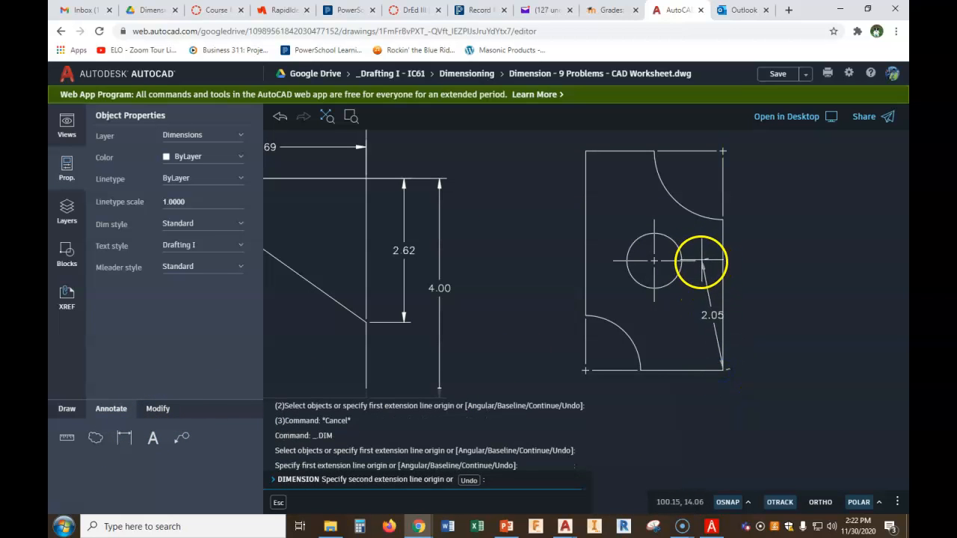
click(698, 260)
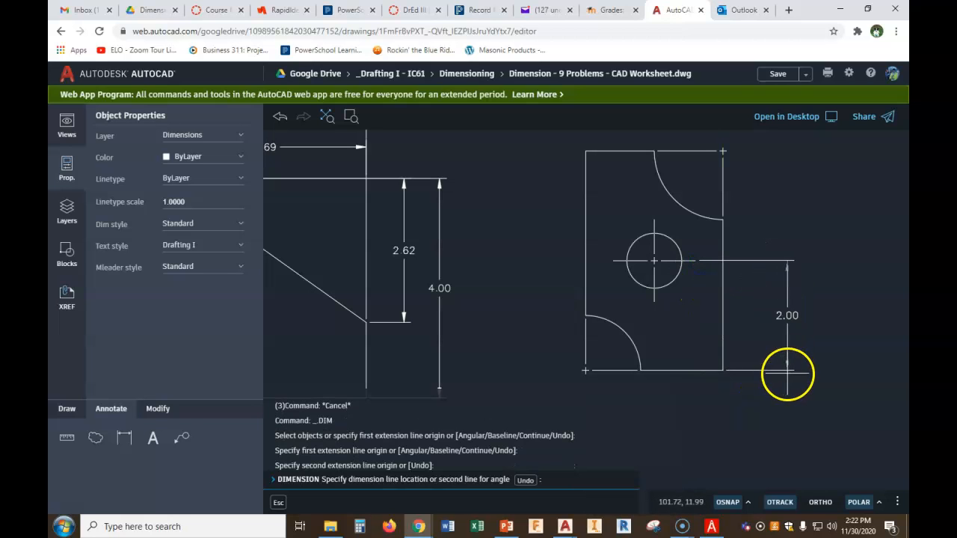
click(763, 364)
scroll(699, 261, up, 1)
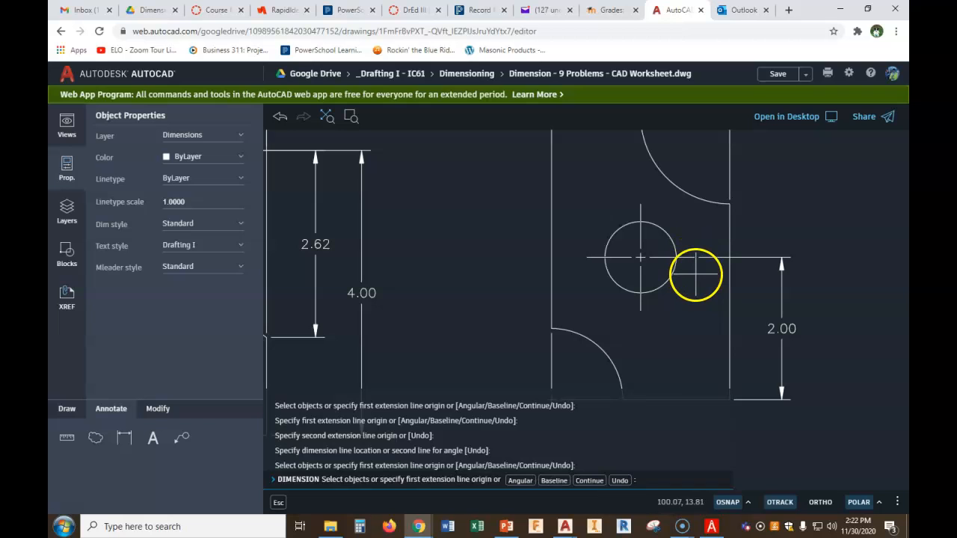
key(Escape)
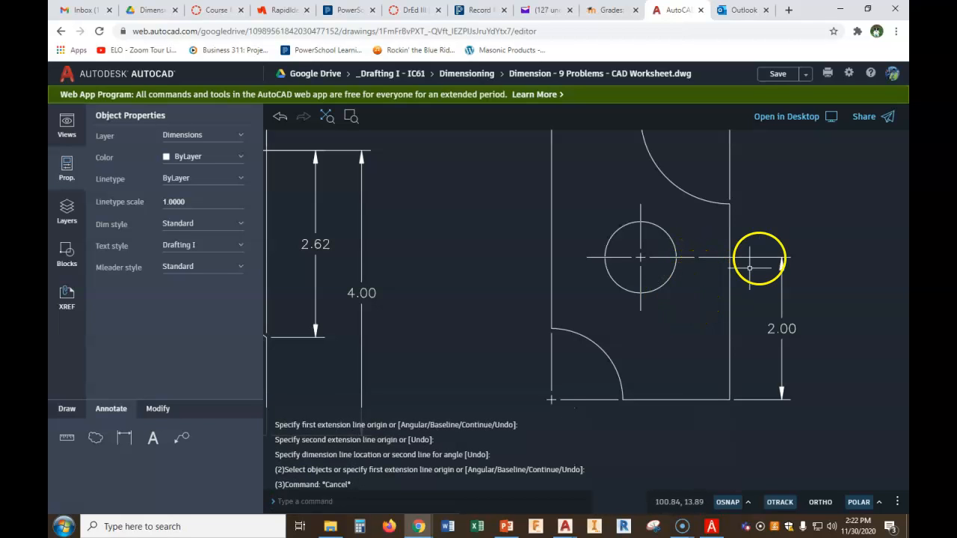
click(762, 257)
key(Delete)
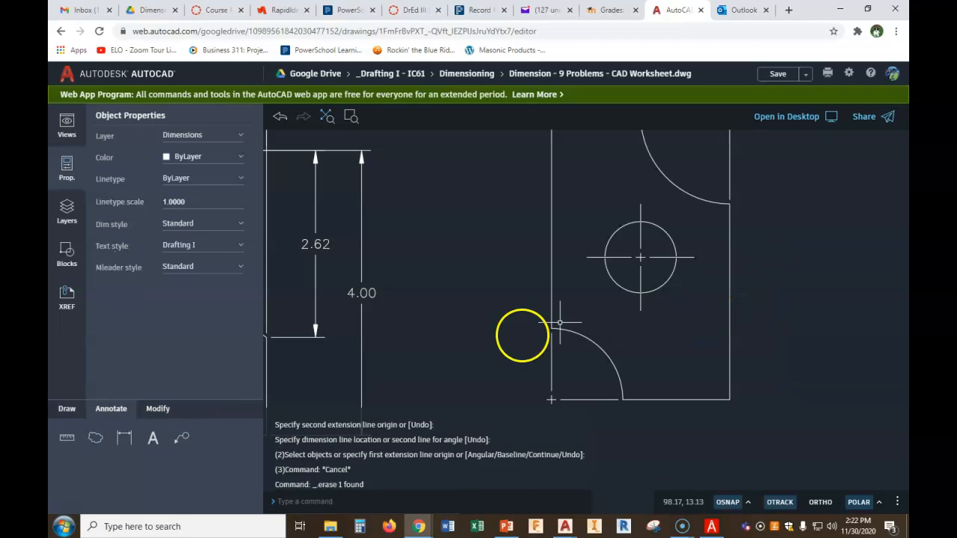
Dimension the hole center's height above the fourth part's bottom edge, placed outside its right side
click(129, 439)
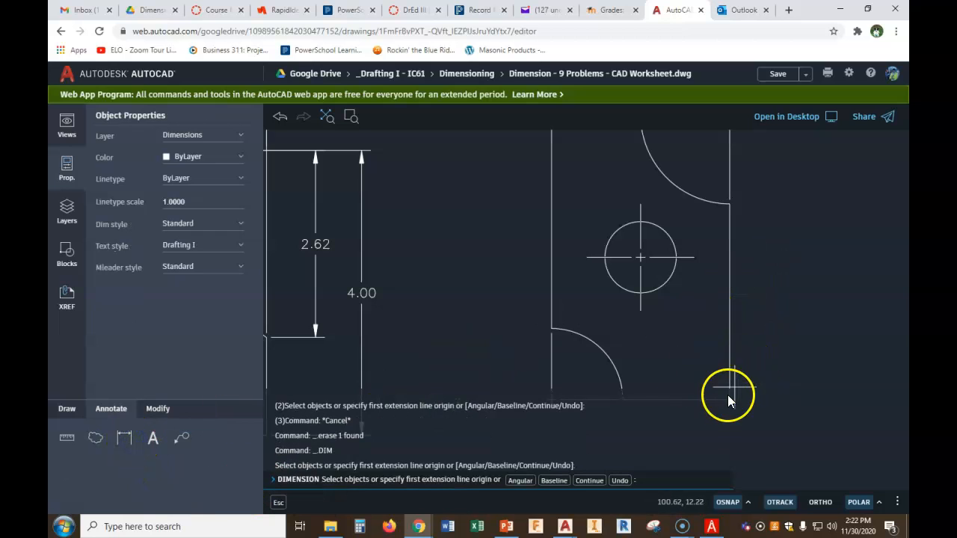
middle_drag(738, 359, 746, 310)
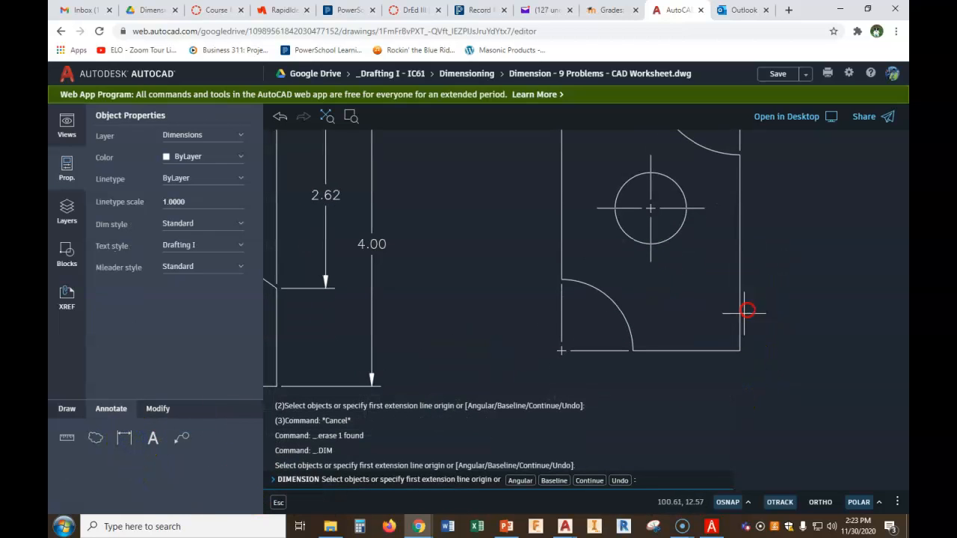
click(744, 350)
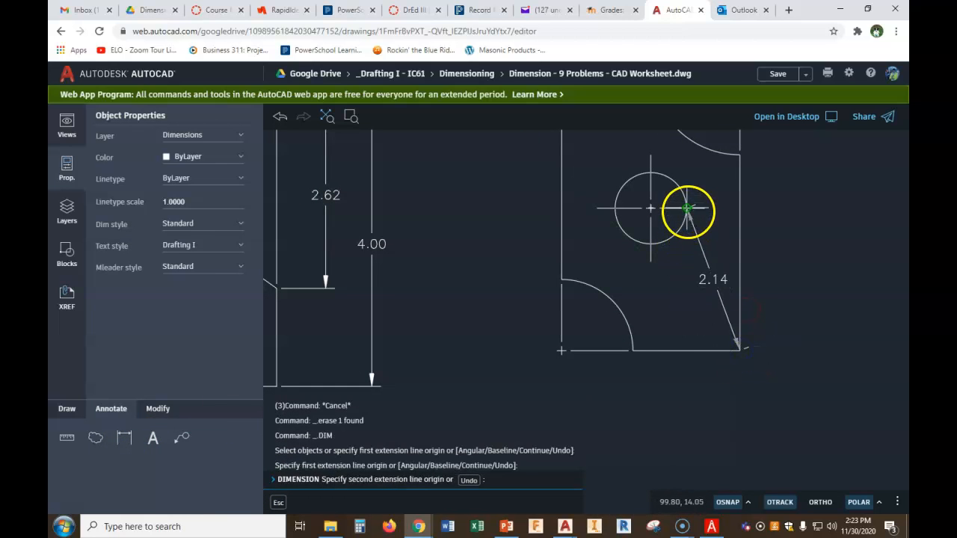
click(687, 208)
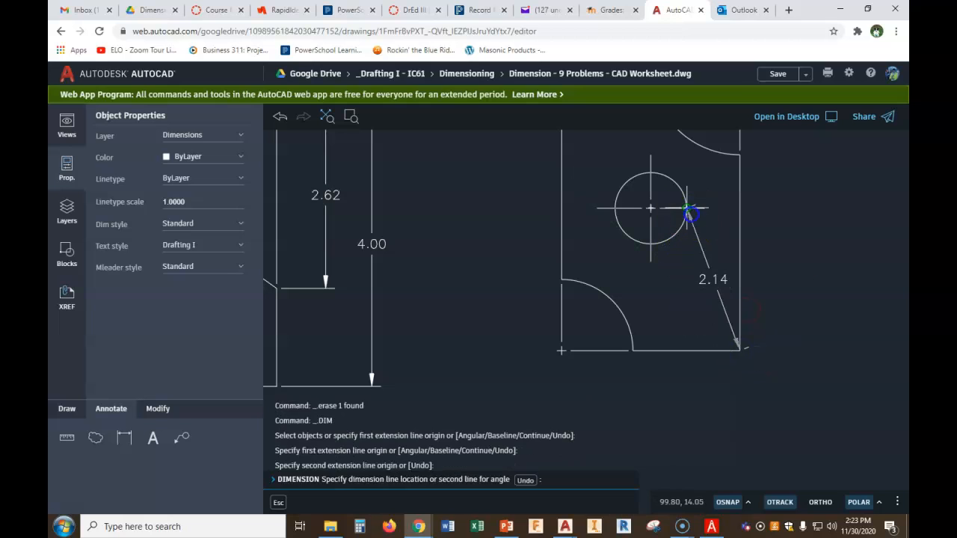
click(780, 345)
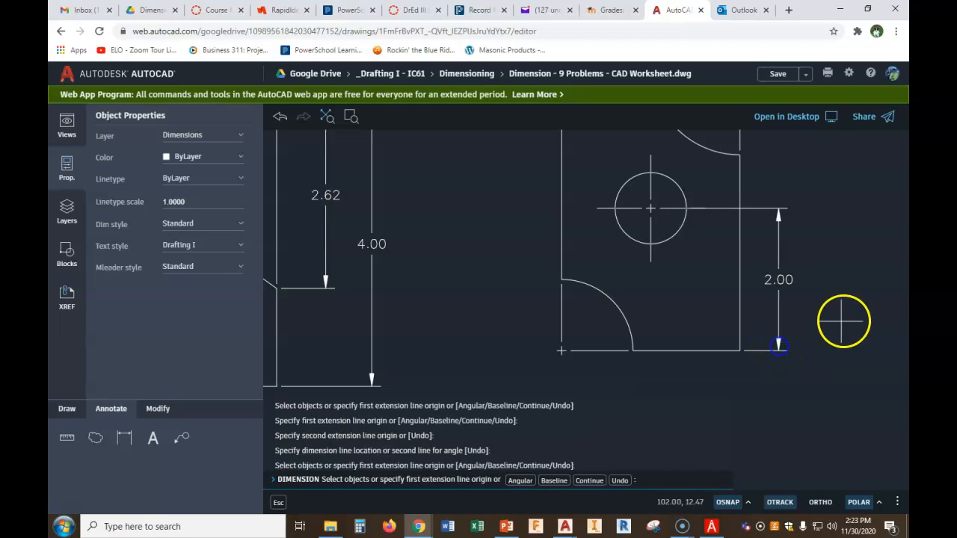
scroll(844, 299, down, 2)
right_click(843, 280)
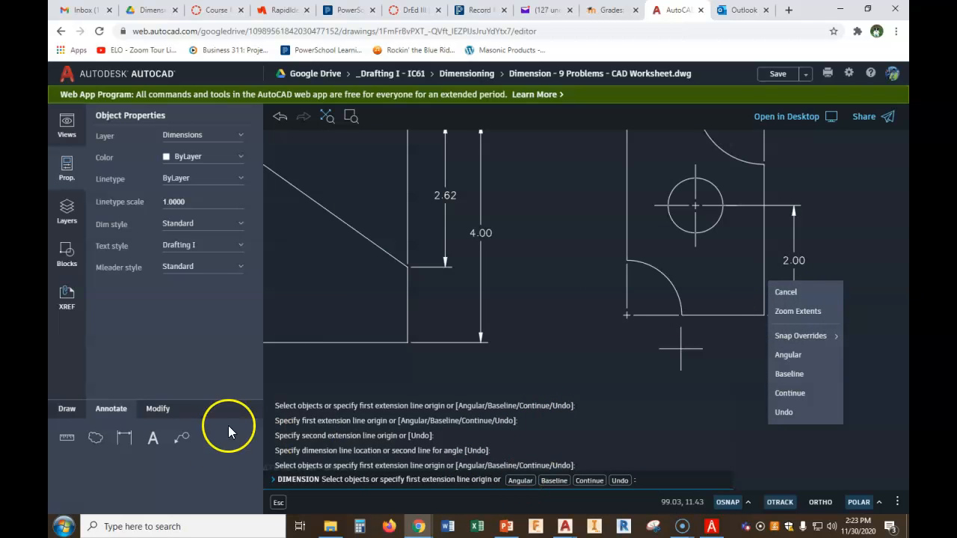
Dimension the horizontal distance from the hole center to the part's right edge, placed below the part
click(124, 439)
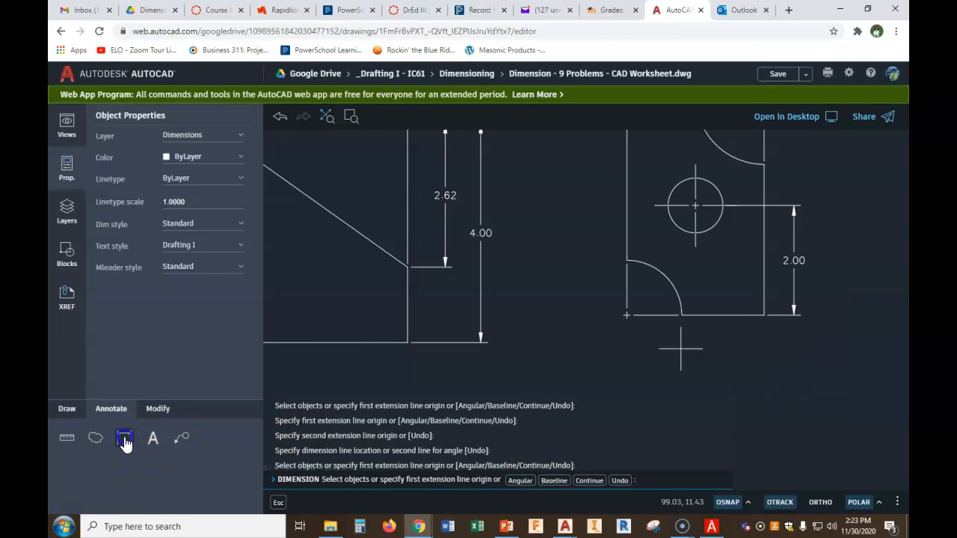
click(764, 314)
click(695, 232)
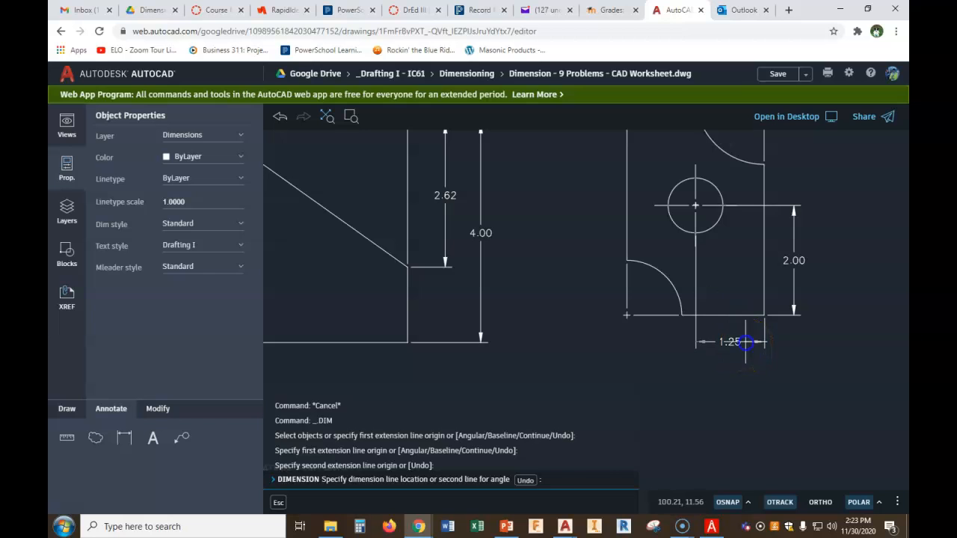
click(745, 342)
scroll(797, 358, down, 3)
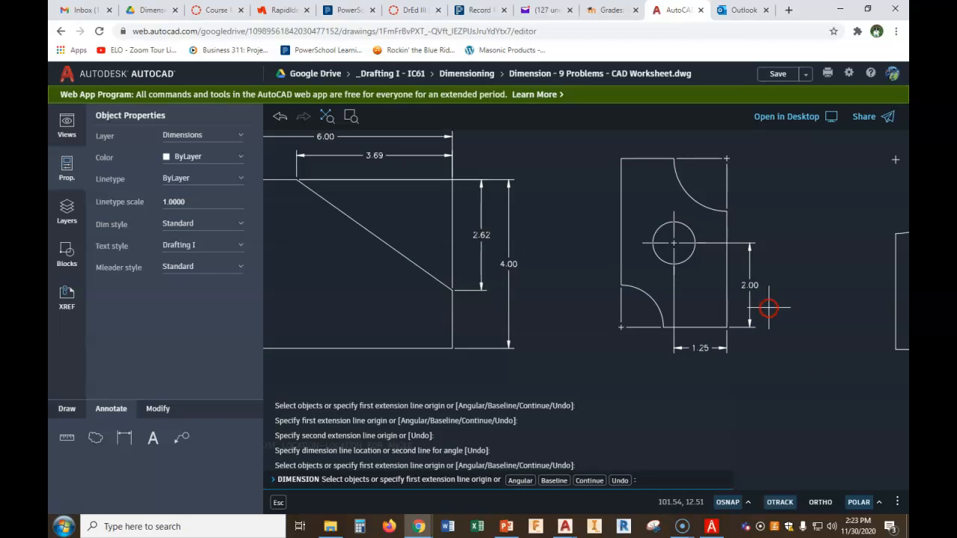
scroll(712, 253, up, 1)
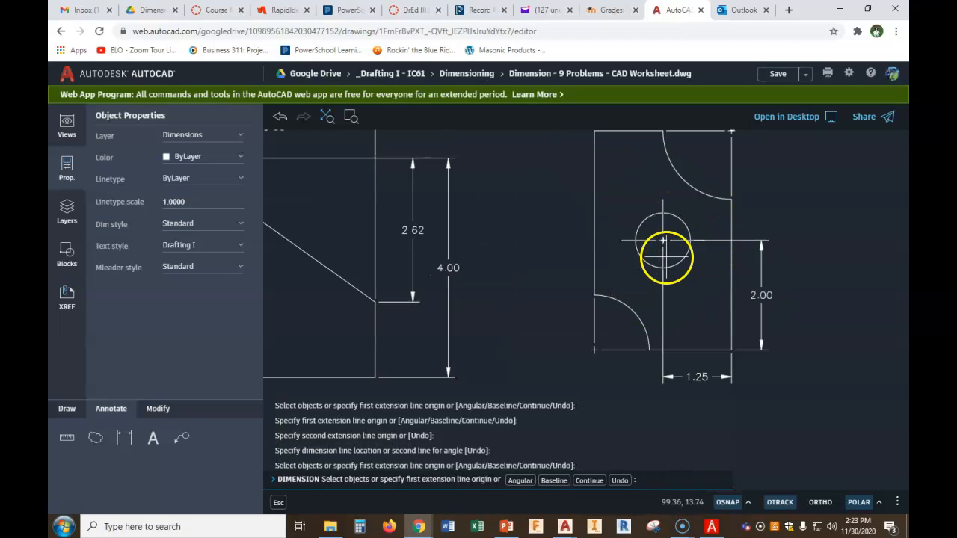
key(Escape)
Start a multileader pointing at the upper corner arc with a 45° polar angle, landing above the part's top right corner
middle_drag(780, 192, 675, 229)
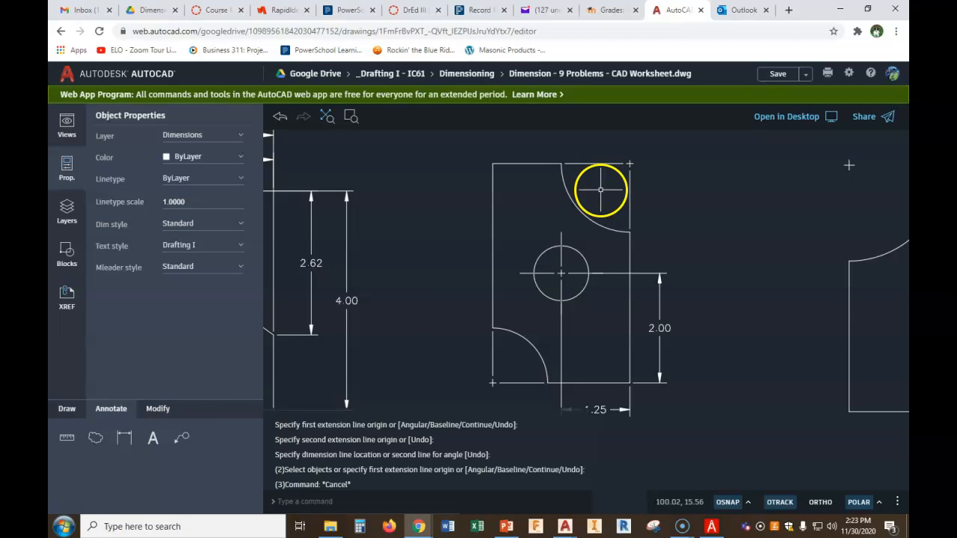
click(124, 438)
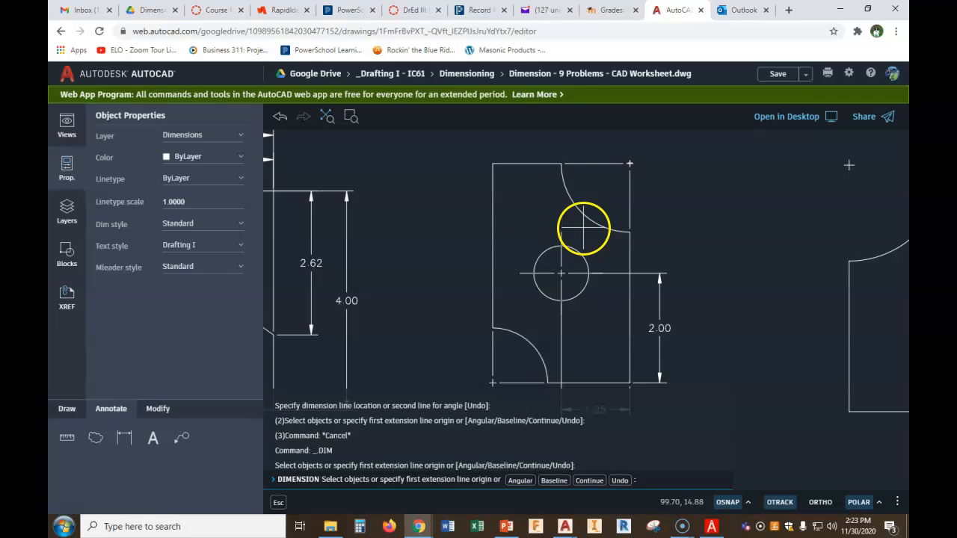
key(Escape)
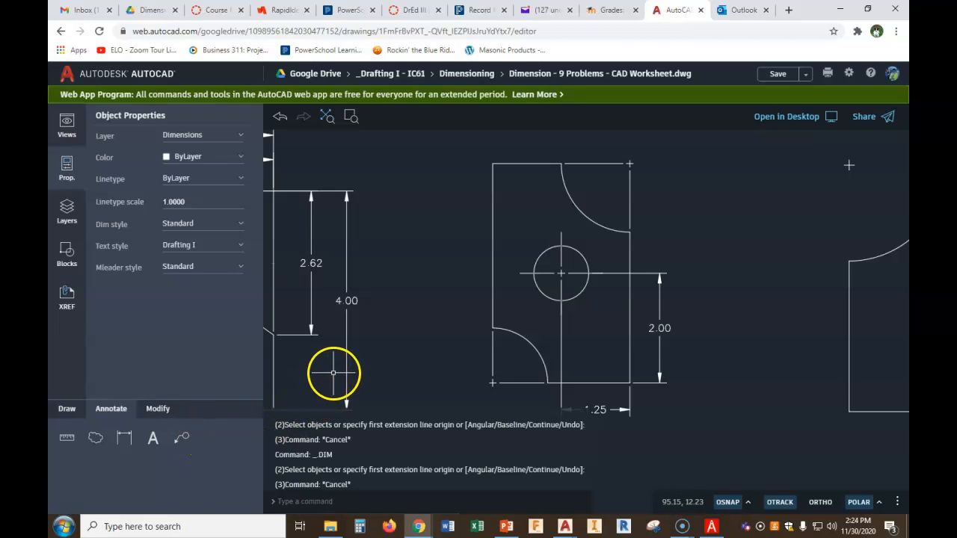
click(183, 438)
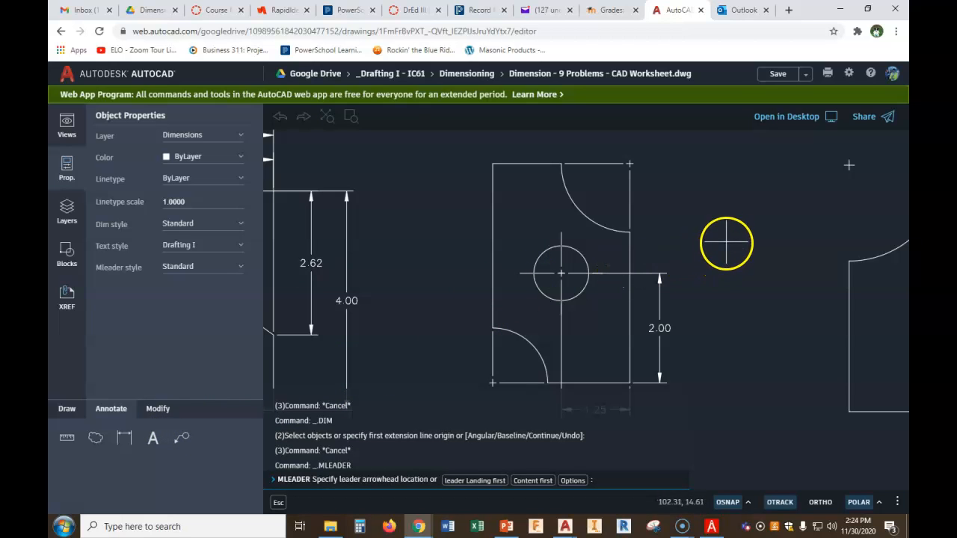
click(582, 211)
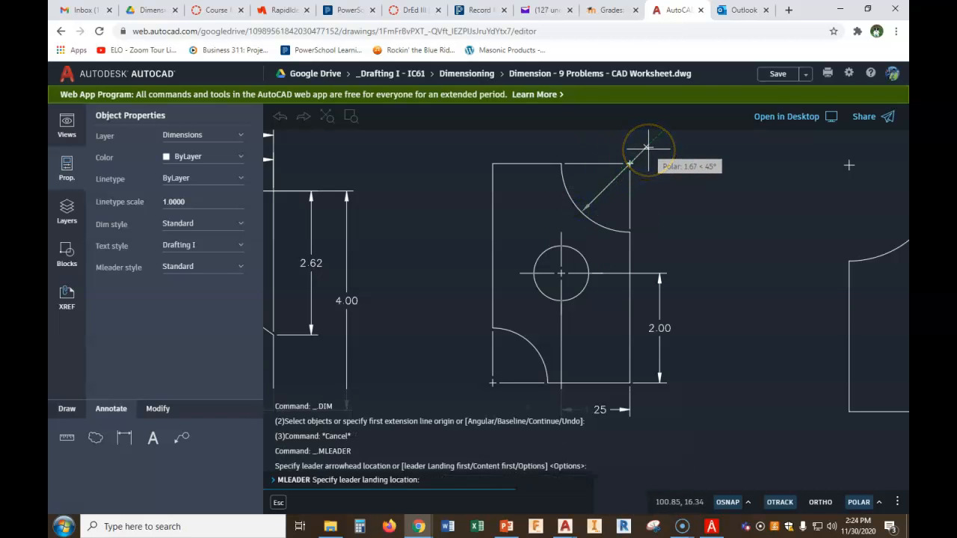
click(879, 502)
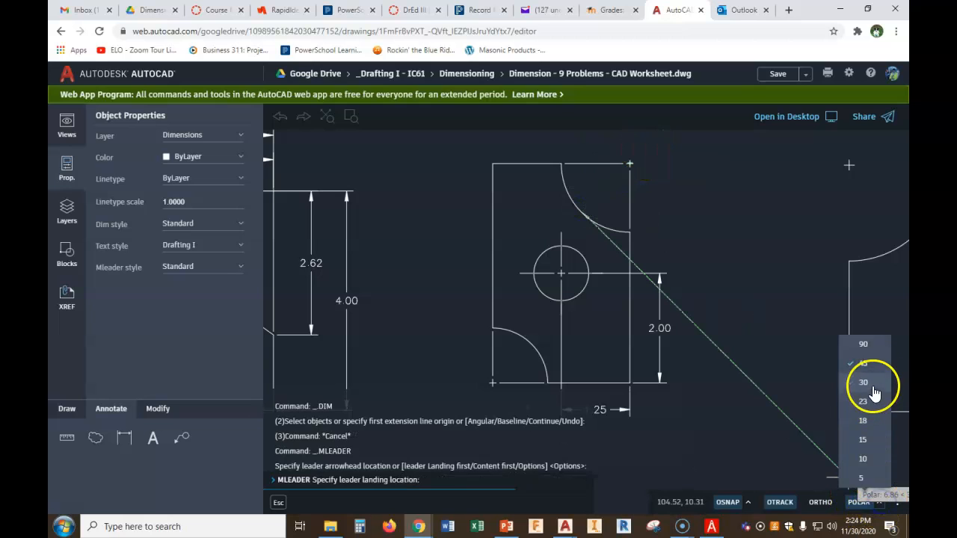
click(867, 364)
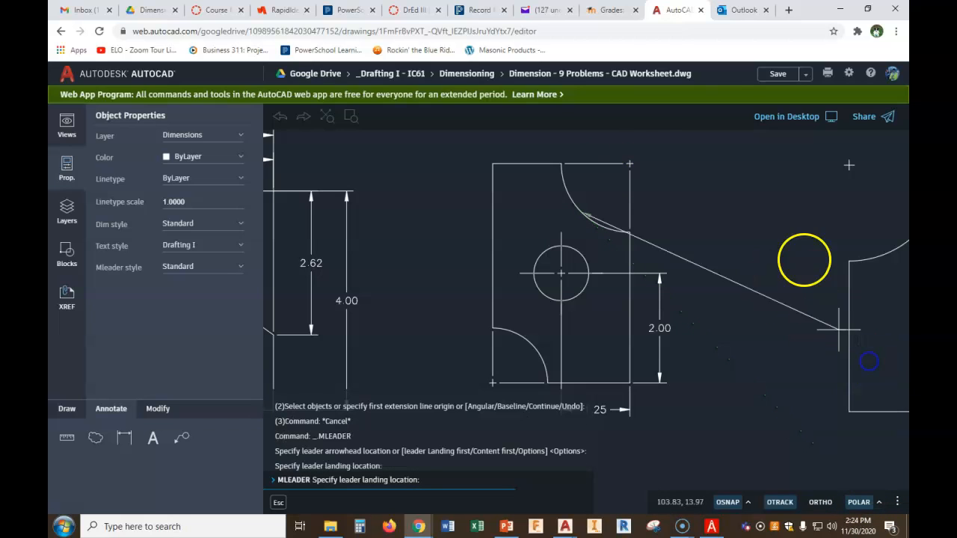
click(648, 147)
click(694, 155)
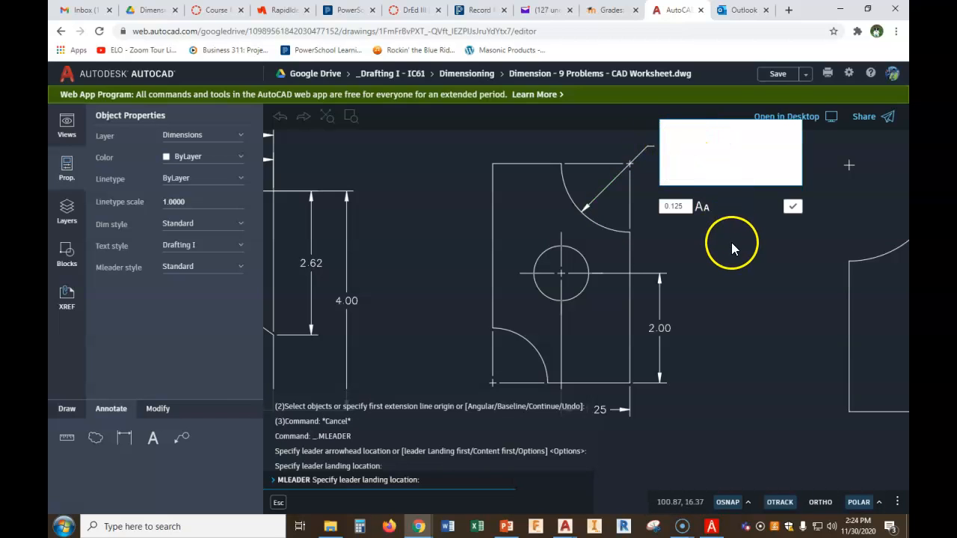
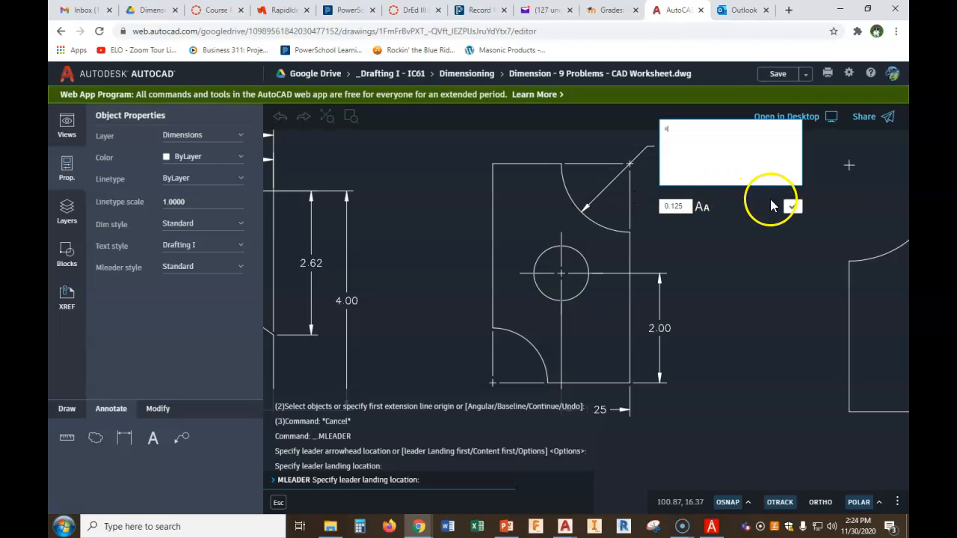
Finish the upper corner arc's multileader with the text R
click(793, 206)
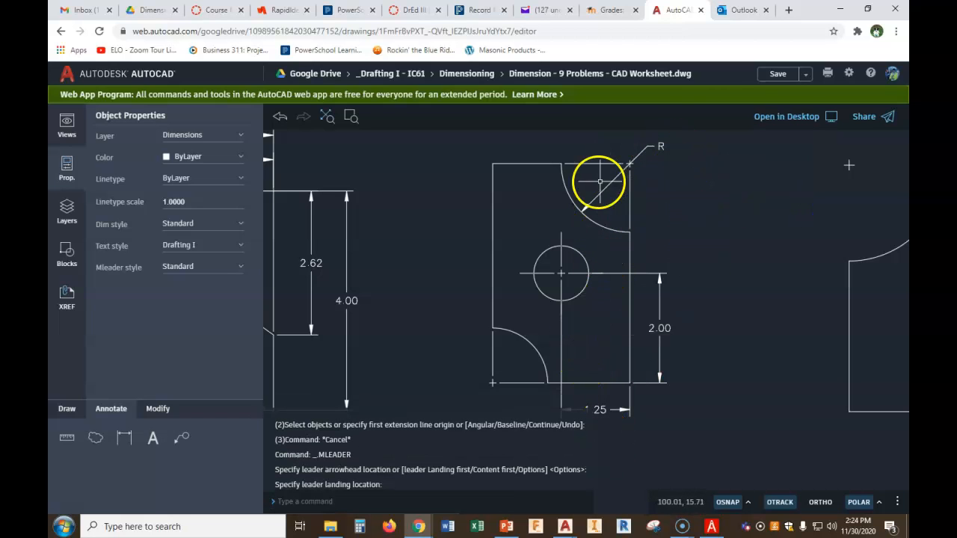
Measure the upper corner arc's radius from the arc to the part's top right corner
click(68, 439)
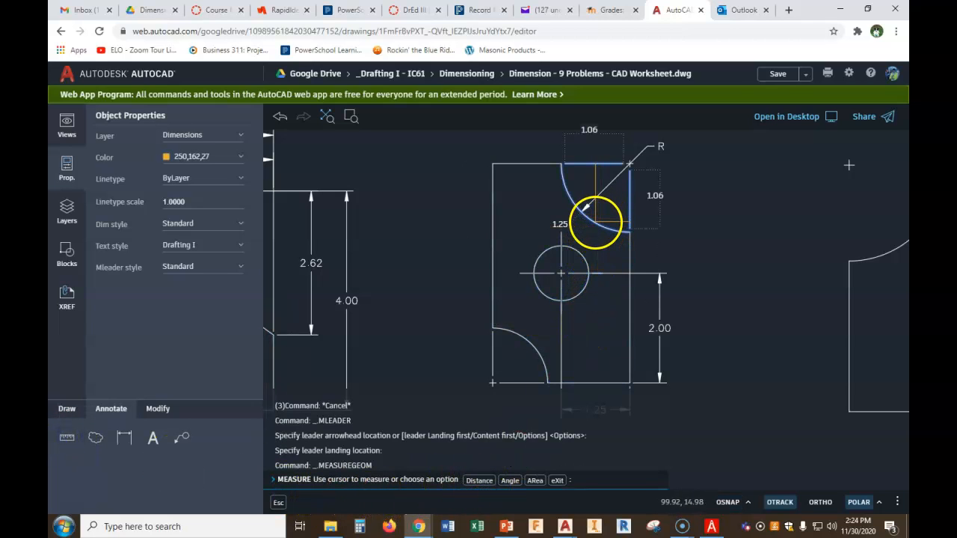
click(480, 480)
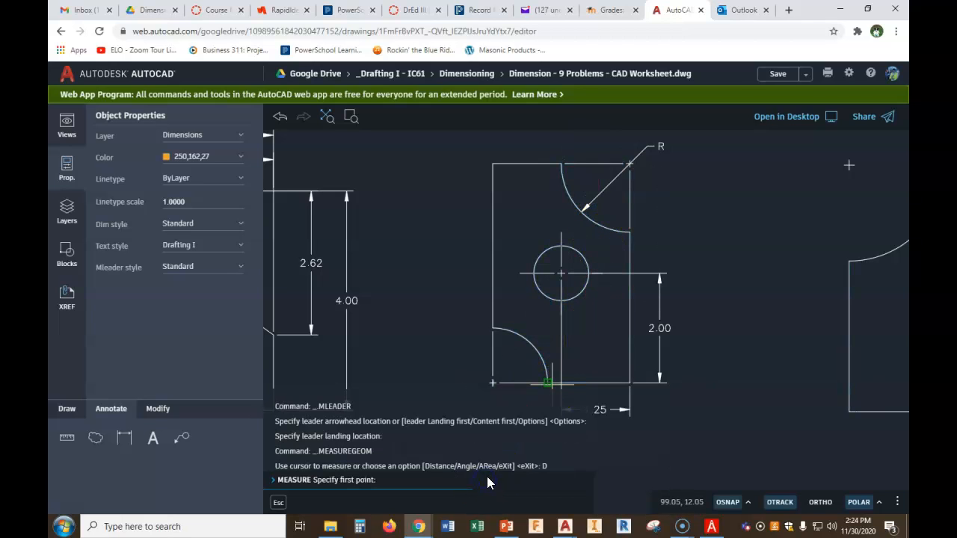
click(579, 217)
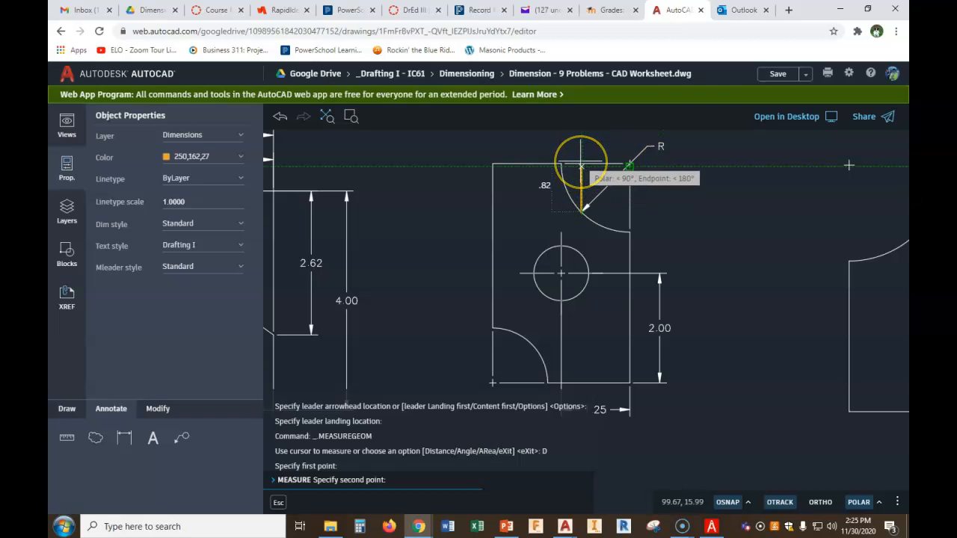
click(630, 165)
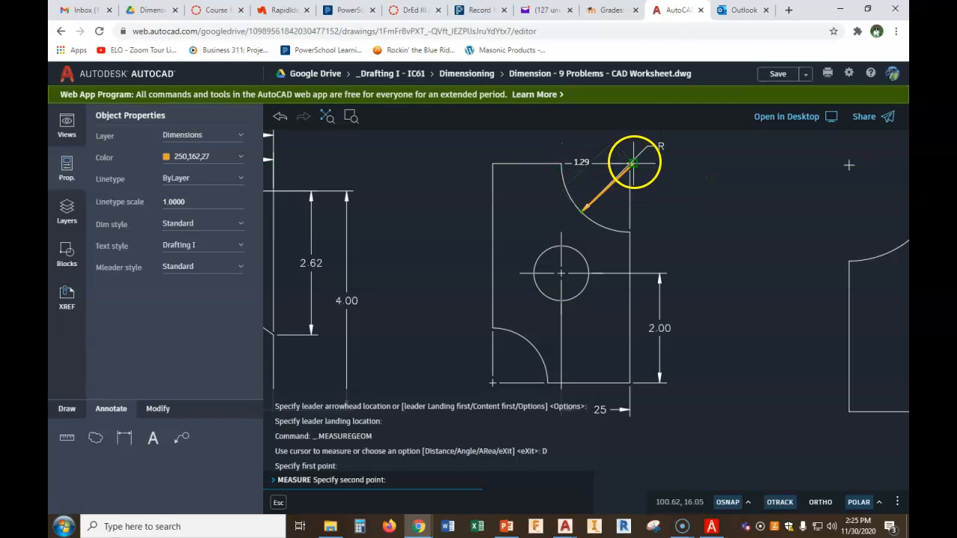
scroll(630, 163, up, 4)
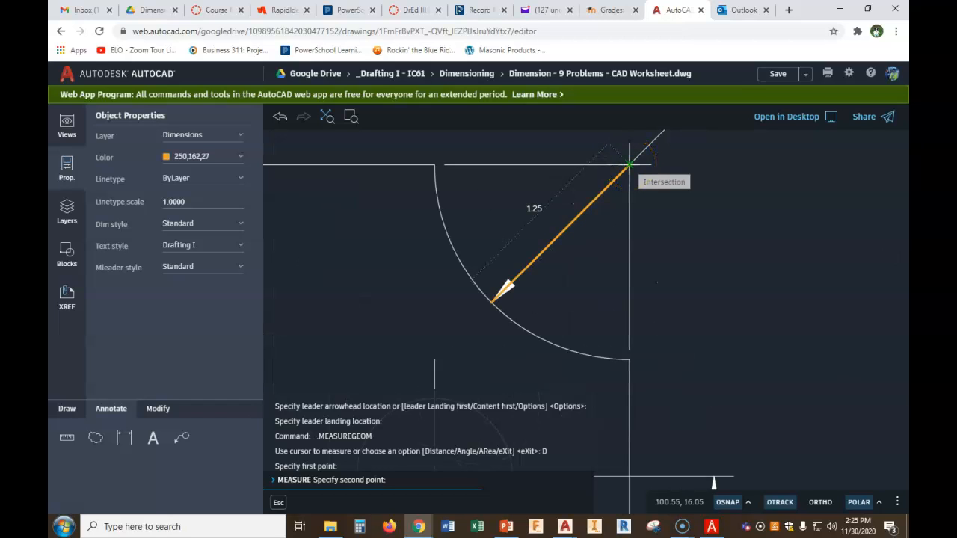
key(Escape)
key(Escape)
key(Escape)
key(Escape)
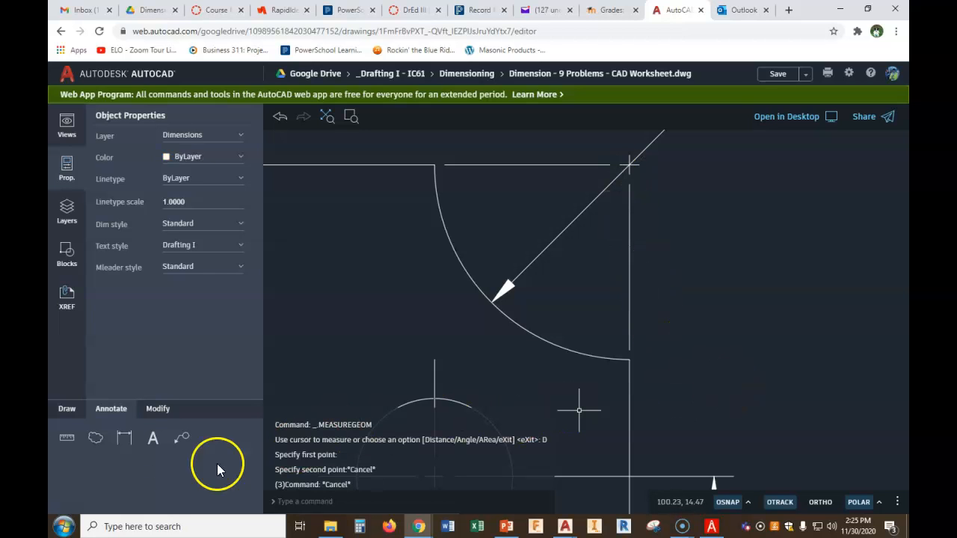
click(125, 442)
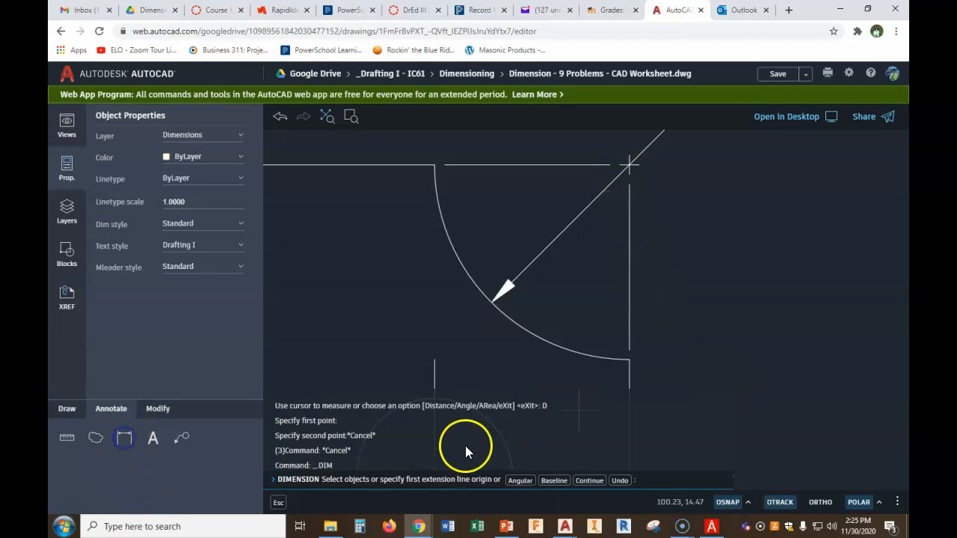
click(630, 359)
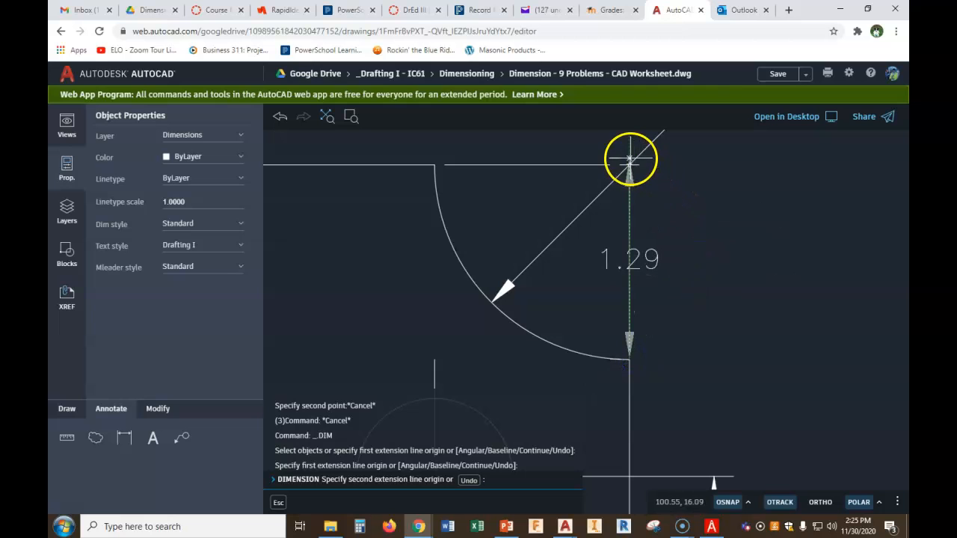
click(629, 164)
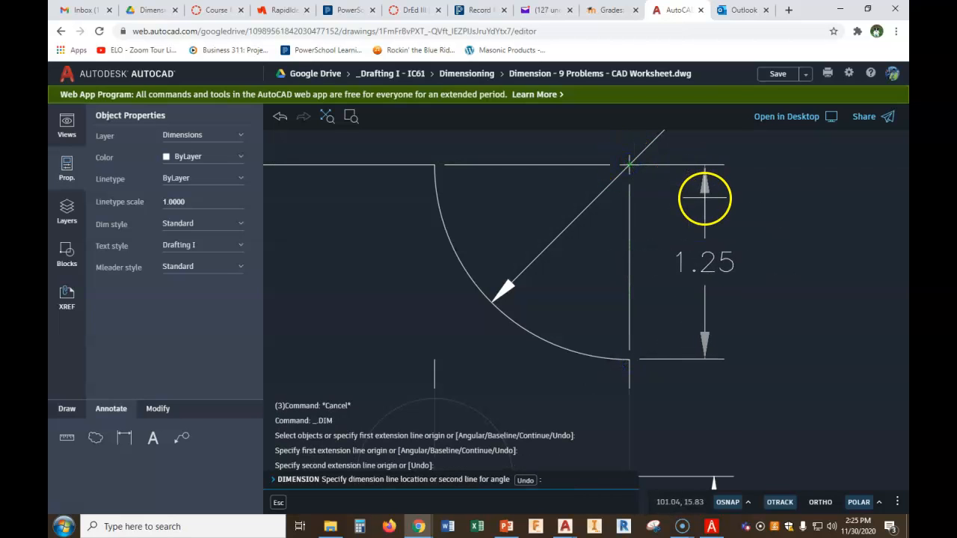
key(Escape)
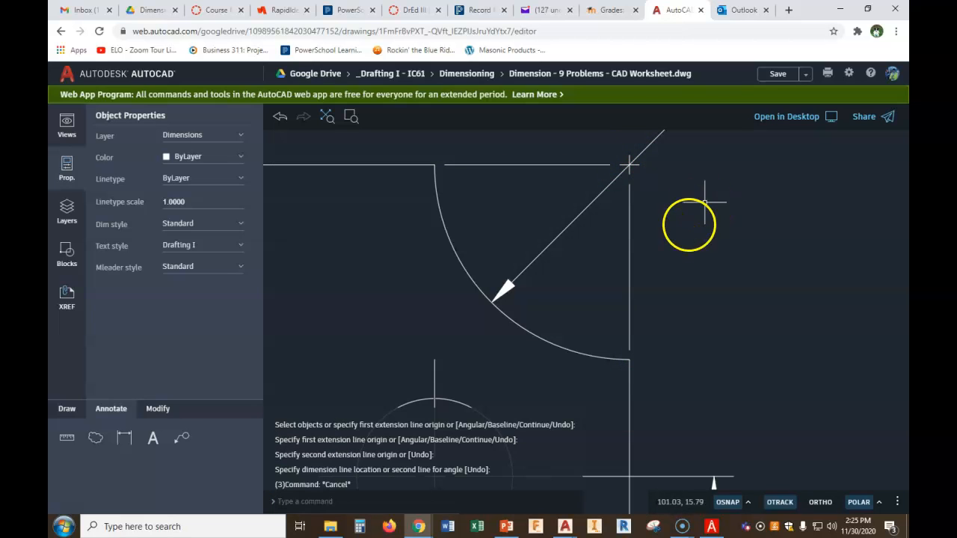
Delete the upper corner arc's R multileader
scroll(710, 222, down, 3)
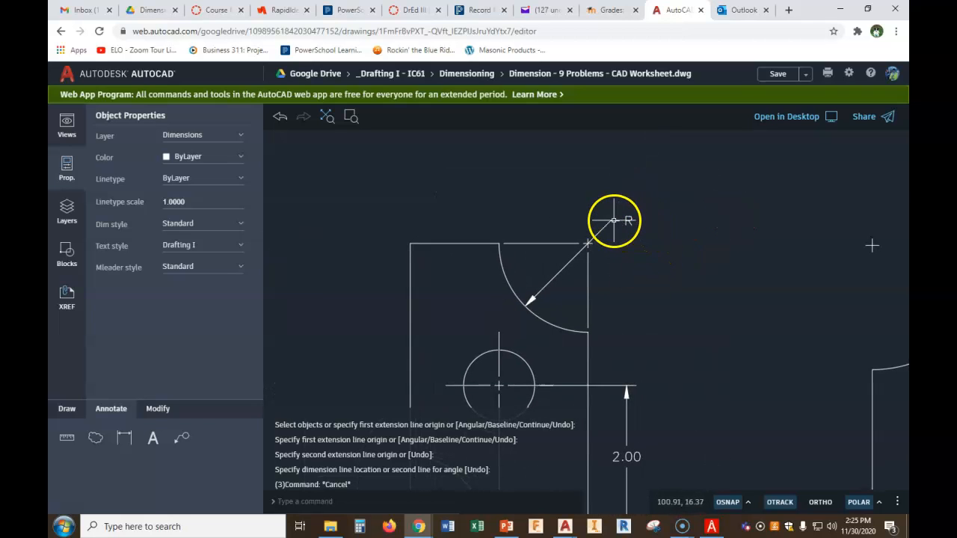
key(Delete)
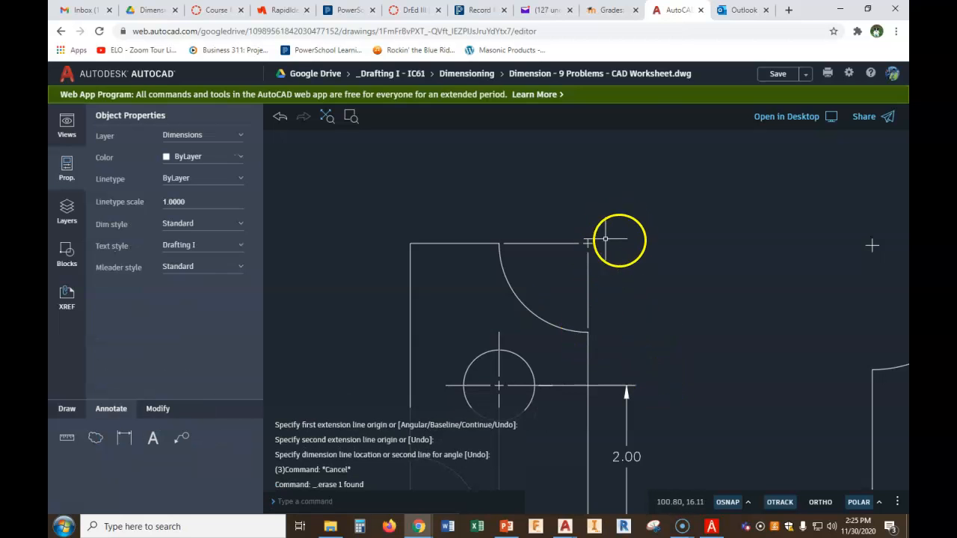
Add a multileader to the upper corner arc with the text R1.25, landing above the part's top right corner
click(181, 437)
click(528, 305)
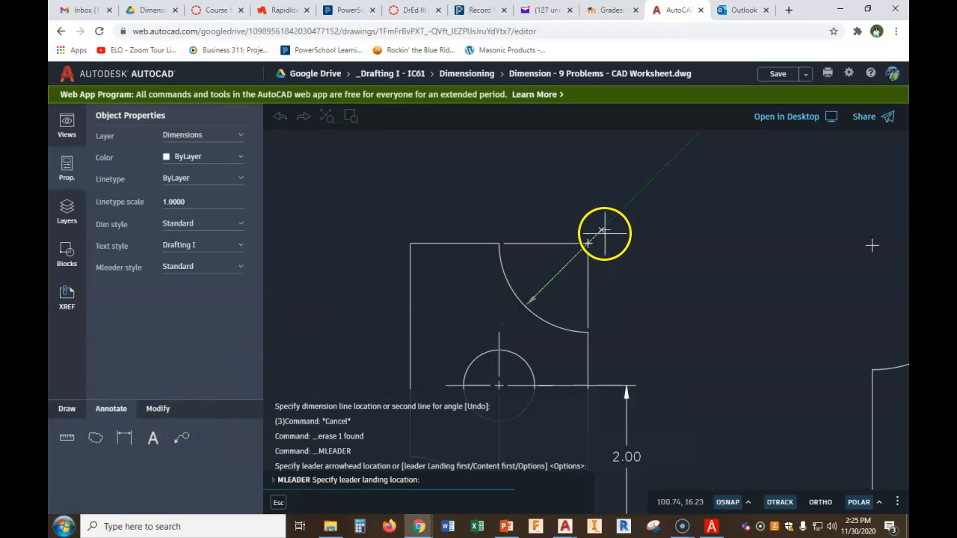
click(600, 231)
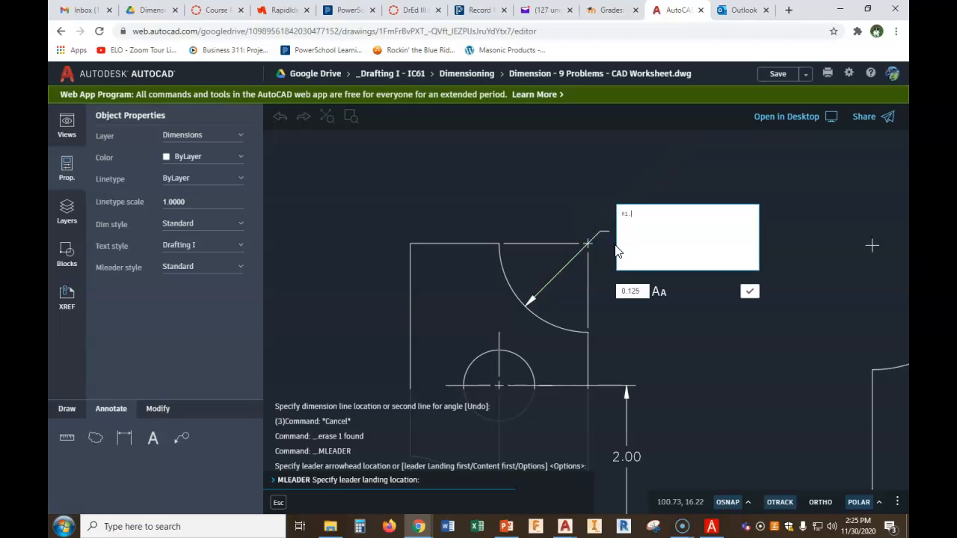
click(750, 291)
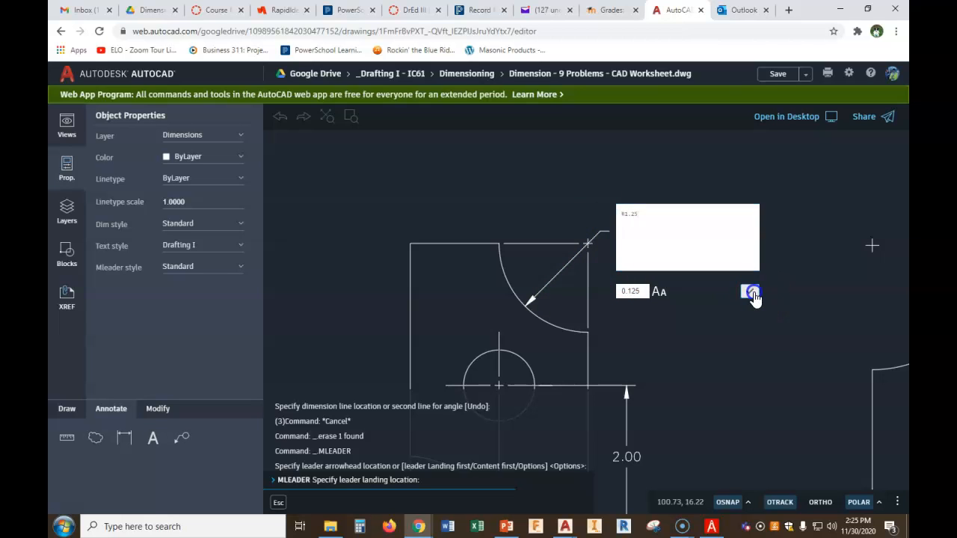
Add a multileader to the lower left corner arc with the text R1.00, landing below and left of the part
middle_drag(704, 288, 741, 215)
scroll(731, 229, down, 1)
middle_drag(714, 284, 750, 215)
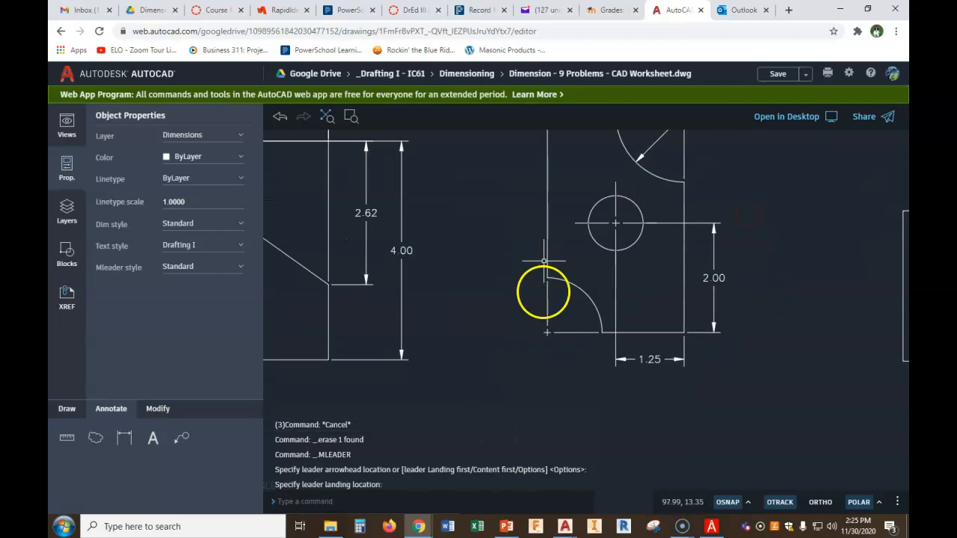
click(185, 443)
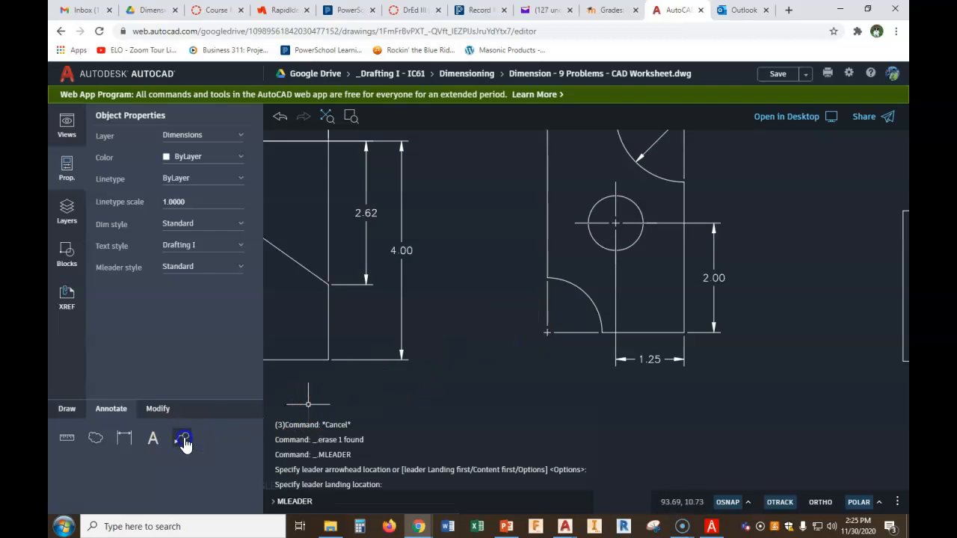
click(581, 294)
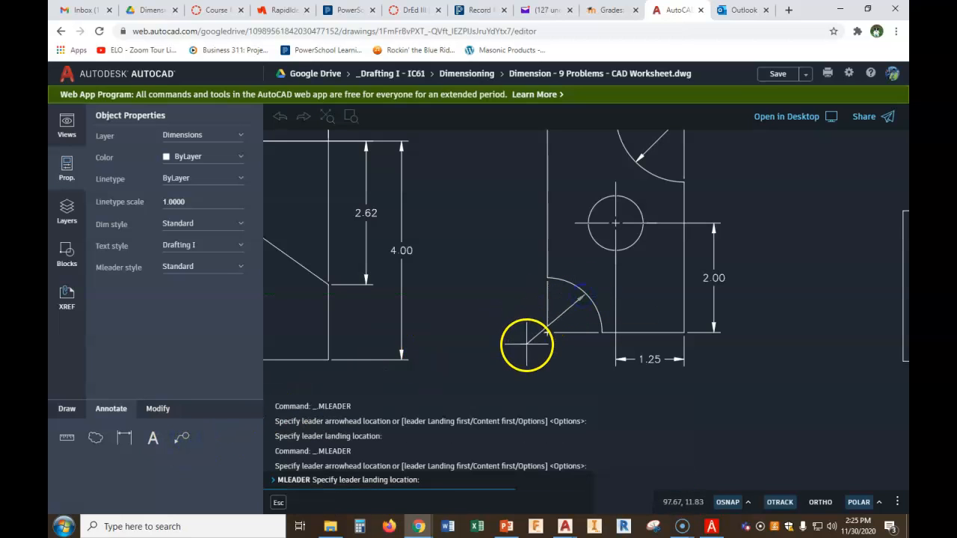
click(531, 346)
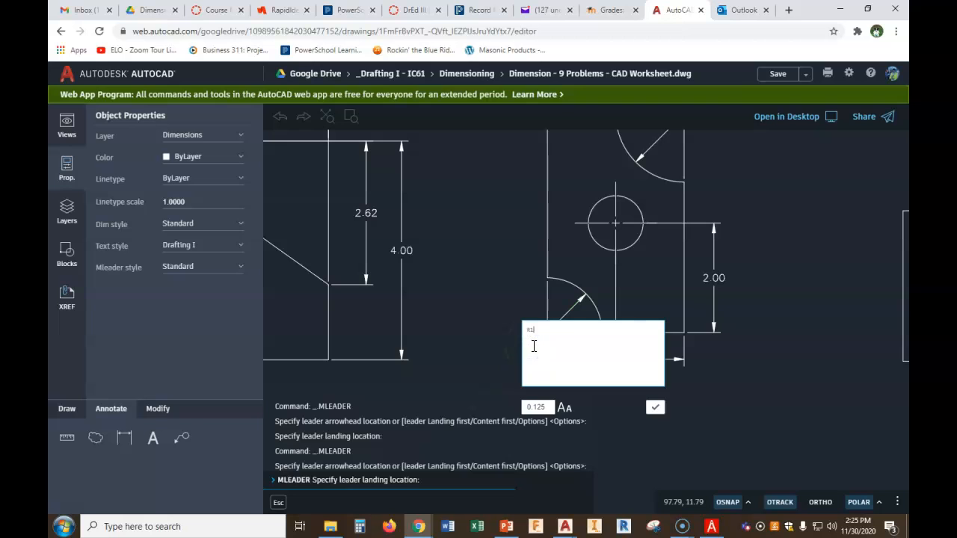
click(655, 407)
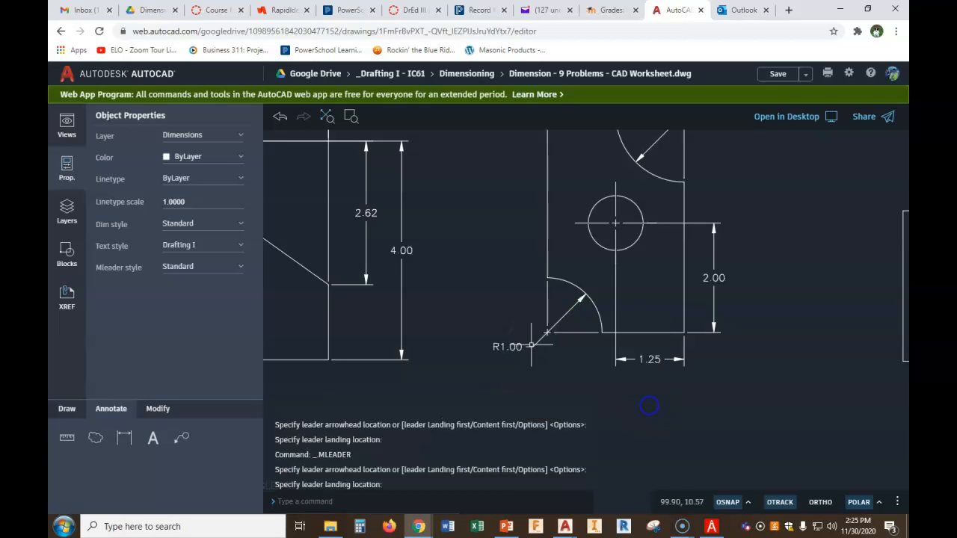
Dimension the fourth part's overall height, placed outside the 2.00 dimension on its right side
middle_drag(627, 333, 597, 390)
scroll(597, 389, up, 1)
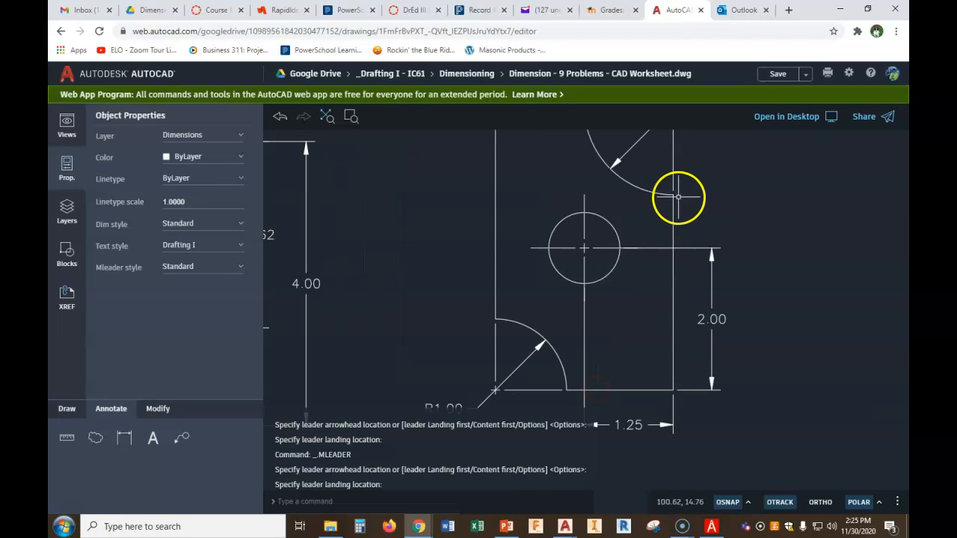
scroll(601, 232, down, 2)
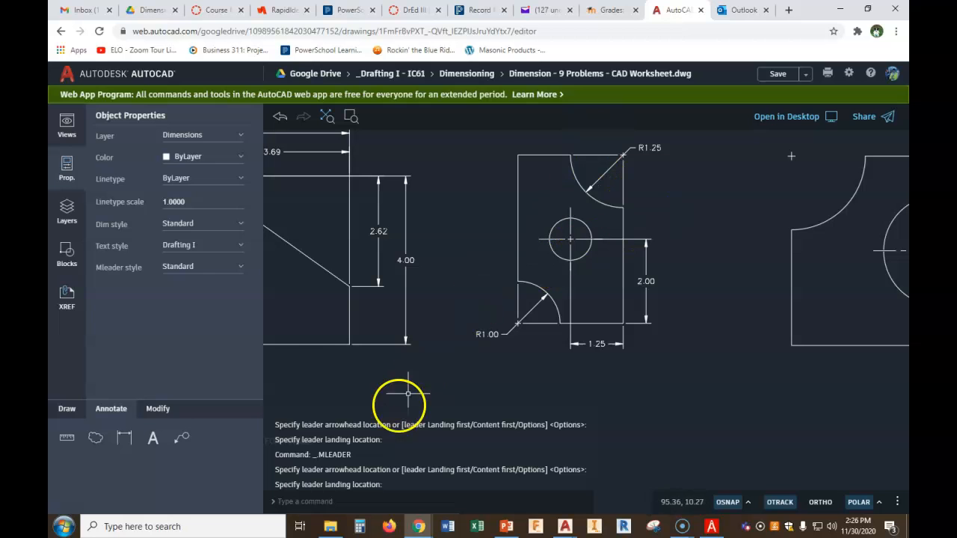
click(124, 437)
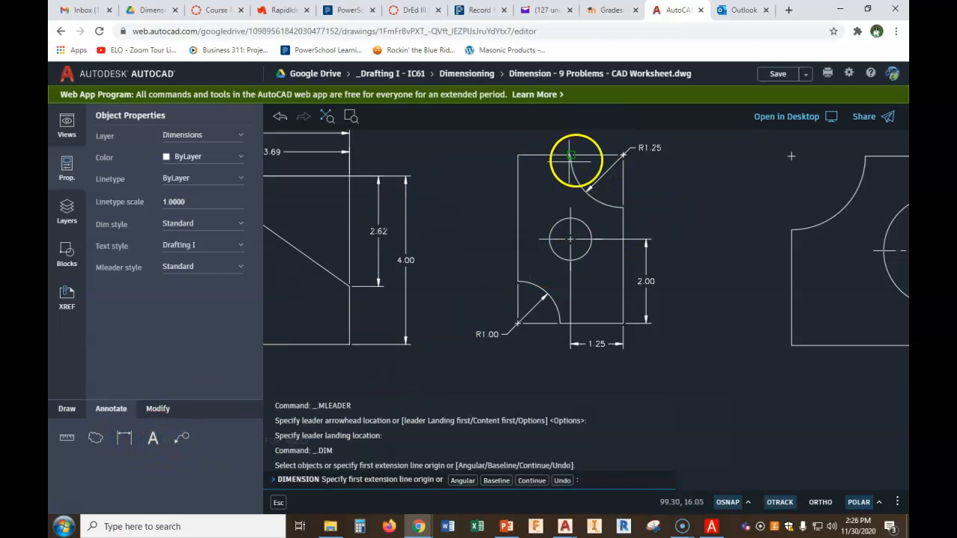
click(571, 156)
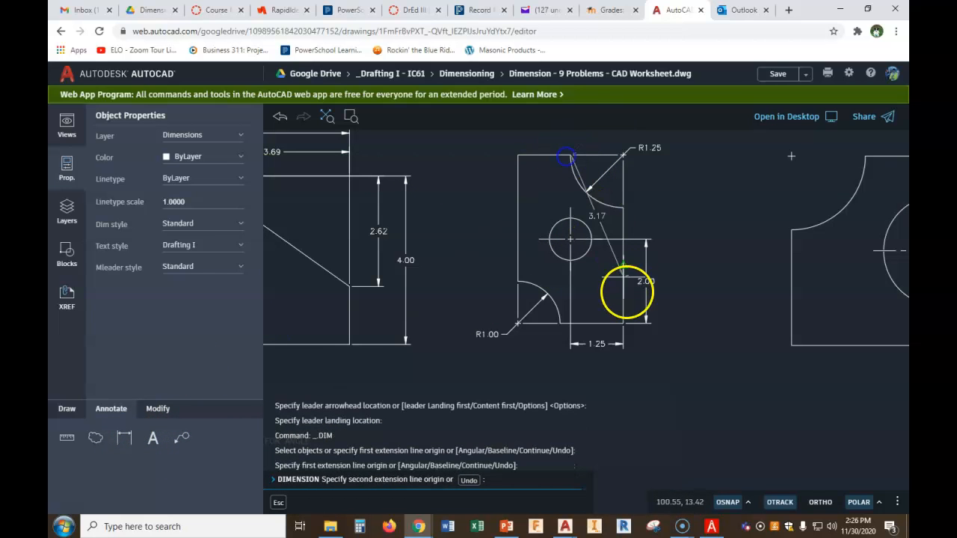
click(622, 322)
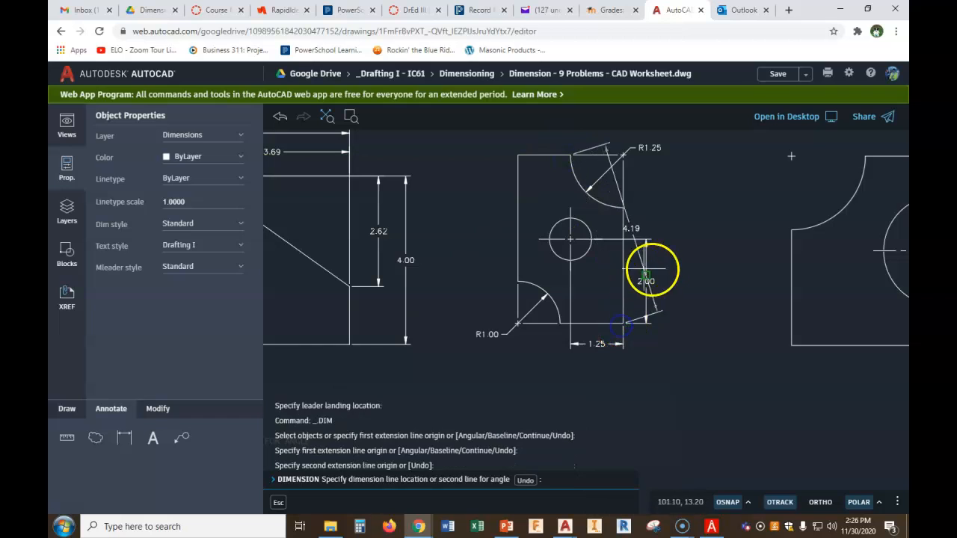
click(672, 330)
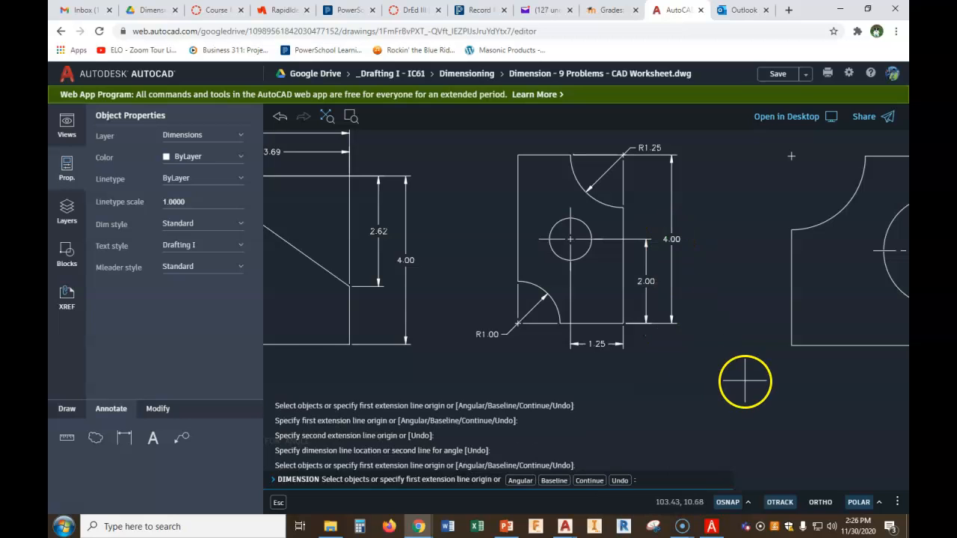
key(Escape)
Dimension the horizontal distance from the lower arc's left end to the part's bottom right corner, placed below the 1.25 dimension
scroll(564, 351, down, 5)
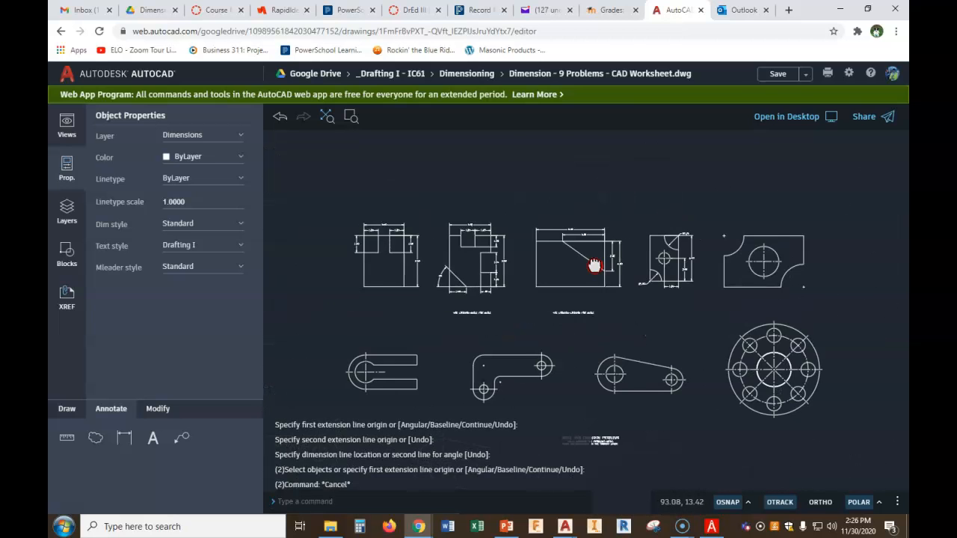
scroll(472, 241, up, 1)
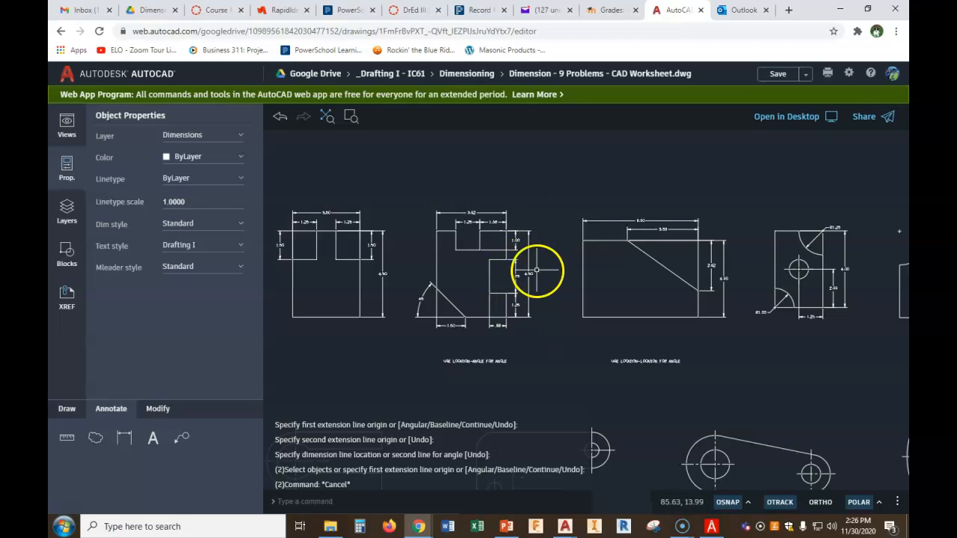
scroll(718, 279, up, 3)
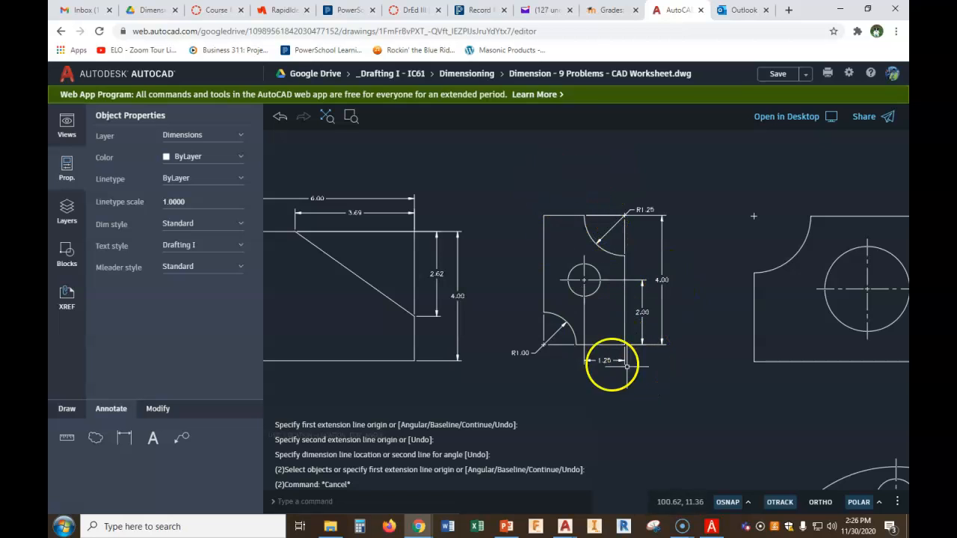
click(128, 438)
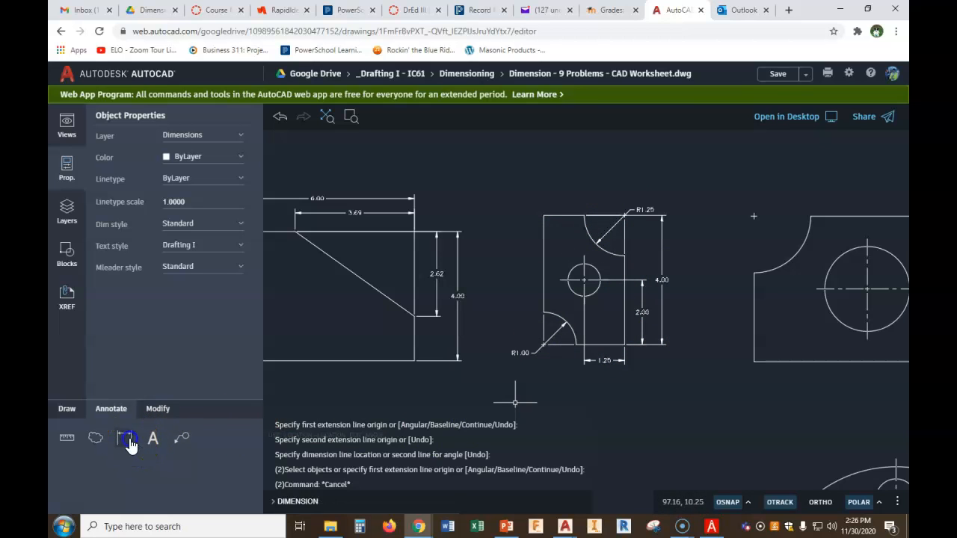
click(544, 313)
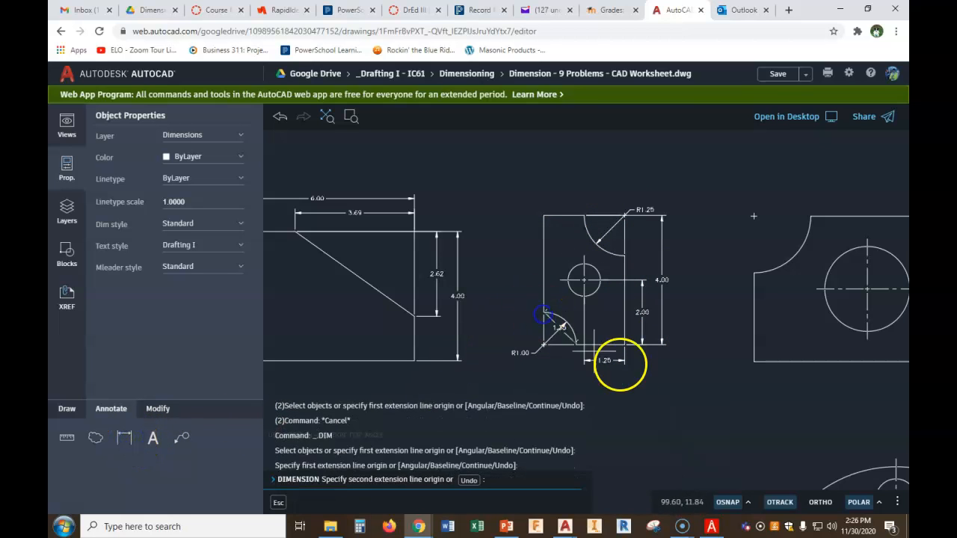
click(625, 345)
middle_drag(603, 377, 623, 314)
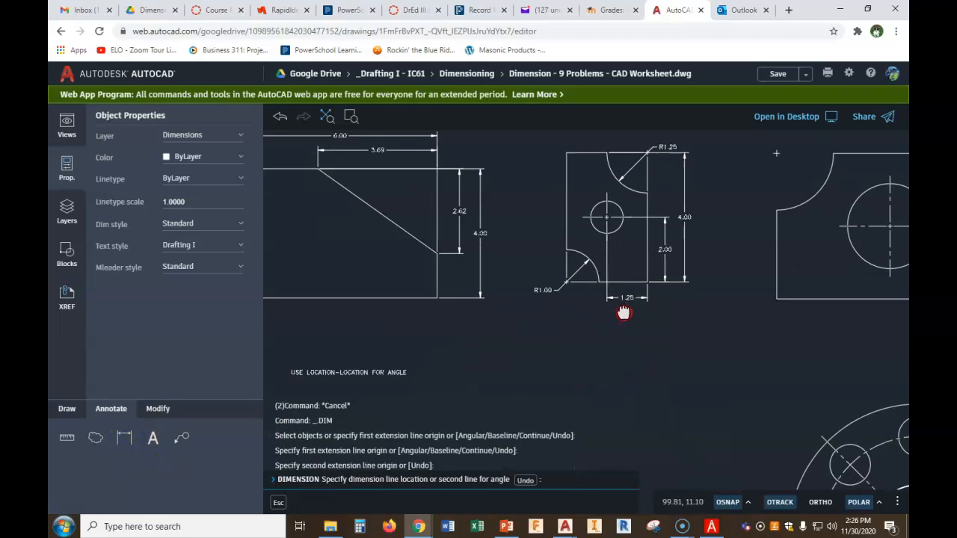
click(665, 314)
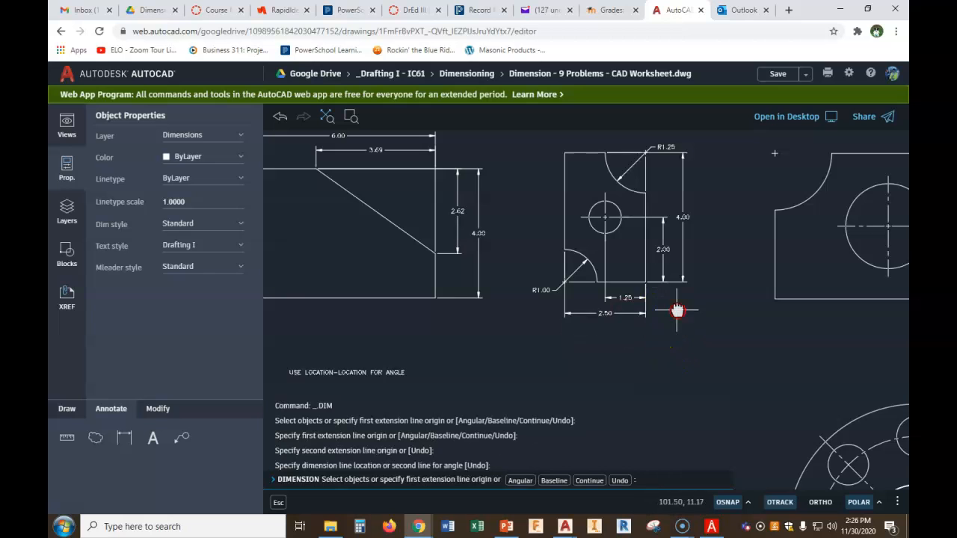
Dimension the fourth part's hole diameter, placing the ⌀1.00 label above and left of the part
middle_drag(677, 310, 675, 322)
click(645, 293)
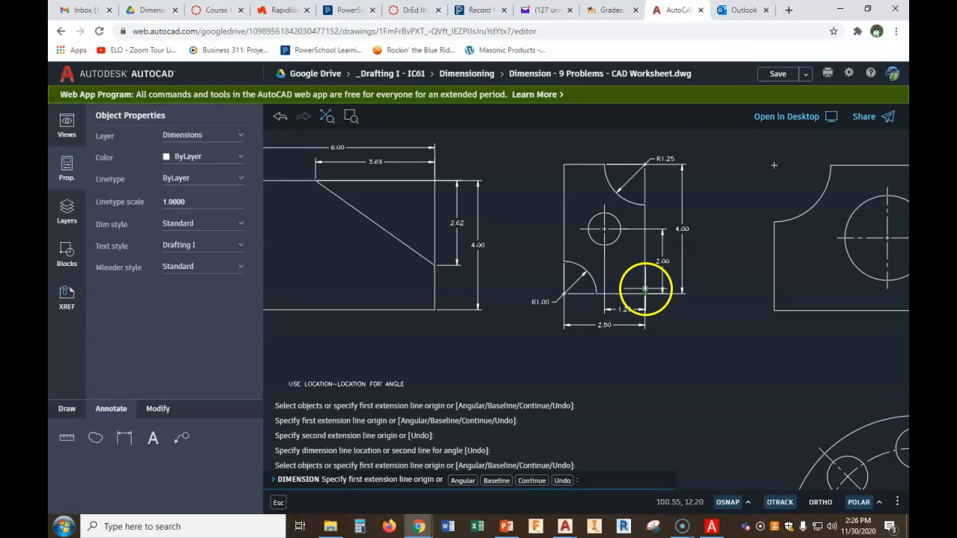
middle_drag(508, 212, 506, 251)
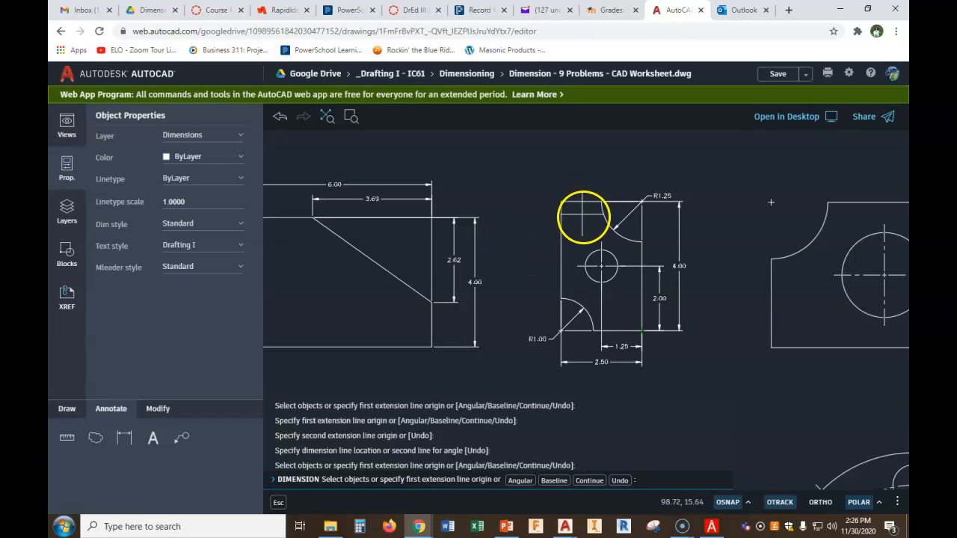
scroll(636, 249, up, 5)
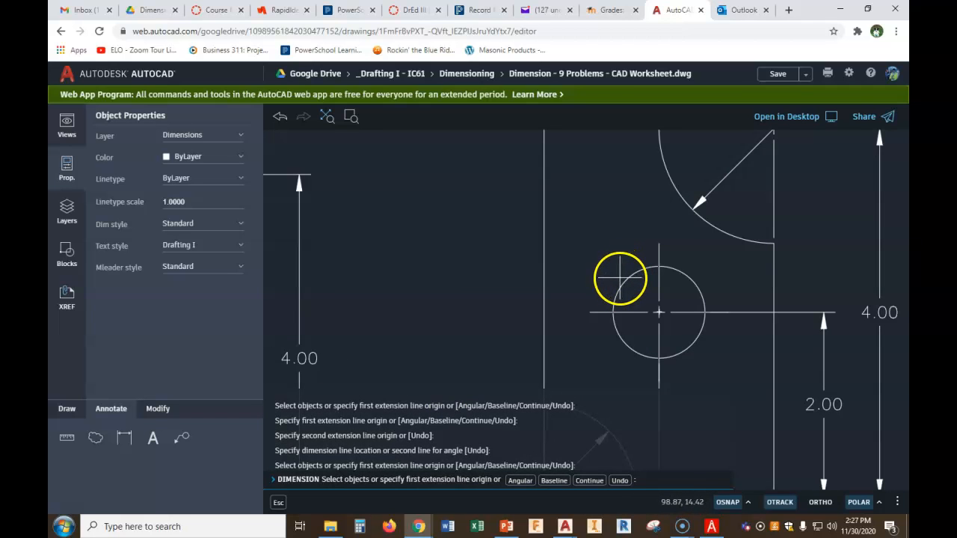
click(622, 284)
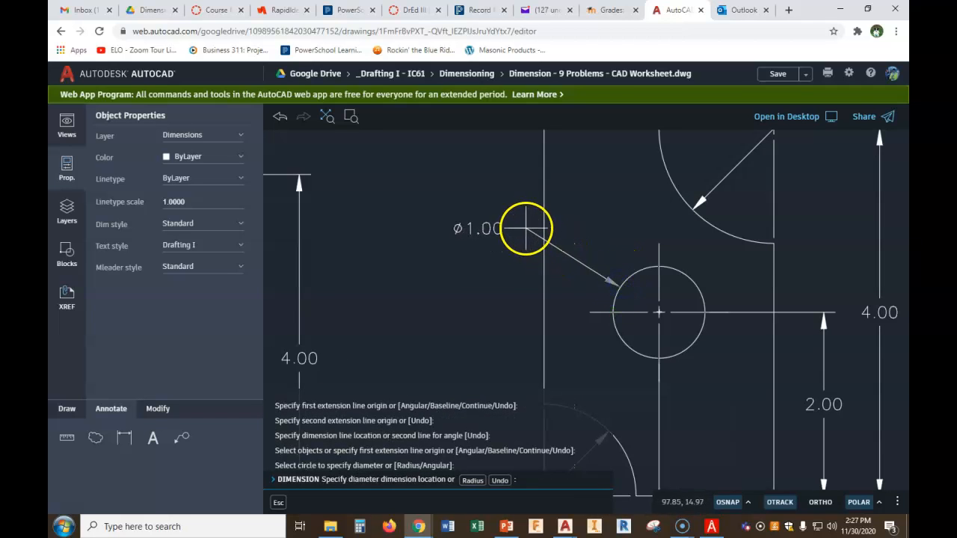
scroll(526, 223, down, 2)
scroll(526, 223, down, 1)
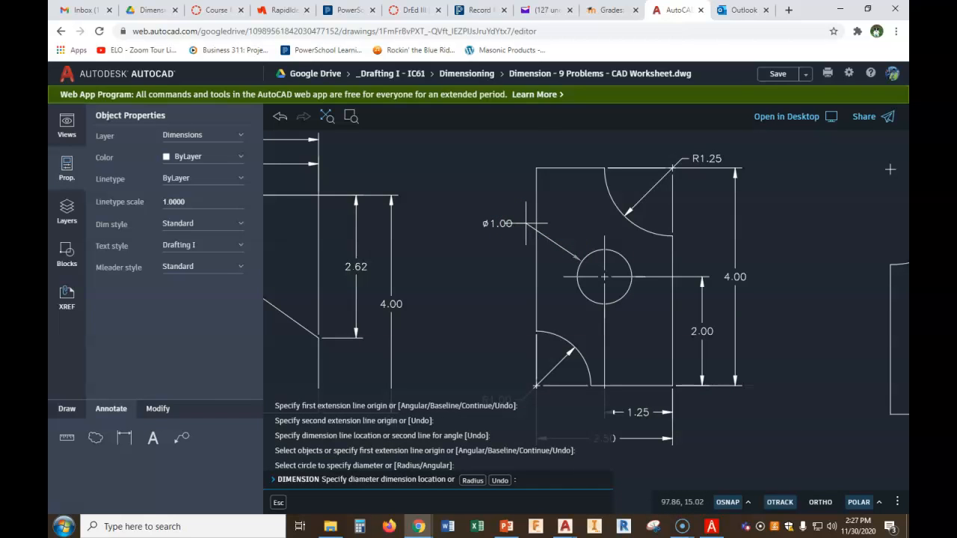
click(525, 223)
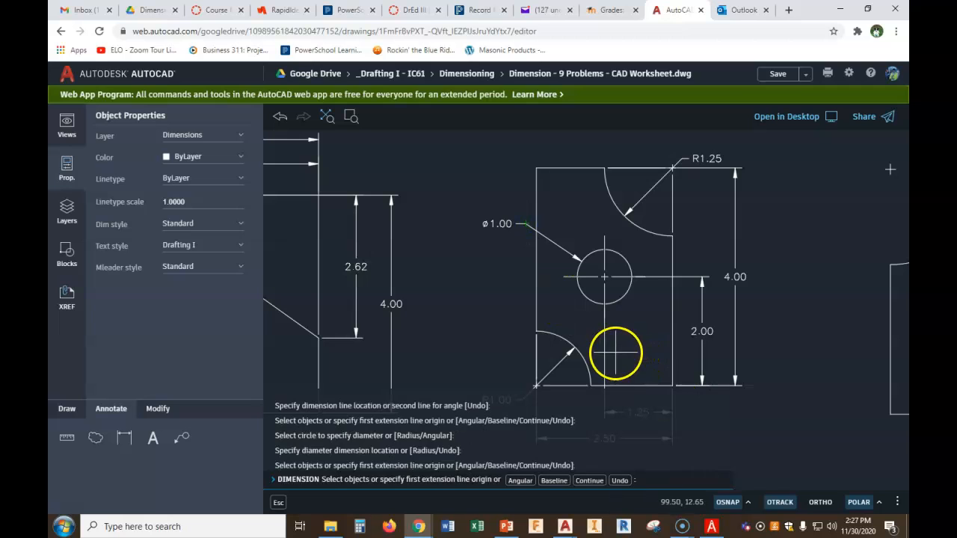
right_click(770, 271)
click(780, 285)
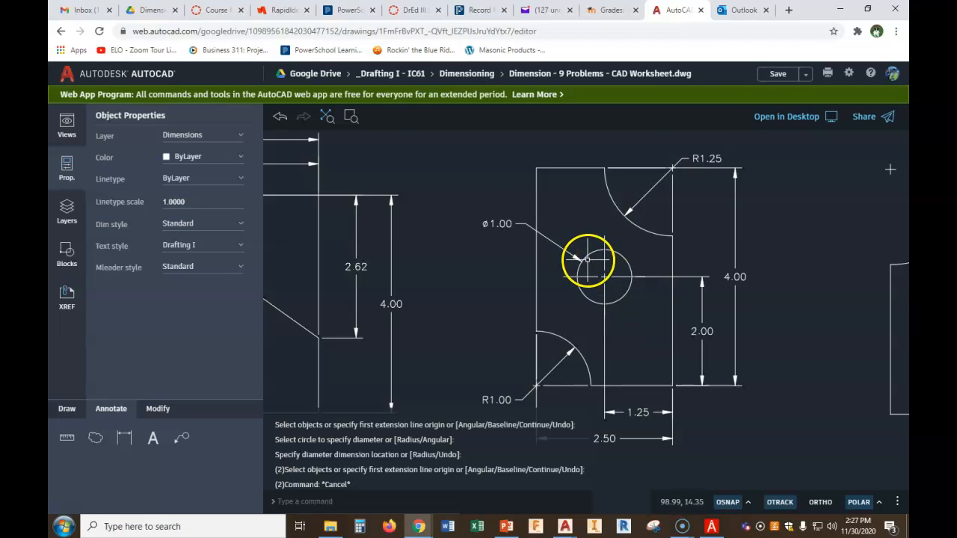
Add a multileader with the text Ø1.00 pointing at the hole, then delete it
scroll(583, 261, up, 3)
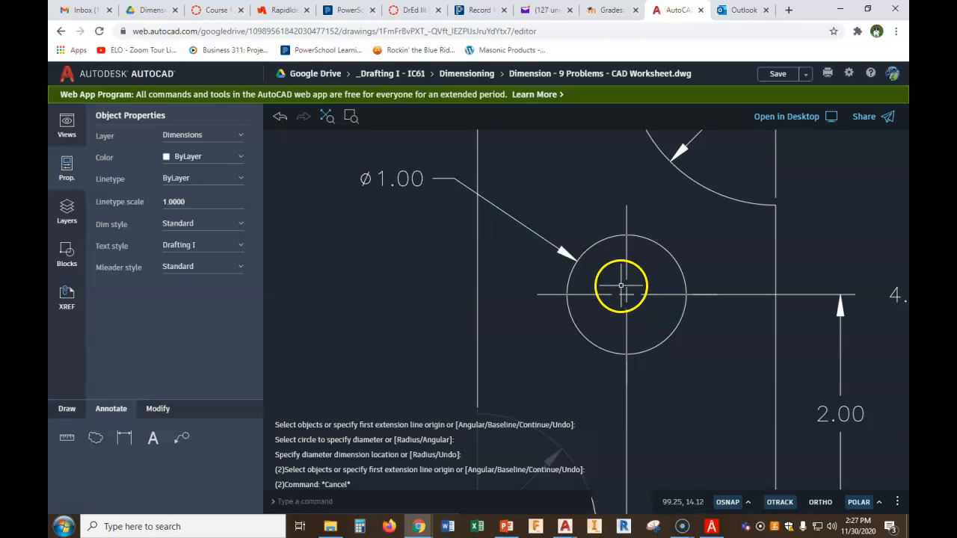
scroll(631, 276, down, 3)
click(187, 441)
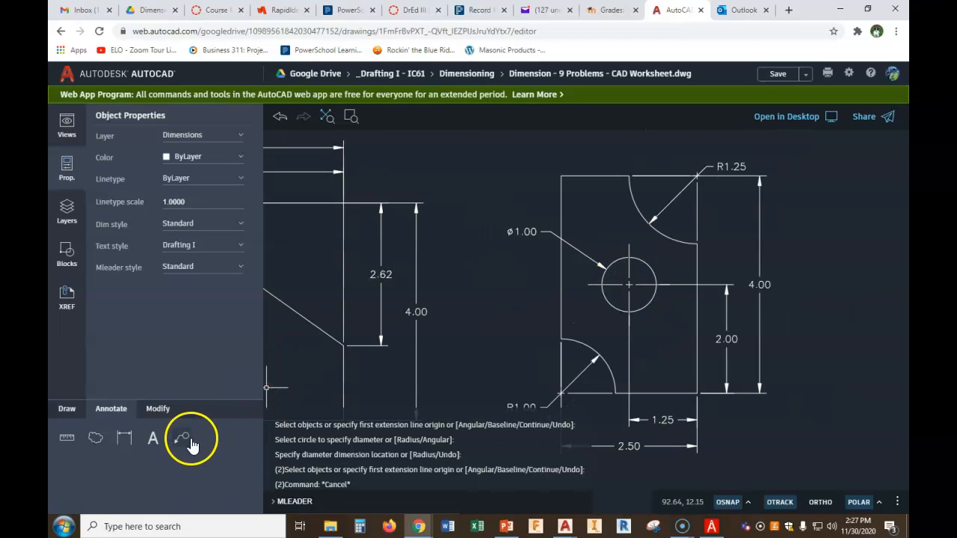
click(625, 258)
click(547, 207)
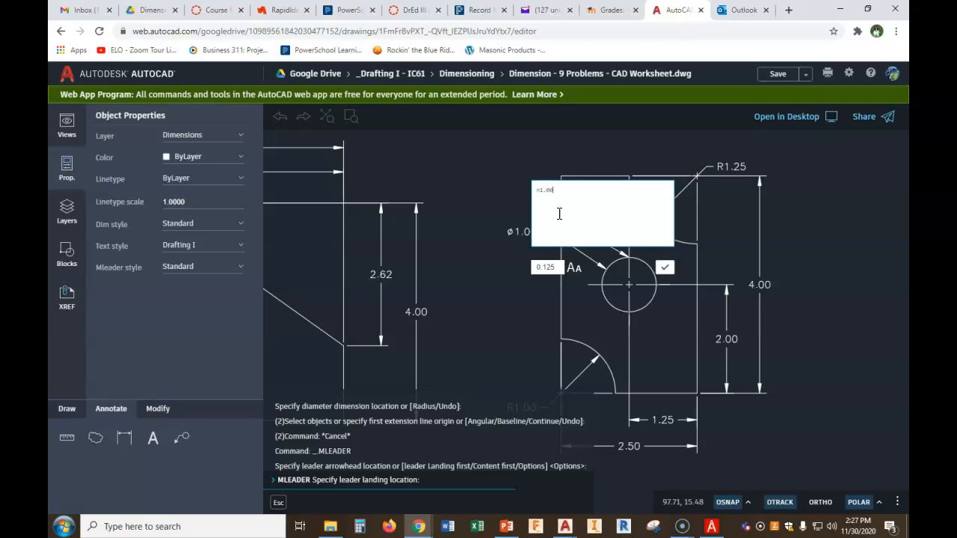
click(664, 268)
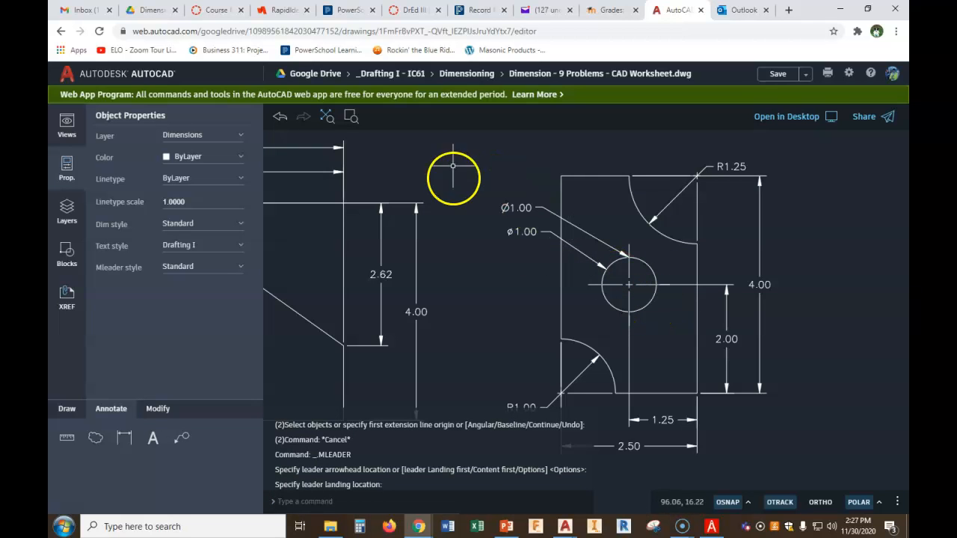
scroll(570, 239, up, 2)
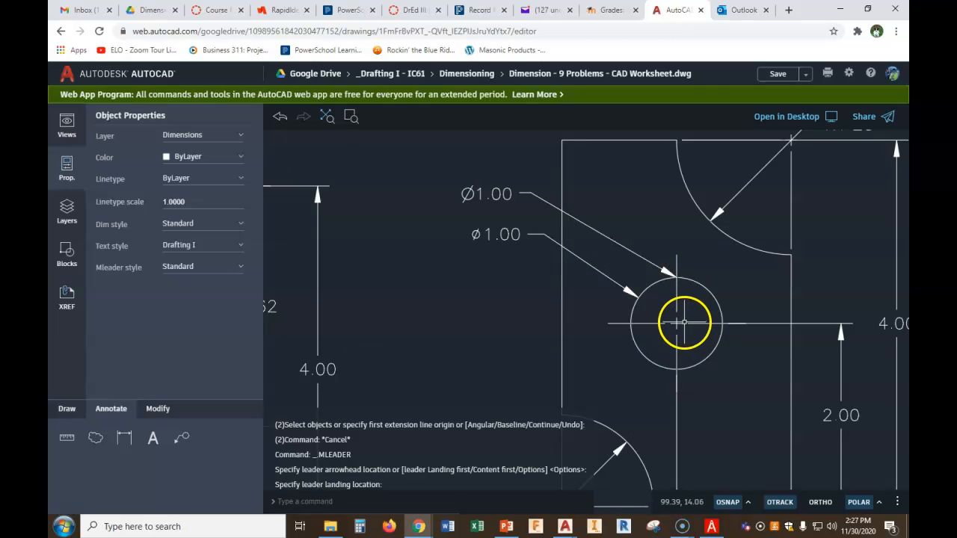
key(Escape)
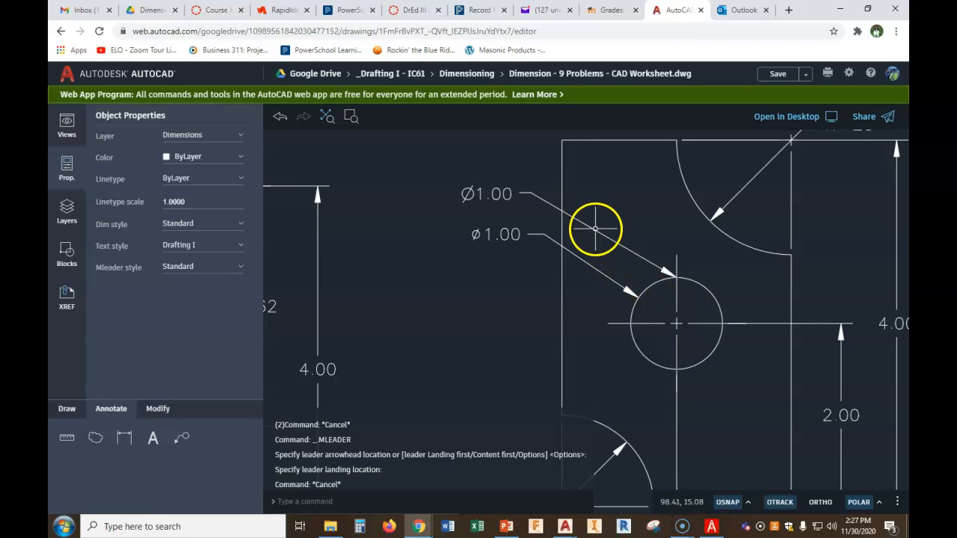
click(595, 230)
key(Delete)
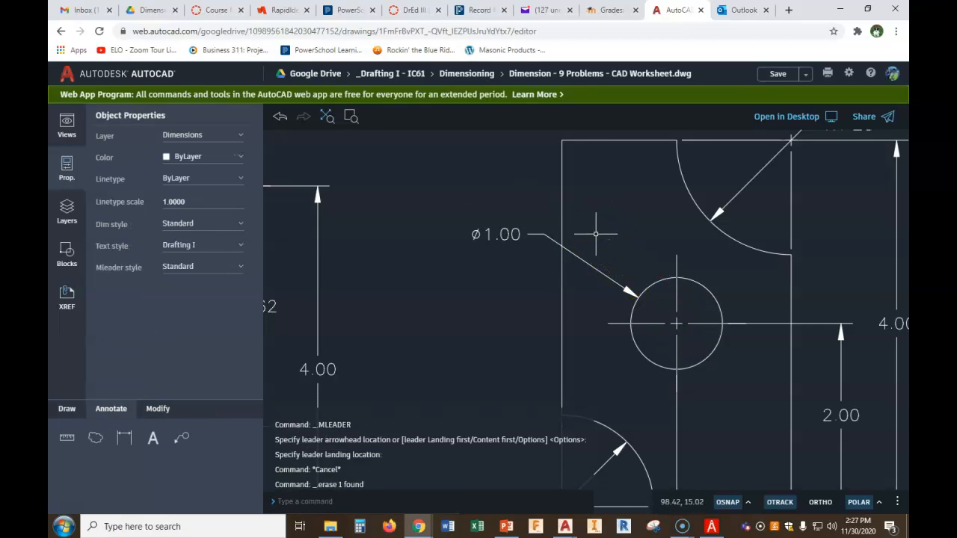
Add another Ø1.00 multileader from the hole's centre and move its arrowhead onto the circle's edge
middle_drag(463, 306, 472, 250)
click(180, 437)
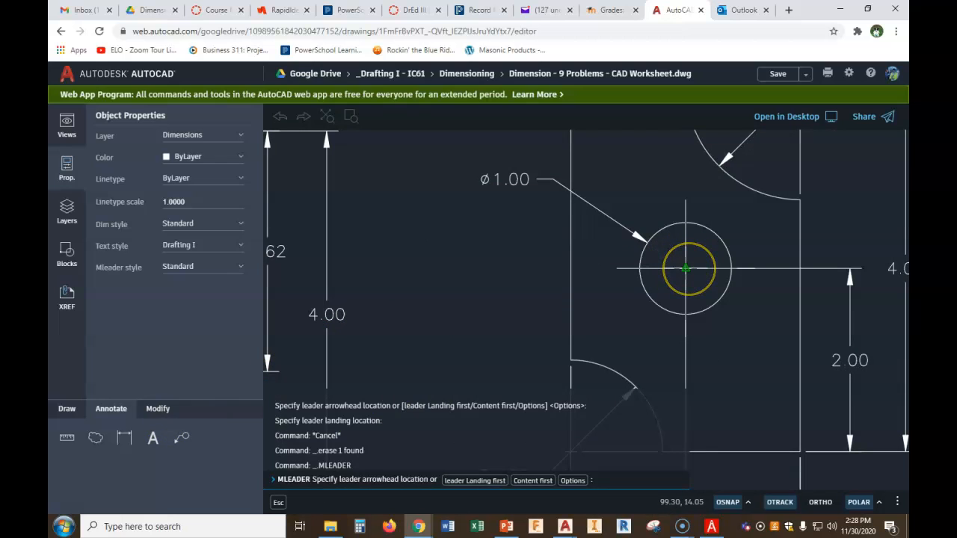
click(686, 268)
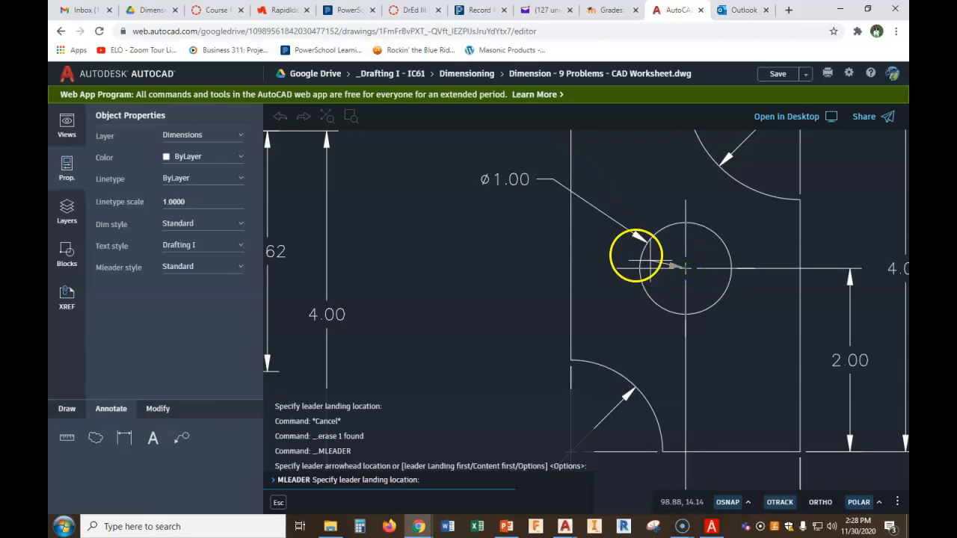
click(546, 205)
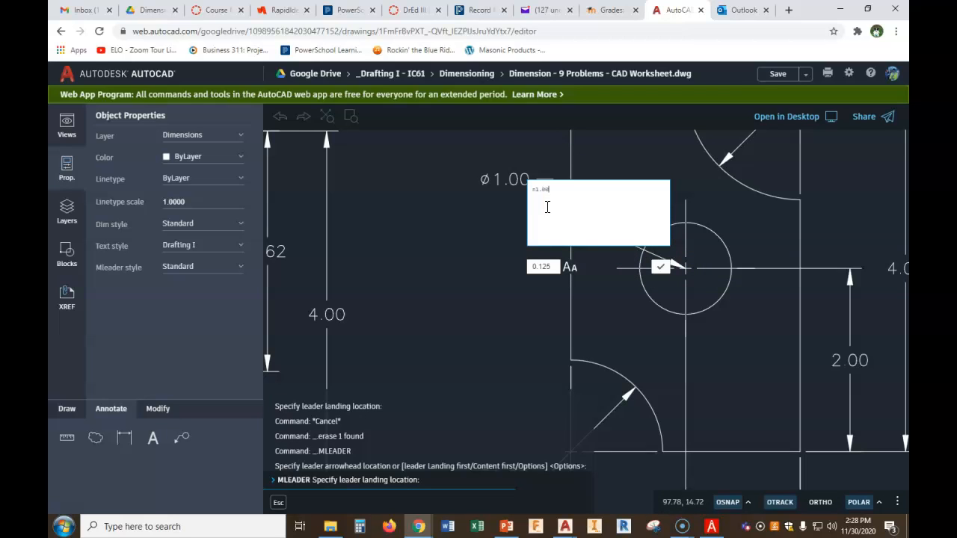
click(661, 266)
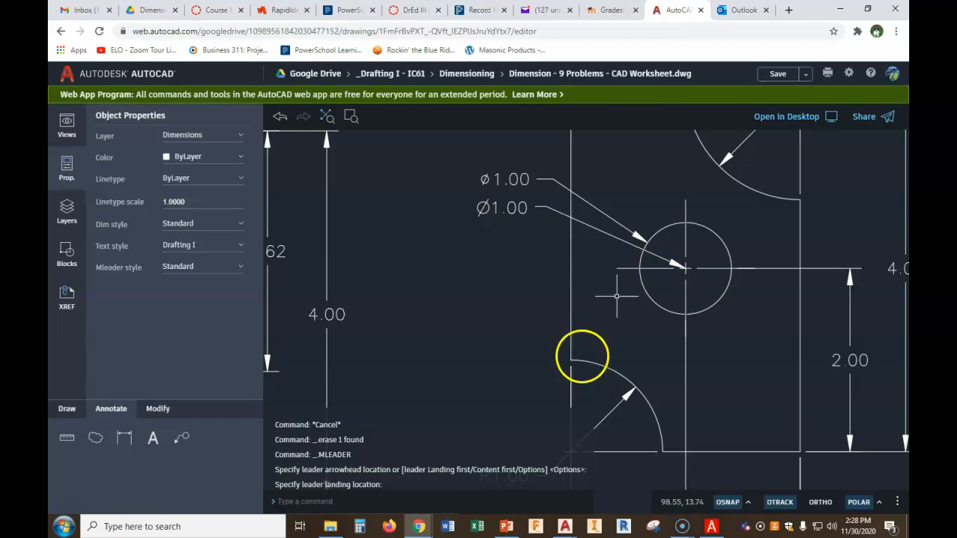
scroll(677, 289, up, 1)
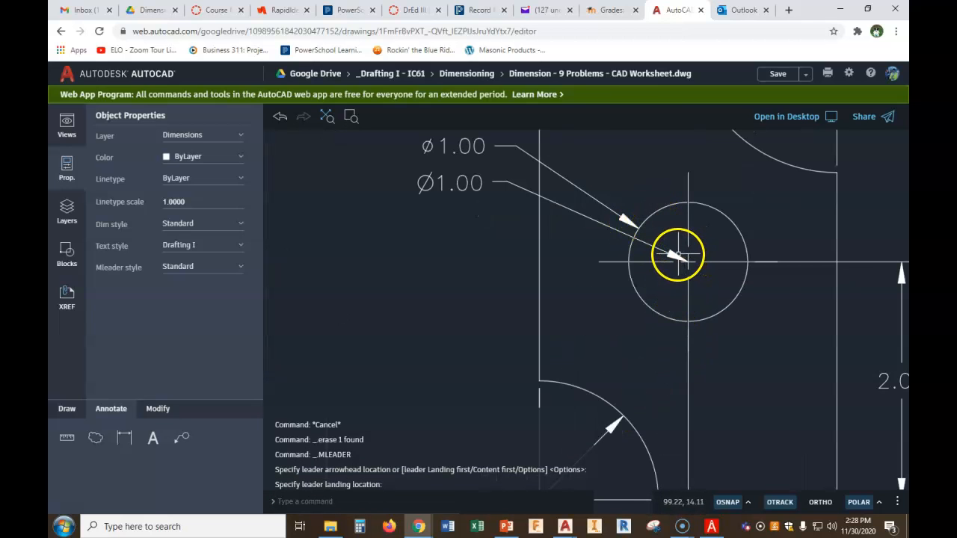
click(676, 255)
click(688, 261)
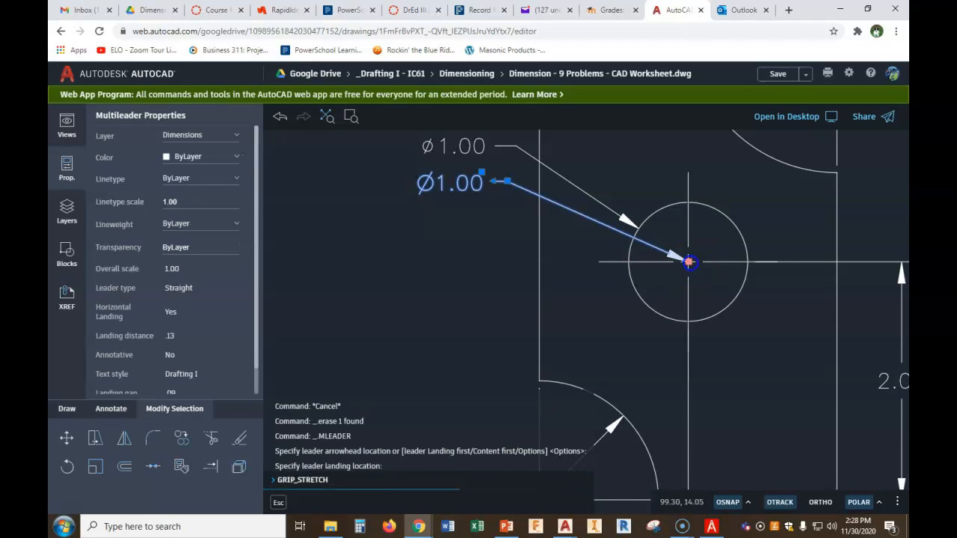
click(634, 239)
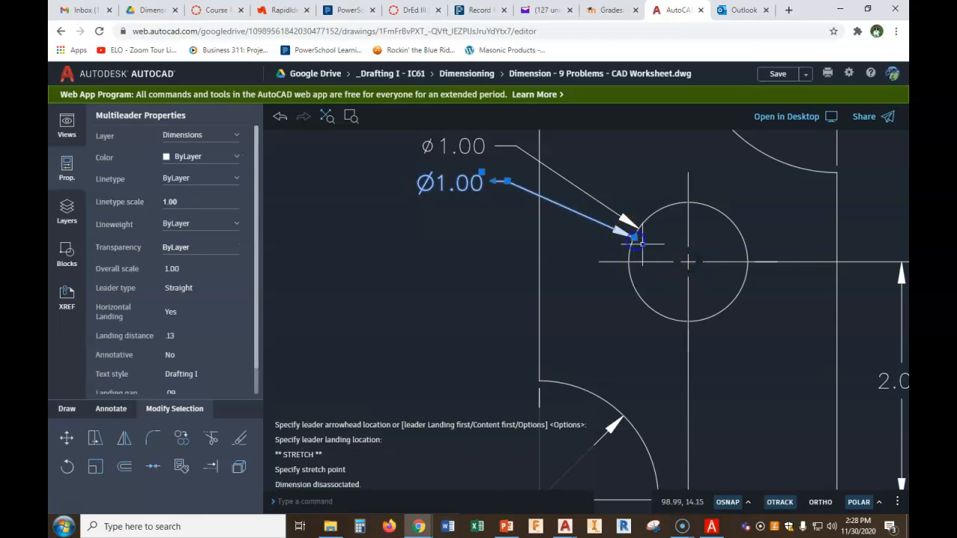
key(Escape)
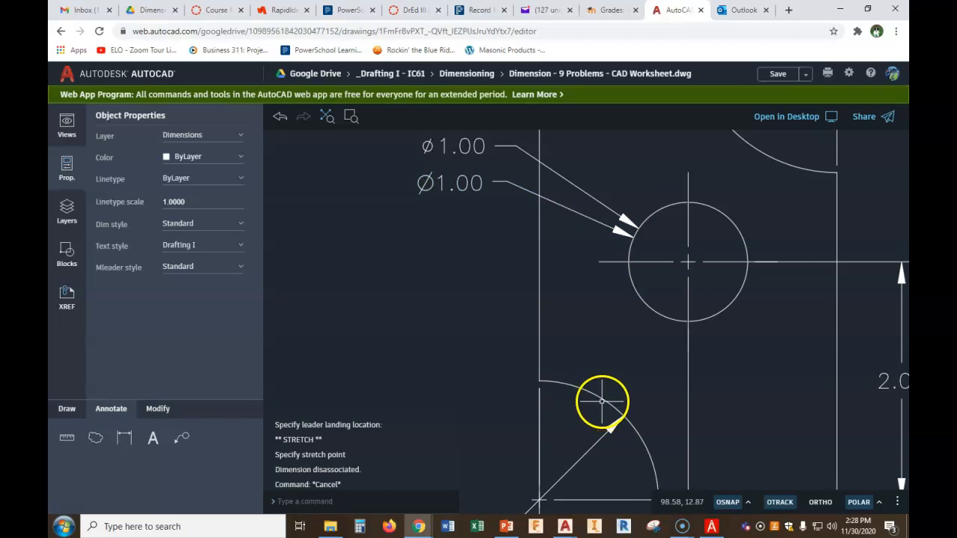
Delete the Ø1.00 multileader from the hole
click(513, 168)
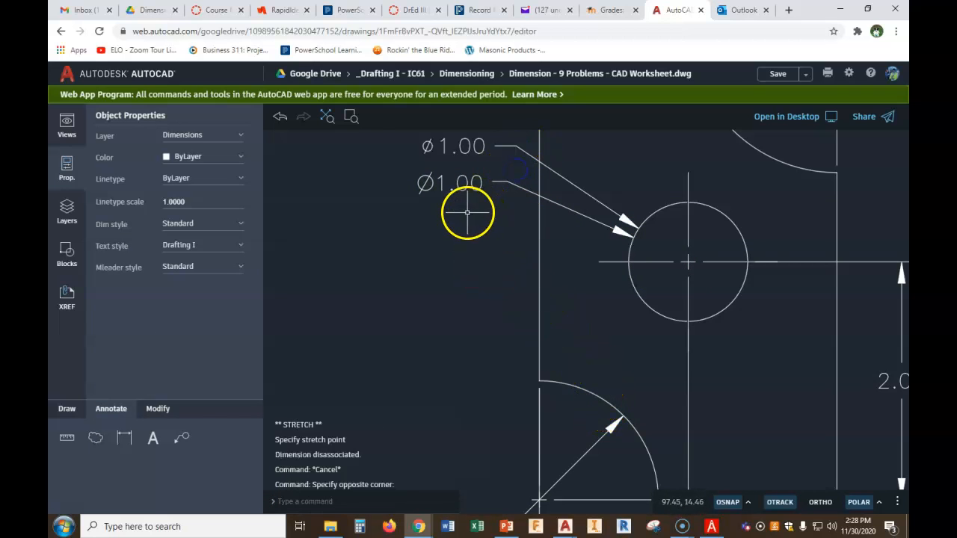
key(Escape)
click(494, 182)
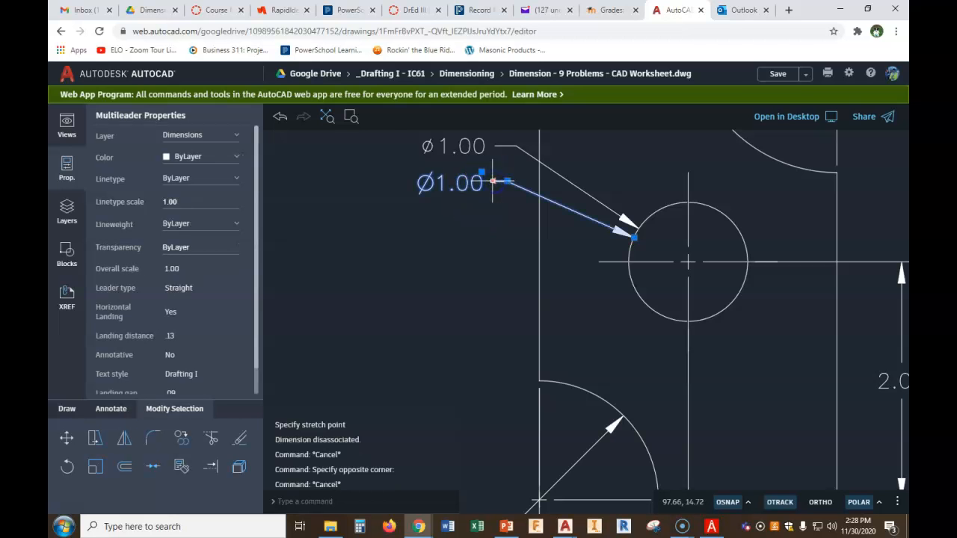
key(Delete)
Dimension the fifth part's vertical distance from its bottom edge to the hole's centreline, placed on its left side
scroll(487, 213, down, 5)
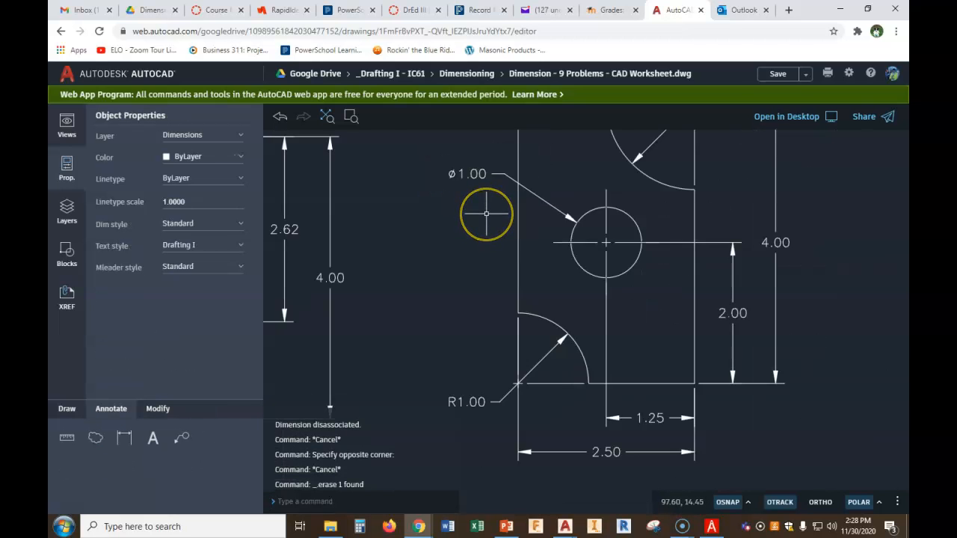
middle_drag(608, 181, 501, 232)
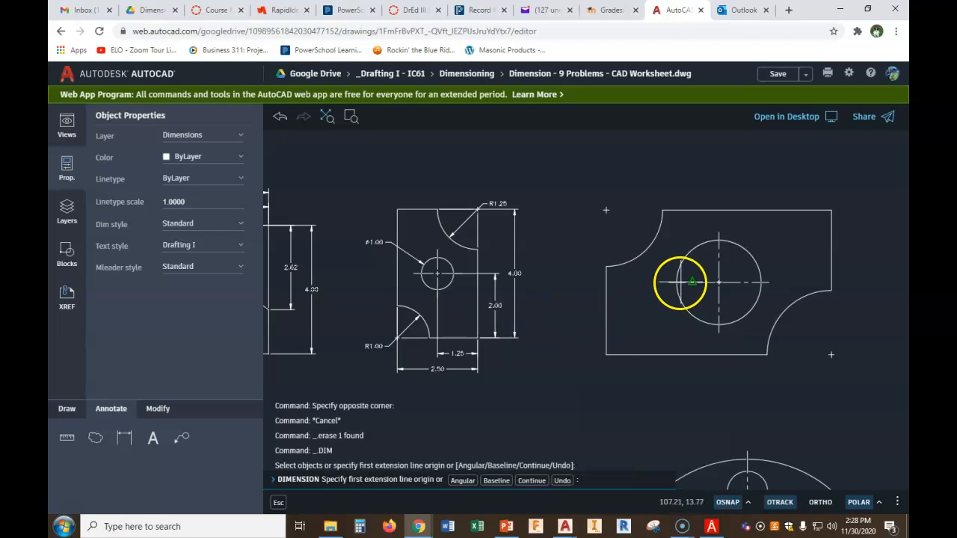
click(675, 282)
click(607, 354)
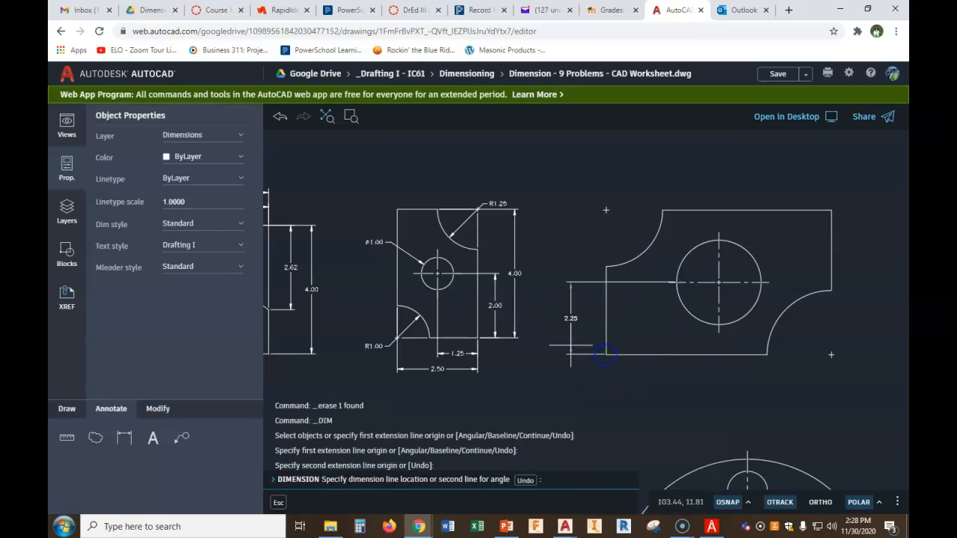
click(584, 339)
Dimension the horizontal distance from the part's bottom left corner to the hole's centre, placed below the part
right_click(584, 341)
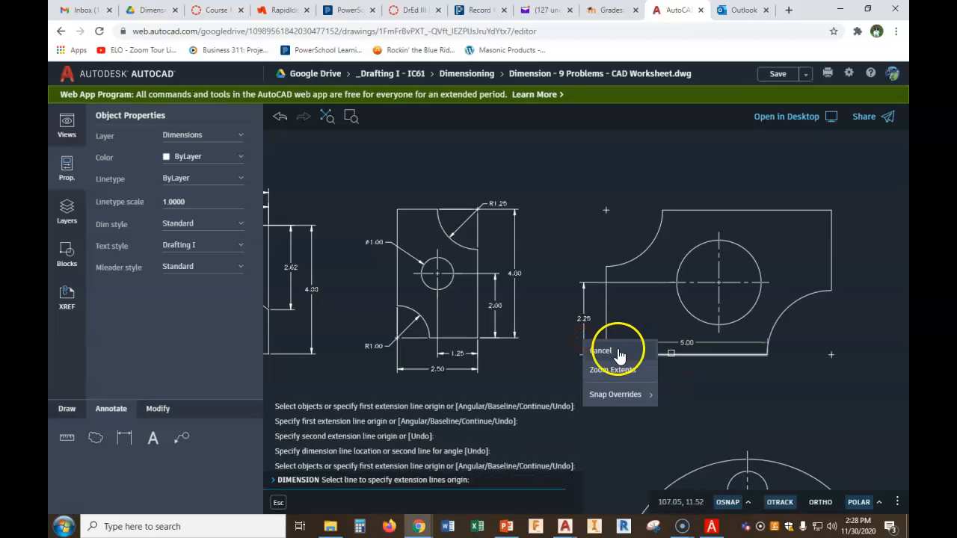
right_click(692, 335)
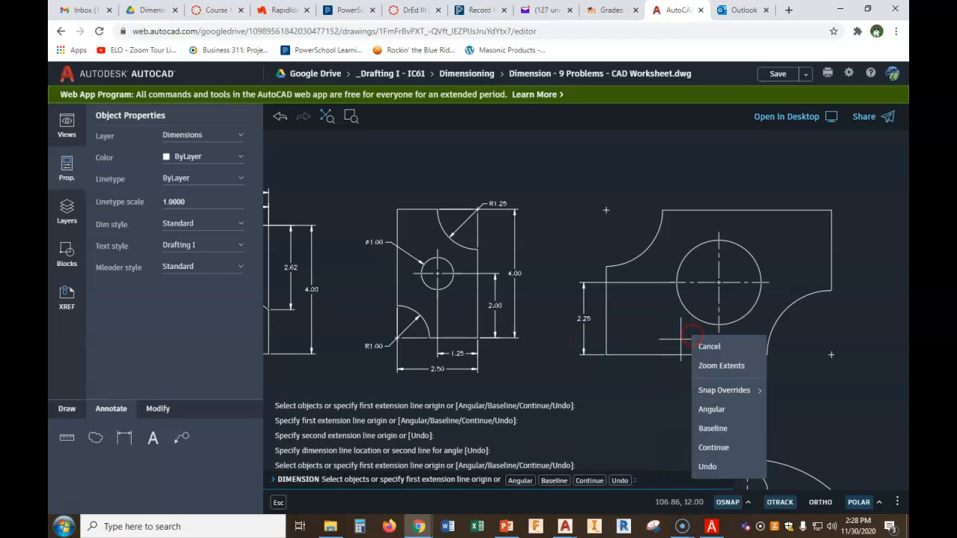
click(611, 358)
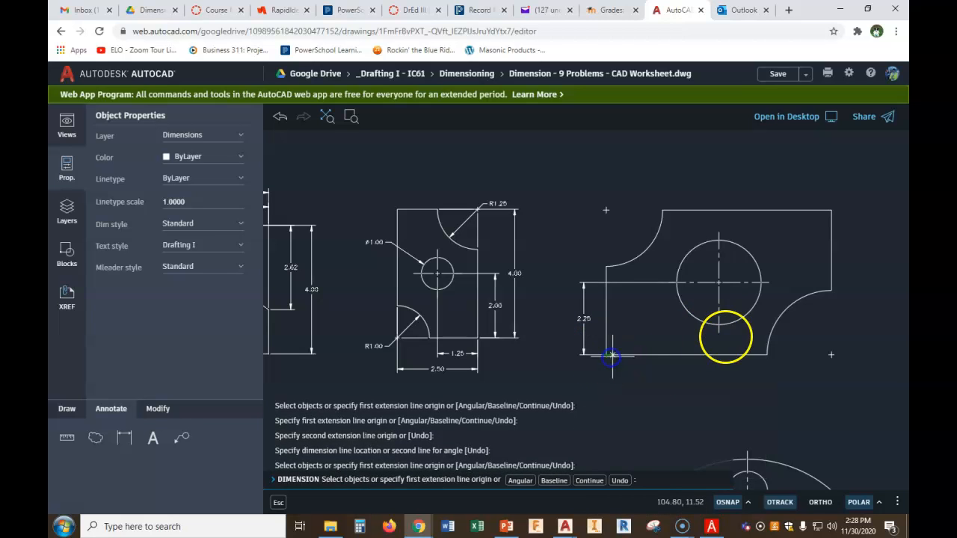
click(718, 324)
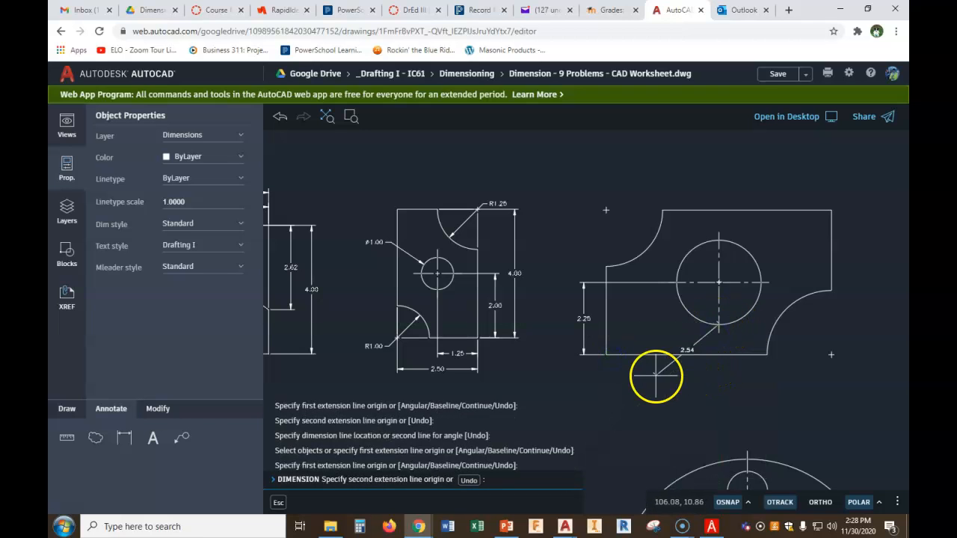
click(616, 355)
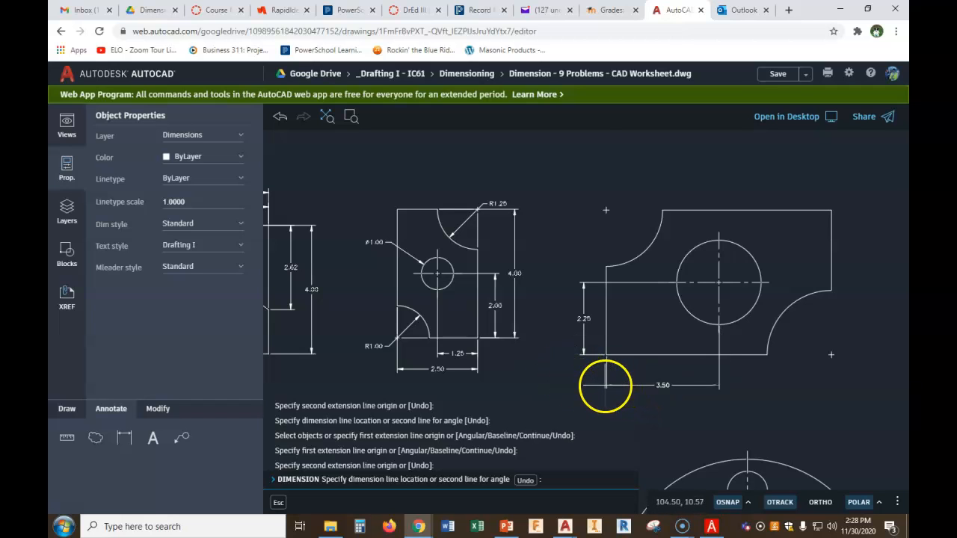
scroll(607, 388, up, 3)
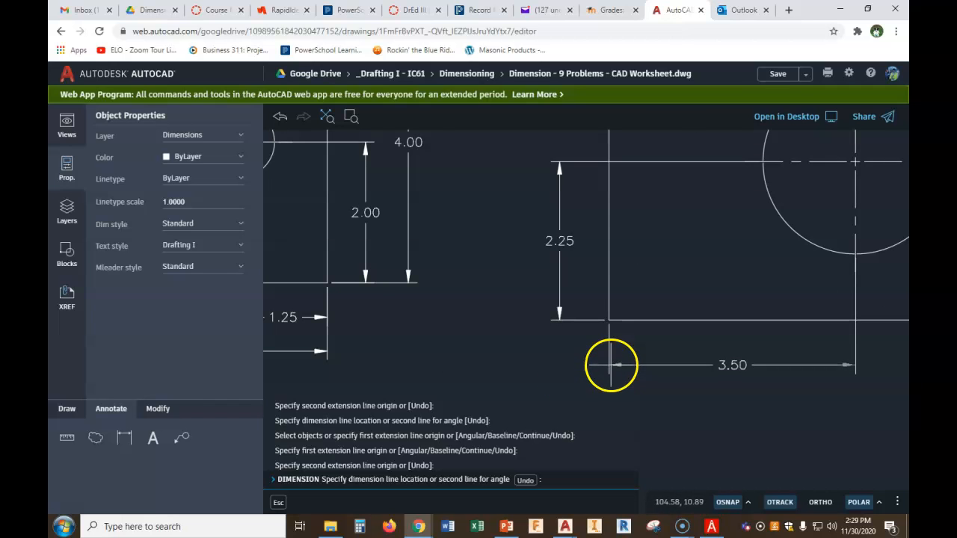
click(610, 362)
scroll(769, 325, down, 5)
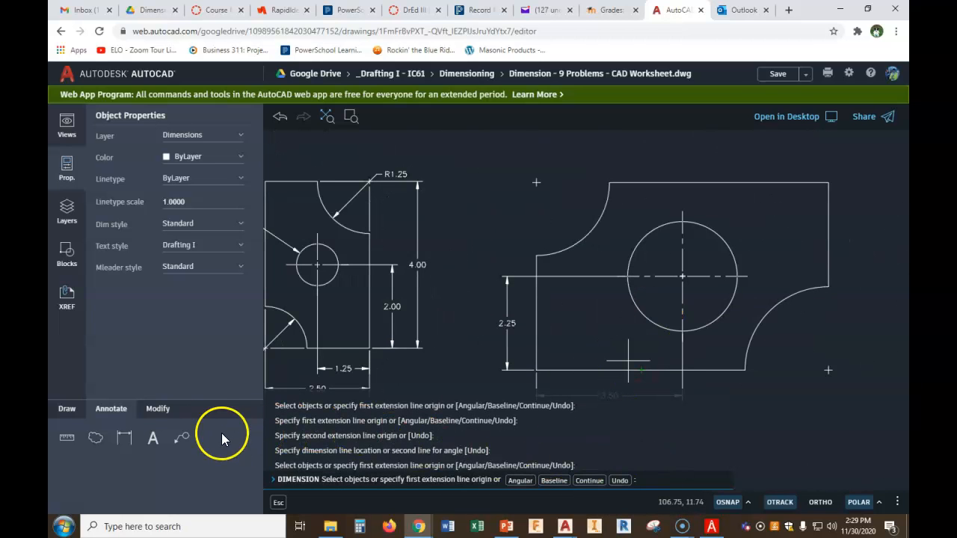
Add a multileader with no text from the upper left arc of the fifth part
click(181, 437)
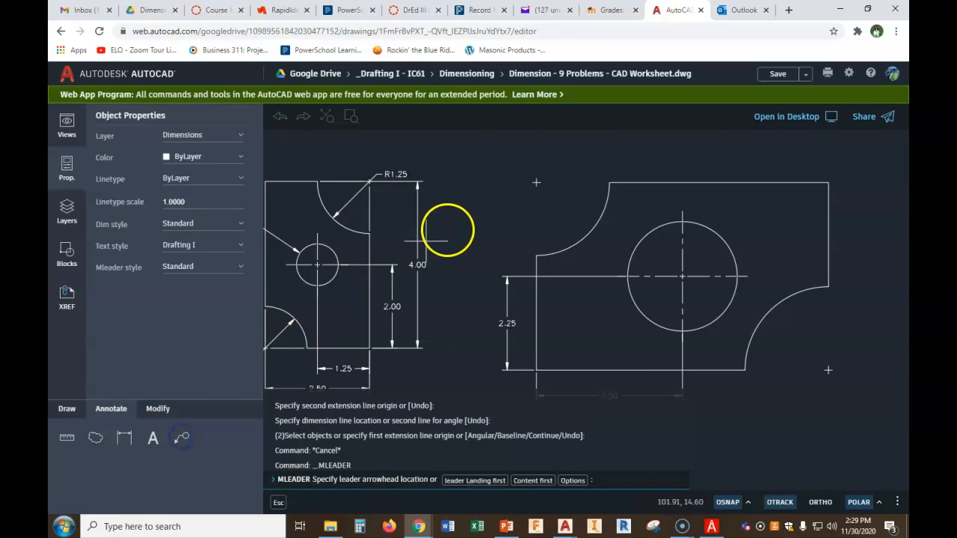
click(587, 232)
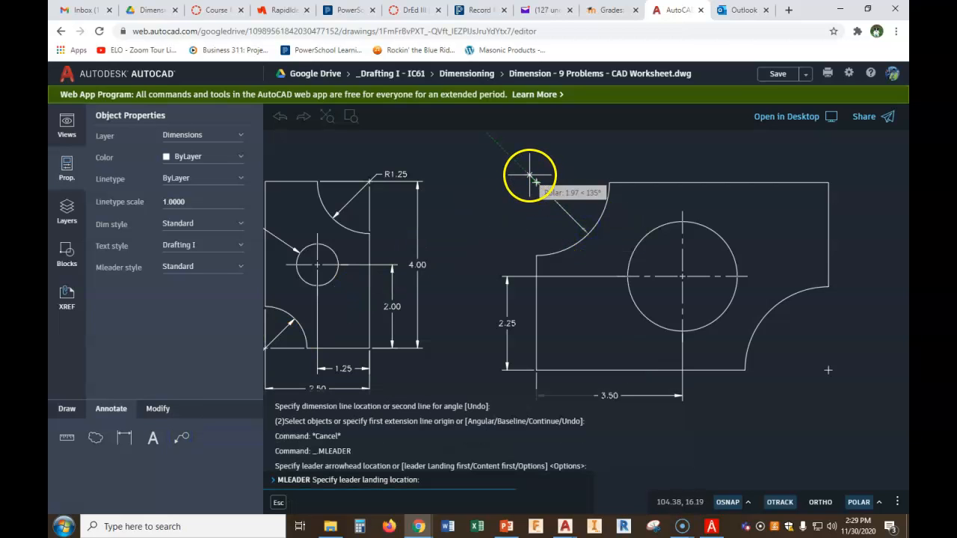
click(524, 169)
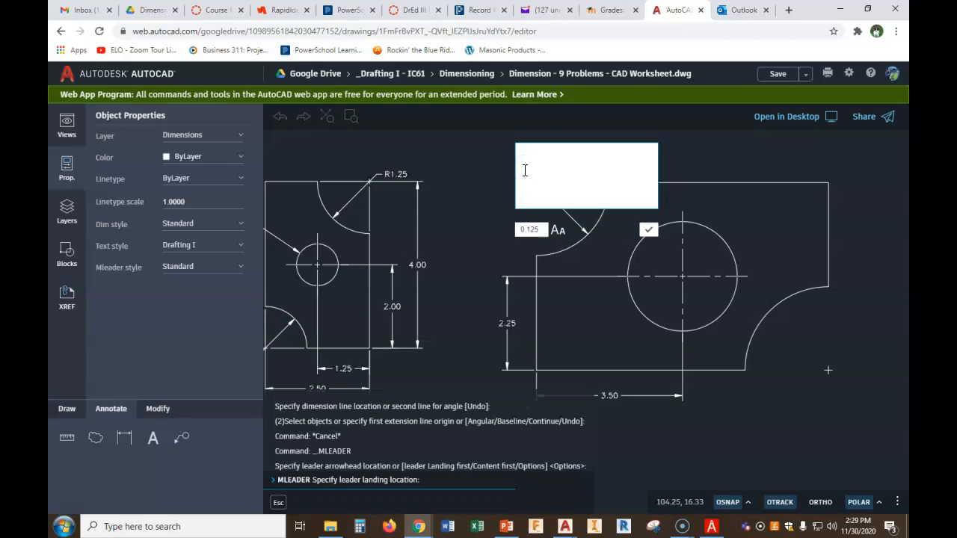
click(648, 230)
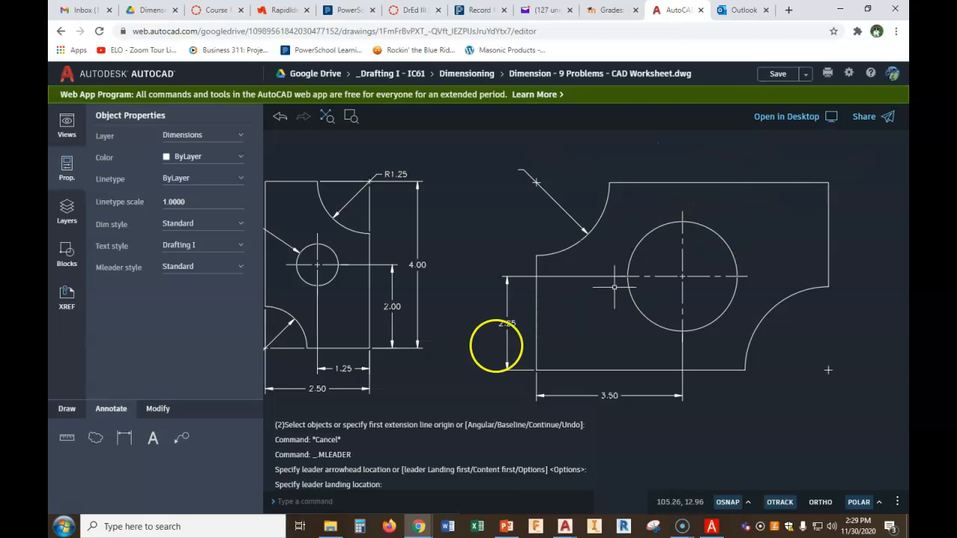
click(124, 438)
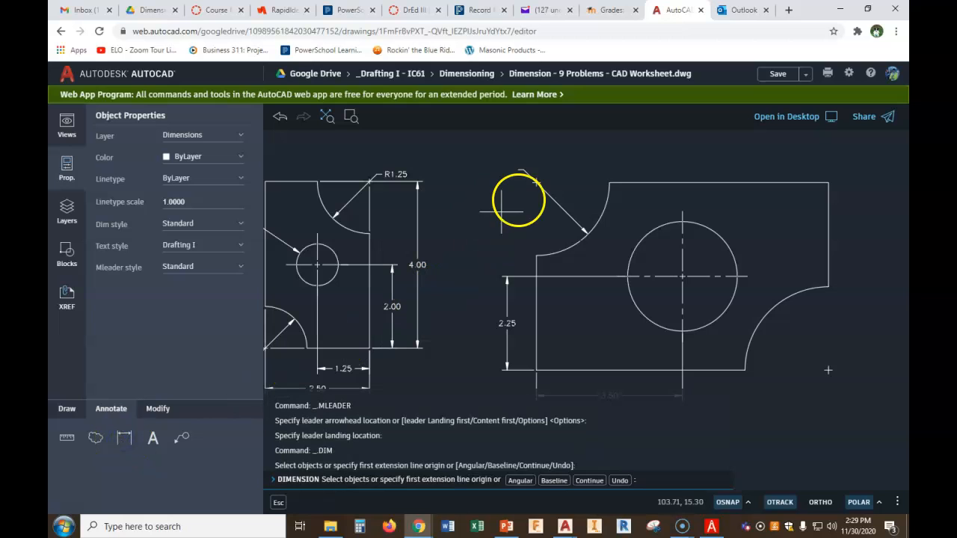
scroll(535, 185, up, 4)
click(538, 187)
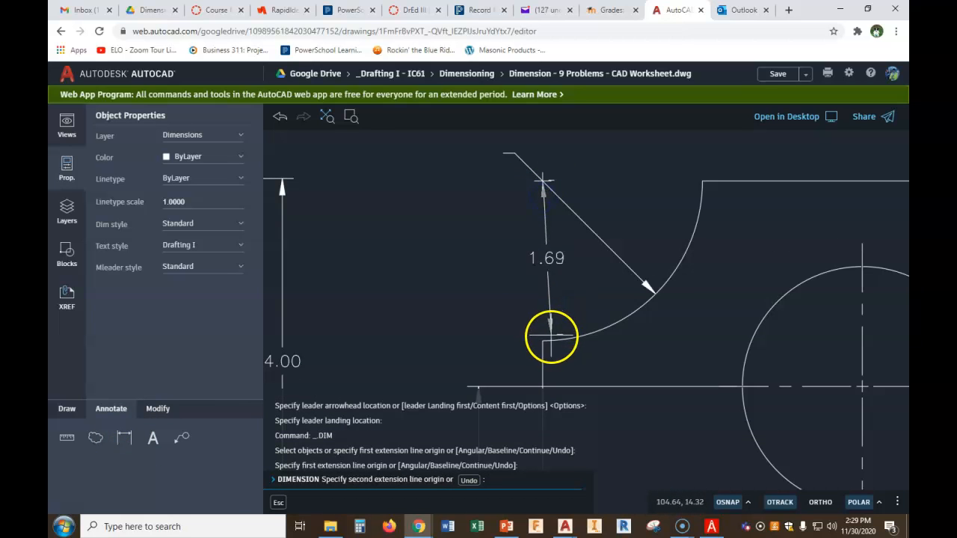
key(Escape)
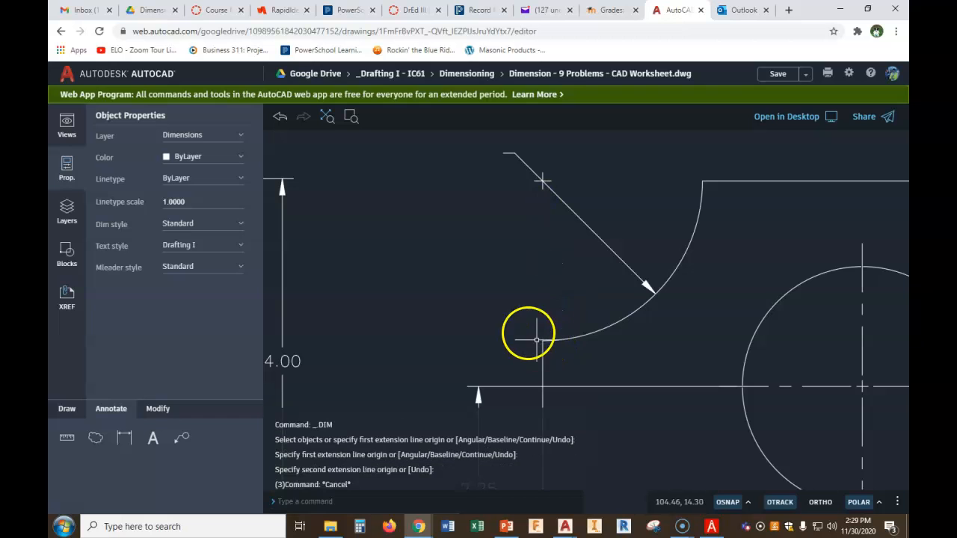
Delete the empty multileader from the upper left arc
click(506, 155)
click(507, 153)
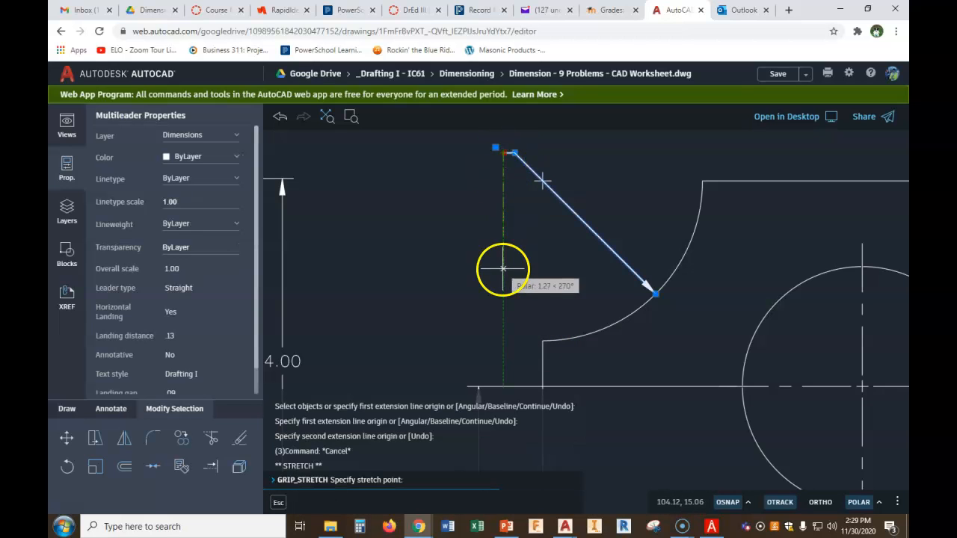
key(Escape)
key(Escape)
key(Escape)
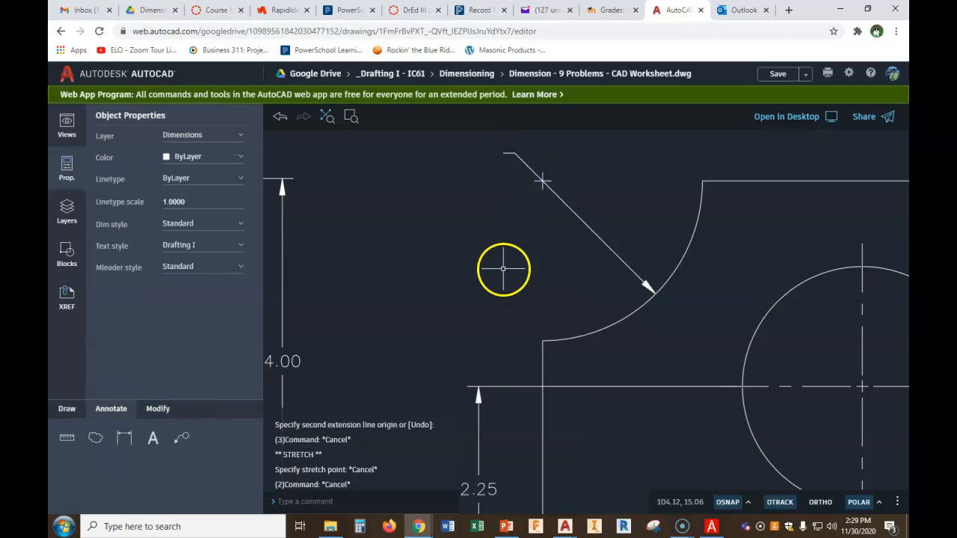
click(574, 214)
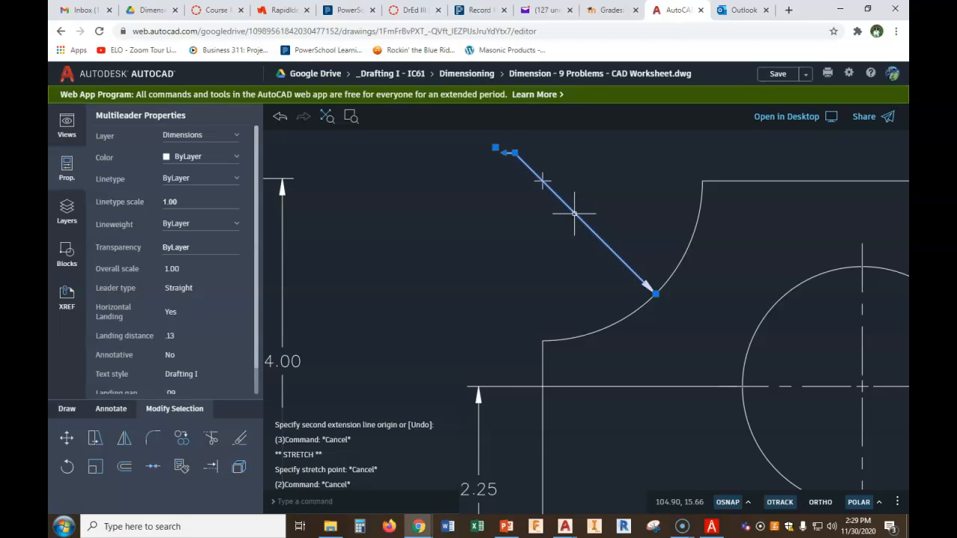
key(Delete)
click(181, 437)
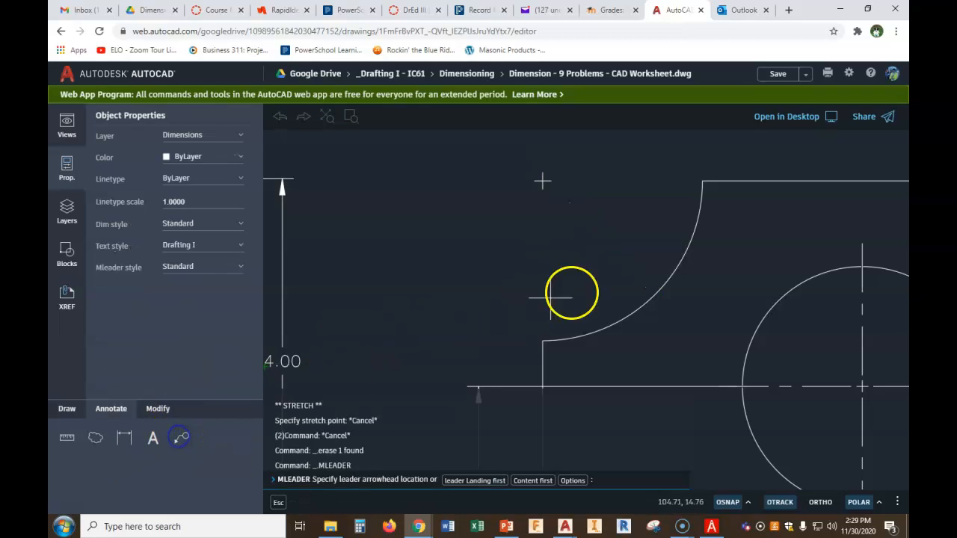
click(656, 294)
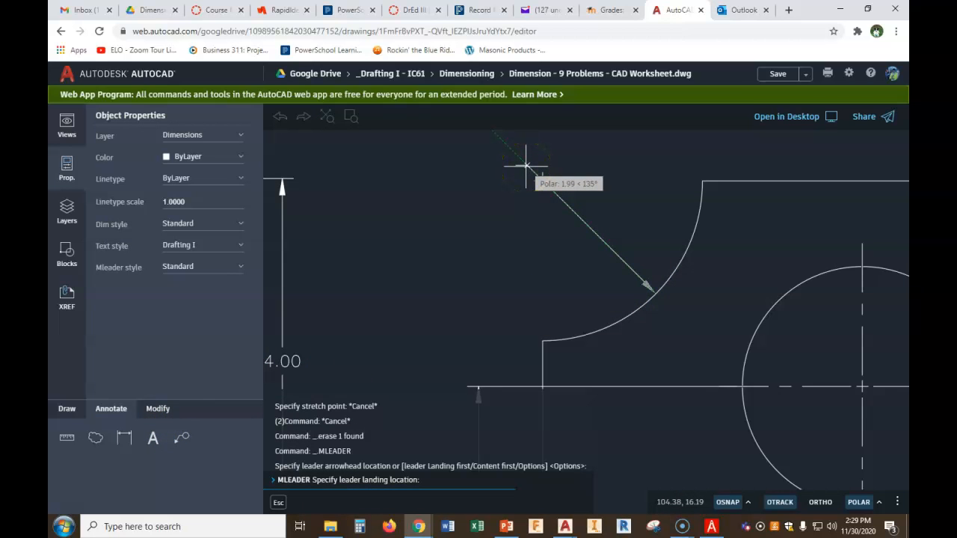
key(Escape)
click(124, 438)
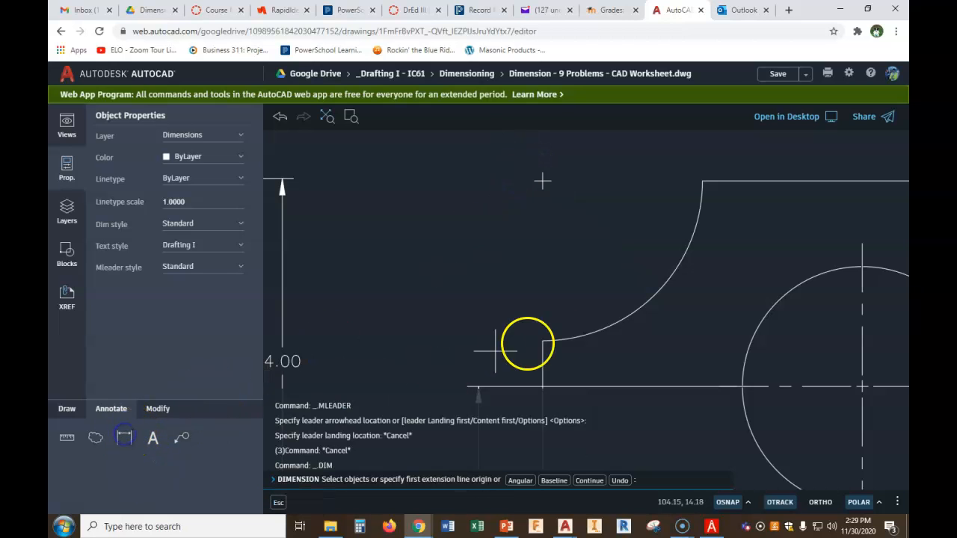
click(544, 341)
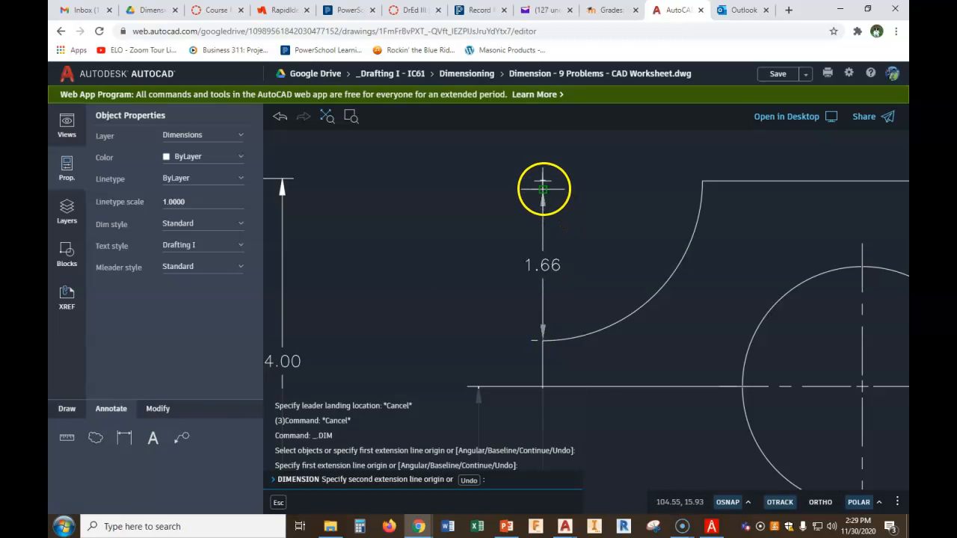
key(Escape)
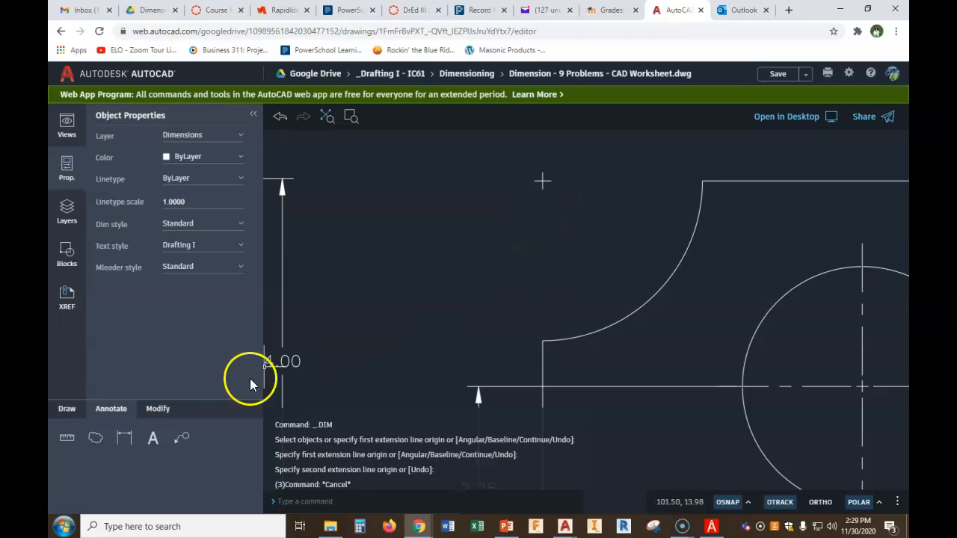
Add an R1.75 multileader to the upper left arc, with its landing above and left of the part
click(180, 438)
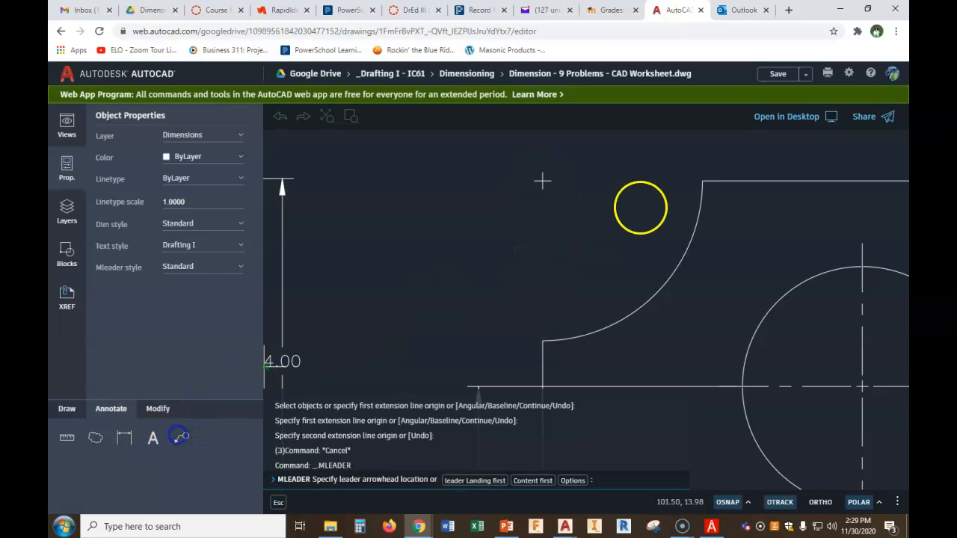
click(652, 290)
click(522, 159)
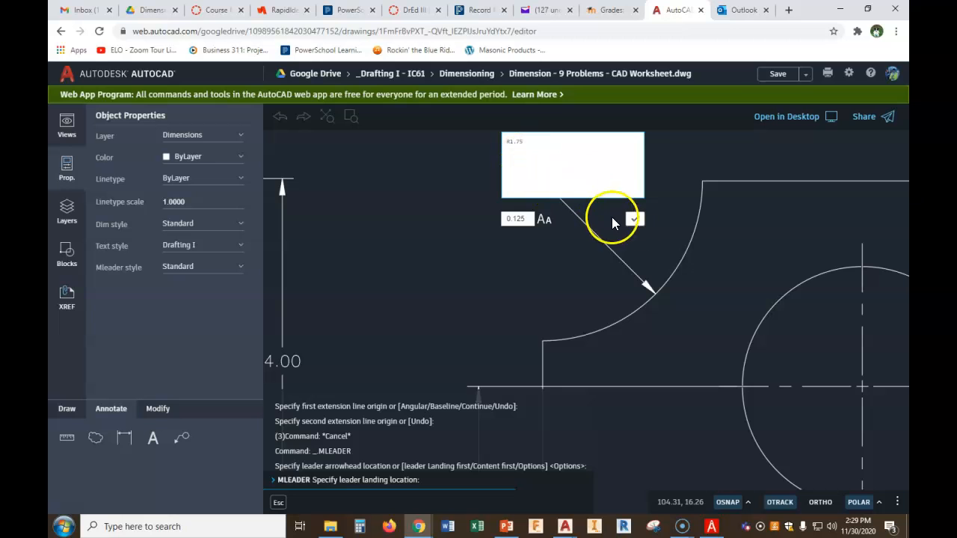
click(634, 219)
scroll(654, 272, down, 5)
mouse_move(733, 285)
middle_down()
mouse_move(549, 189)
mouse_move(528, 198)
middle_up()
click(183, 439)
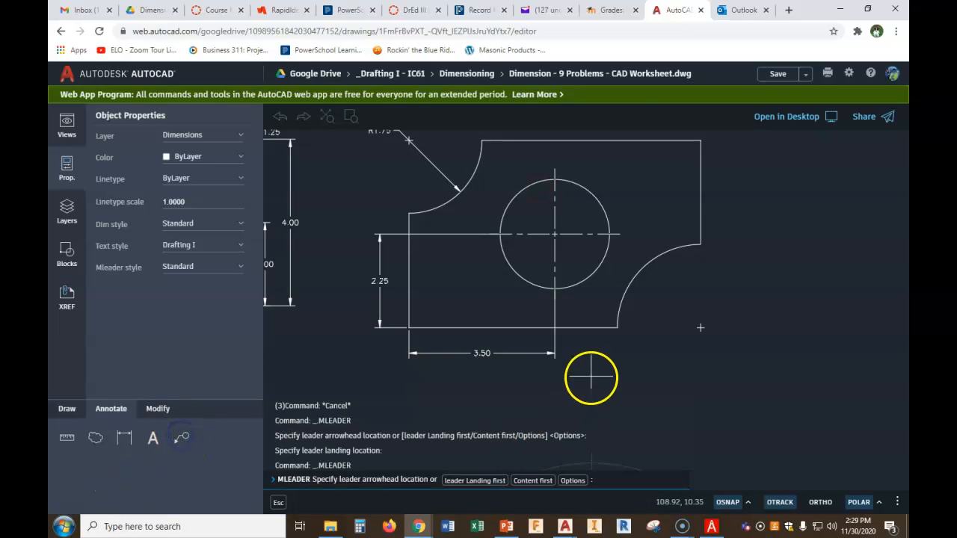
click(124, 438)
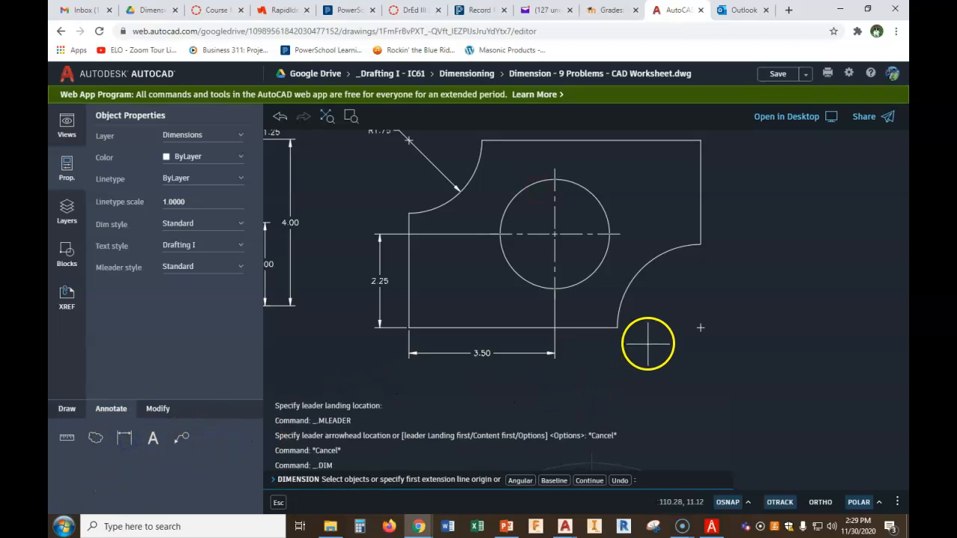
click(702, 247)
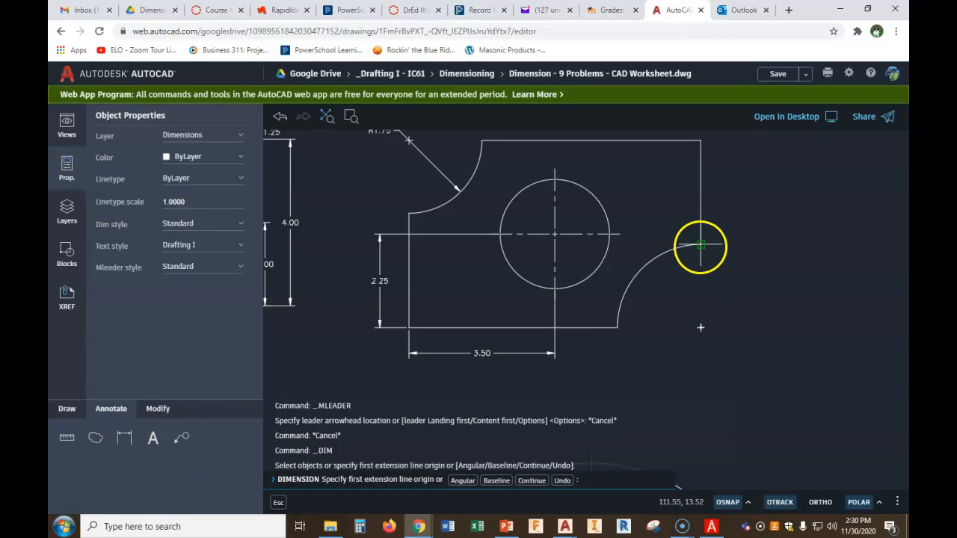
scroll(712, 325, up, 2)
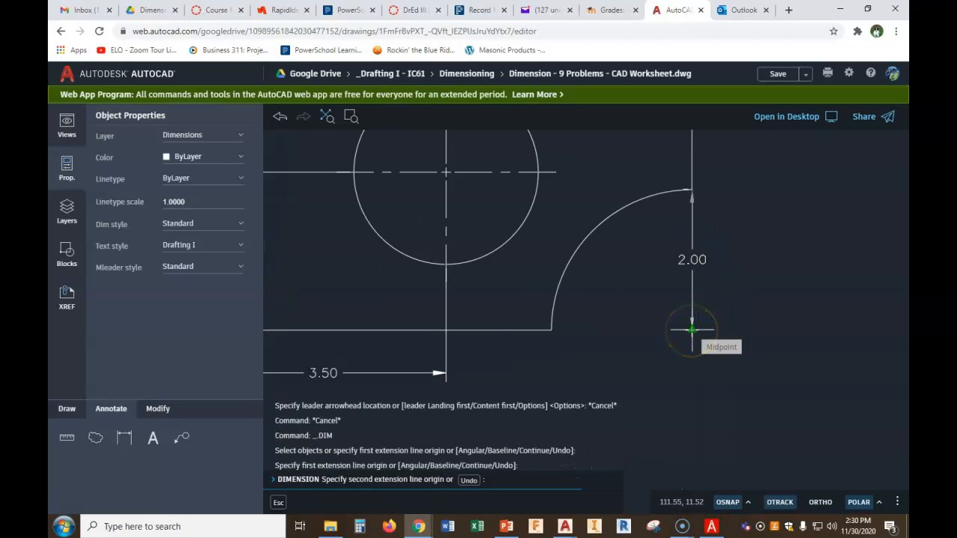
key(Escape)
key(Escape)
Add an R2.00 multileader to the lower right arc, with its landing below and right of the part
click(180, 440)
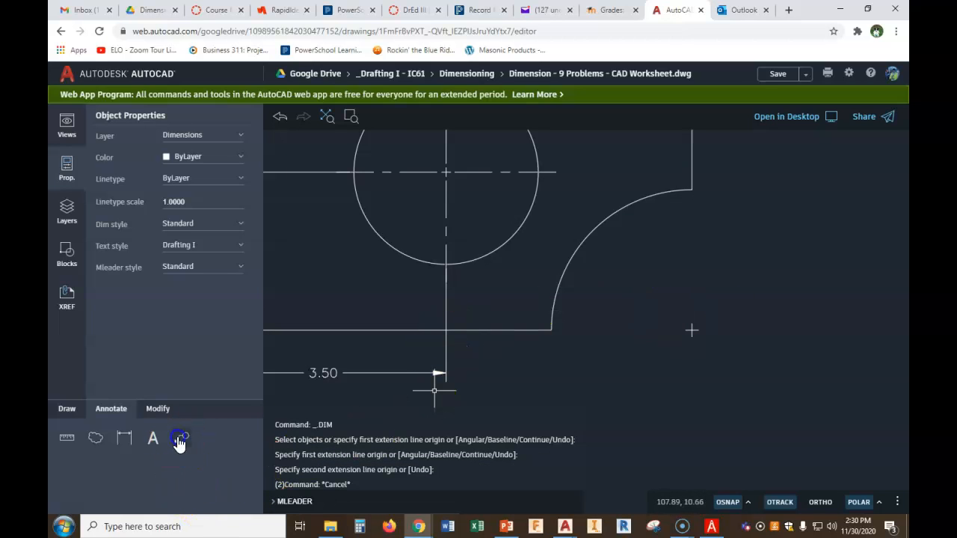
click(597, 236)
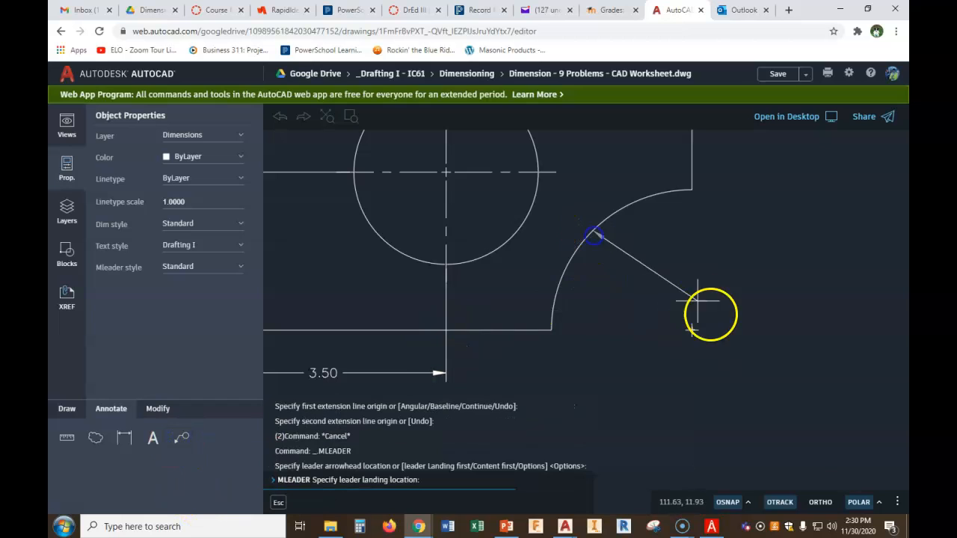
click(730, 366)
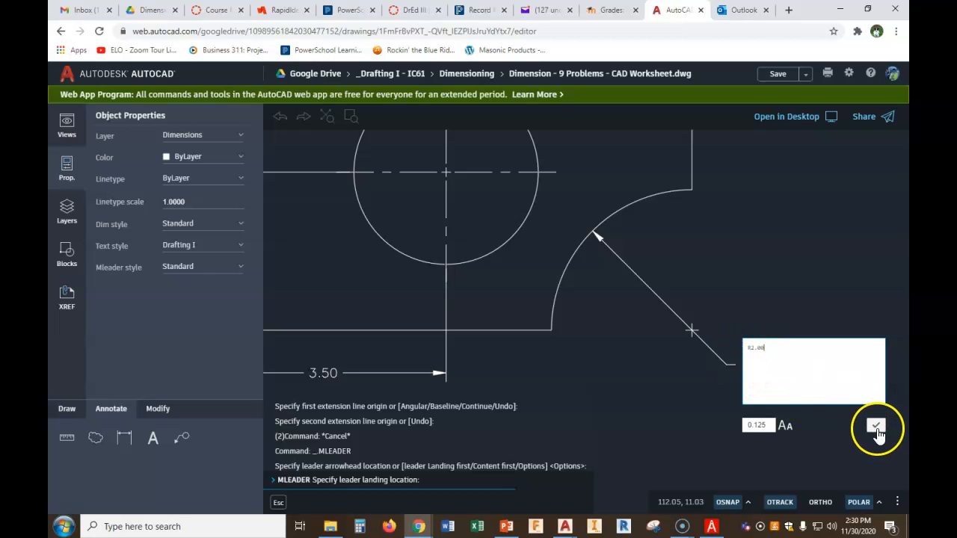
click(877, 431)
scroll(705, 396, down, 3)
middle_drag(641, 367, 647, 393)
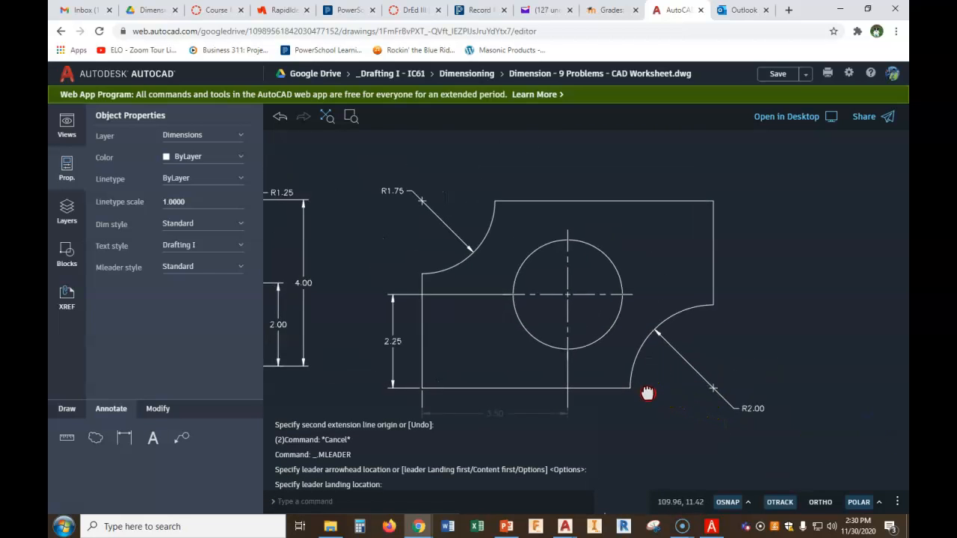
scroll(647, 393, down, 2)
middle_drag(635, 321, 637, 258)
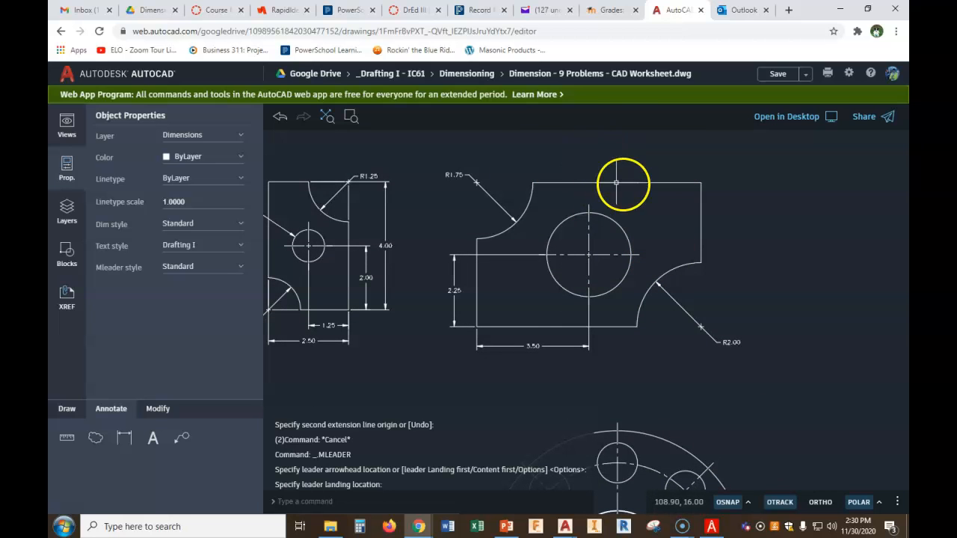
Dimension the large circle's diameter, placing the leader text above the part
click(124, 439)
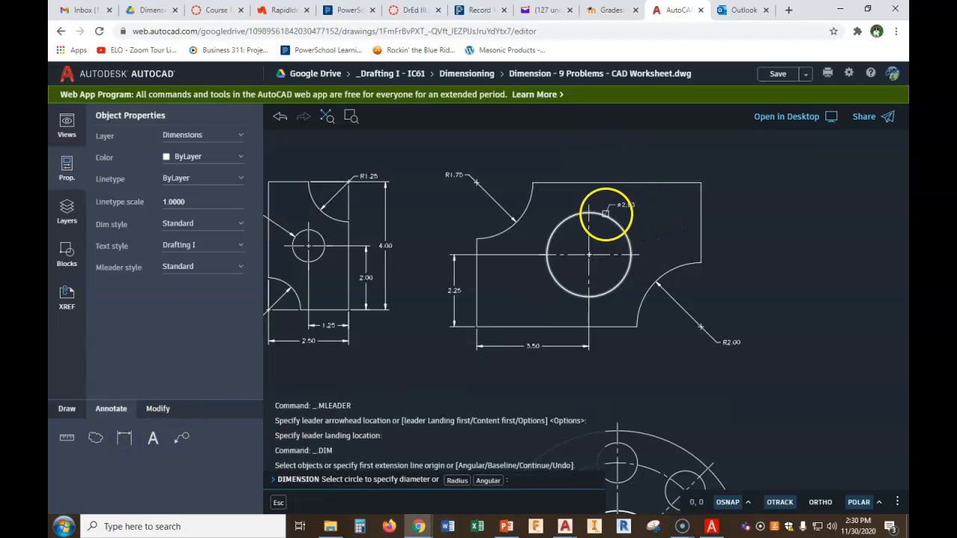
click(603, 214)
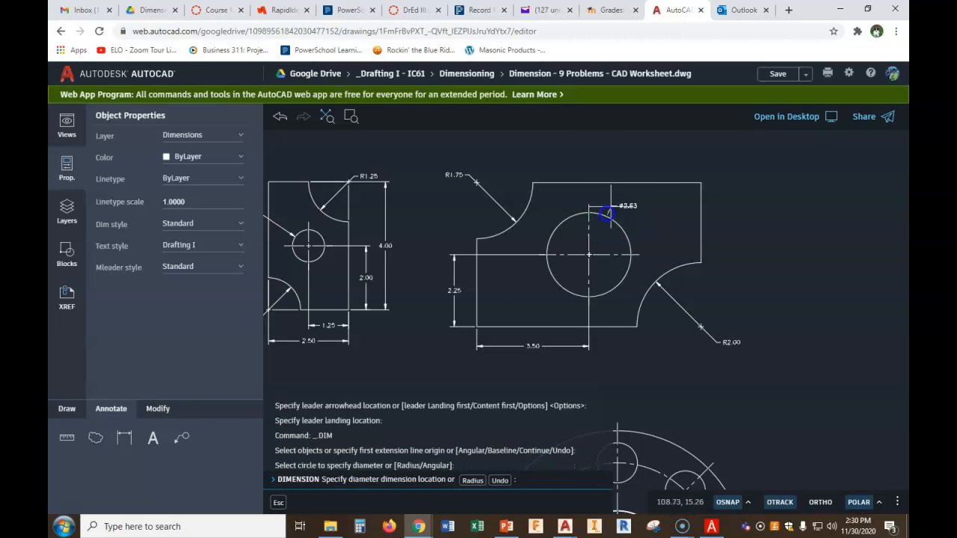
click(641, 169)
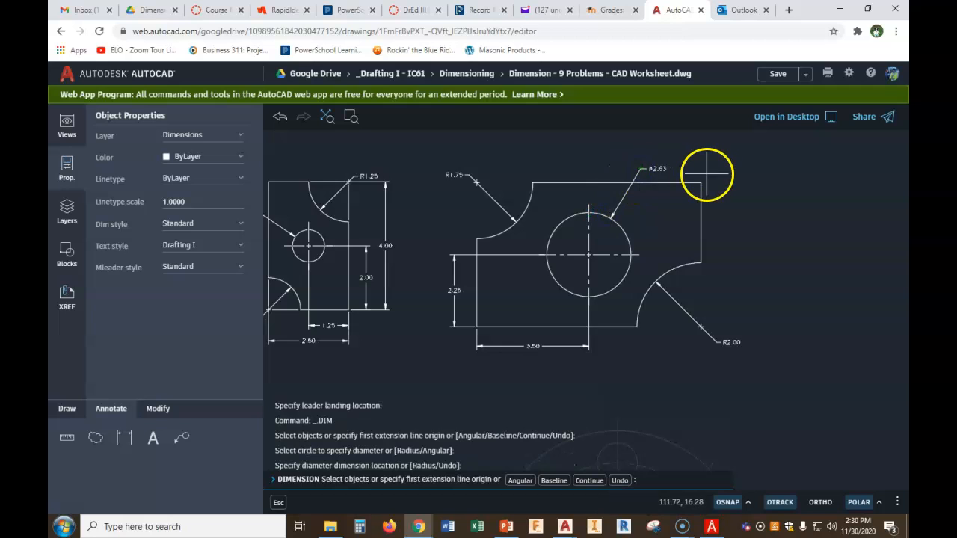
scroll(707, 175, up, 4)
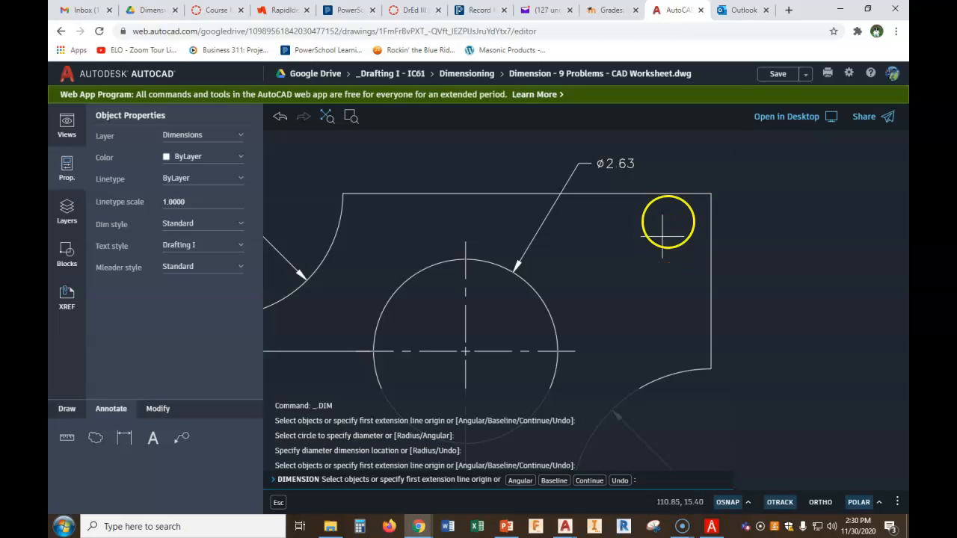
Try to edit the Ø2.63 diameter dimension's text with TEXTEDIT
click(277, 504)
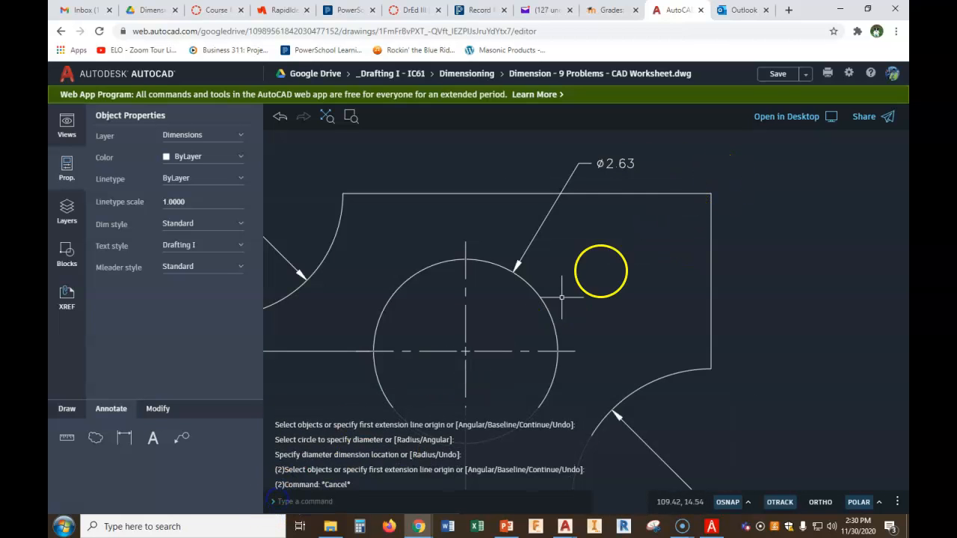
text(TE)
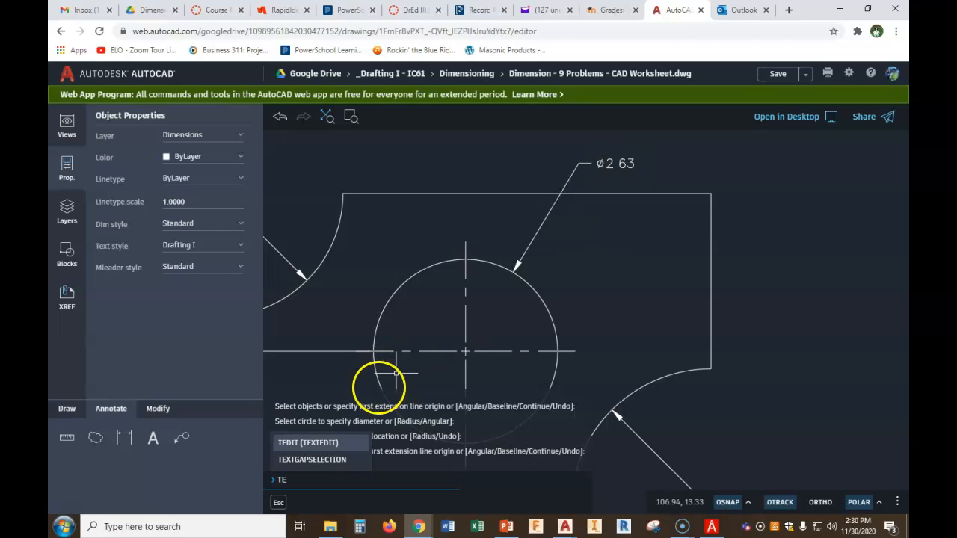
click(336, 443)
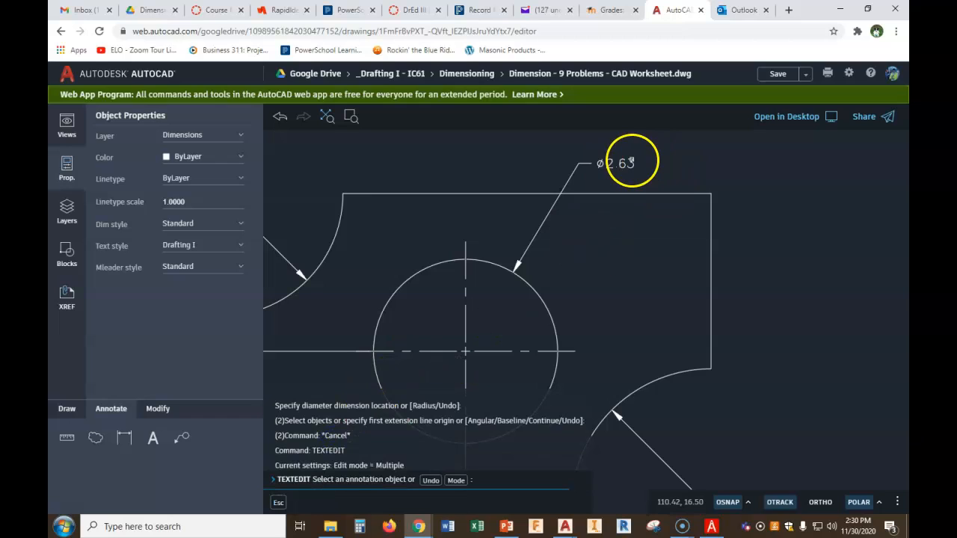
click(632, 161)
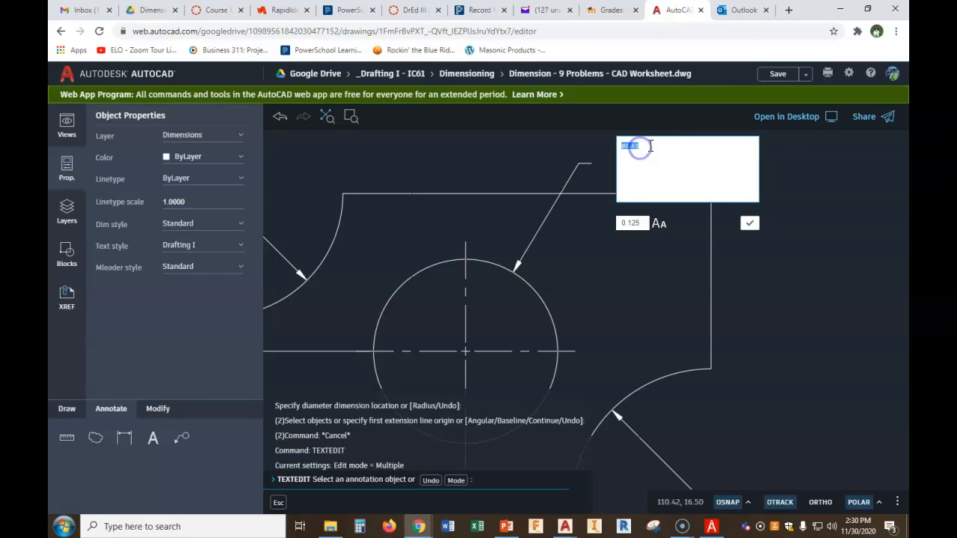
click(773, 202)
key(Escape)
key(Escape)
key(Escape)
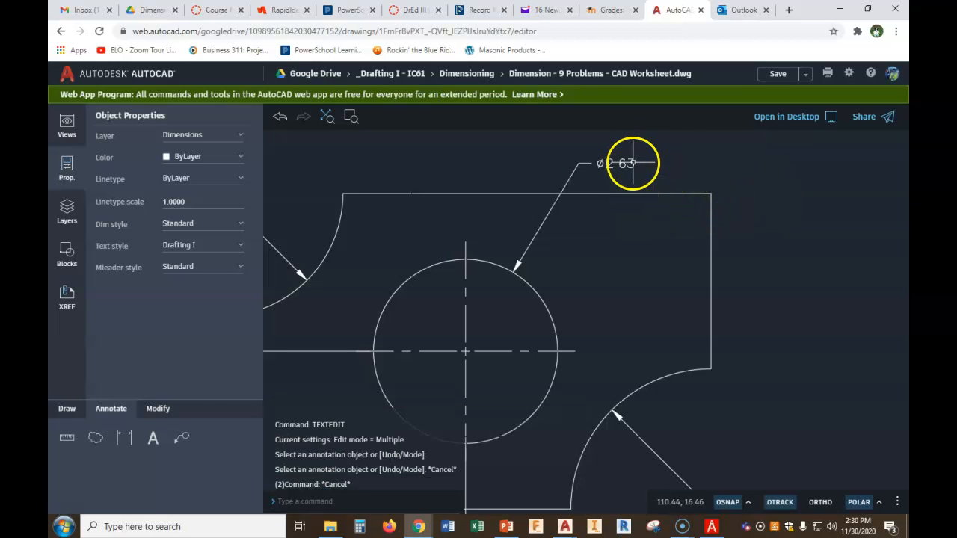
Edit the large circle's diameter dimension text to read Ø2.62
double_click(633, 163)
key(Escape)
right_click(648, 159)
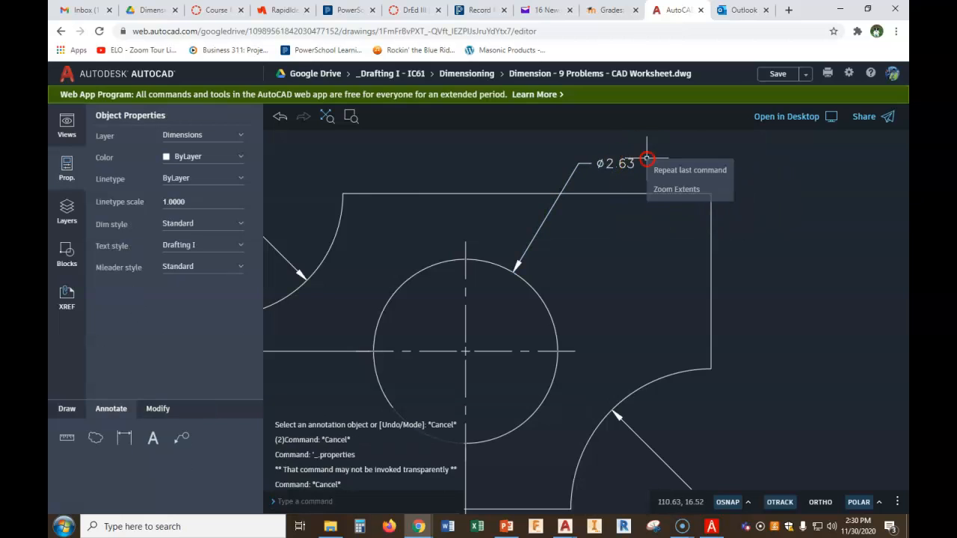
click(663, 168)
click(632, 162)
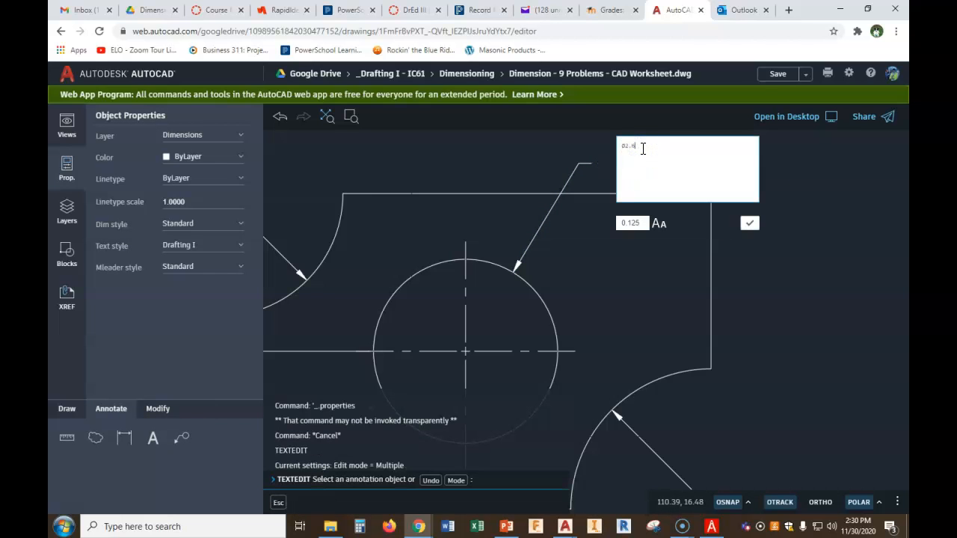
click(748, 225)
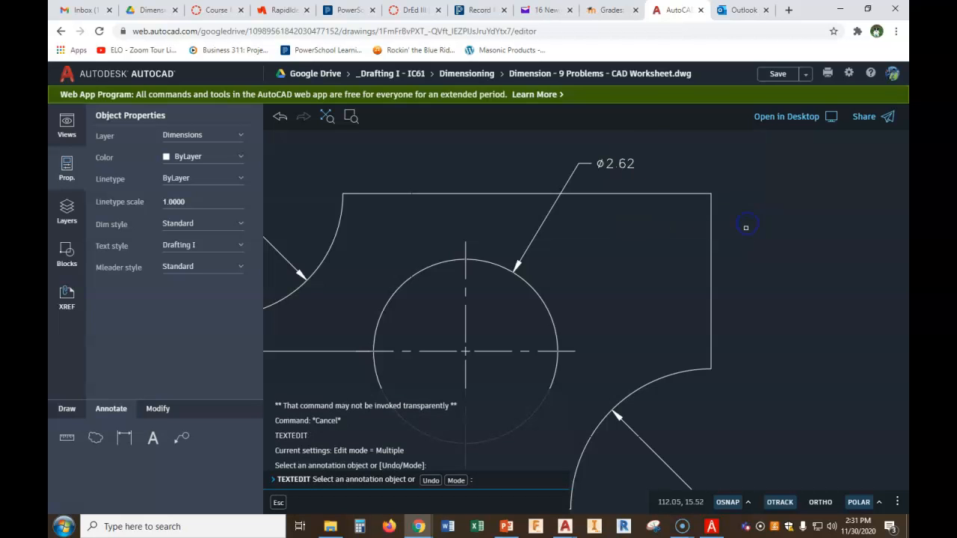
scroll(703, 291, down, 5)
middle_drag(666, 292, 725, 217)
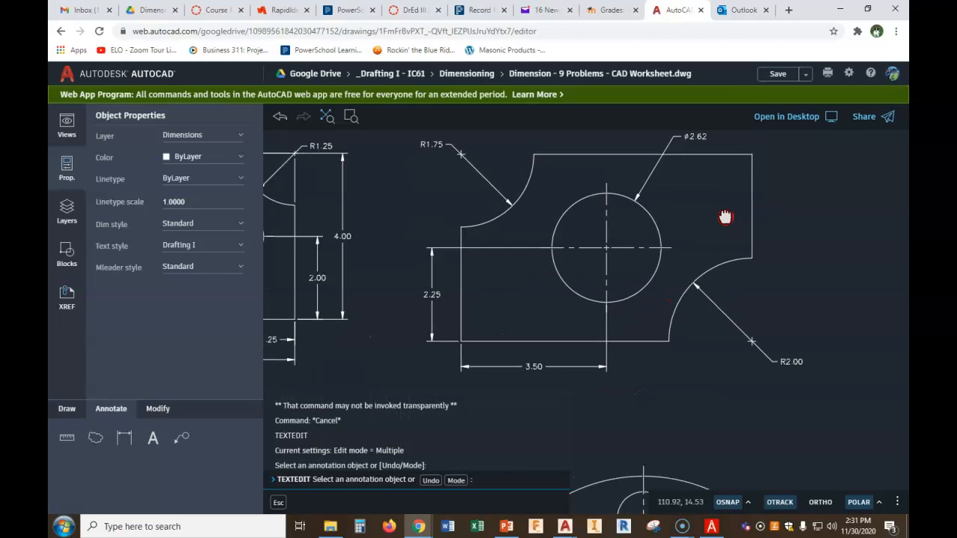
scroll(695, 270, down, 2)
mouse_move(695, 270)
middle_down()
mouse_move(694, 247)
mouse_move(637, 216)
mouse_move(645, 227)
middle_up()
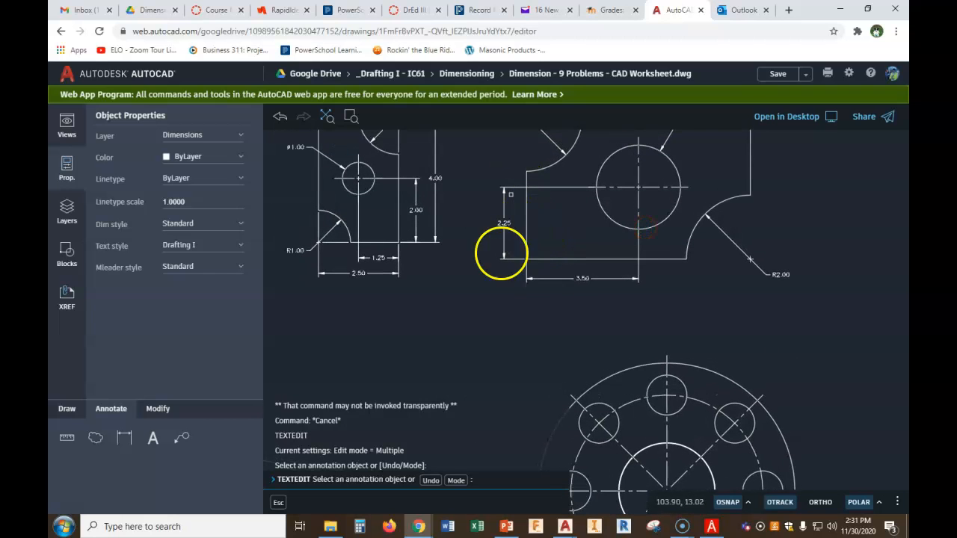
scroll(545, 229, down, 2)
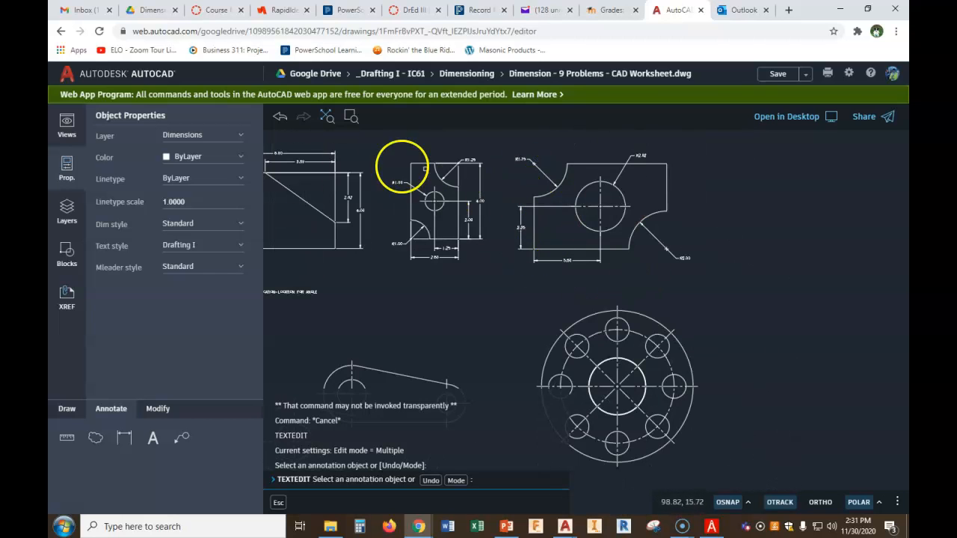
click(124, 438)
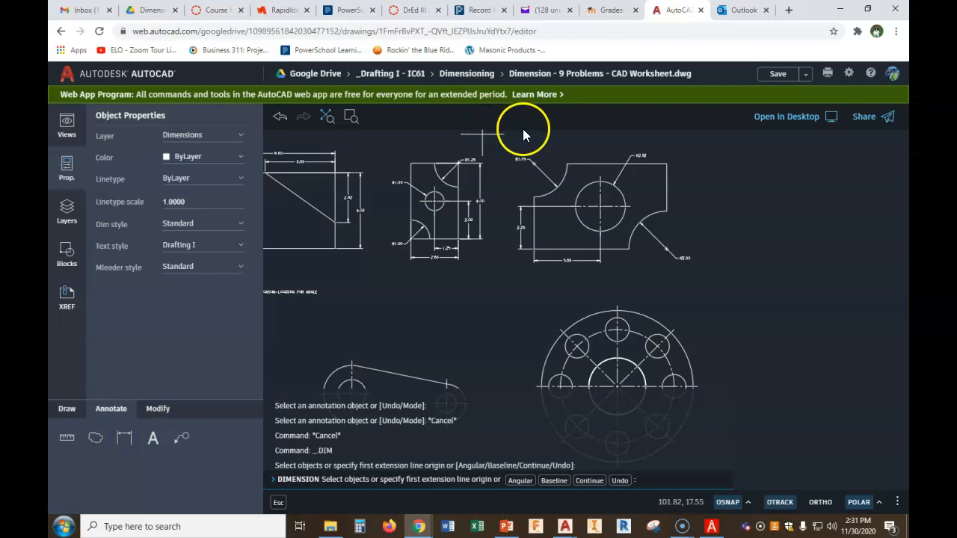
scroll(523, 134, up, 4)
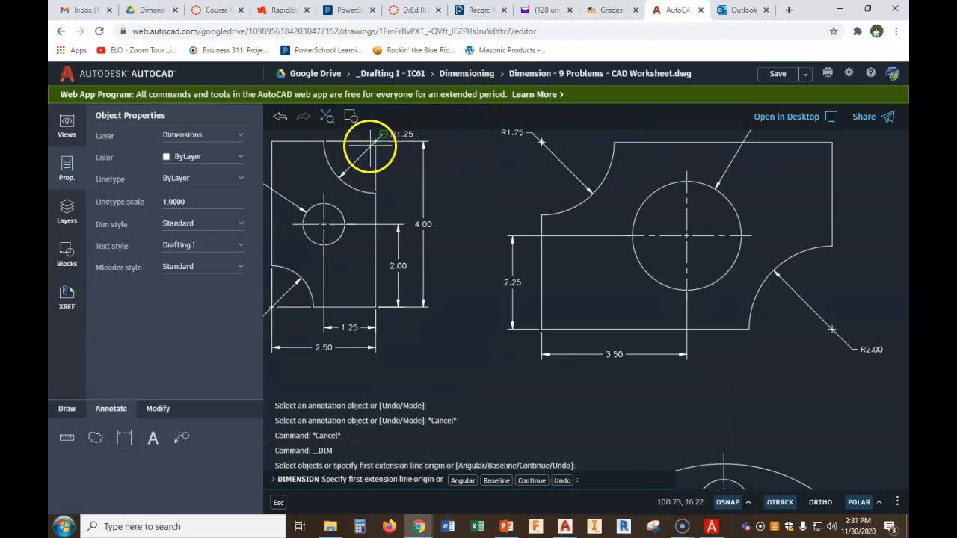
scroll(370, 146, up, 2)
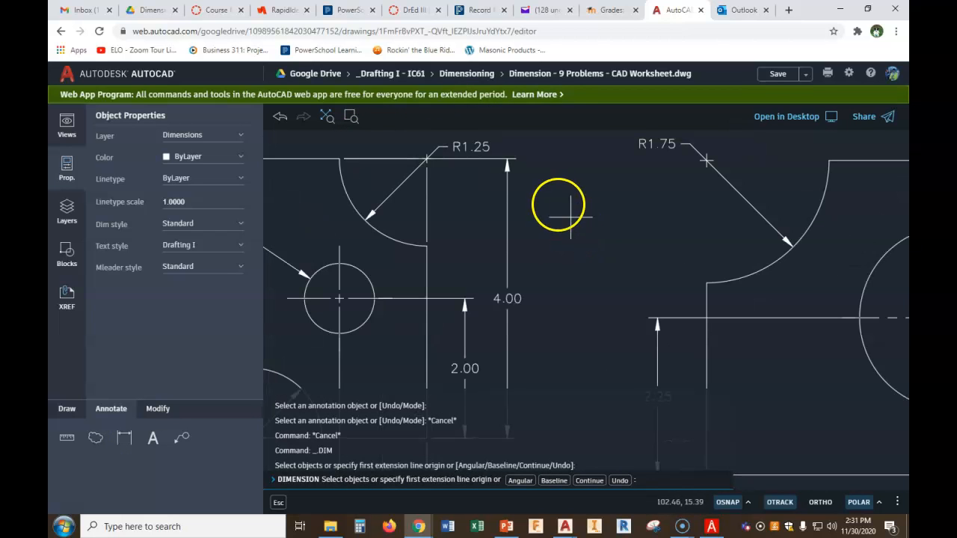
key(Escape)
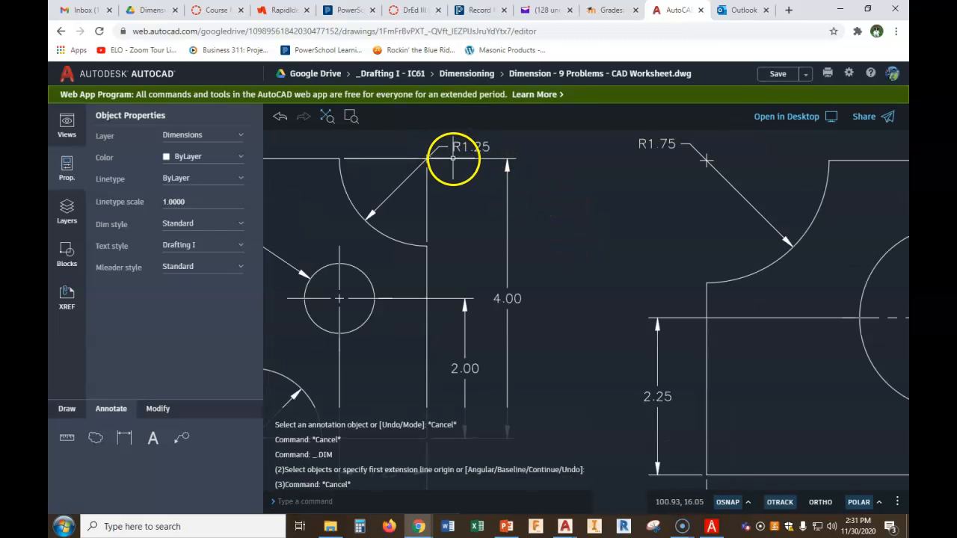
Stretch the 4.00 dimension's upper extension line origin to the top corner beside the R1.25 arc
click(453, 157)
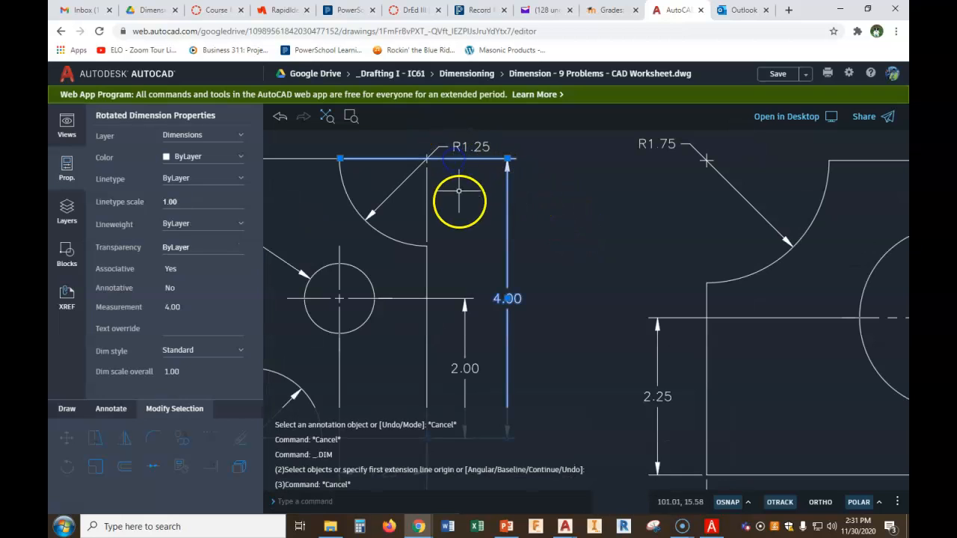
click(339, 159)
scroll(433, 165, up, 4)
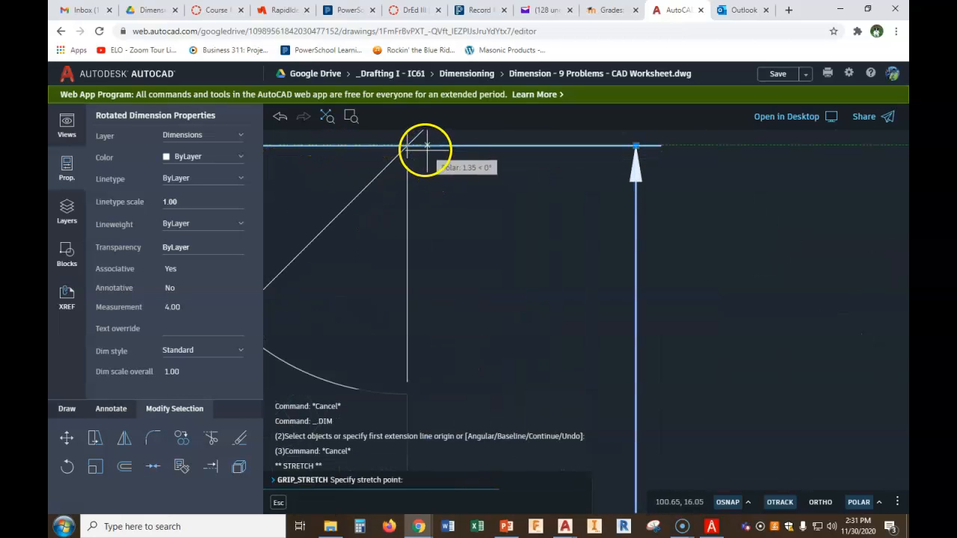
click(421, 147)
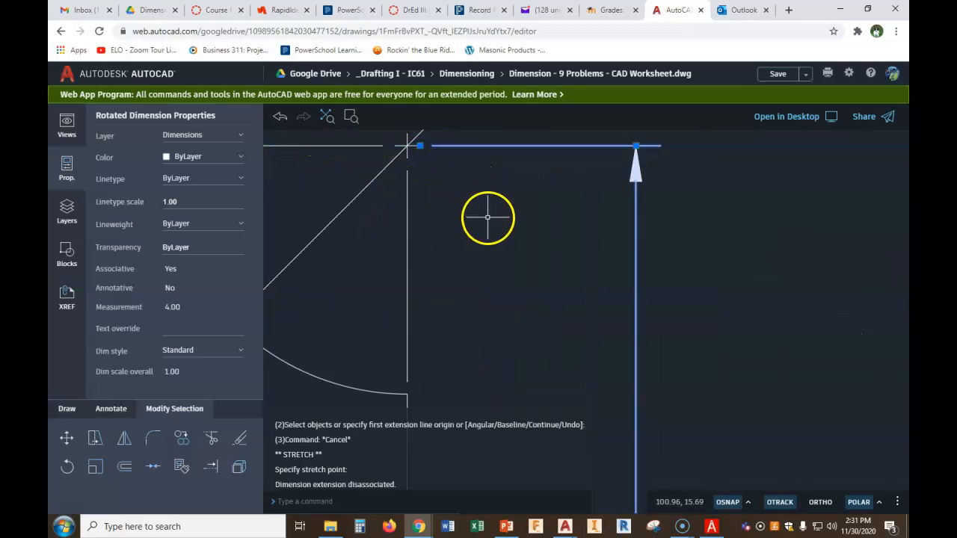
key(Escape)
Dimension the second part's overall height, placing it left of the existing 2.25 height dimension
scroll(435, 182, down, 3)
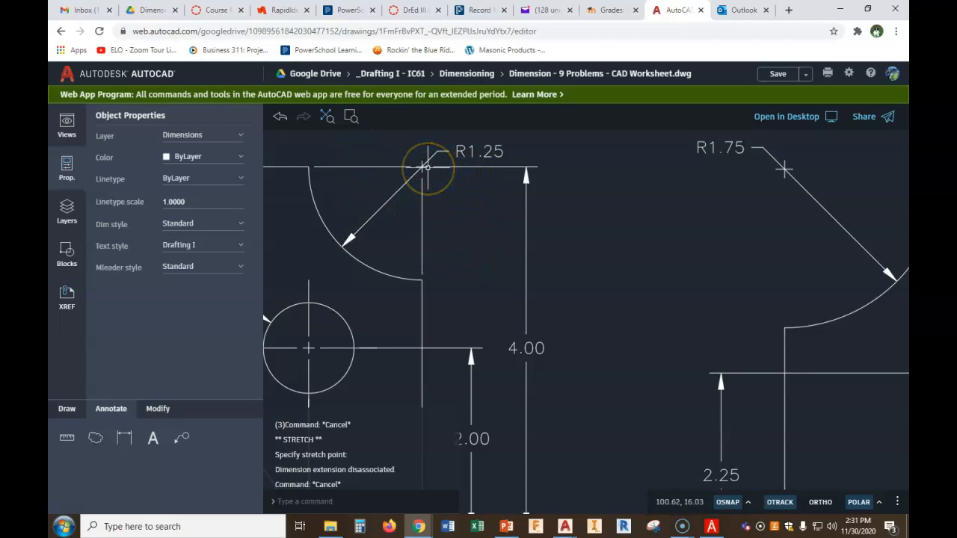
scroll(746, 230, down, 2)
middle_drag(786, 239, 665, 250)
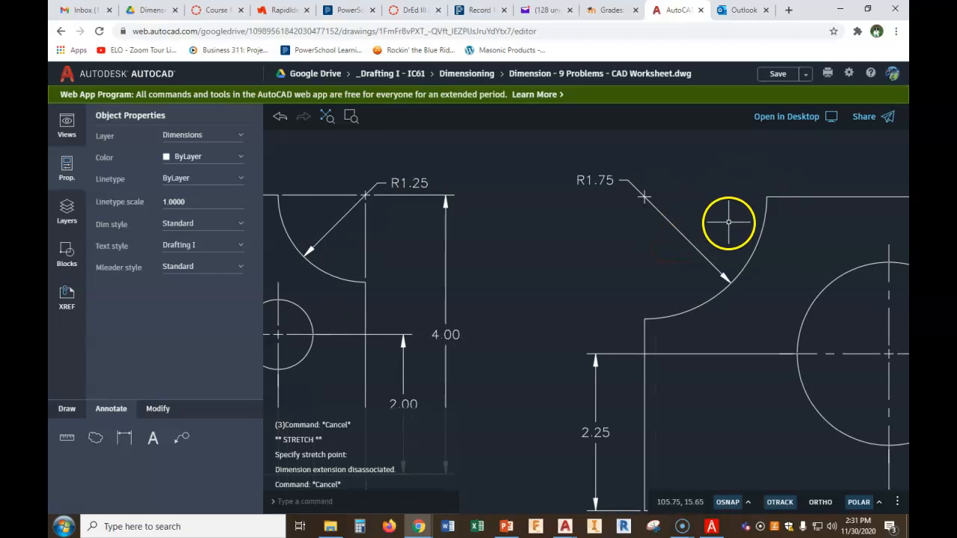
scroll(728, 222, down, 2)
middle_drag(731, 229, 699, 202)
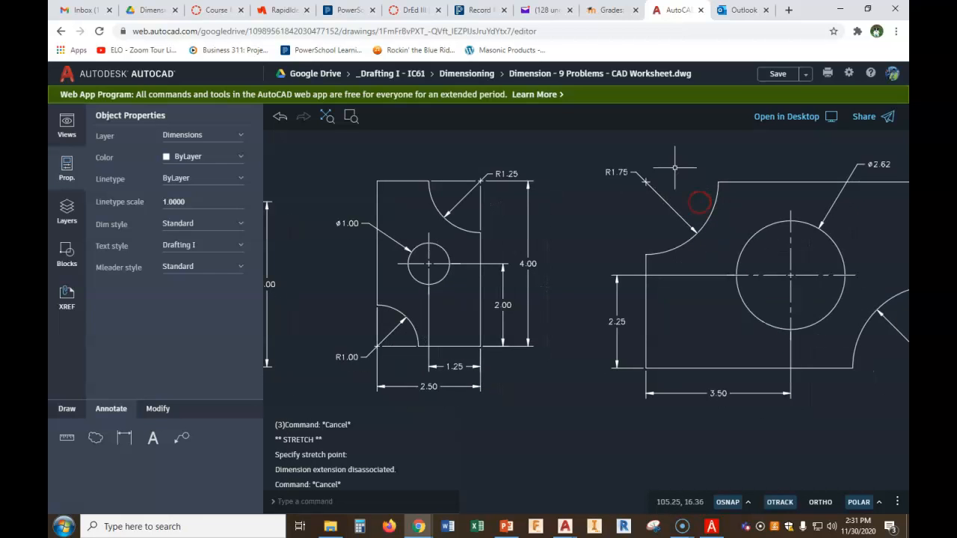
click(120, 439)
click(637, 184)
click(649, 371)
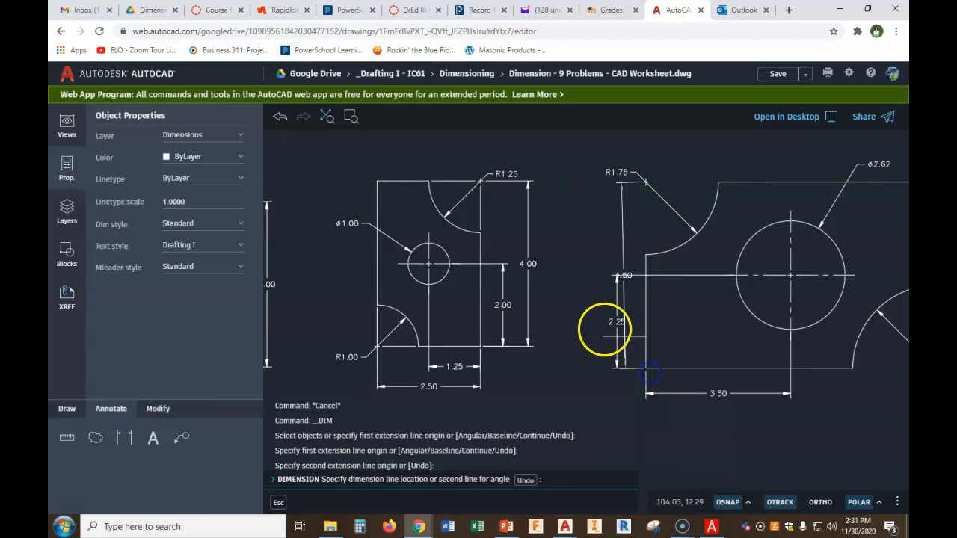
click(594, 329)
scroll(669, 199, up, 5)
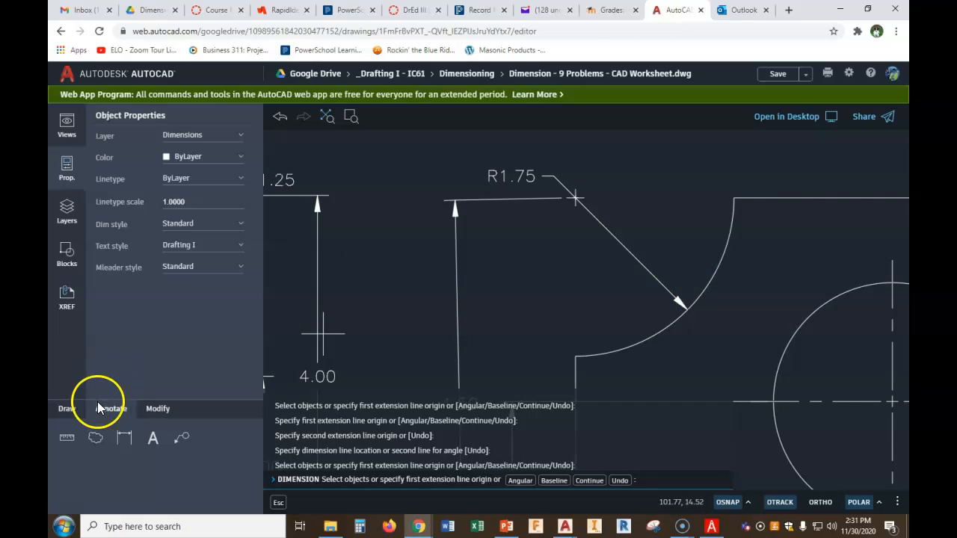
click(67, 410)
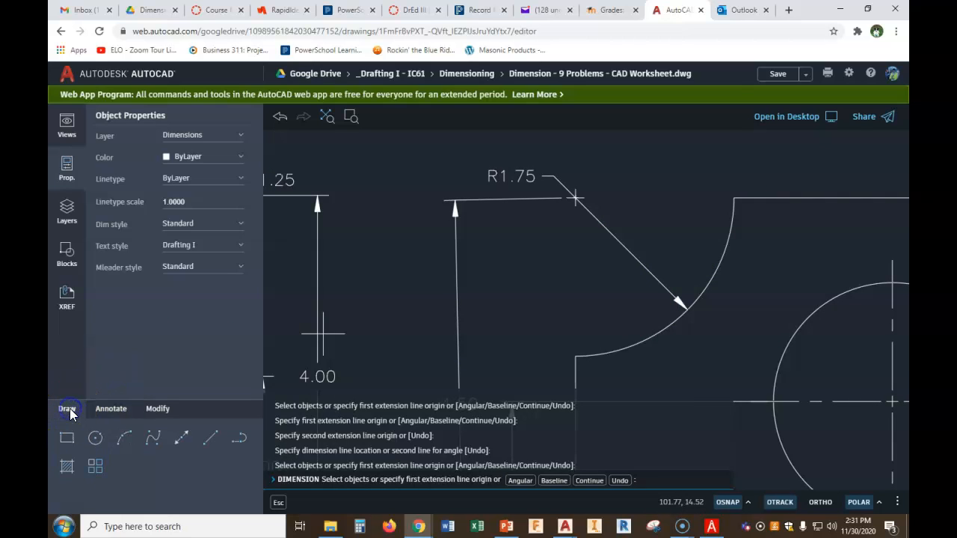
click(221, 437)
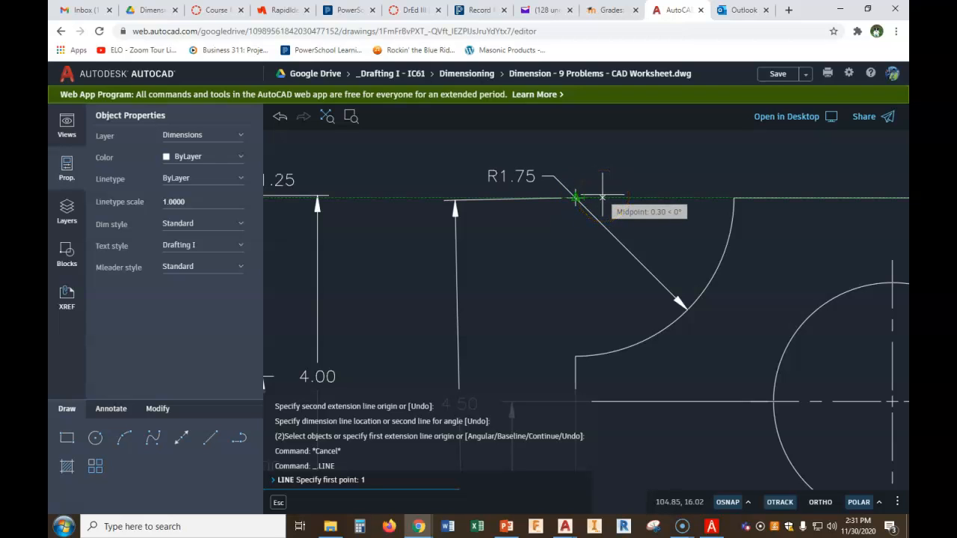
click(591, 196)
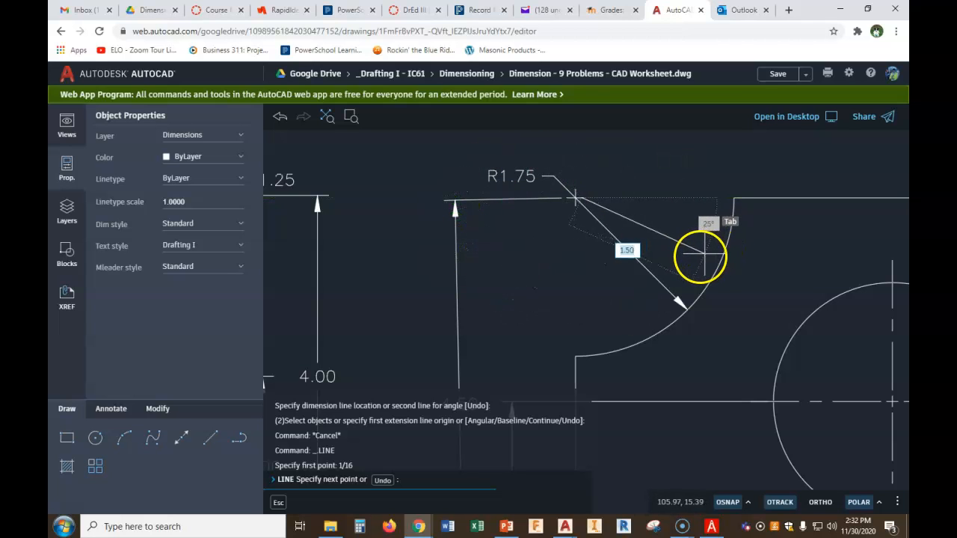
key(Escape)
key(Escape)
Draw a line extending the part's top edge from the R1.75 leader point to the arc's upper end
right_click(698, 200)
click(726, 212)
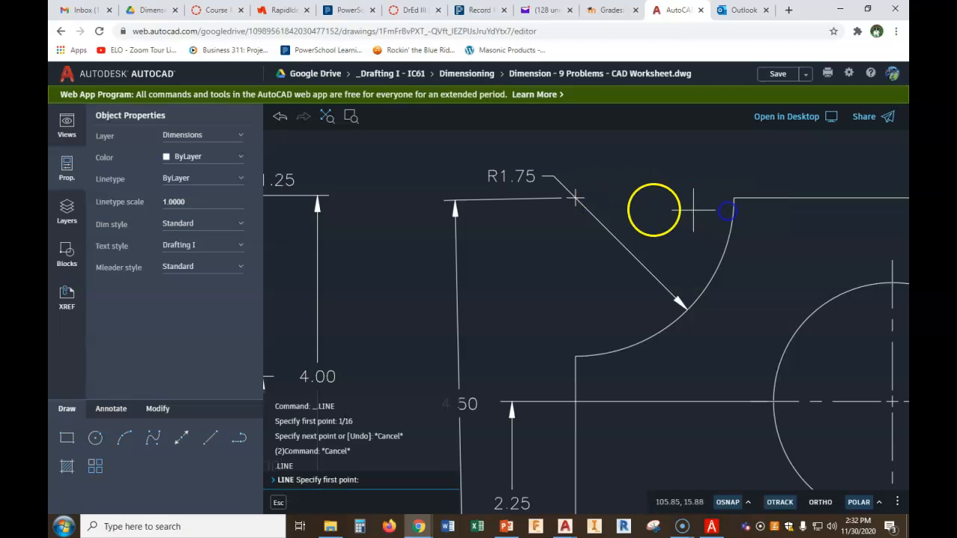
scroll(673, 209, up, 3)
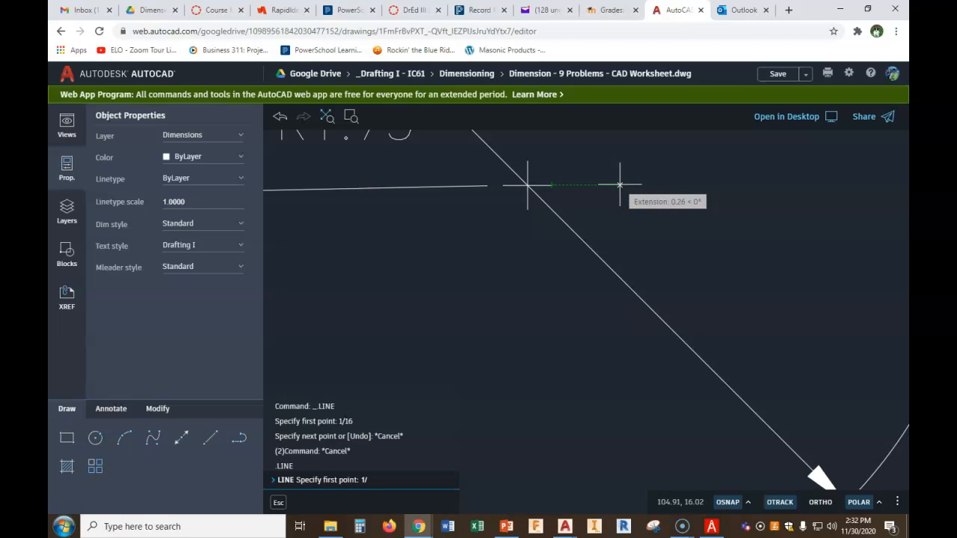
click(620, 184)
scroll(735, 214, up, 2)
middle_drag(735, 214, 582, 213)
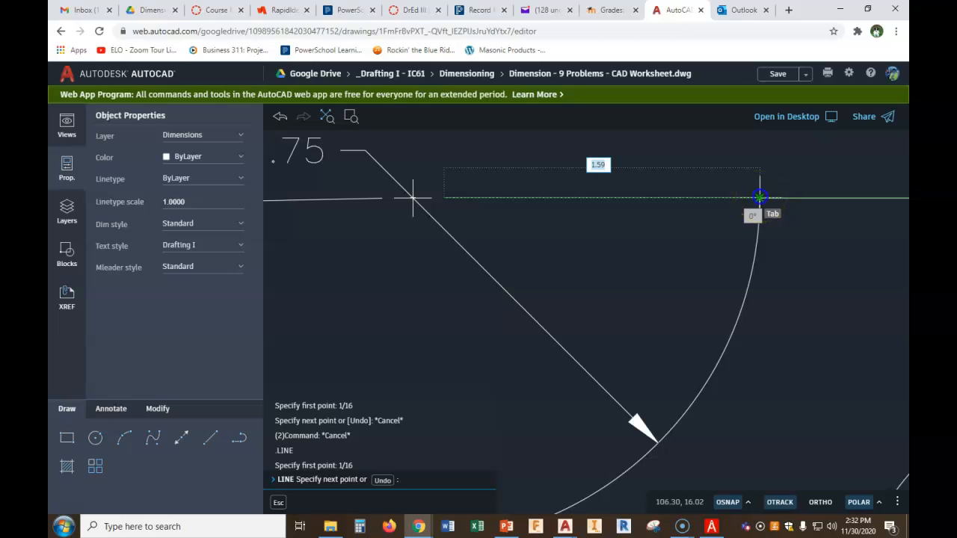
click(759, 197)
key(Escape)
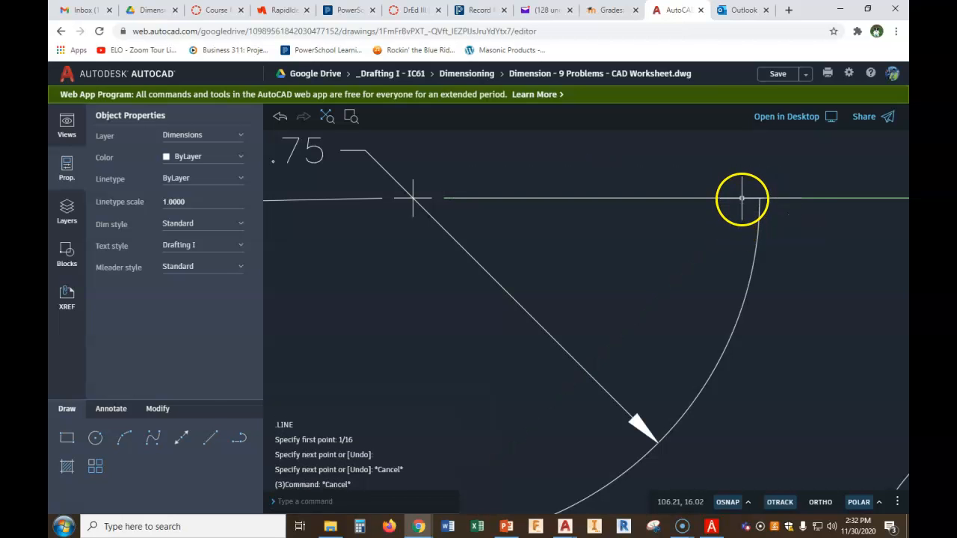
click(742, 198)
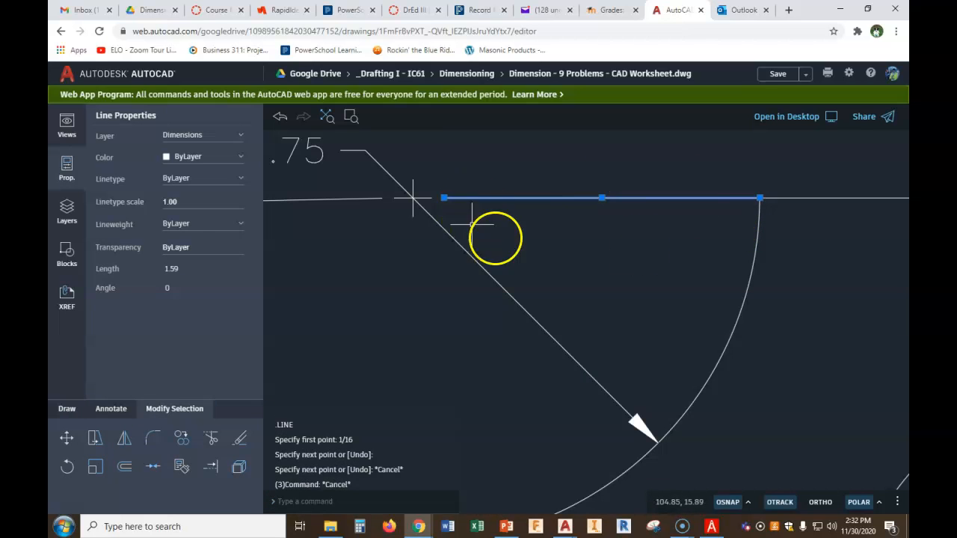
click(760, 197)
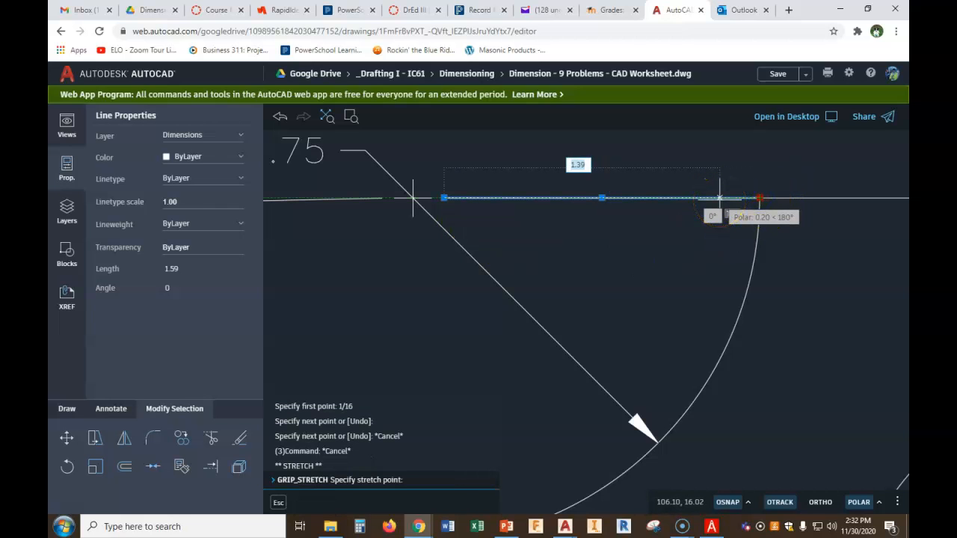
key(Escape)
key(Escape)
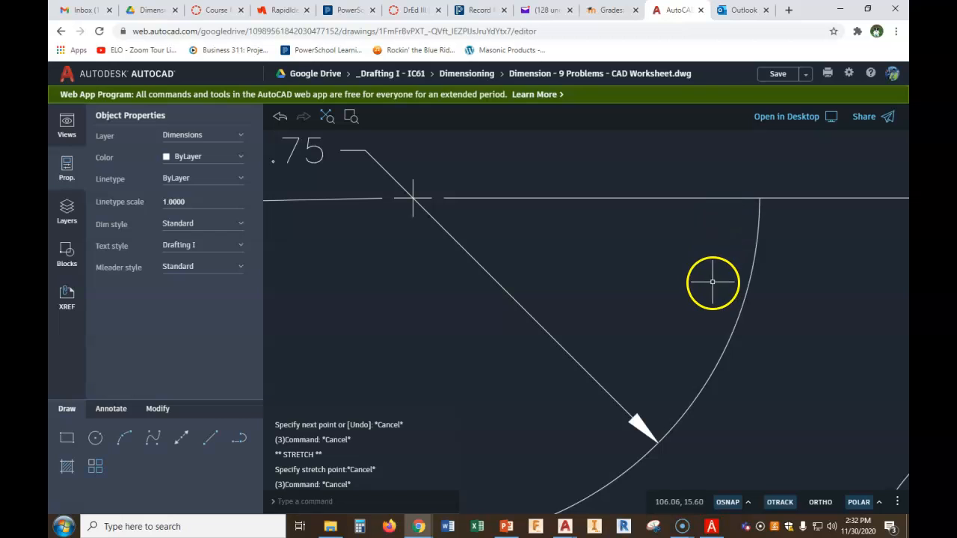
Draw a short line starting just left of the R1.75 arc's upper end
click(209, 443)
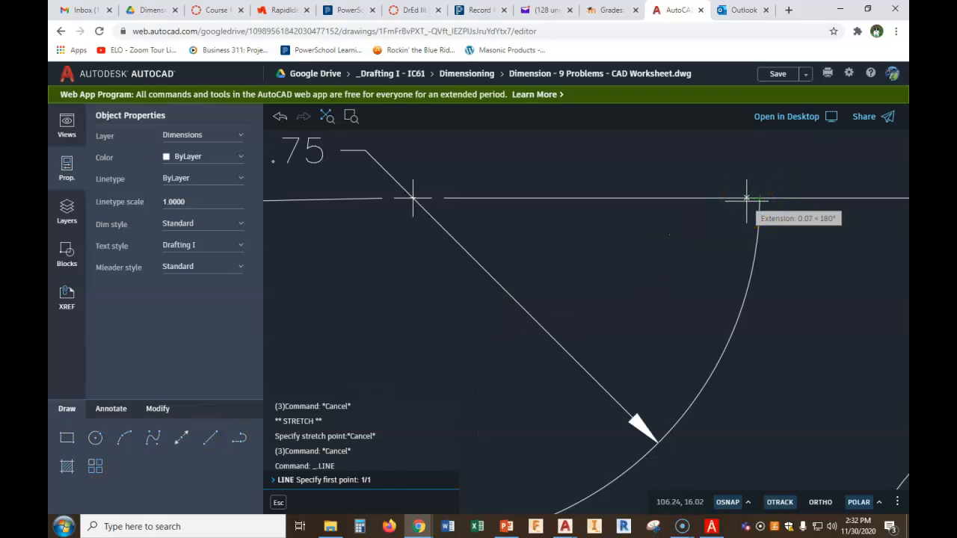
click(744, 173)
right_click(744, 166)
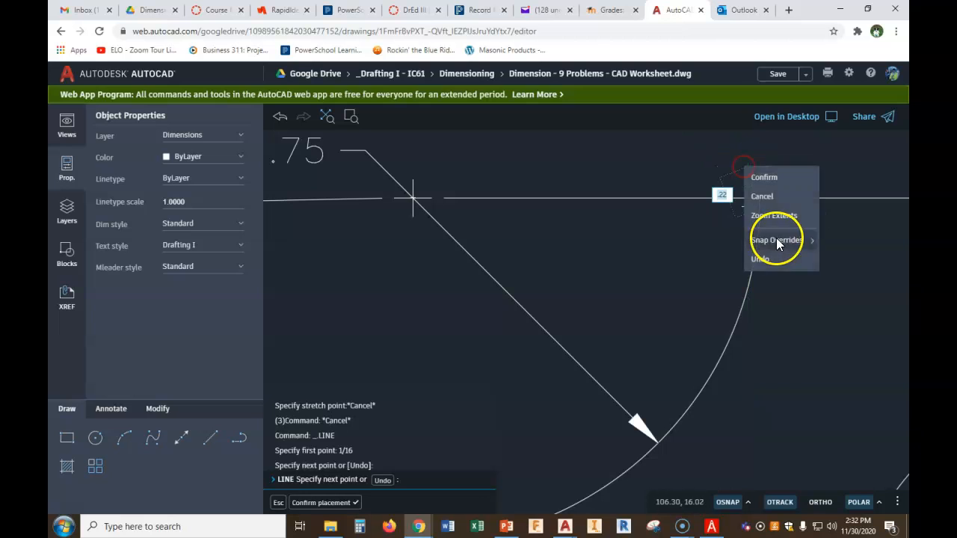
click(770, 179)
Stretch the added top-edge line's right end back to meet the short vertical line
scroll(756, 202, up, 2)
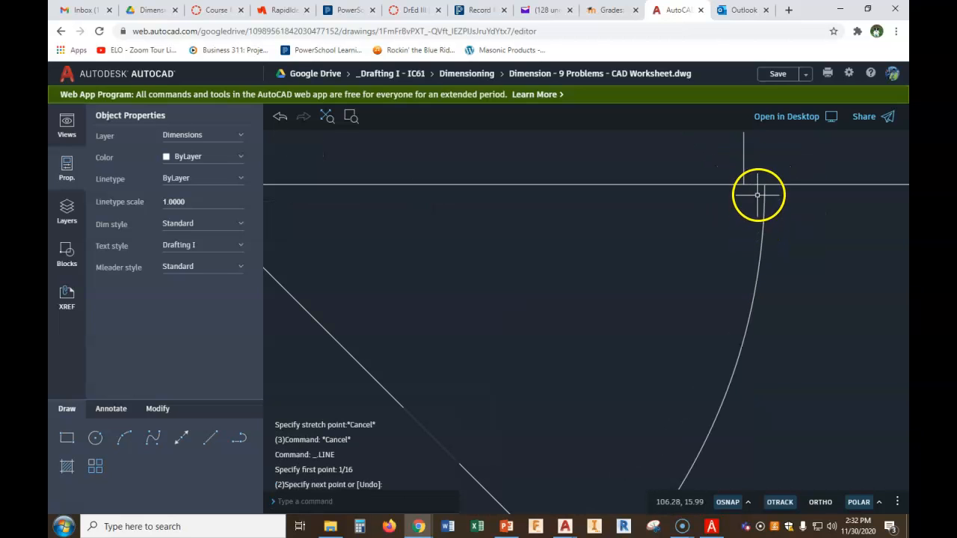
click(760, 183)
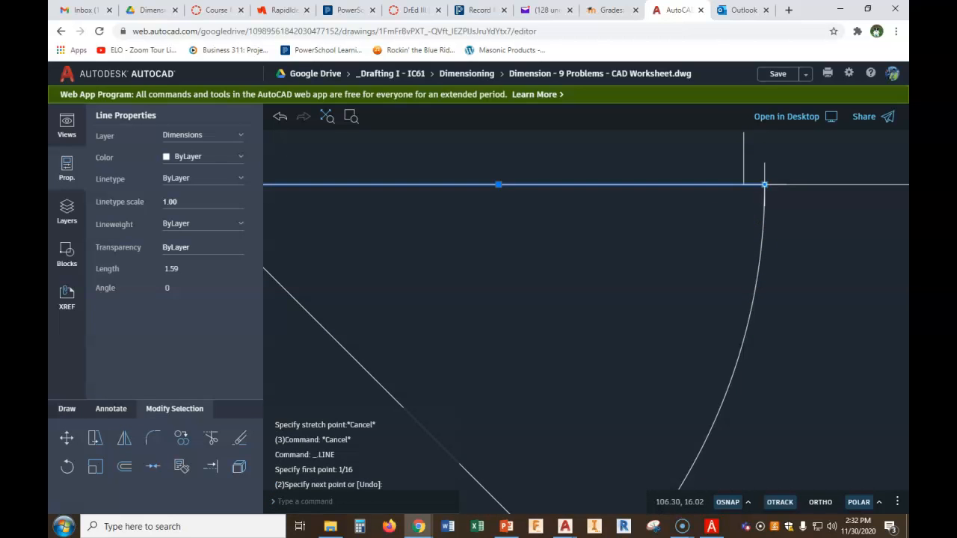
click(765, 184)
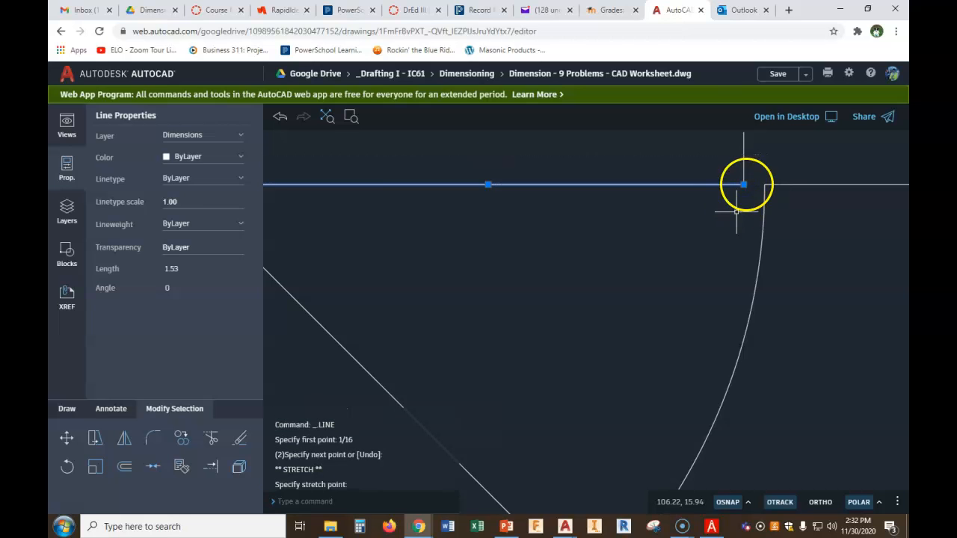
key(Escape)
Delete the stray short segments above the R1.75 arc's upper end
click(758, 153)
click(703, 168)
key(Delete)
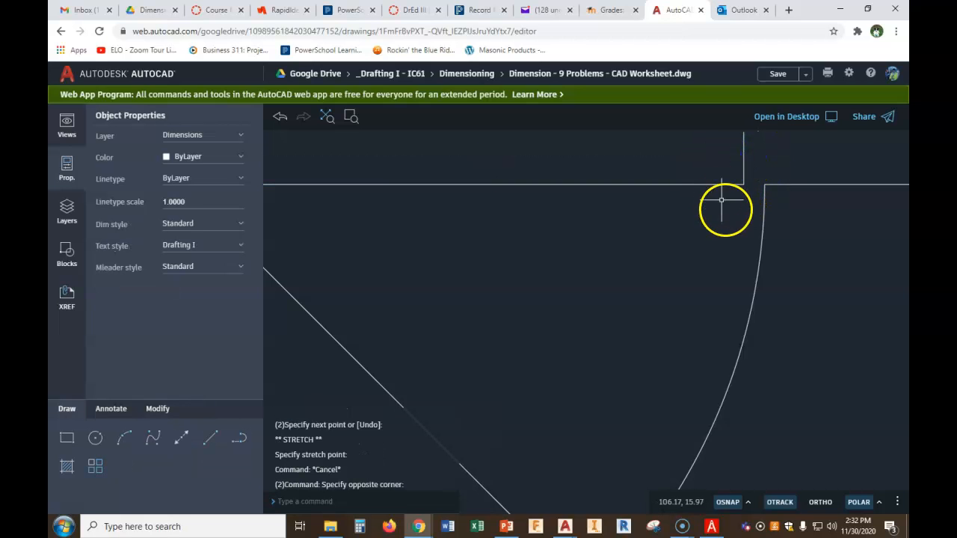
click(755, 152)
click(705, 172)
key(Delete)
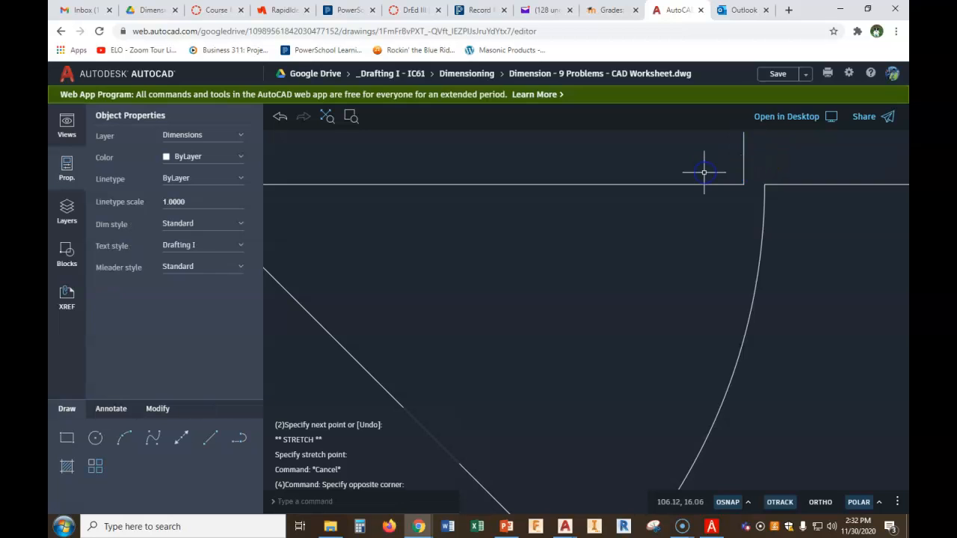
Erase two more leftover short segments at the top edge's corner above the R1.75 arc
click(756, 148)
click(713, 170)
key(Delete)
click(754, 154)
click(719, 166)
key(Delete)
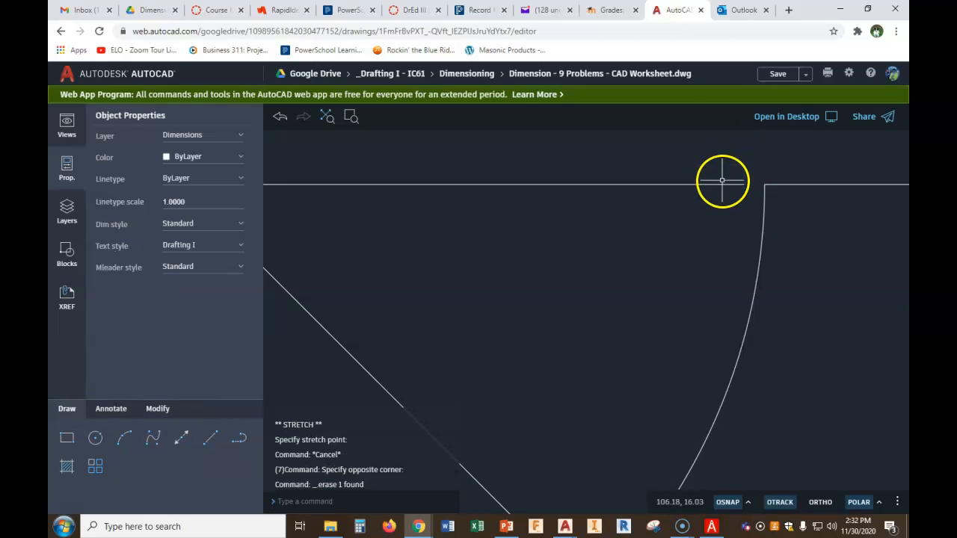
Mirror the top-edge segment about a diagonal through the R1.75 leader point, keeping the original, to form a vertical edge
scroll(684, 195, down, 2)
scroll(639, 261, down, 1)
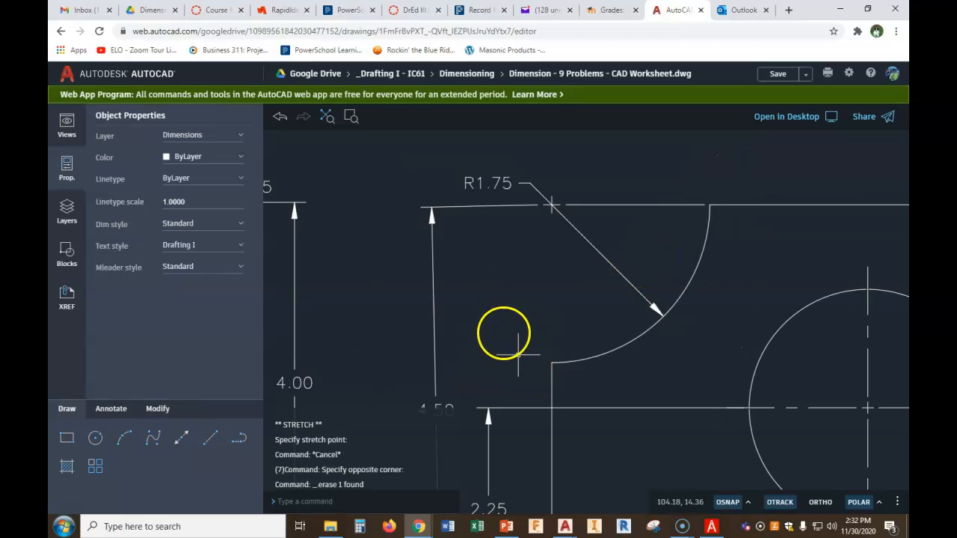
click(159, 410)
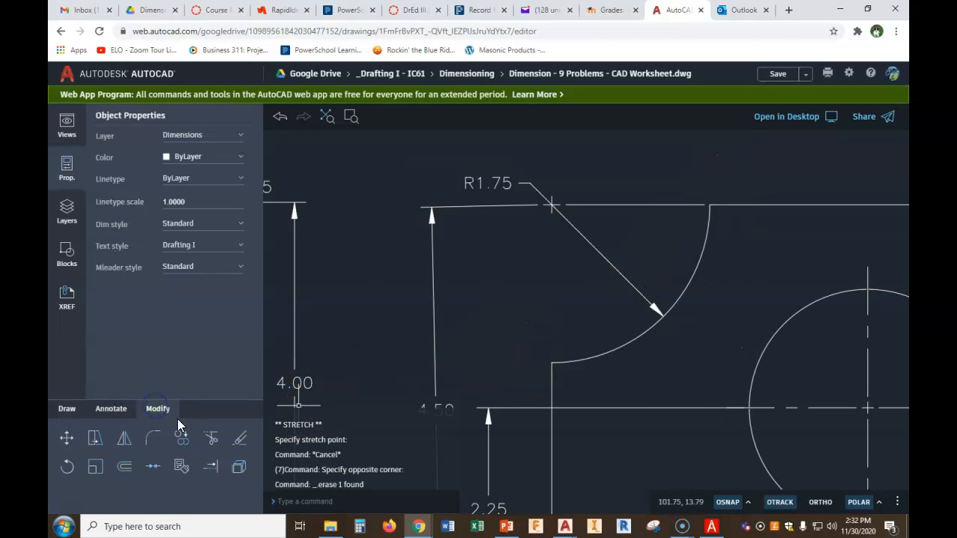
click(124, 439)
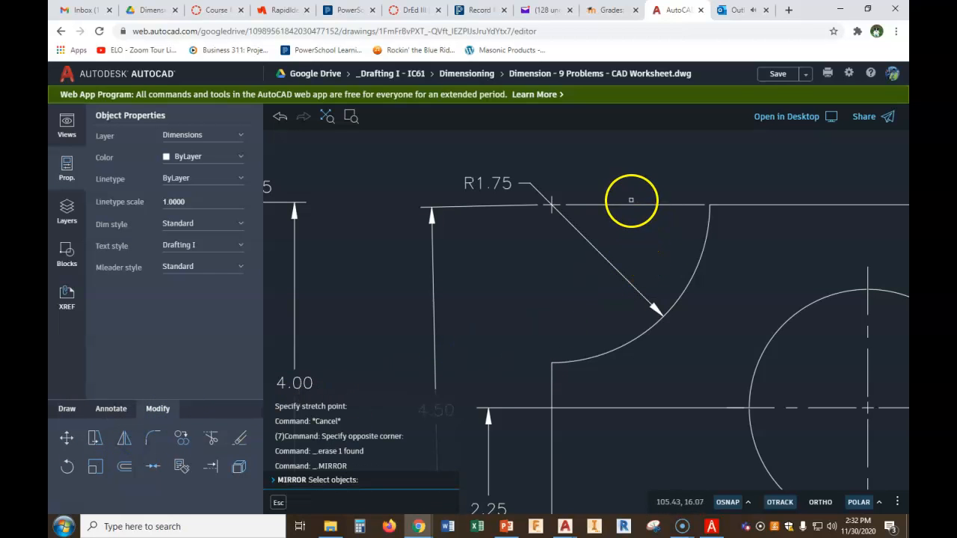
click(124, 439)
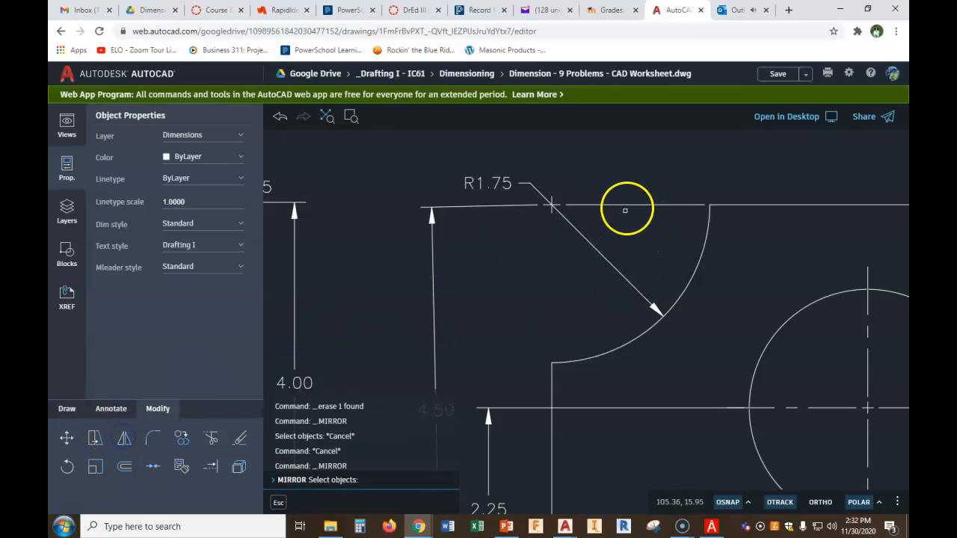
drag(632, 189, 599, 225)
right_click(593, 226)
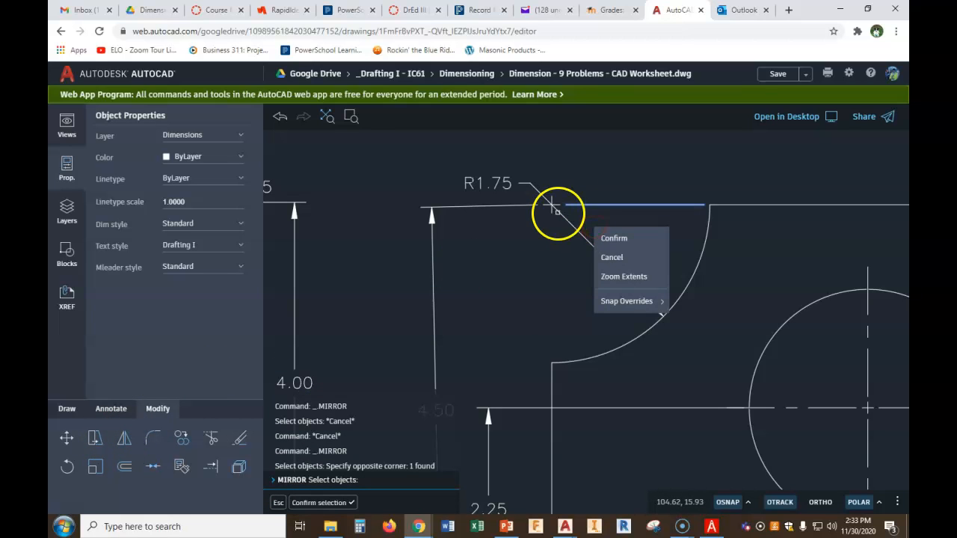
click(613, 240)
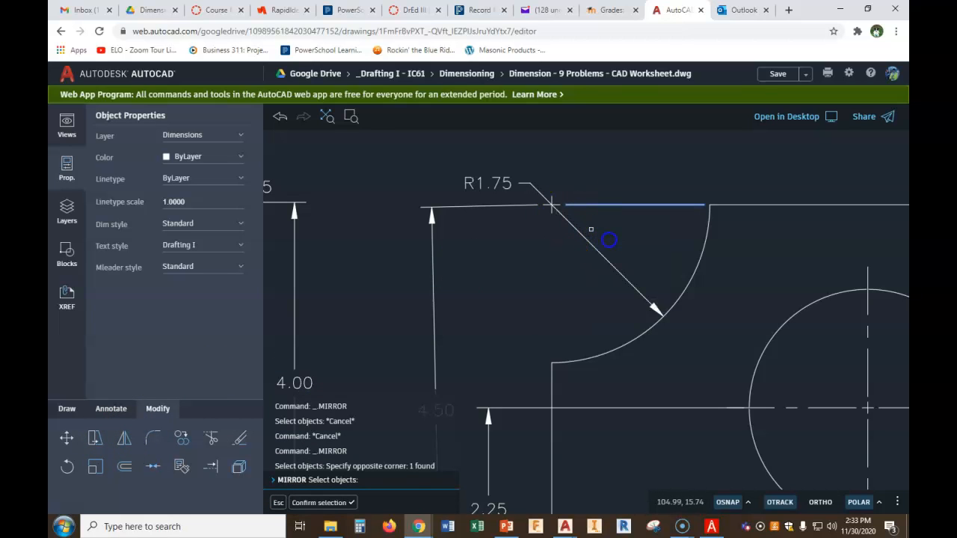
click(553, 206)
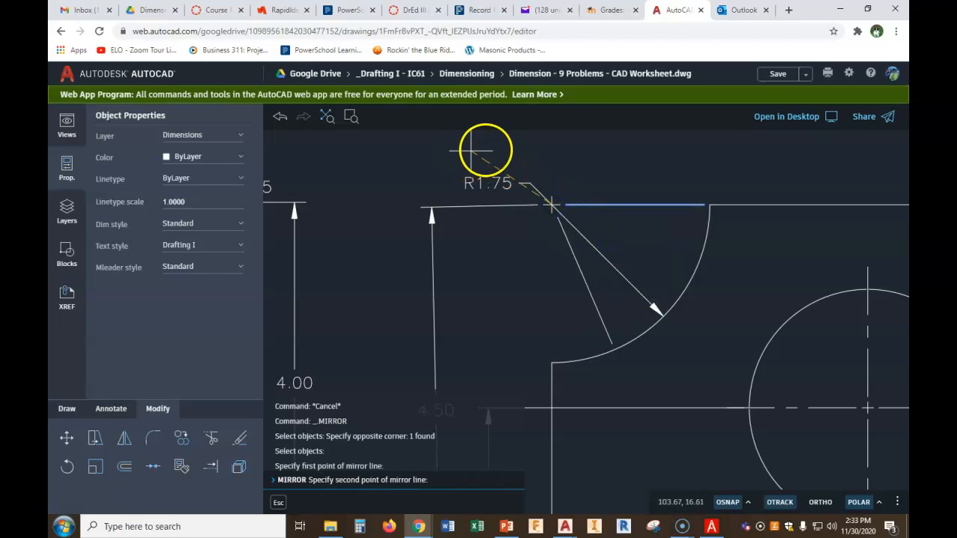
click(500, 149)
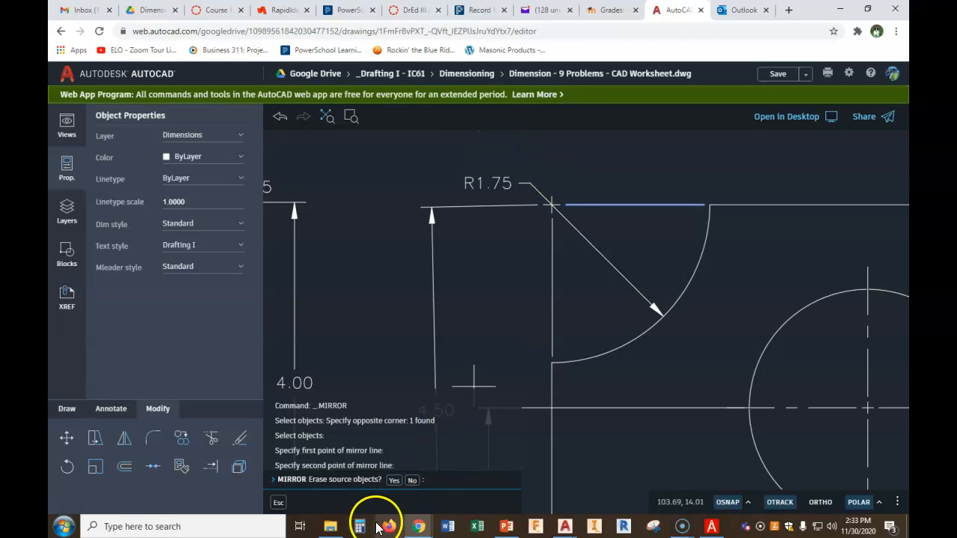
click(412, 480)
Draw a vertical line up from the bottom edge just right of the R2.00 arc's lower end
scroll(695, 342, down, 2)
middle_drag(764, 347, 510, 308)
scroll(723, 401, up, 4)
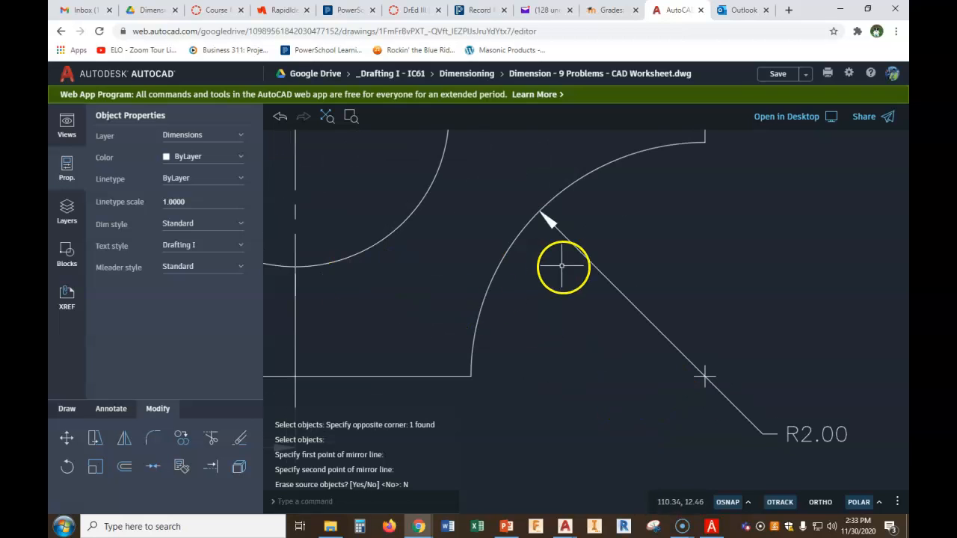
click(65, 409)
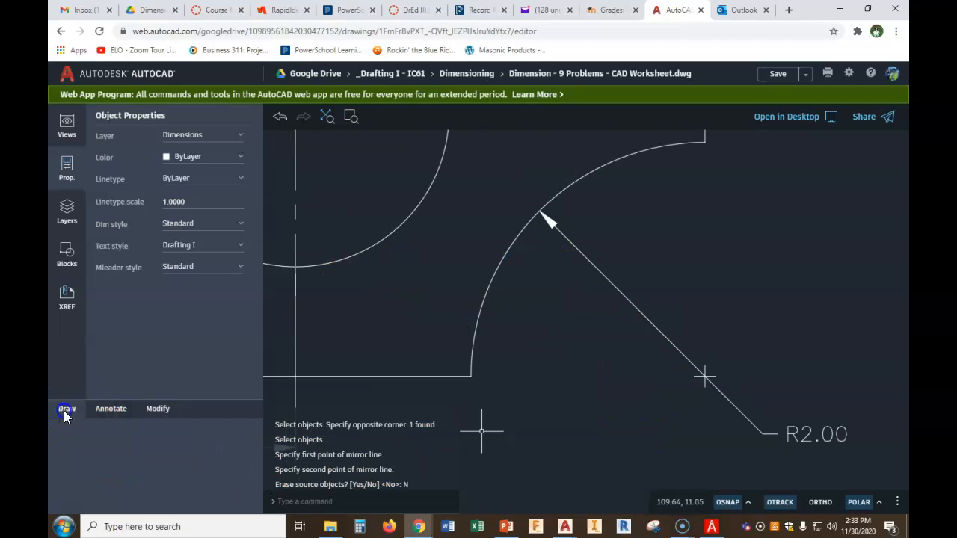
click(213, 438)
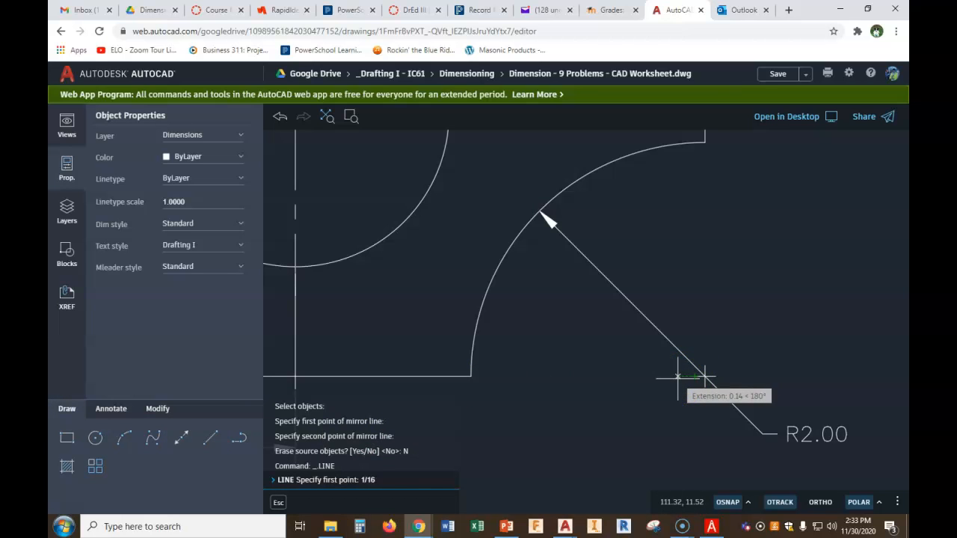
text(1/16)
key(Return)
right_click(468, 381)
click(493, 397)
click(213, 442)
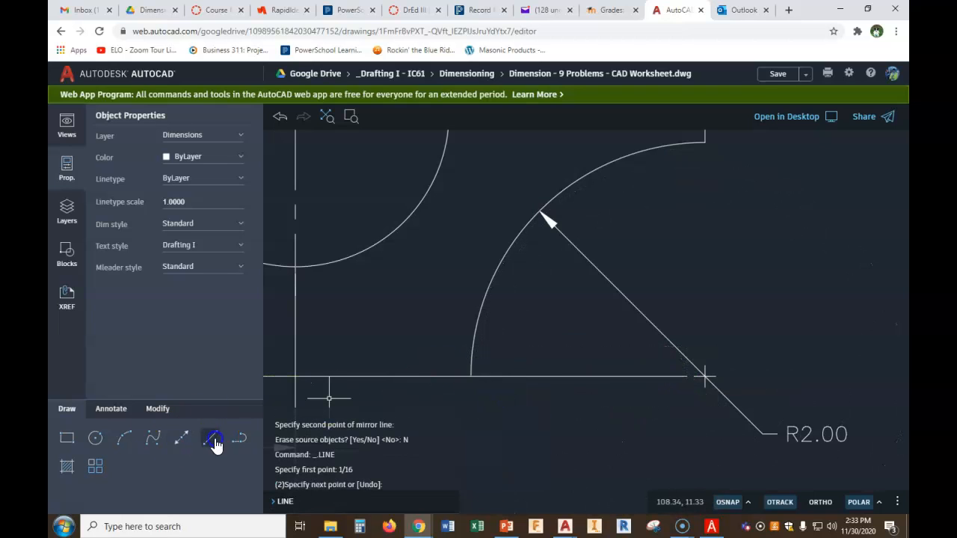
click(482, 376)
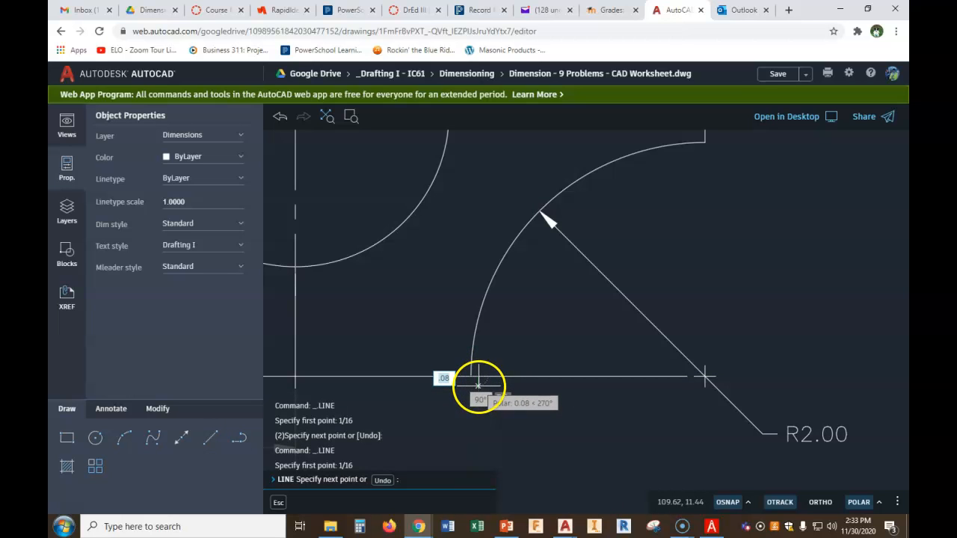
right_click(474, 257)
click(504, 270)
Shorten the bottom edge's left end to the new vertical line, then erase that vertical guide line
click(154, 439)
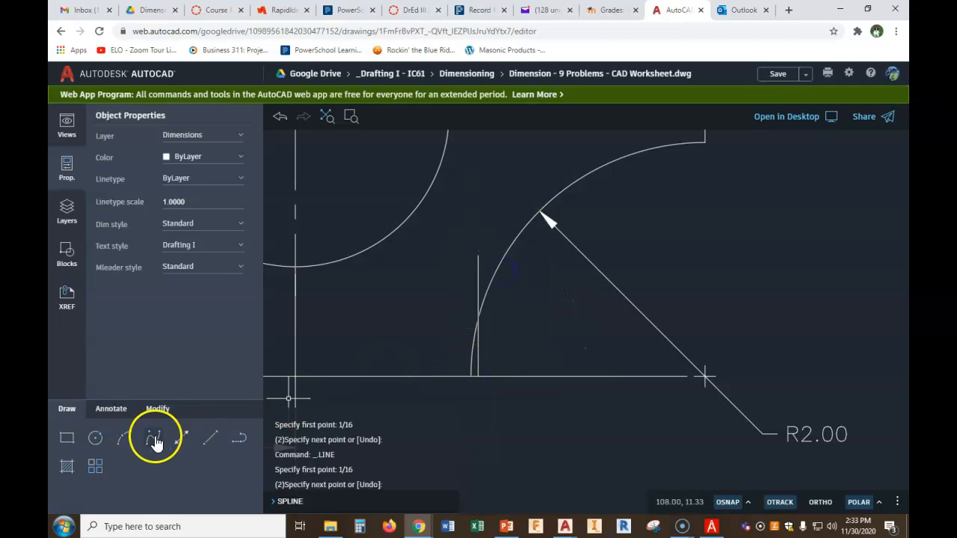
scroll(475, 383, up, 3)
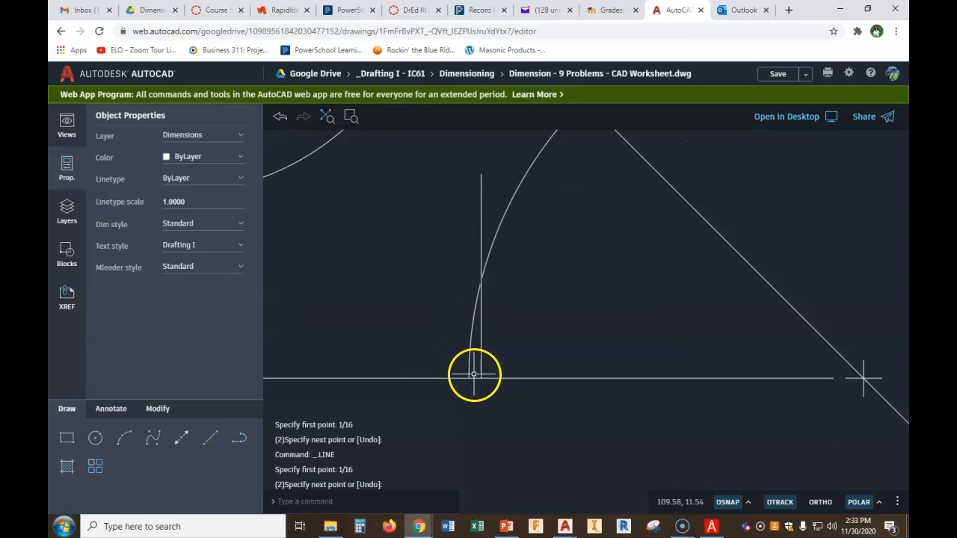
click(476, 380)
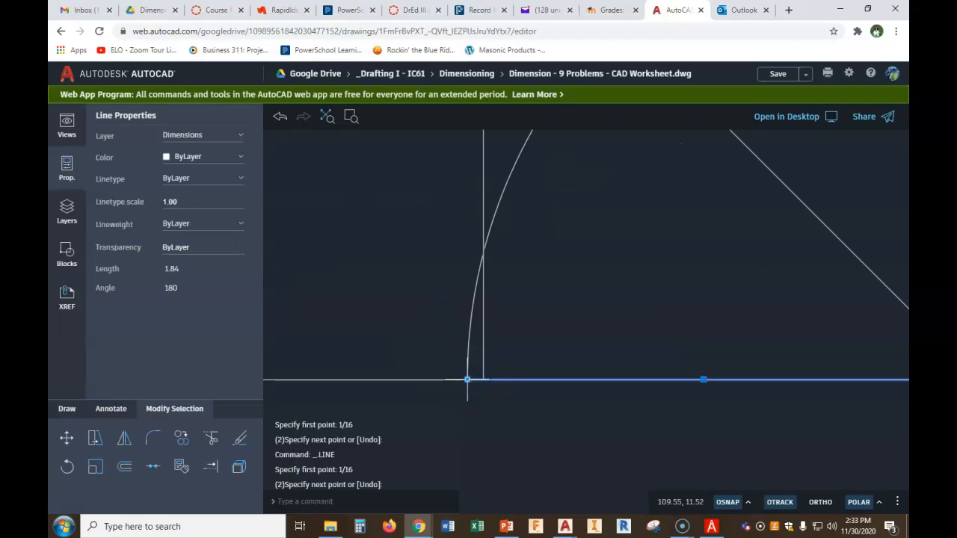
click(466, 380)
key(Escape)
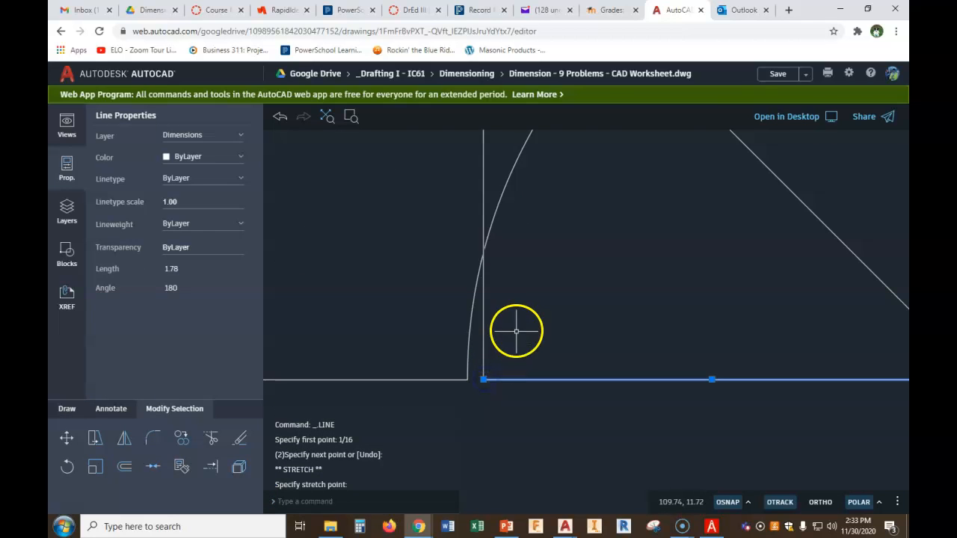
key(Escape)
click(483, 325)
key(Delete)
Mirror the bottom-edge segment about a diagonal through the R2.00 leader point, keeping the original, to form a vertical edge
scroll(573, 359, down, 5)
middle_drag(677, 339, 556, 325)
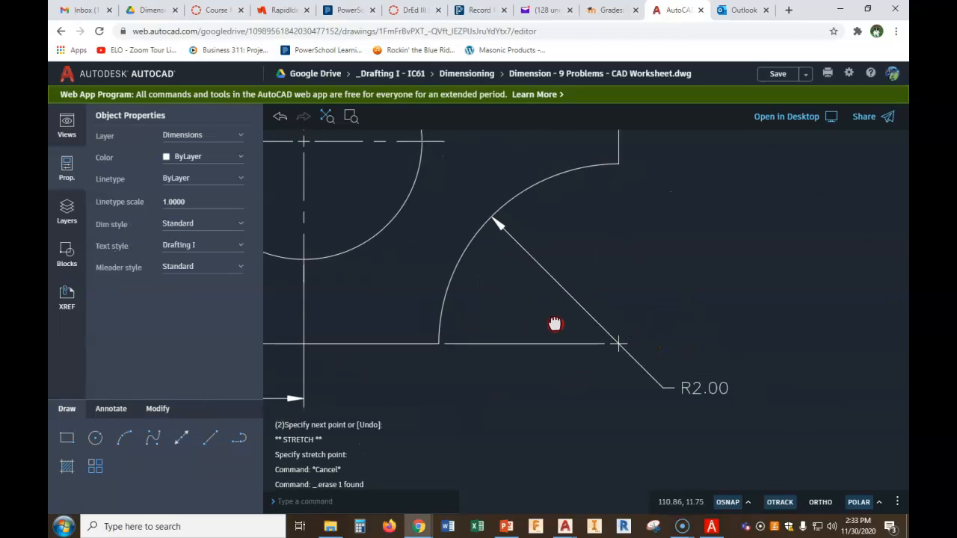
click(156, 409)
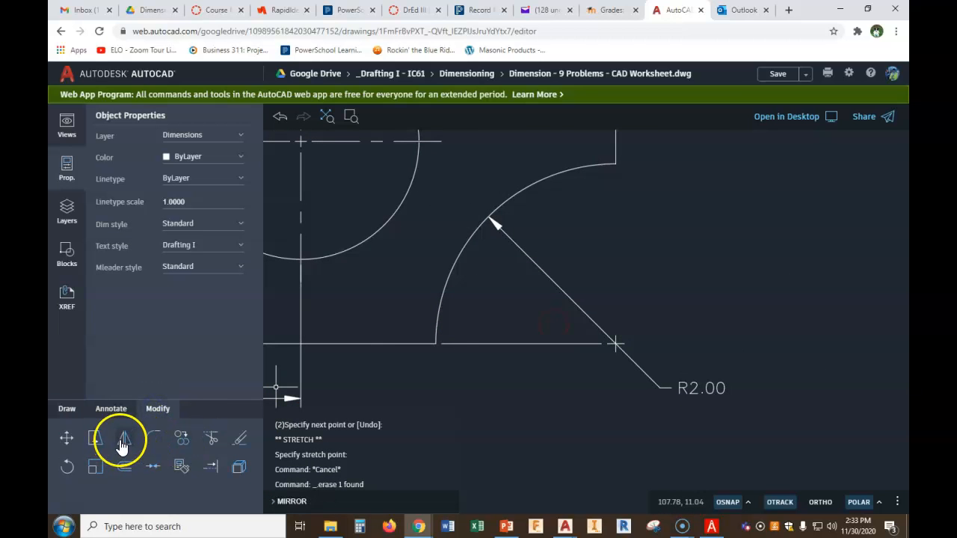
click(124, 438)
click(494, 345)
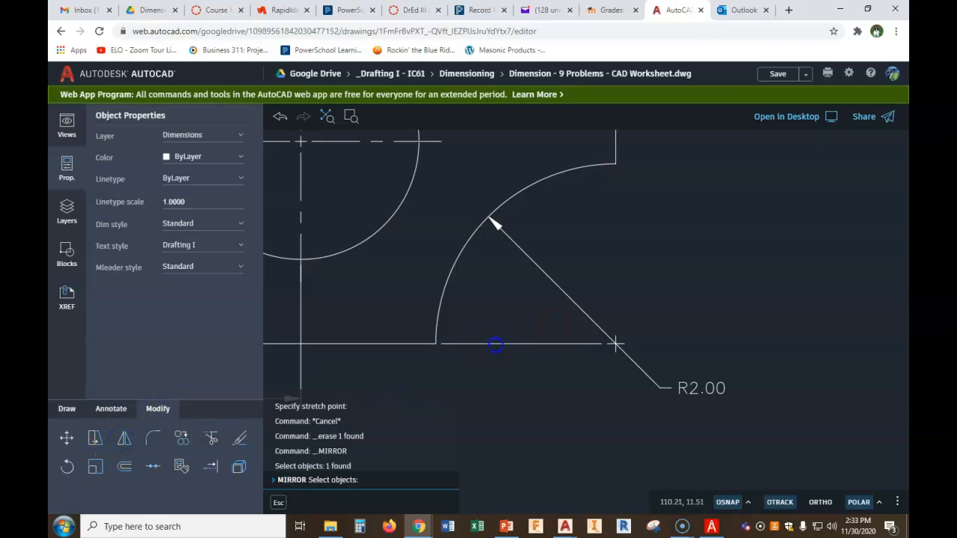
right_click(505, 309)
click(524, 320)
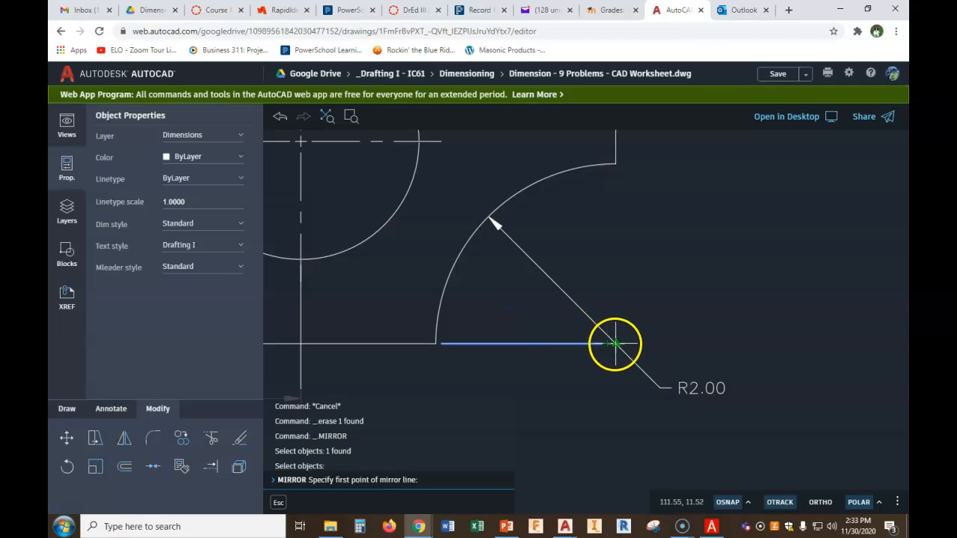
click(615, 344)
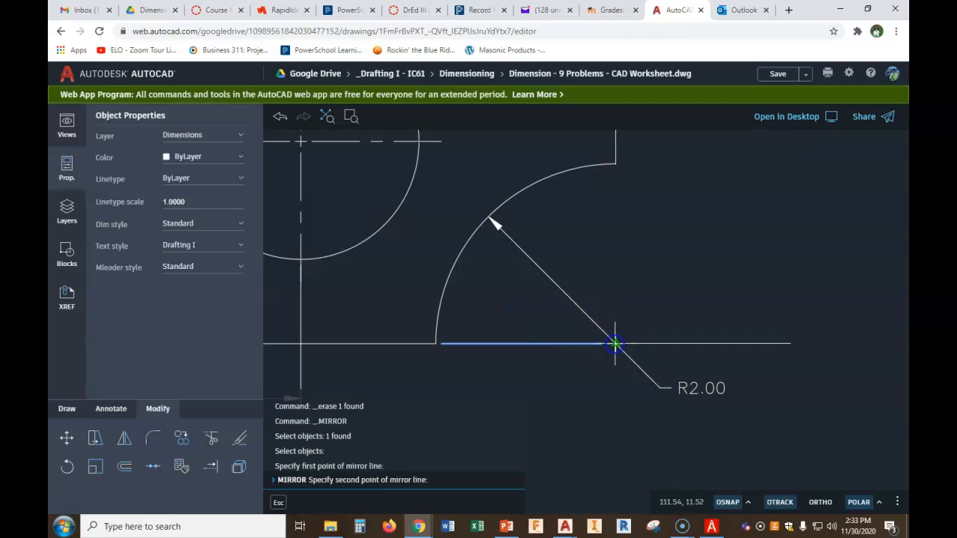
click(661, 388)
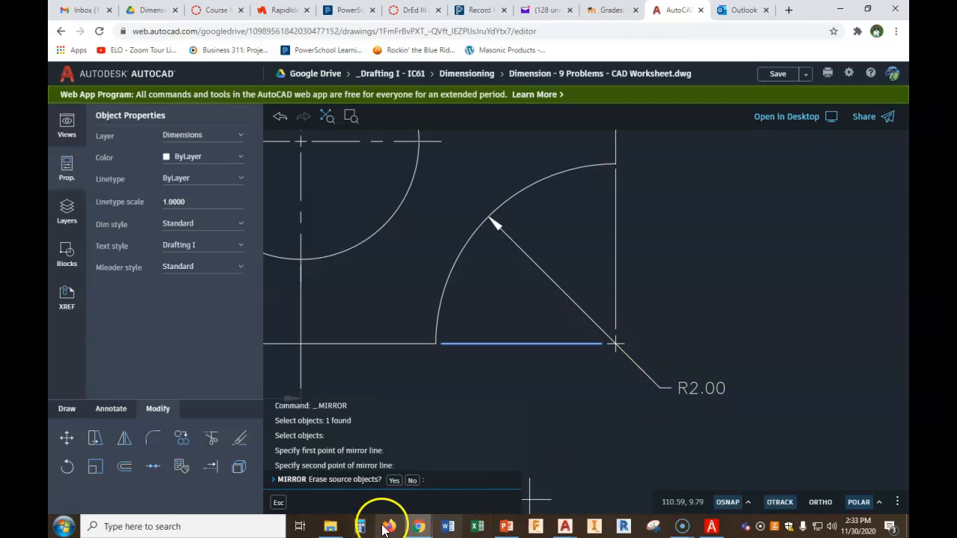
click(407, 477)
Delete the 4.50 vertical dimension on the part's left side
scroll(539, 390, down, 5)
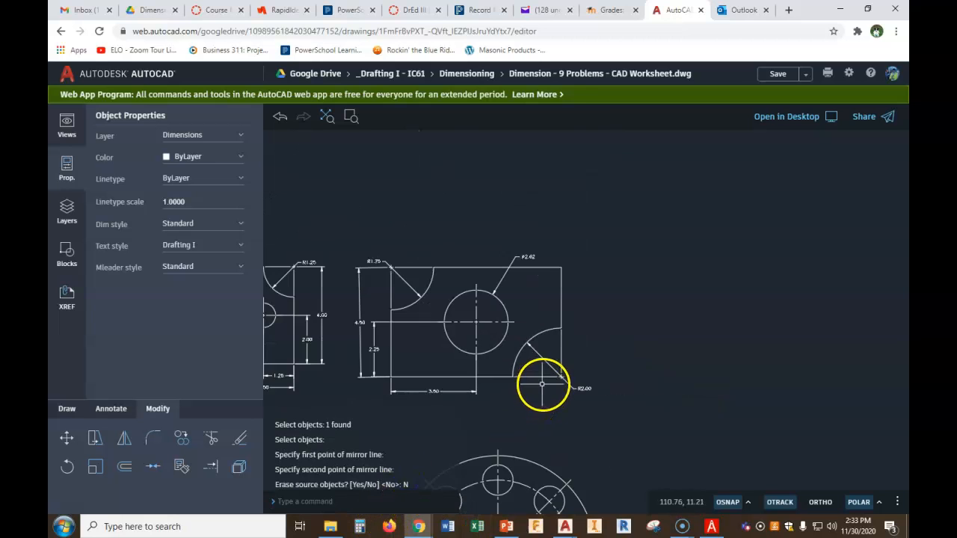
scroll(404, 296, up, 3)
mouse_move(343, 308)
middle_down()
mouse_move(330, 290)
mouse_move(352, 241)
mouse_move(342, 274)
middle_up()
scroll(353, 250, up, 2)
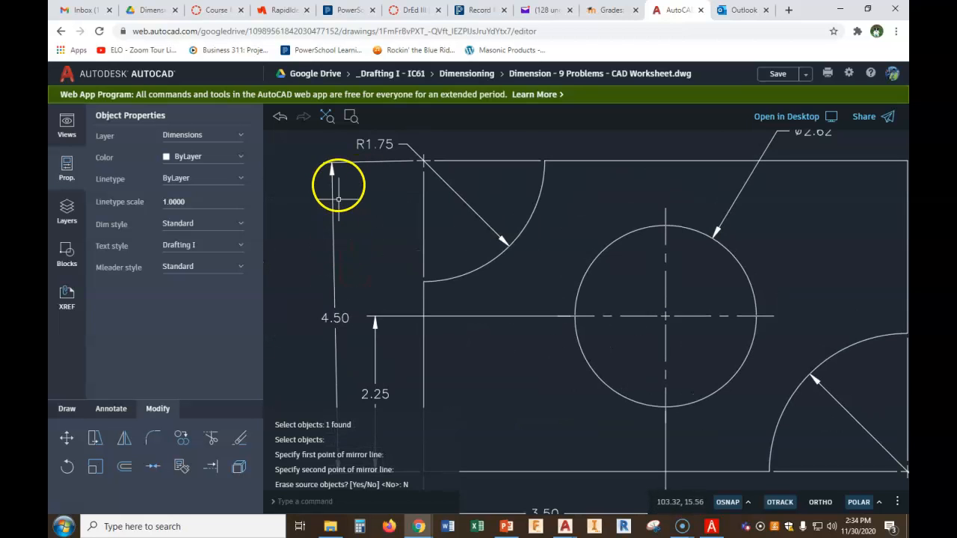
middle_drag(335, 242, 341, 177)
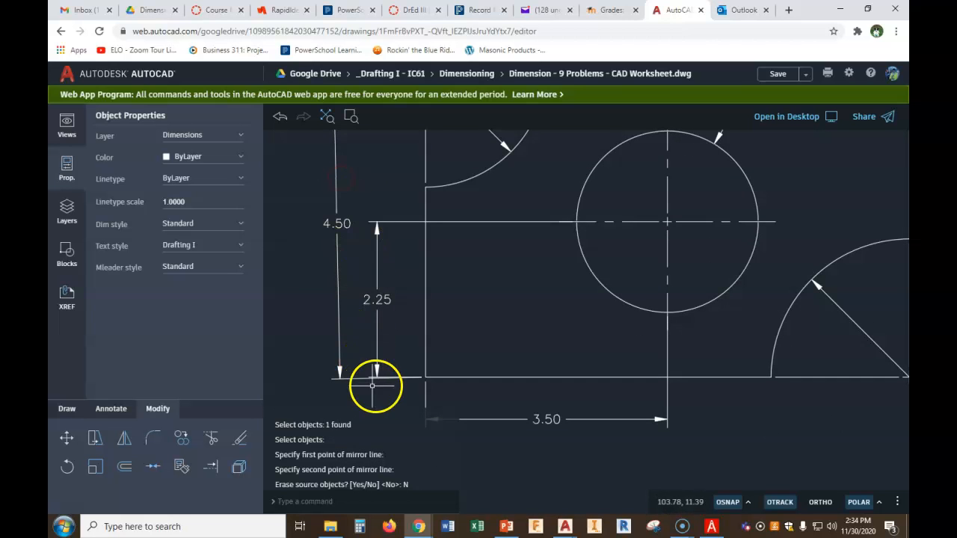
scroll(376, 377, up, 2)
scroll(376, 369, down, 3)
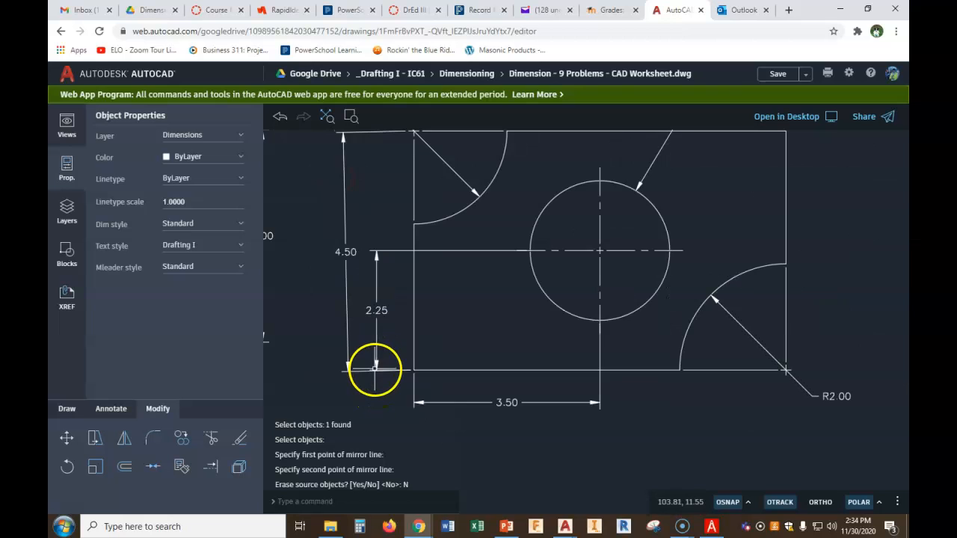
click(347, 252)
key(Delete)
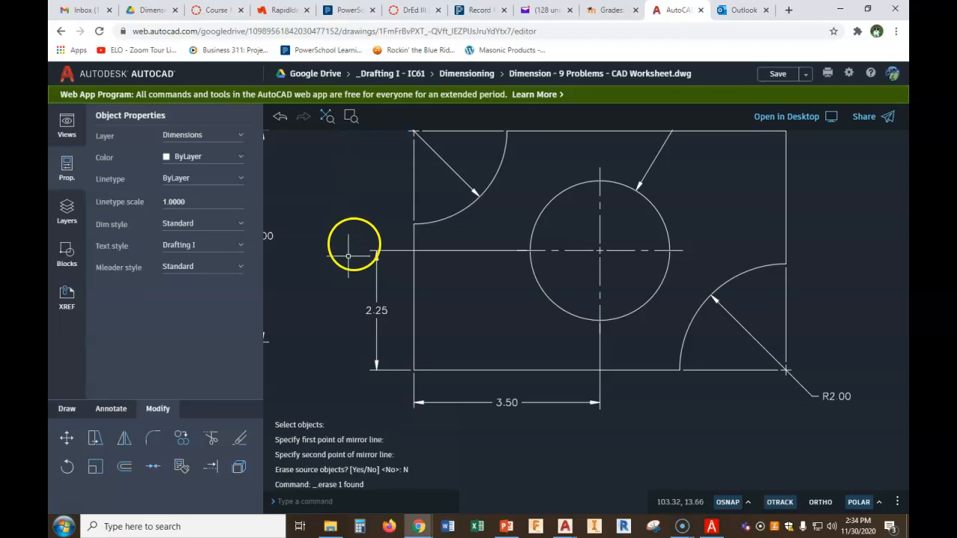
Add a vertical dimension for the part's overall height, from the bottom-left corner to the top-left corner, placed left of the 2.25 dimension
scroll(408, 263, up, 1)
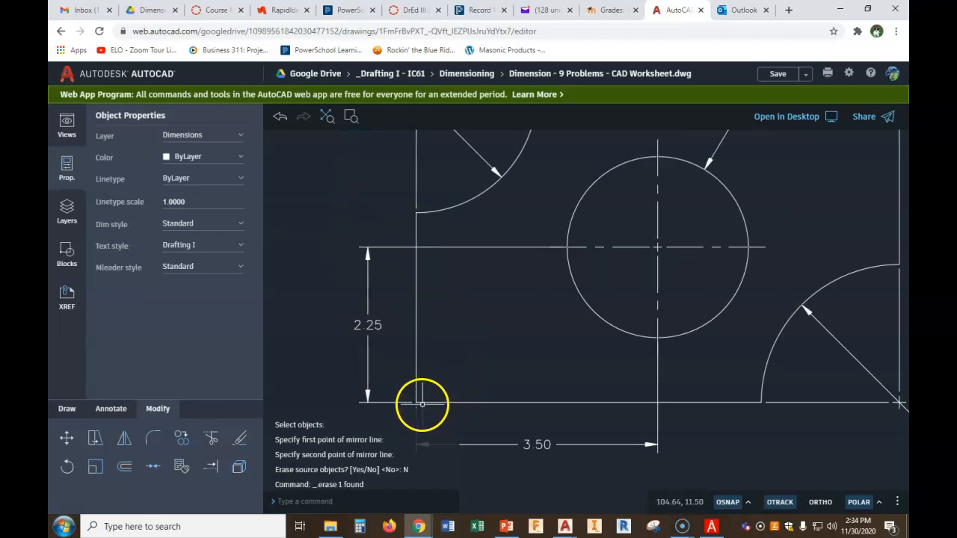
scroll(467, 362, down, 1)
scroll(434, 210, up, 1)
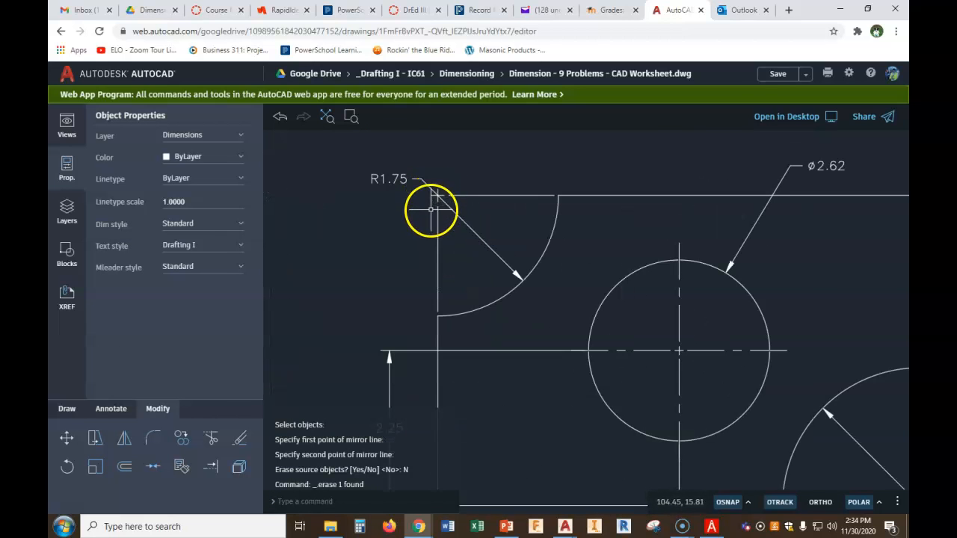
scroll(448, 315, down, 3)
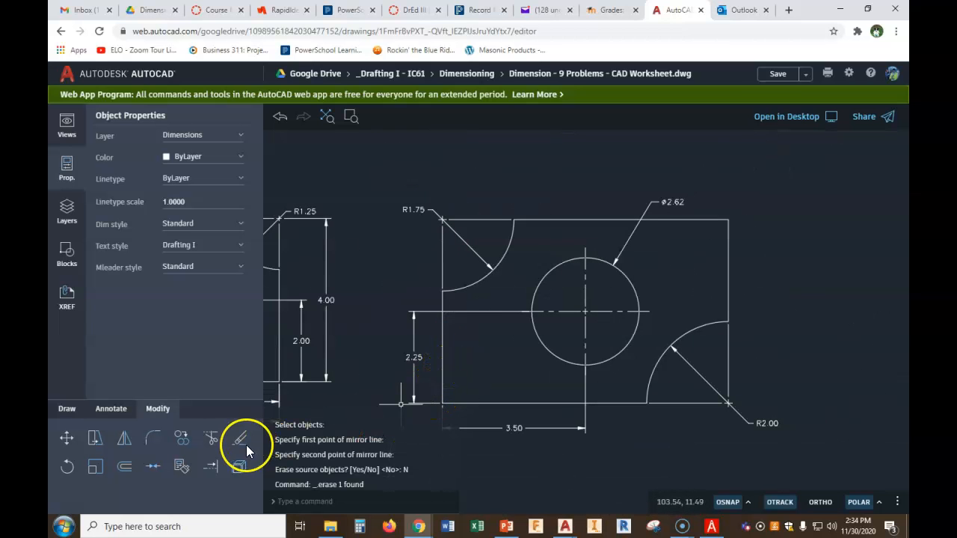
click(121, 408)
click(124, 438)
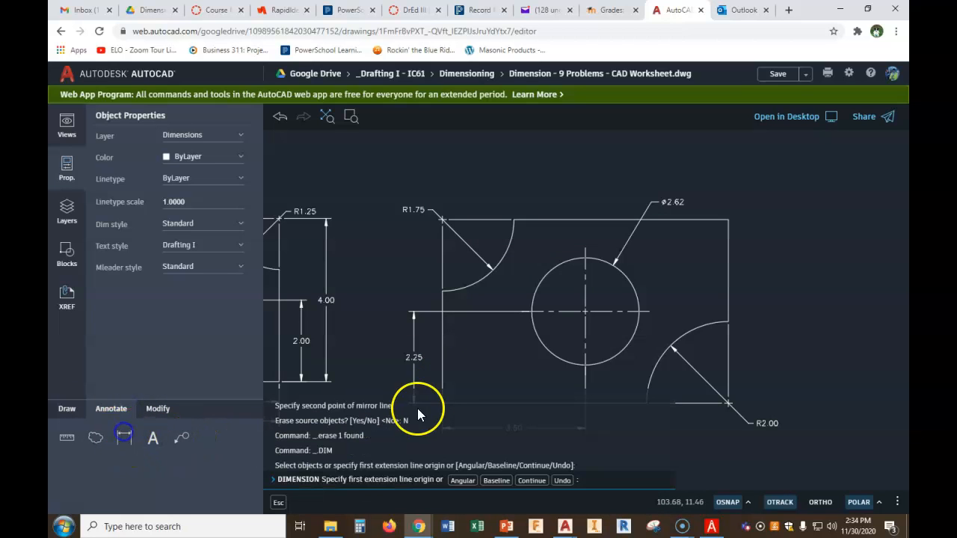
middle_drag(453, 391, 463, 335)
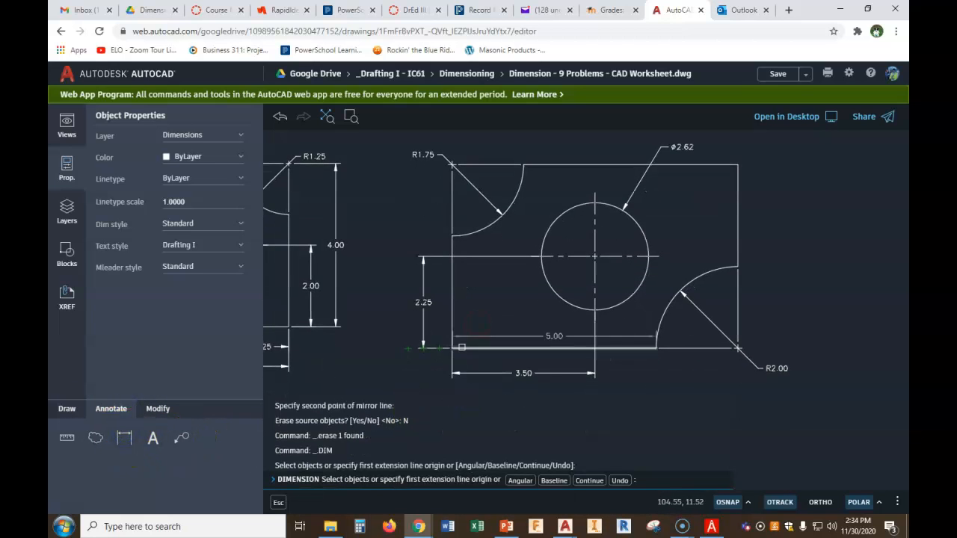
scroll(454, 350, up, 3)
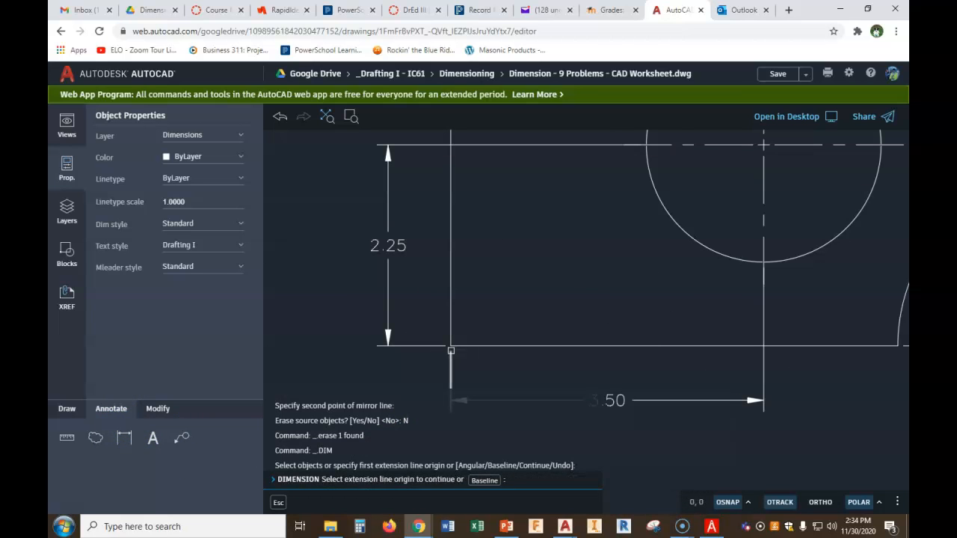
click(124, 438)
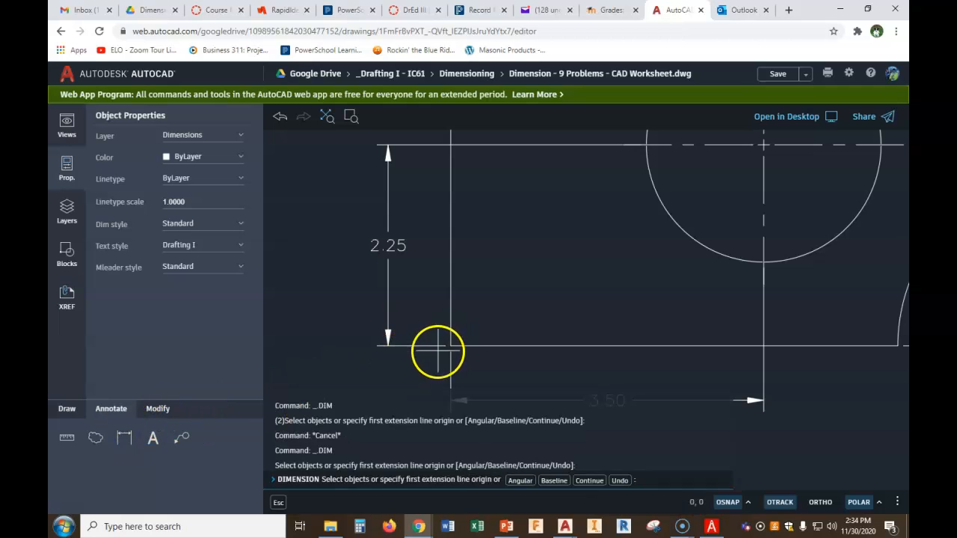
click(125, 431)
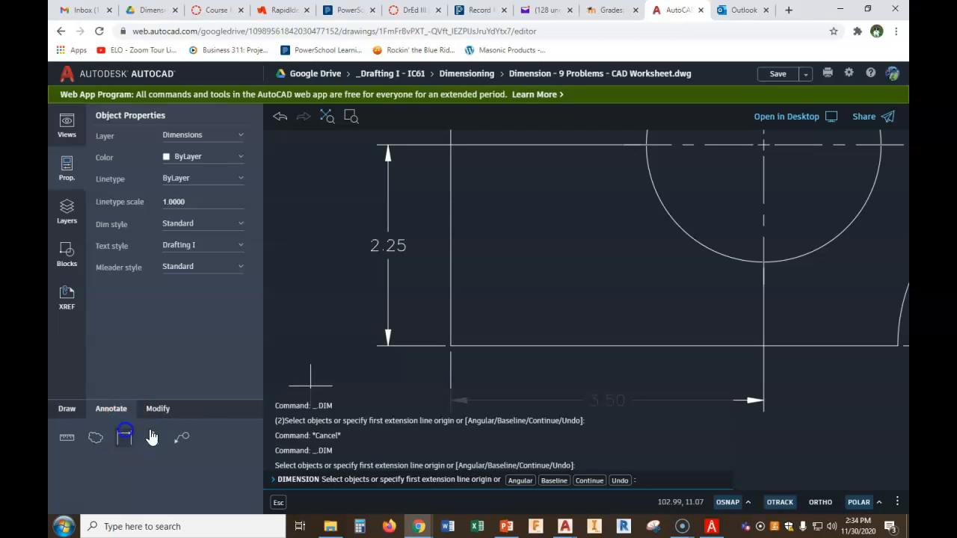
click(451, 346)
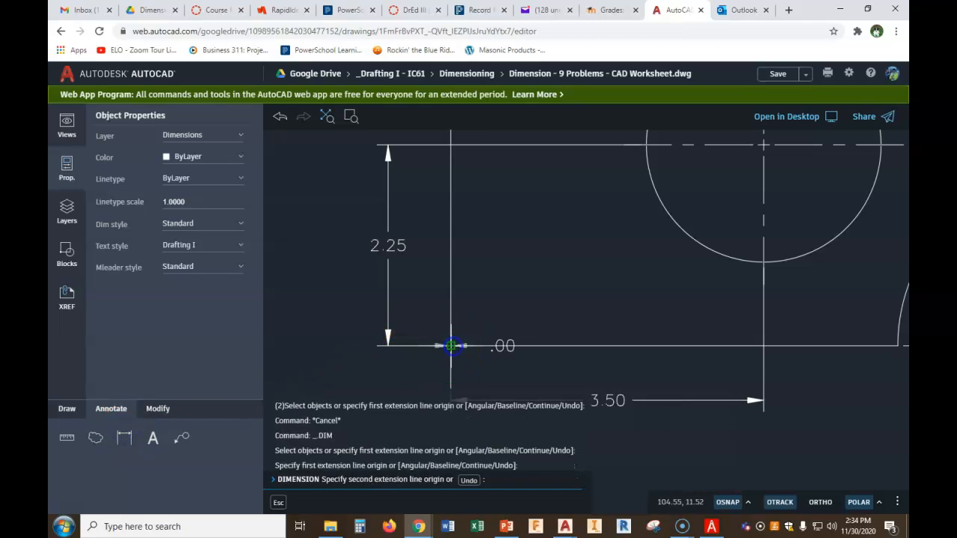
scroll(473, 273, down, 3)
middle_drag(476, 220, 455, 336)
scroll(455, 224, up, 5)
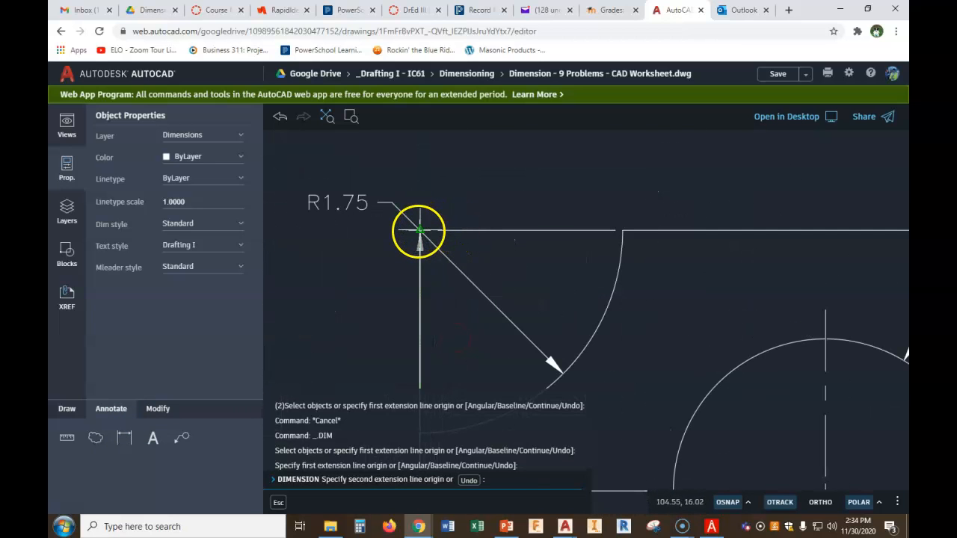
click(420, 228)
scroll(342, 273, down, 5)
scroll(342, 279, up, 1)
middle_drag(342, 279, 371, 210)
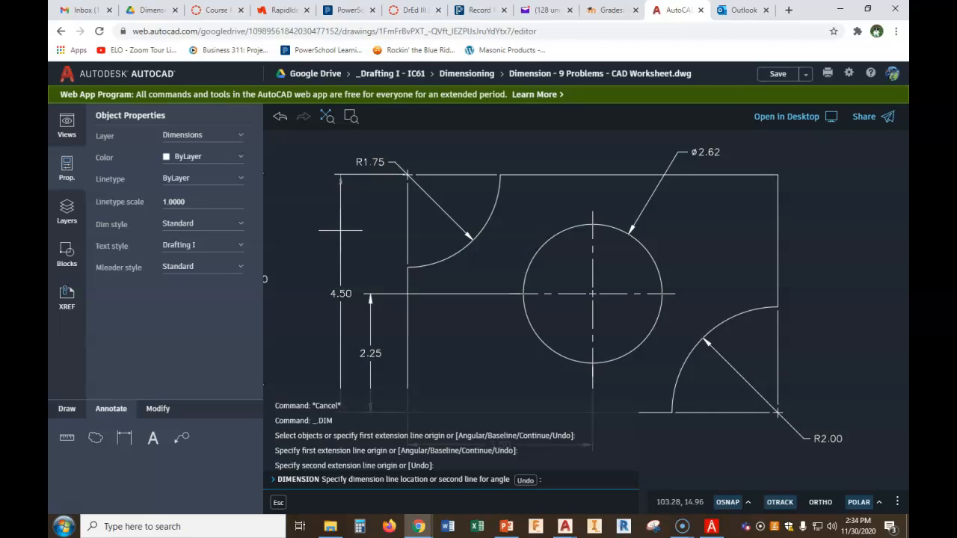
click(341, 231)
right_click(340, 234)
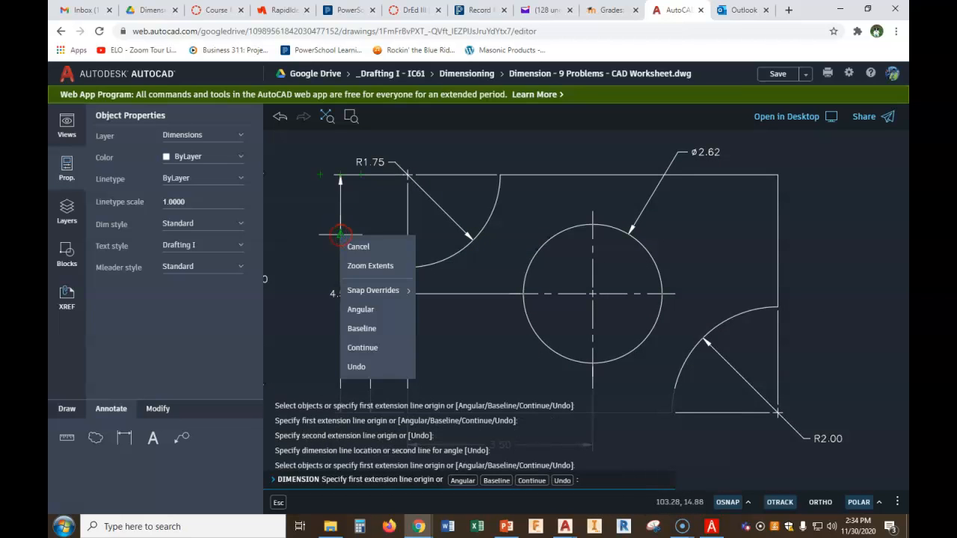
click(360, 247)
Stretch the upper extension-line origin of the new 4.50 dimension a short distance left along the top edge
scroll(401, 196, up, 3)
middle_drag(399, 187, 390, 261)
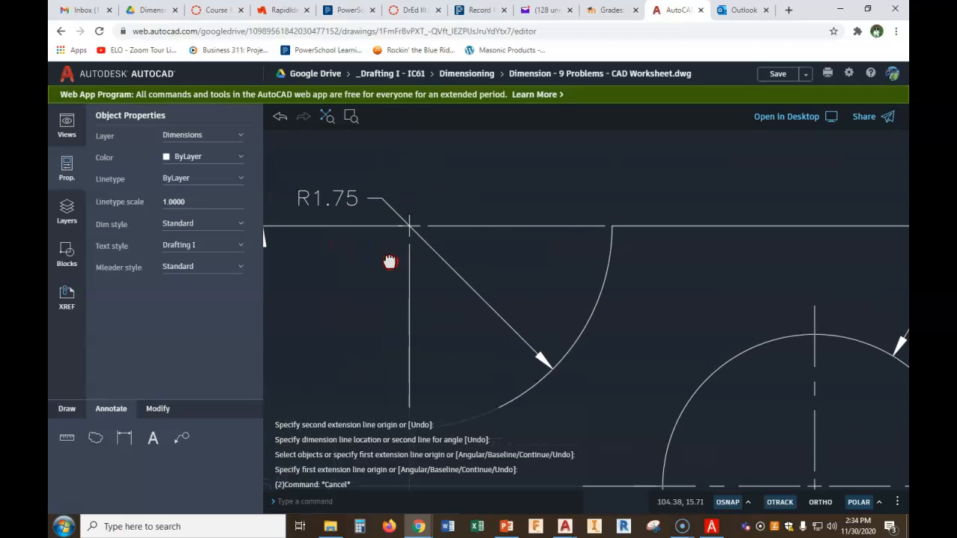
click(366, 226)
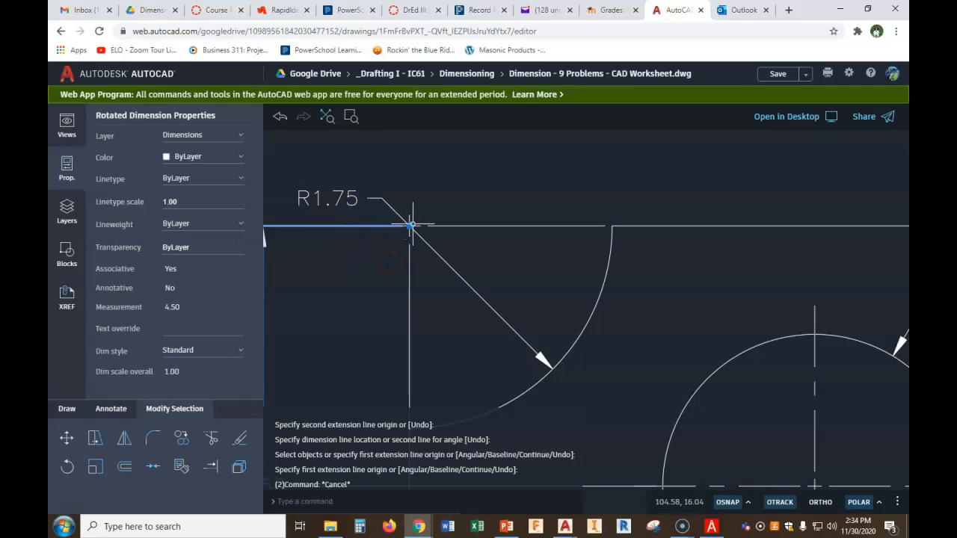
click(410, 225)
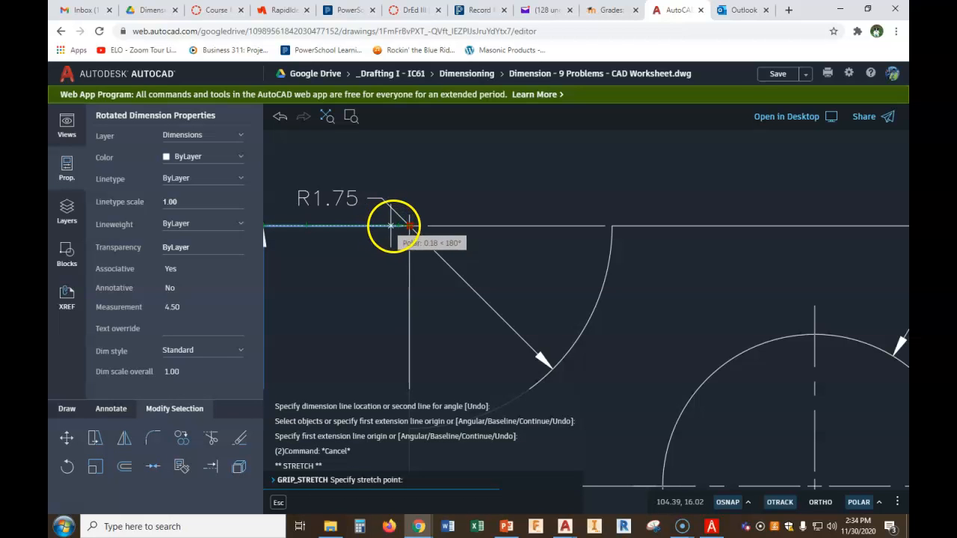
click(397, 225)
scroll(385, 240, up, 1)
scroll(395, 247, down, 2)
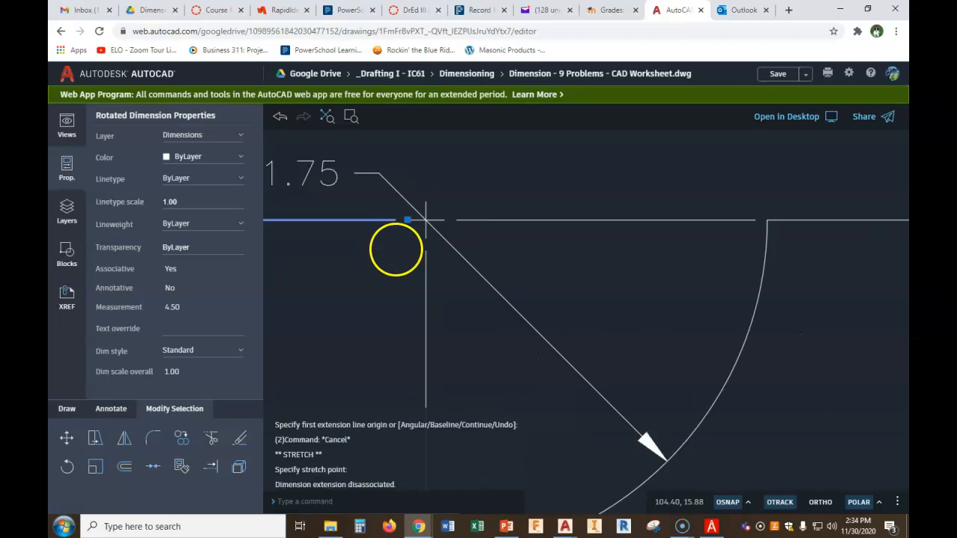
middle_drag(393, 283, 480, 216)
scroll(480, 215, down, 1)
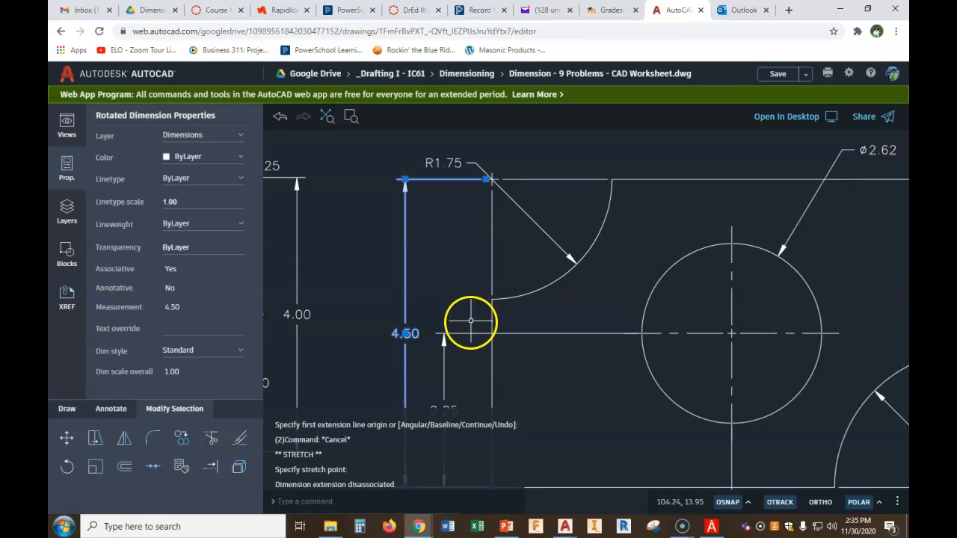
key(Escape)
scroll(471, 281, down, 1)
scroll(471, 274, up, 2)
middle_drag(471, 274, 472, 276)
Add a radius dimension to the large outer arc of the slotted clevis part, placing the leader above and left
scroll(500, 216, down, 3)
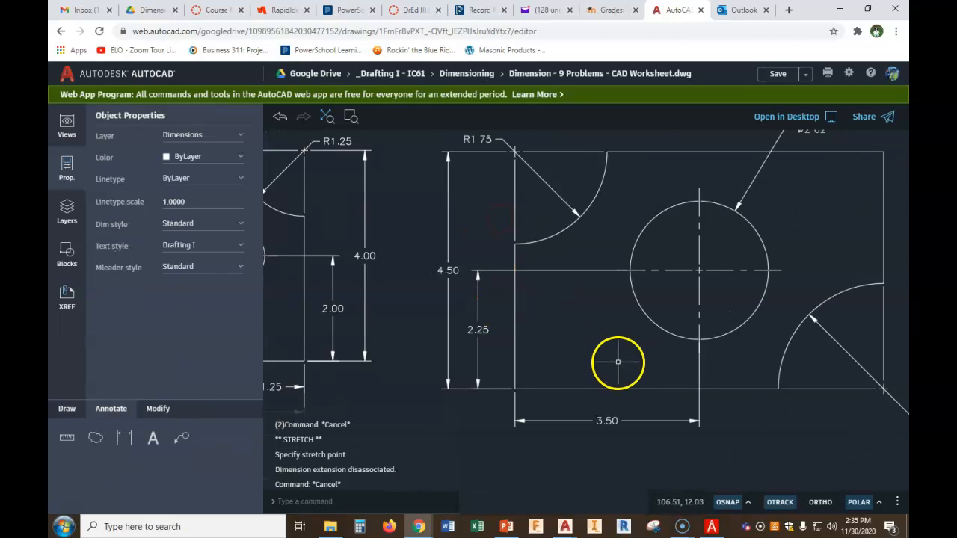
scroll(685, 341, down, 4)
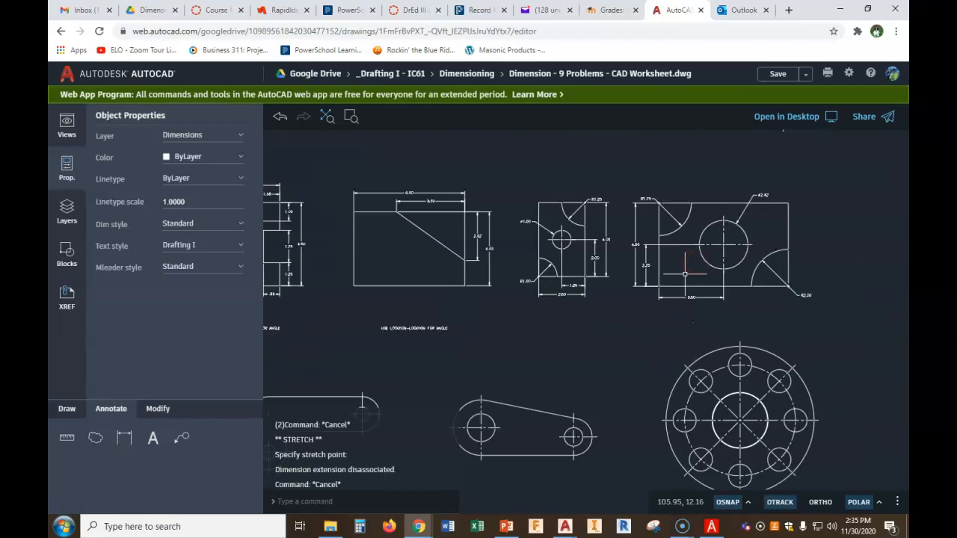
middle_drag(652, 336, 756, 218)
scroll(337, 266, up, 3)
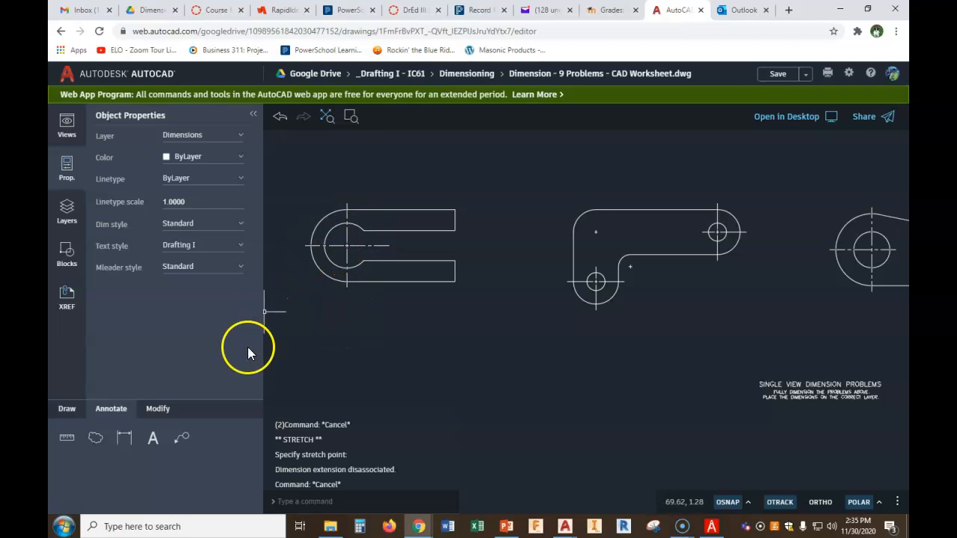
click(124, 441)
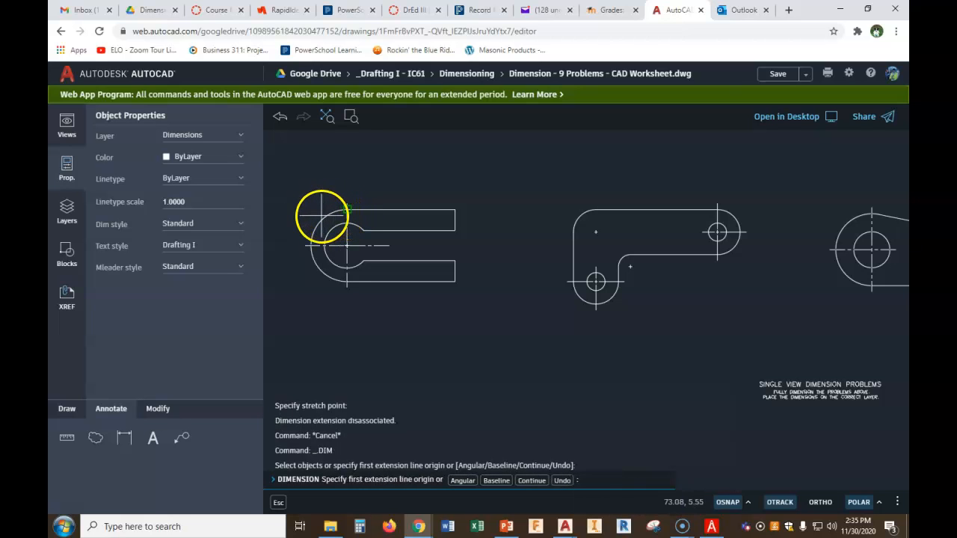
scroll(322, 215, up, 3)
click(333, 205)
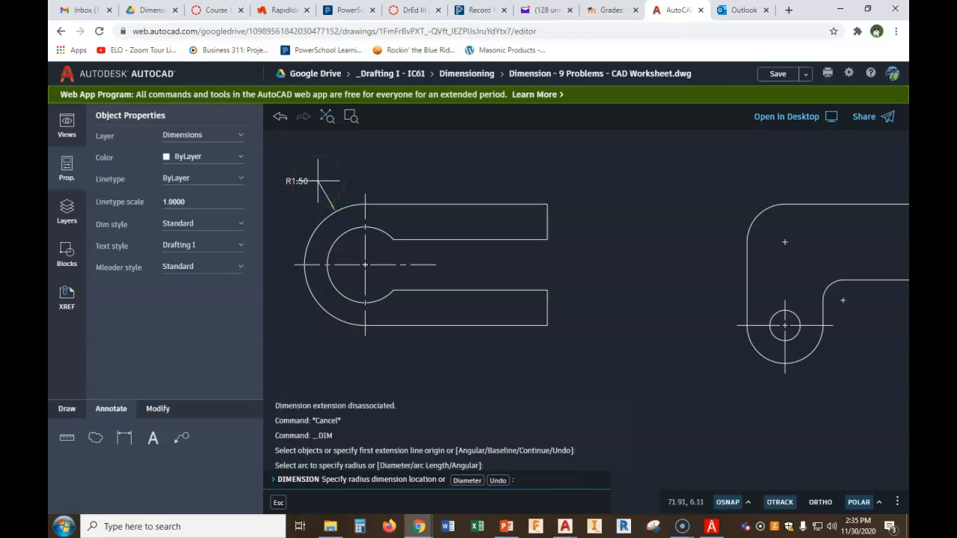
click(317, 181)
Dimension the horizontal length from the arc's centerline to the right end of the top edge, placed above the part
middle_drag(364, 179, 367, 168)
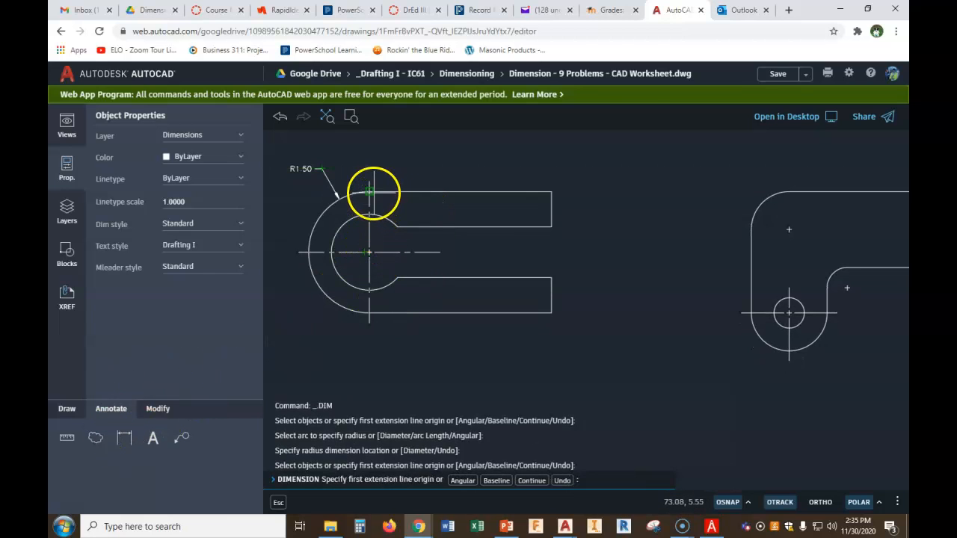
click(370, 192)
click(552, 191)
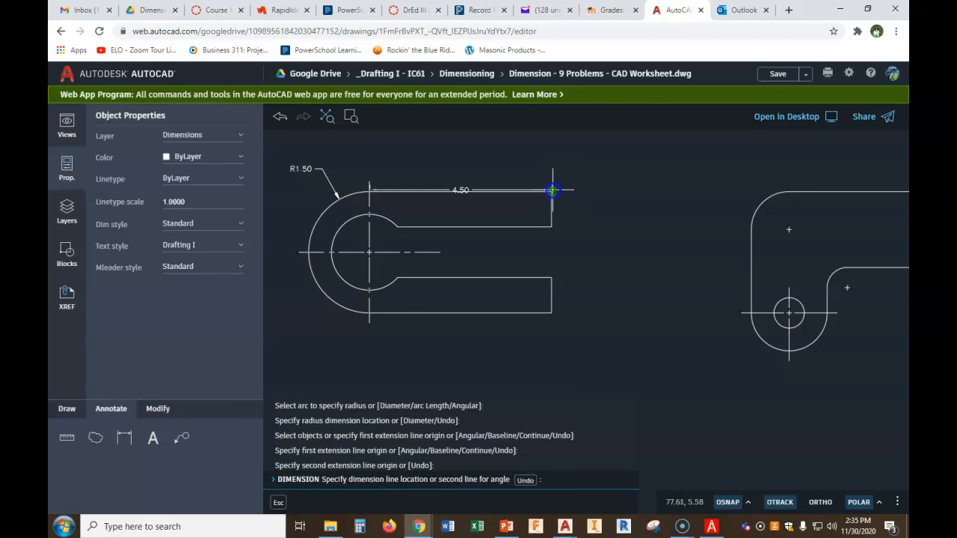
click(324, 169)
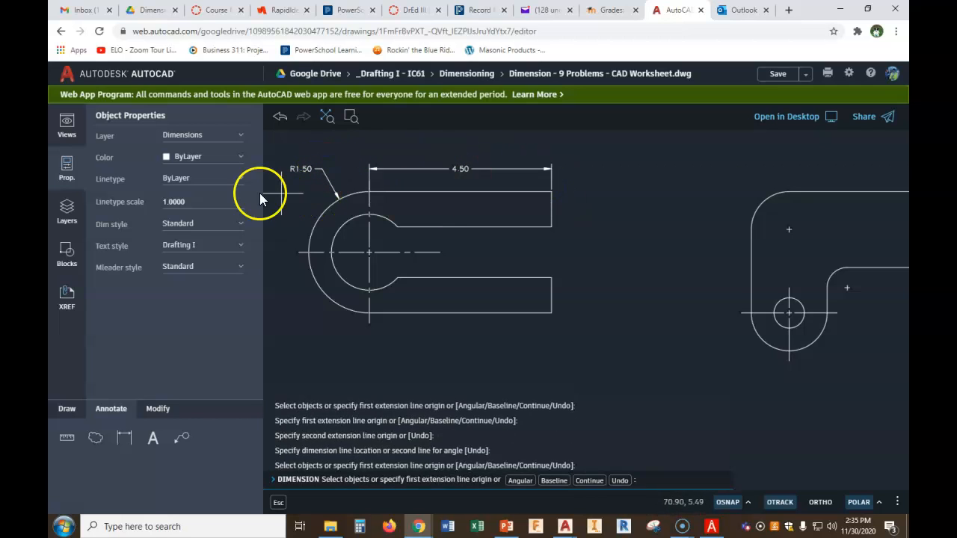
right_click(690, 232)
click(708, 247)
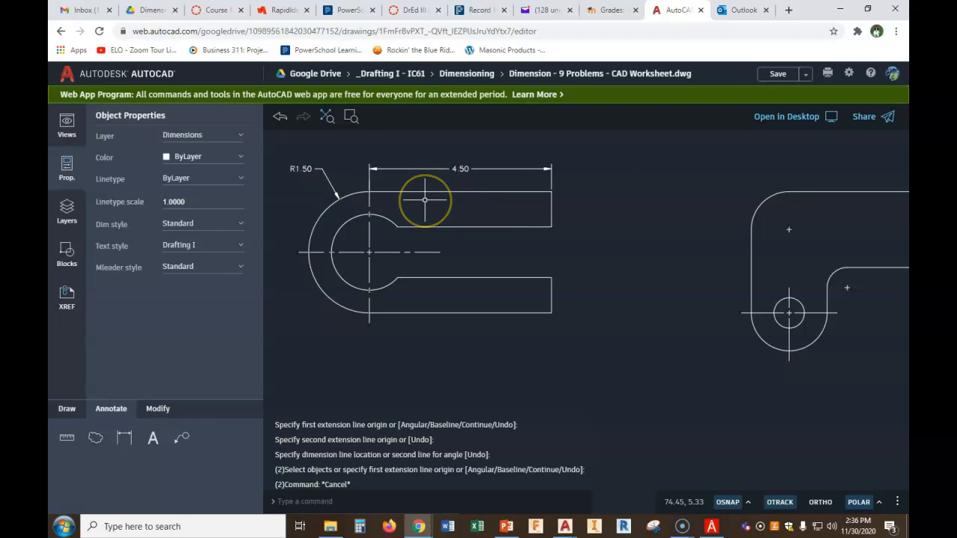
Dimension the upper arm's thickness at the part's right end with a vertical dimension placed just right of it
scroll(407, 205, up, 1)
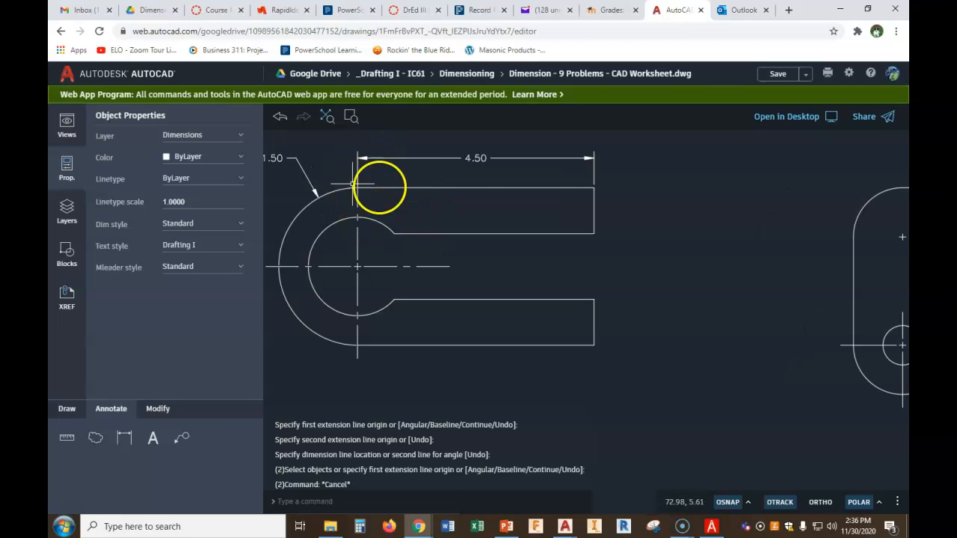
mouse_move(508, 239)
middle_down()
mouse_move(581, 201)
mouse_move(595, 223)
middle_up()
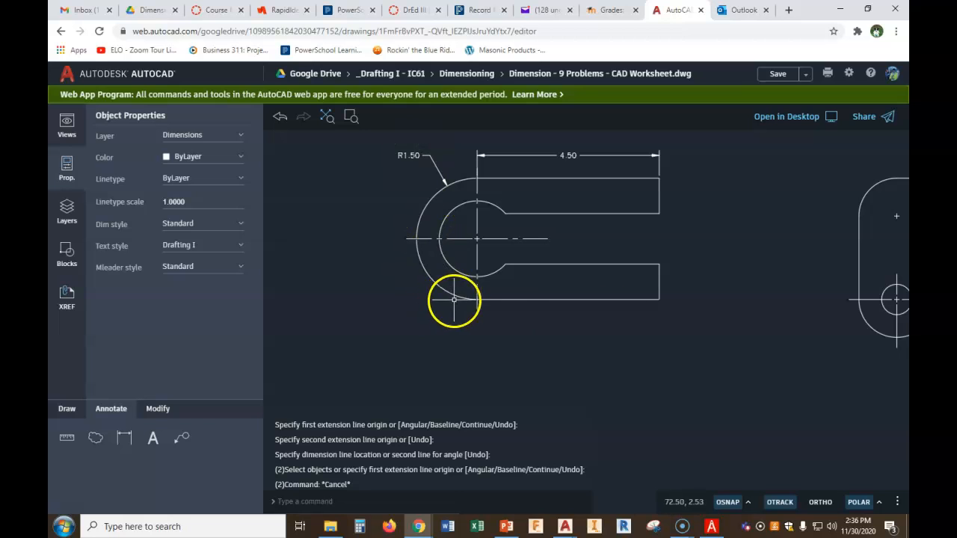
click(124, 439)
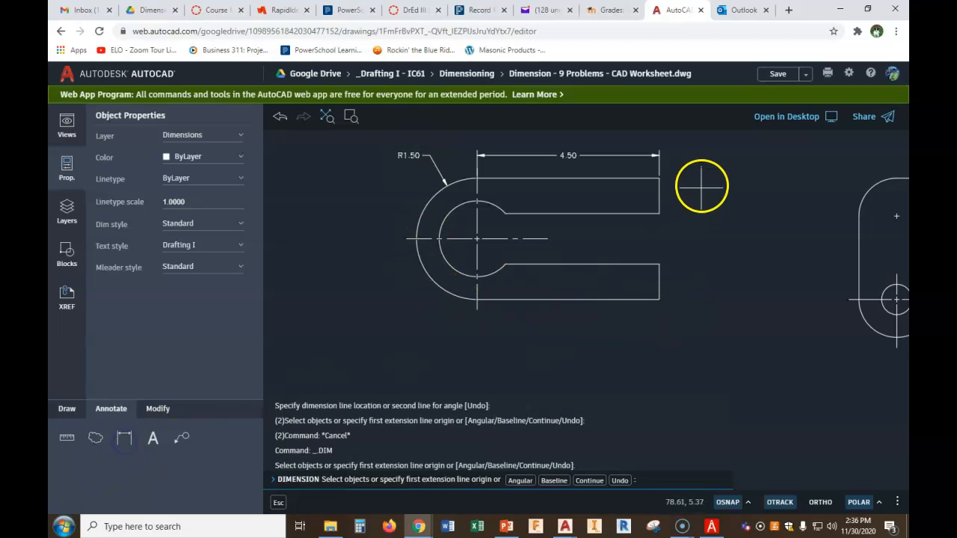
click(658, 178)
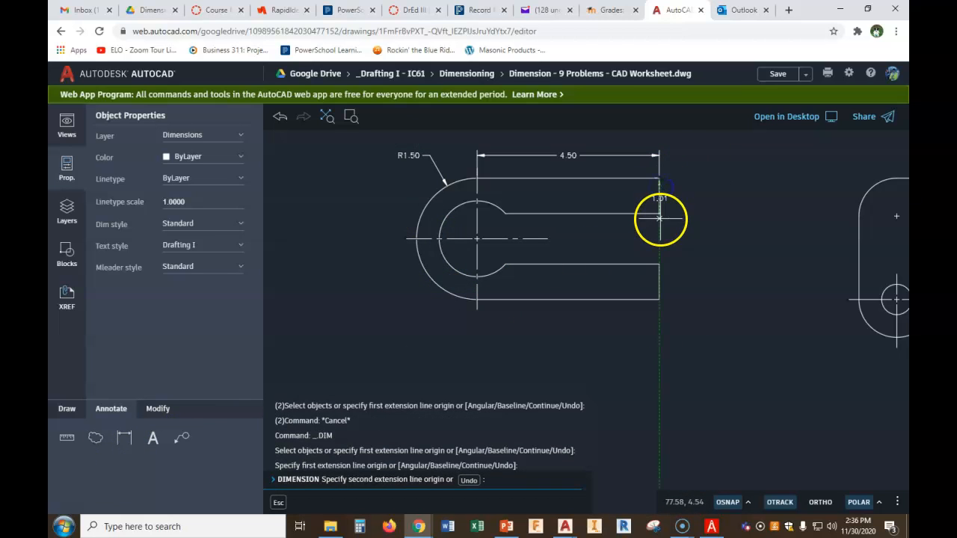
click(659, 214)
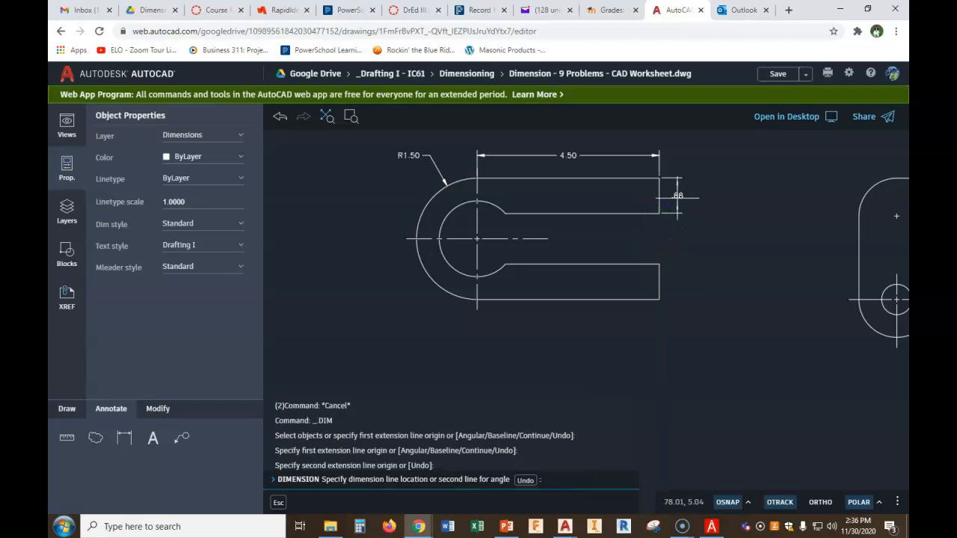
click(677, 198)
right_click(700, 246)
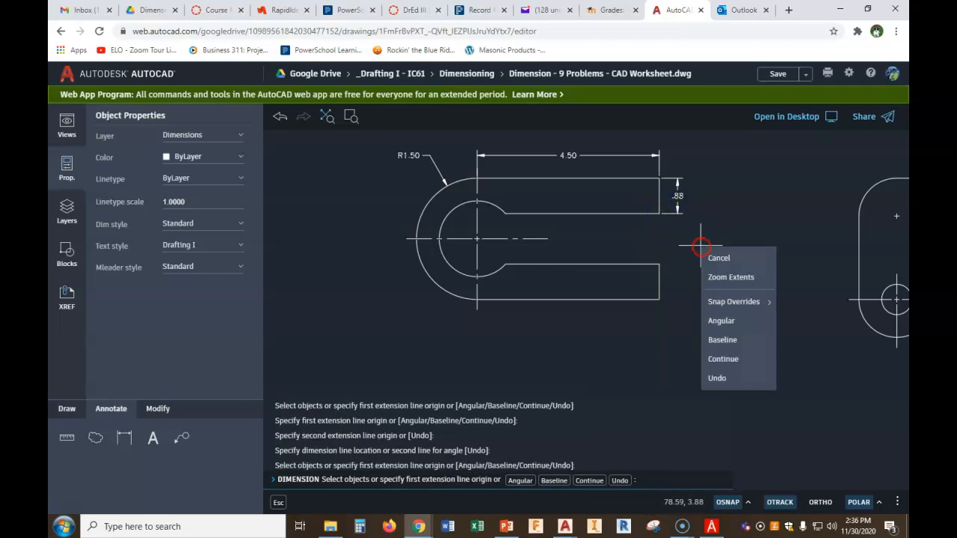
right_click(660, 228)
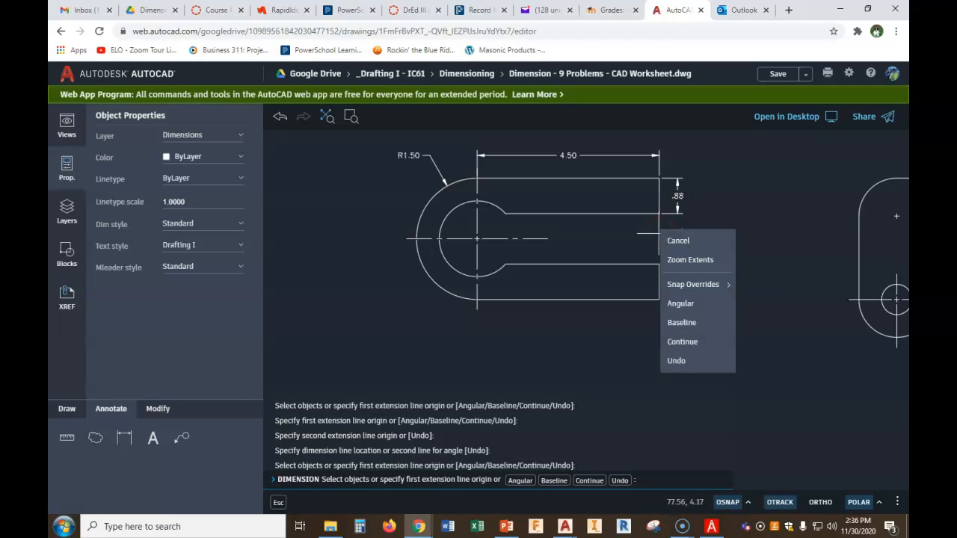
key(Escape)
Dimension the slot's width at the right end, stacked under the arm thickness dimension
click(658, 215)
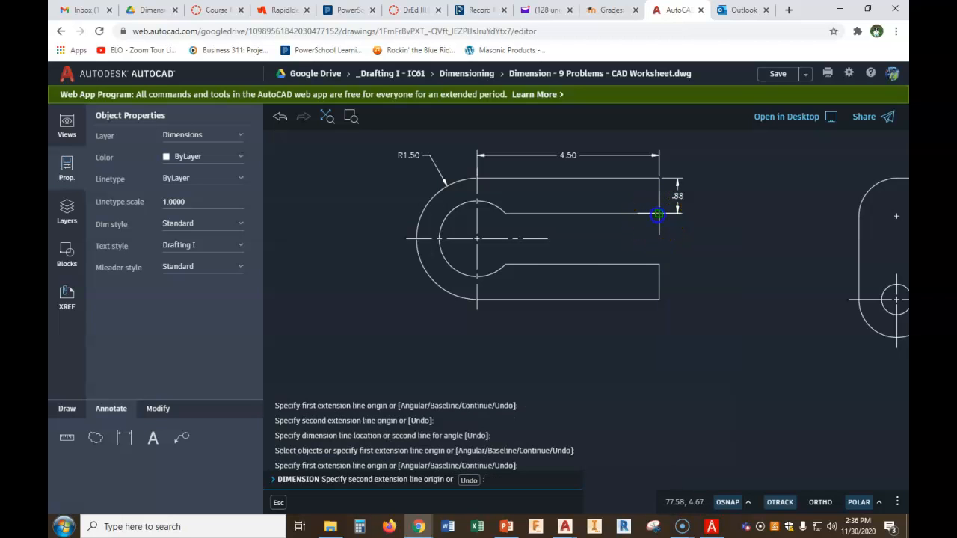
click(659, 260)
click(678, 217)
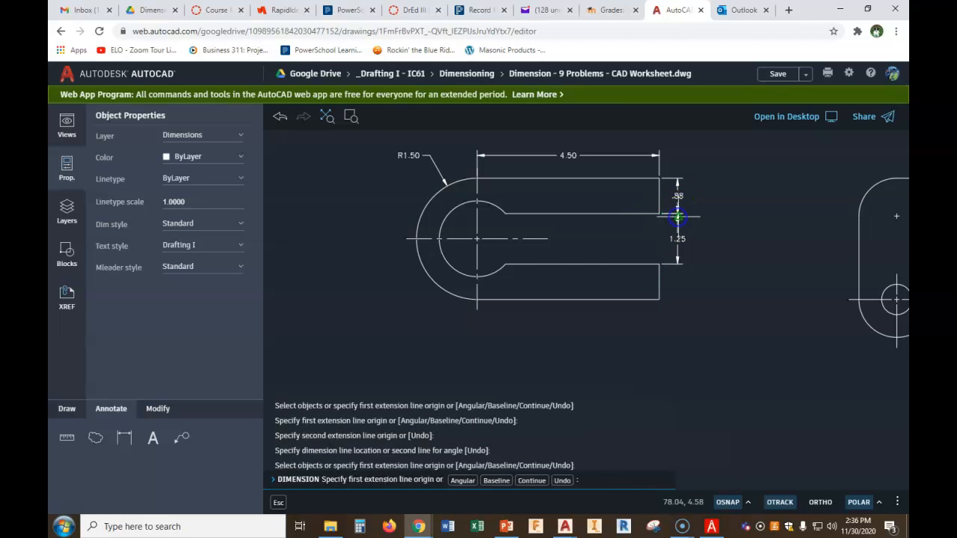
key(Escape)
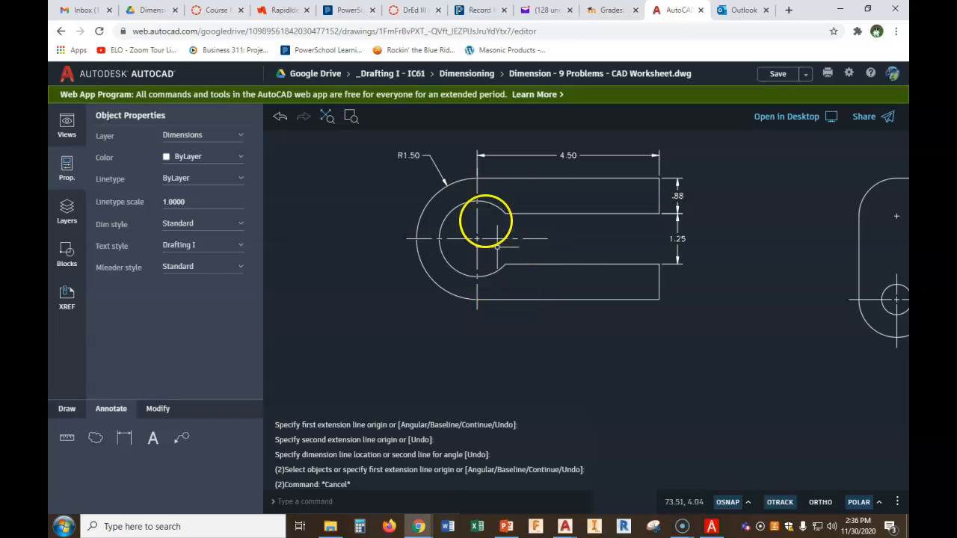
click(125, 438)
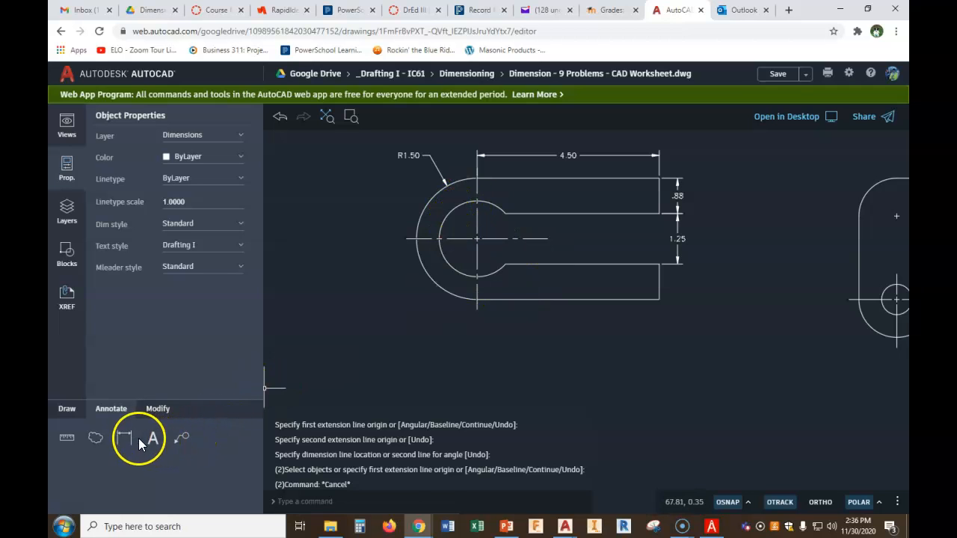
click(454, 272)
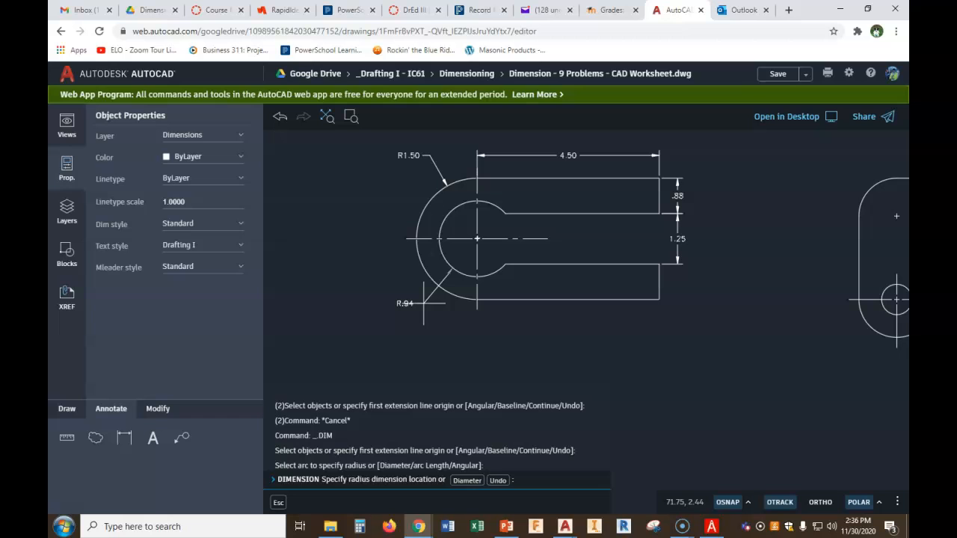
key(Escape)
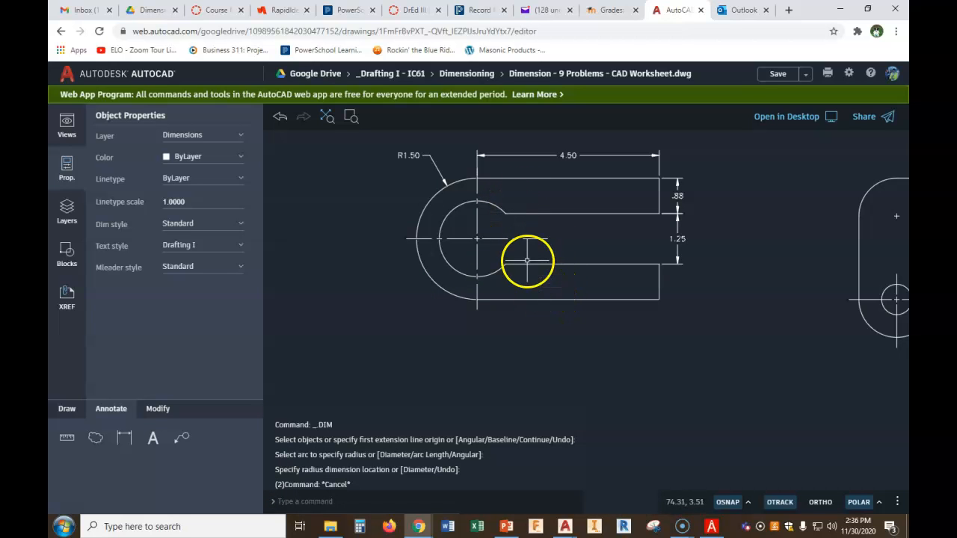
click(124, 439)
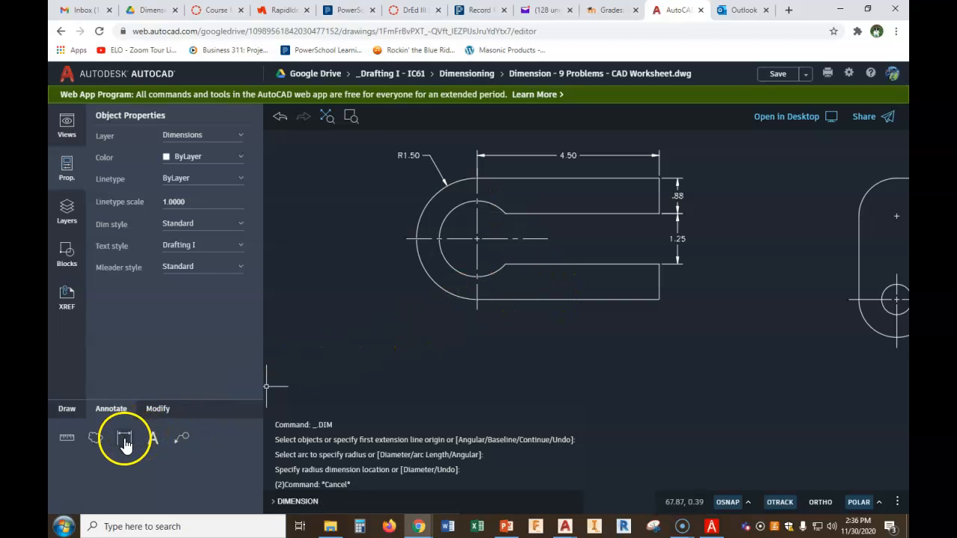
click(476, 202)
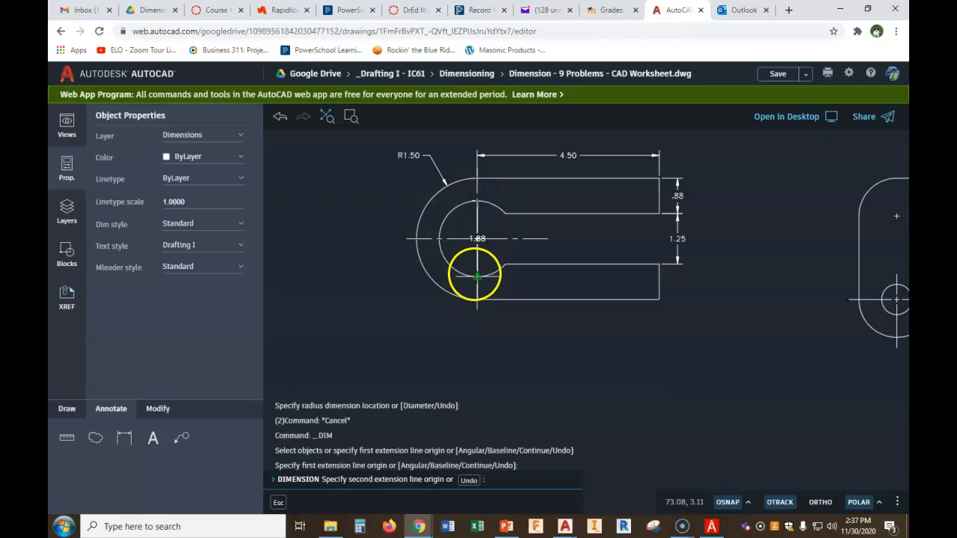
scroll(476, 277, up, 4)
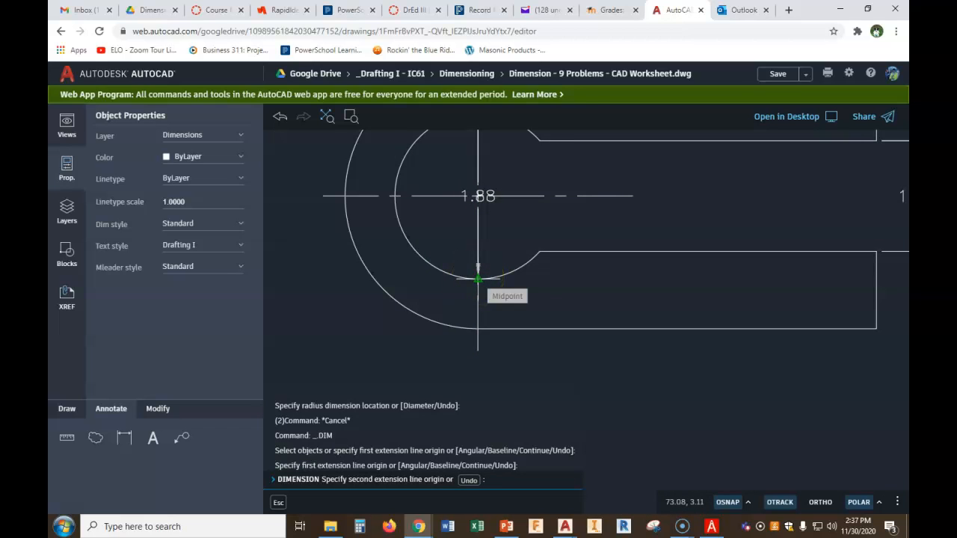
key(Escape)
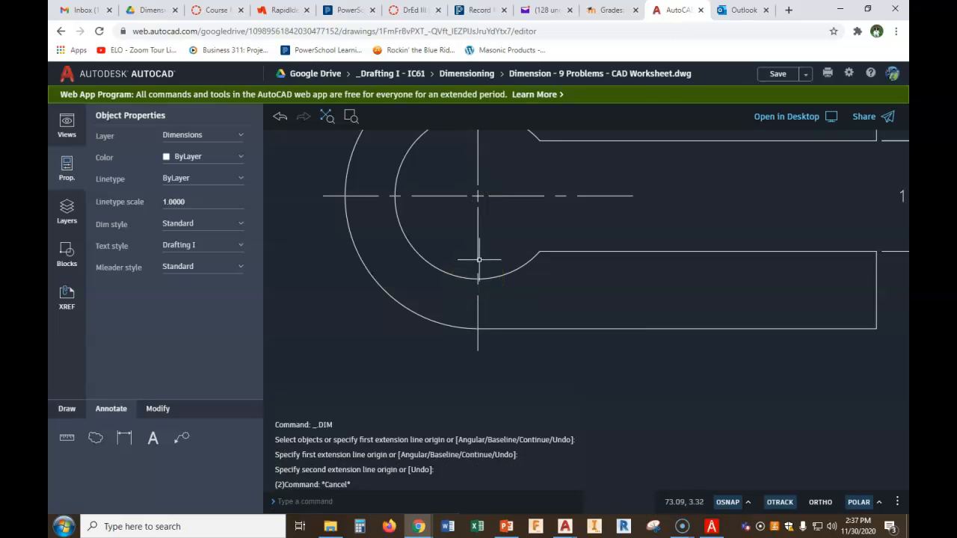
Add a radius dimension to the inner arc of the slotted clevis part, placing the leader below and left
scroll(469, 271, down, 3)
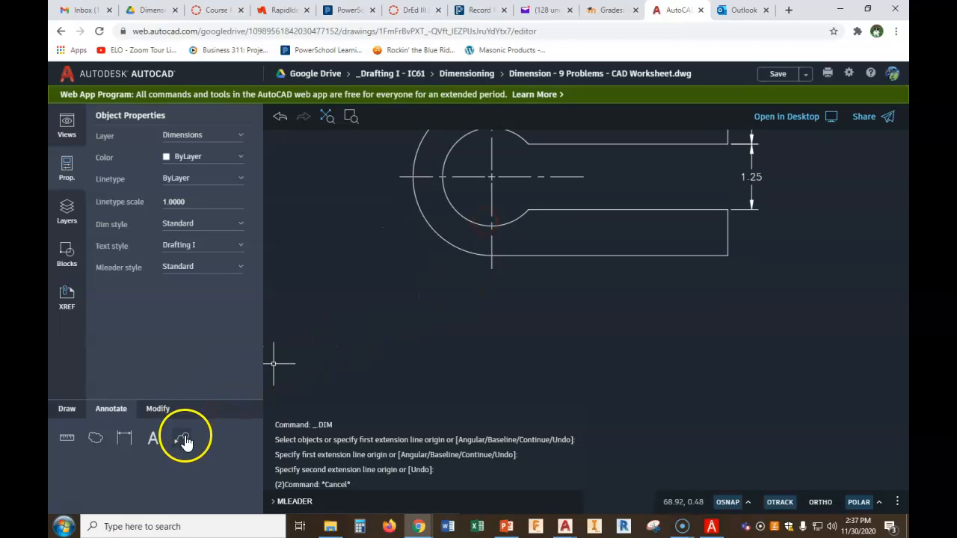
click(124, 438)
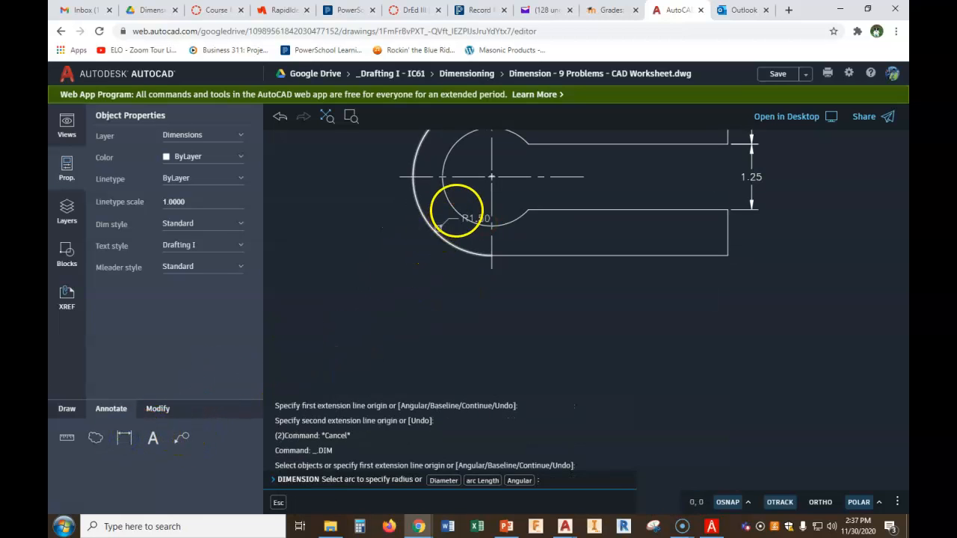
click(456, 212)
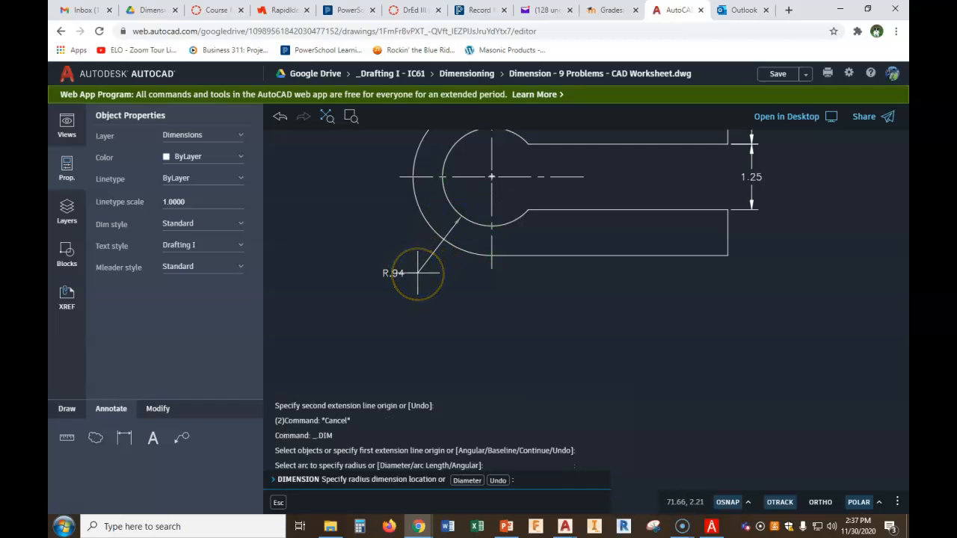
click(417, 273)
scroll(447, 254, down, 2)
scroll(447, 255, up, 1)
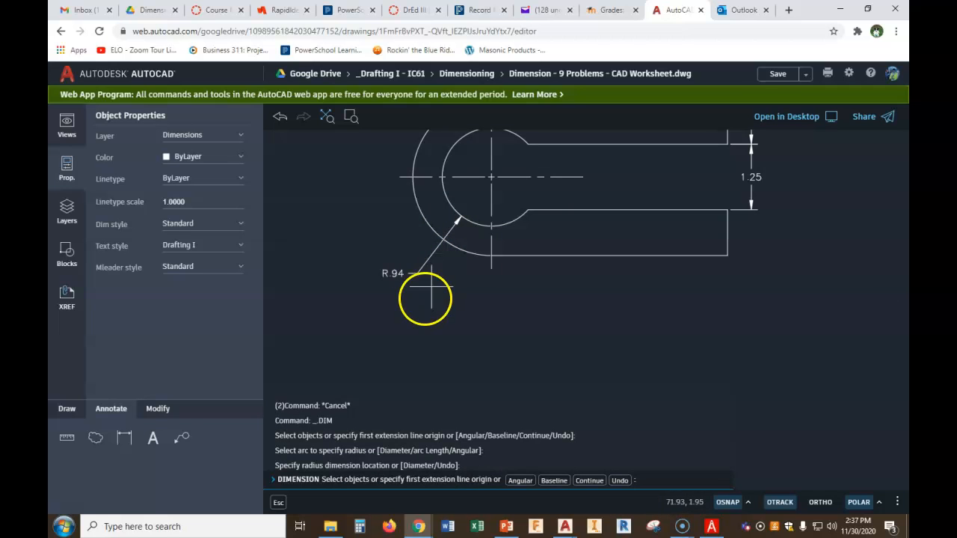
key(Escape)
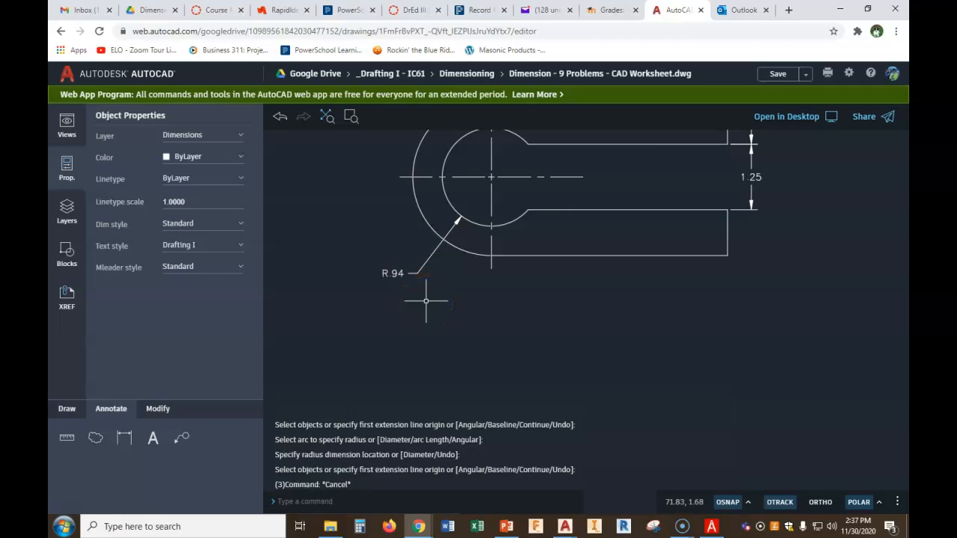
Edit that dimension's text to n1.88 so it reads as diameter Ø1.88, checking the GD&T lowercase symbols sheet for the symbol letter
text(te)
click(316, 441)
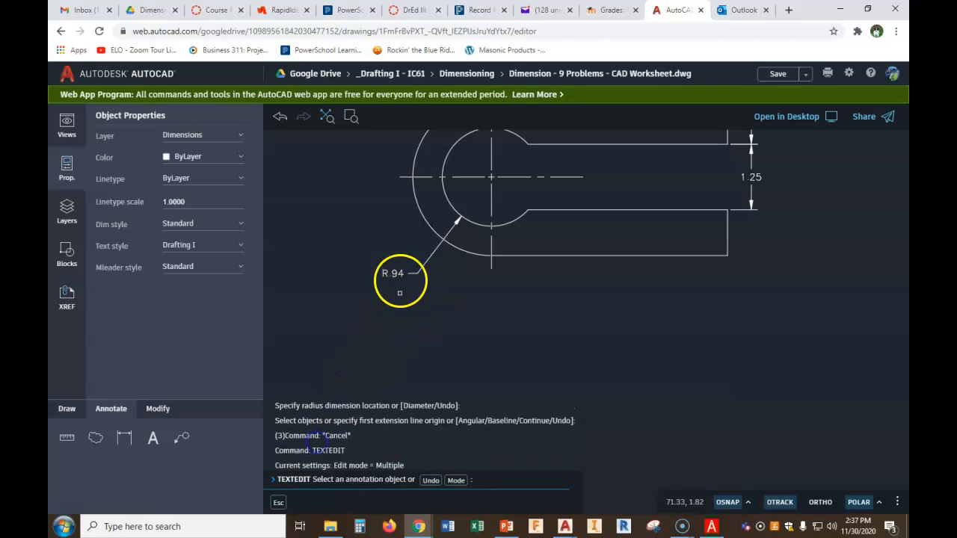
click(397, 274)
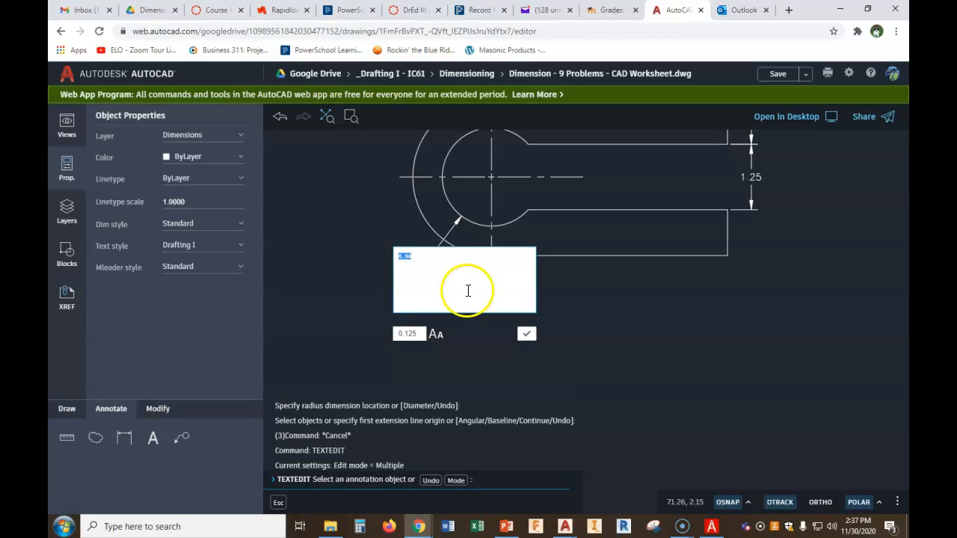
click(713, 528)
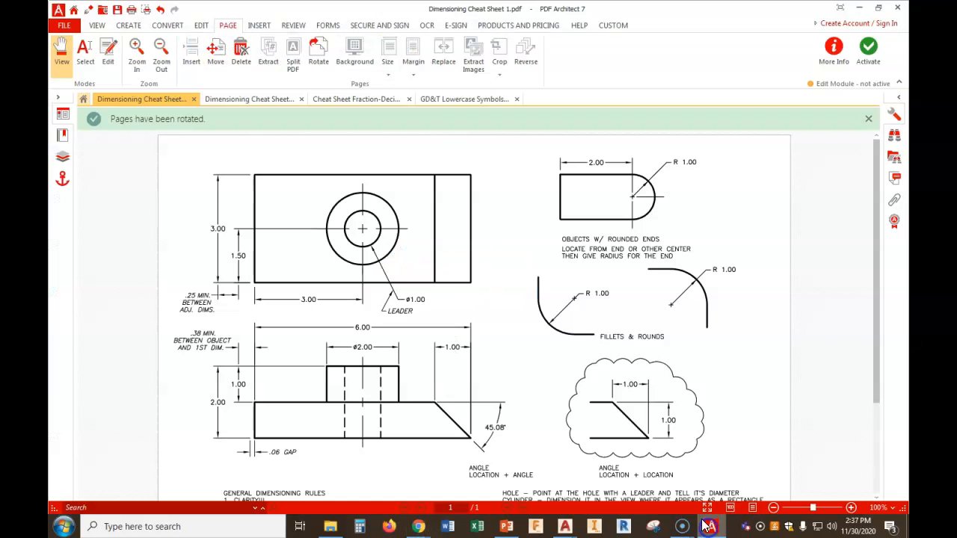
click(458, 100)
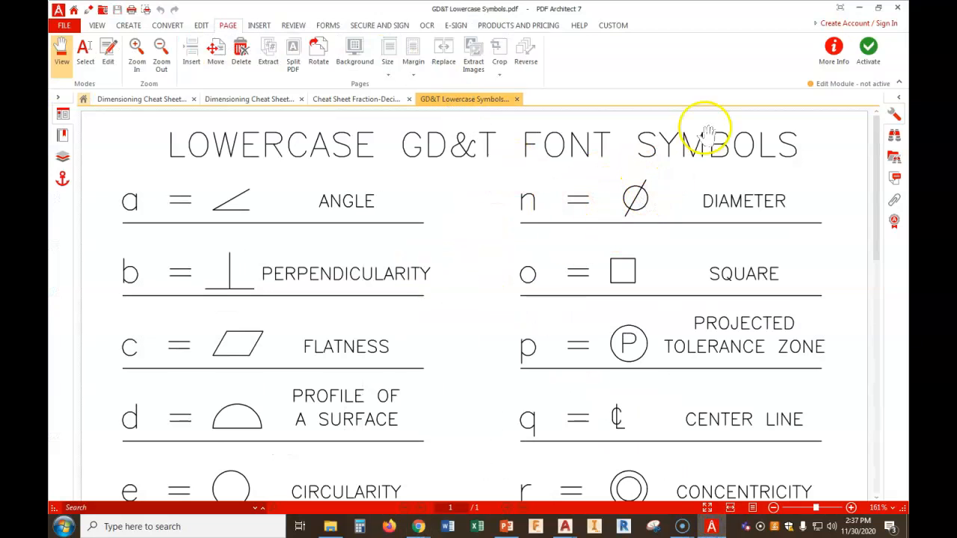
click(861, 8)
text(R)
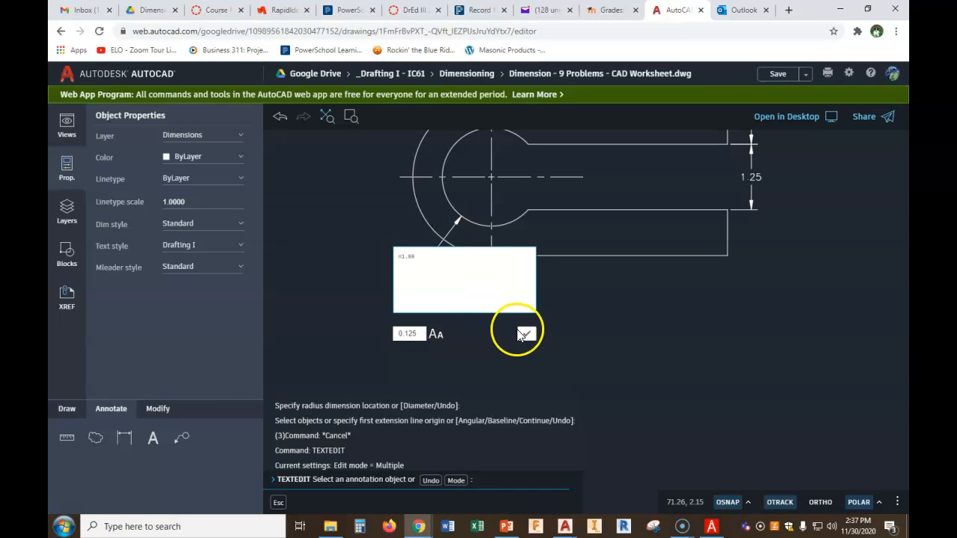
click(524, 334)
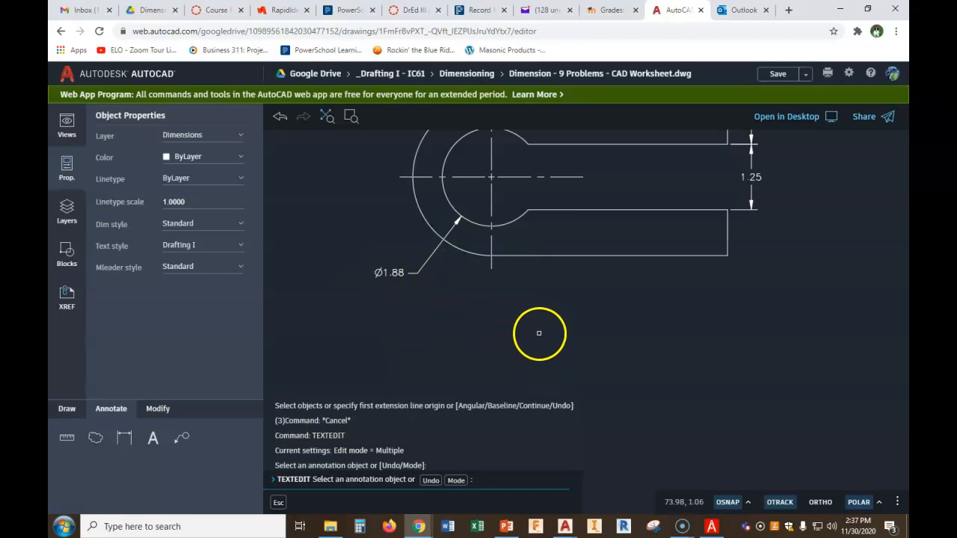
scroll(538, 332, down, 2)
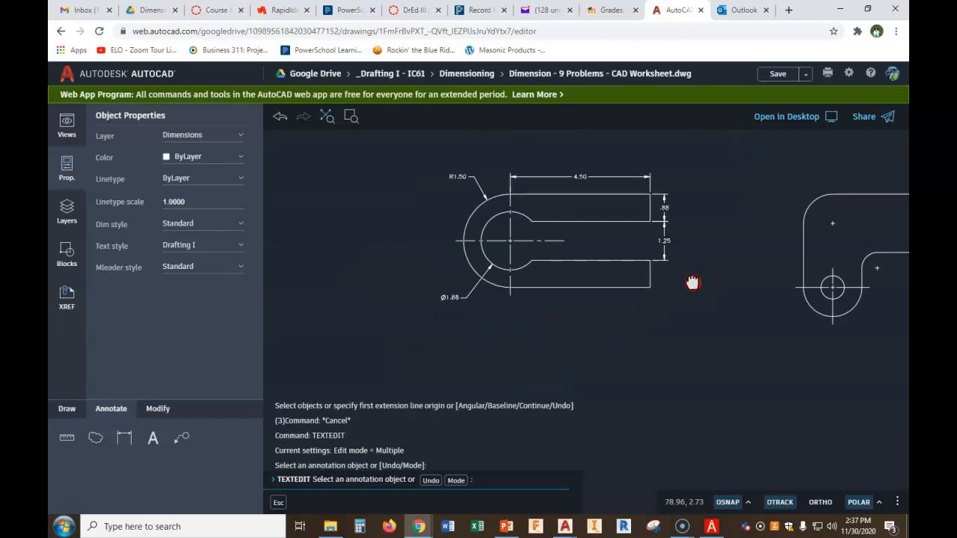
middle_drag(690, 279, 676, 282)
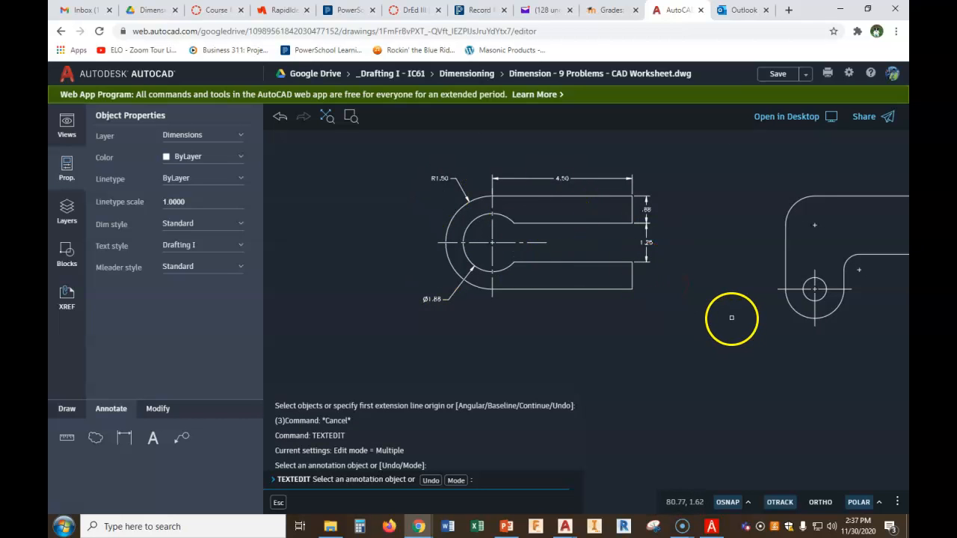
middle_drag(758, 320, 523, 282)
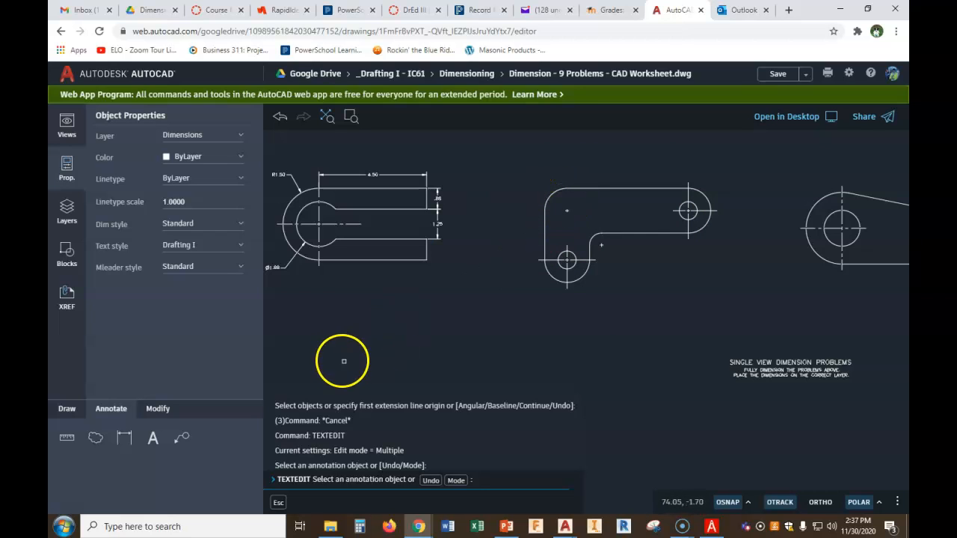
click(124, 445)
scroll(568, 172, up, 3)
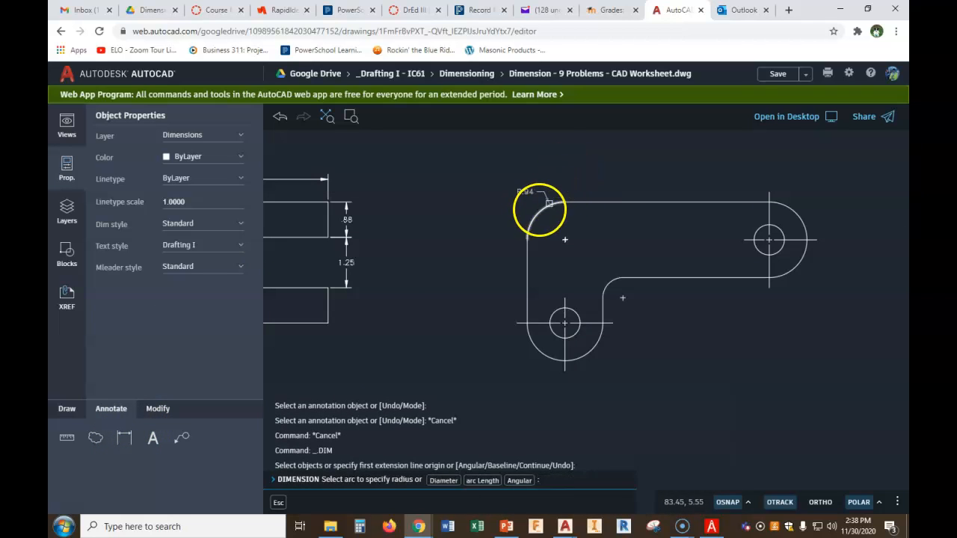
click(527, 204)
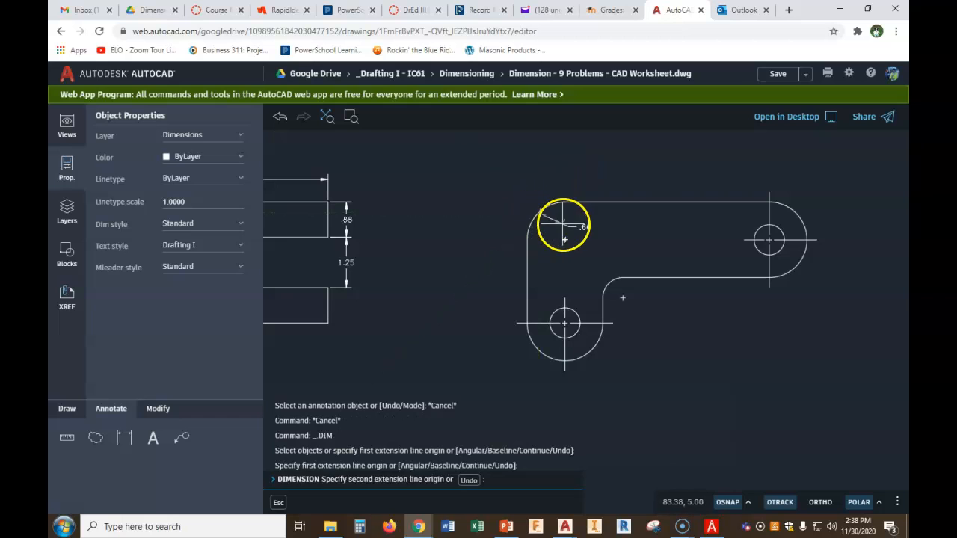
key(Escape)
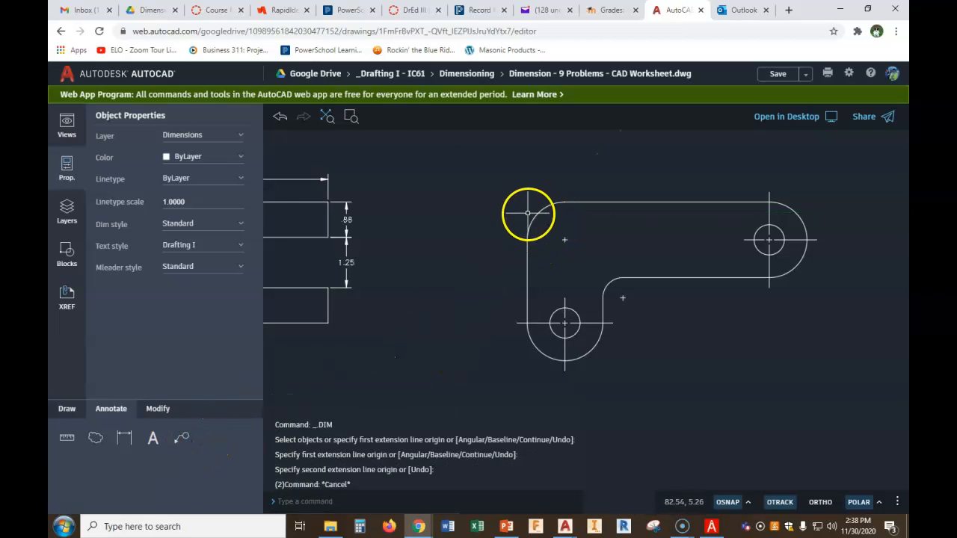
Add a radius dimension to the L-shaped bracket's upper-left rounded corner, with the leader placed above and left
click(124, 438)
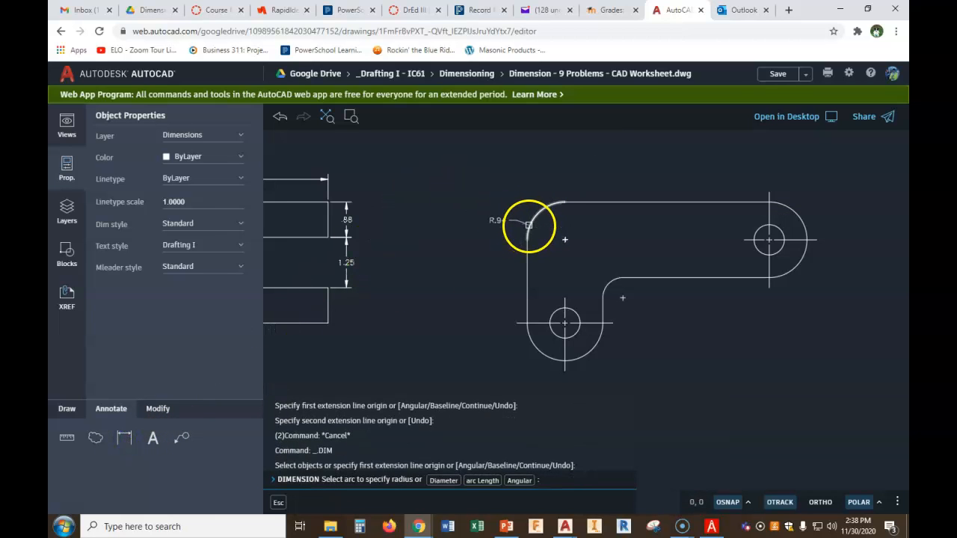
click(529, 225)
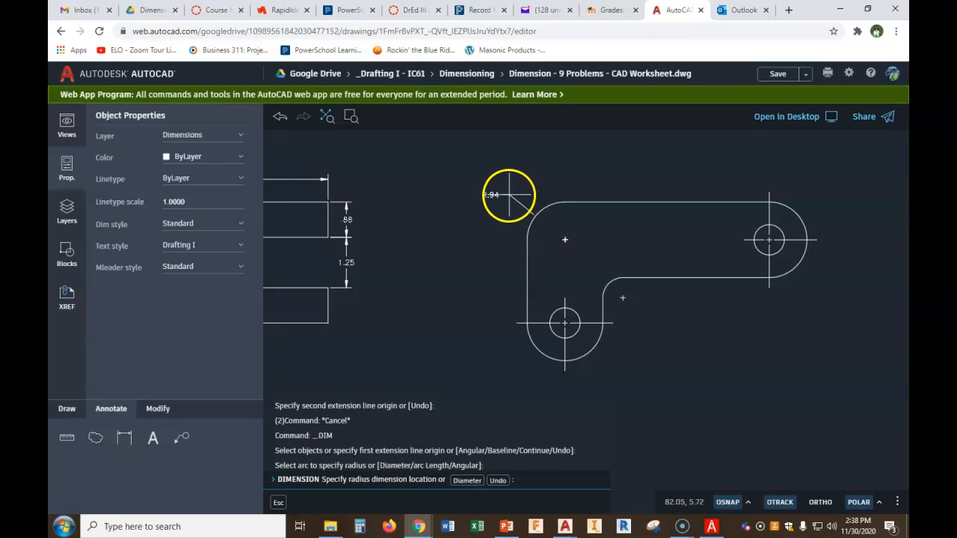
click(509, 195)
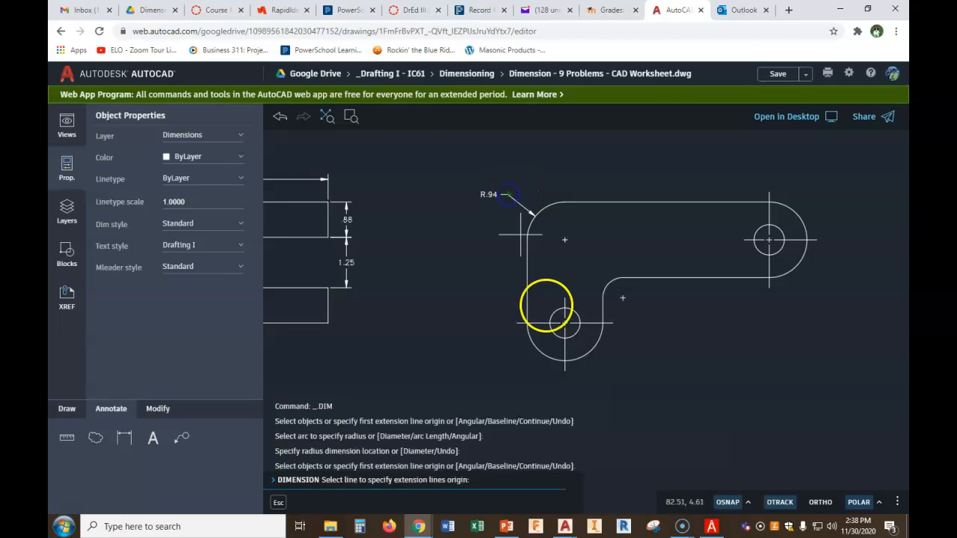
right_click(442, 309)
click(455, 329)
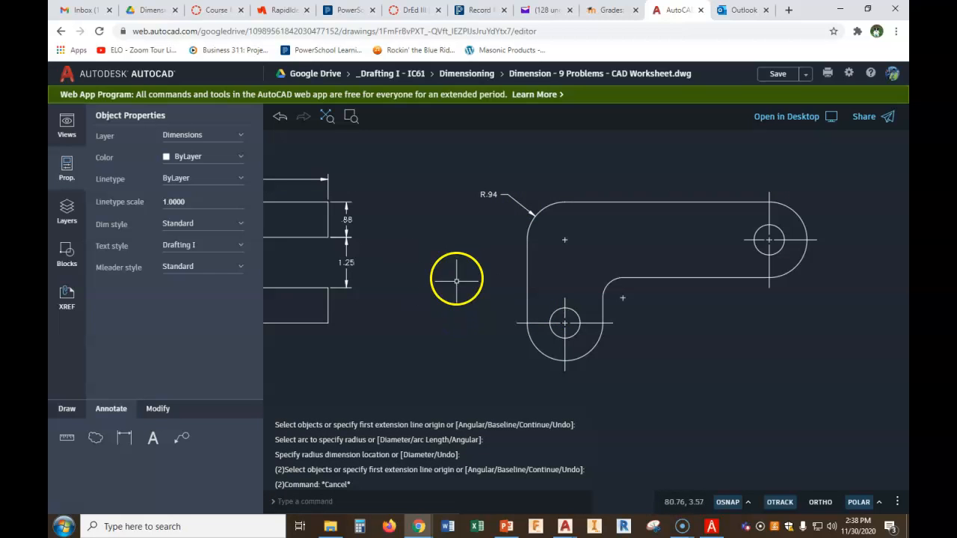
Add a radius dimension to the bracket's rounded right end, placing the leader above and to the right
middle_drag(706, 257, 582, 231)
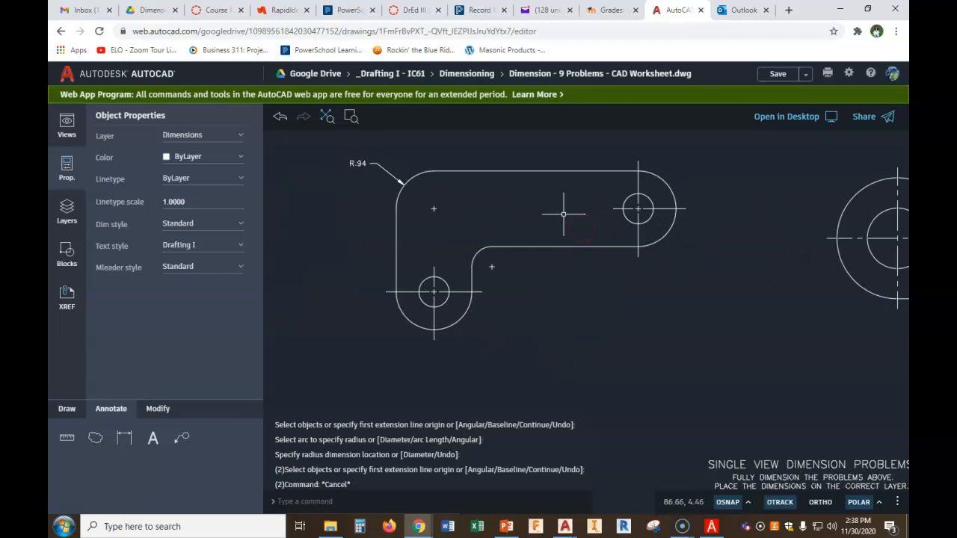
click(124, 437)
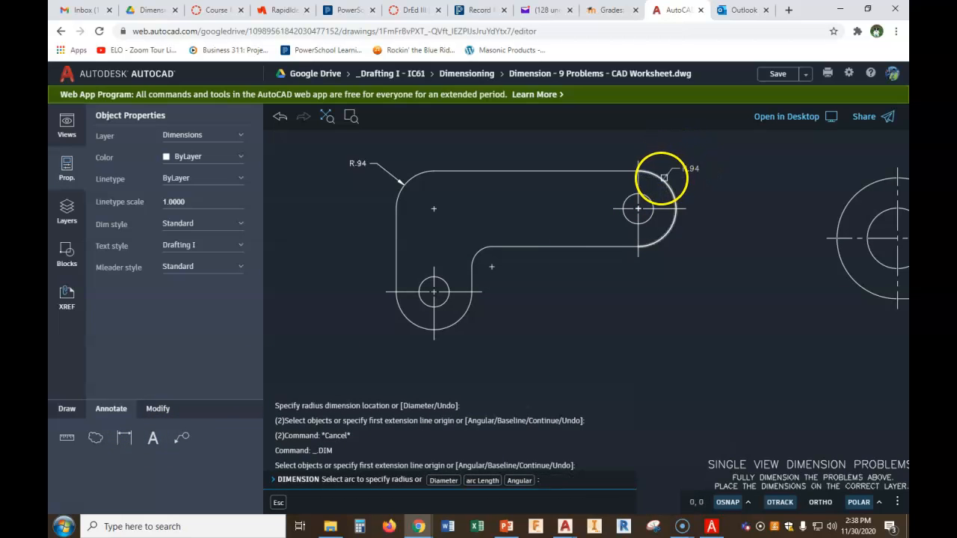
click(662, 175)
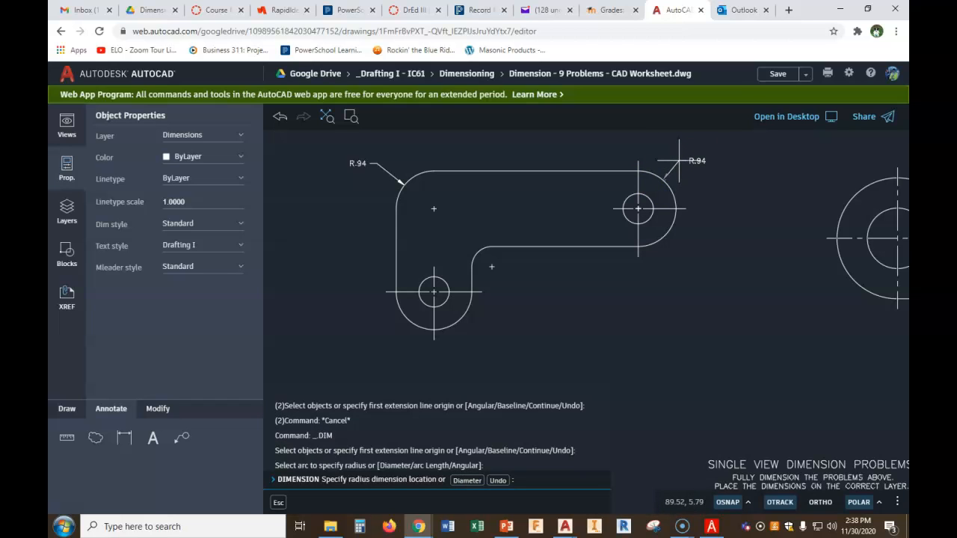
click(679, 161)
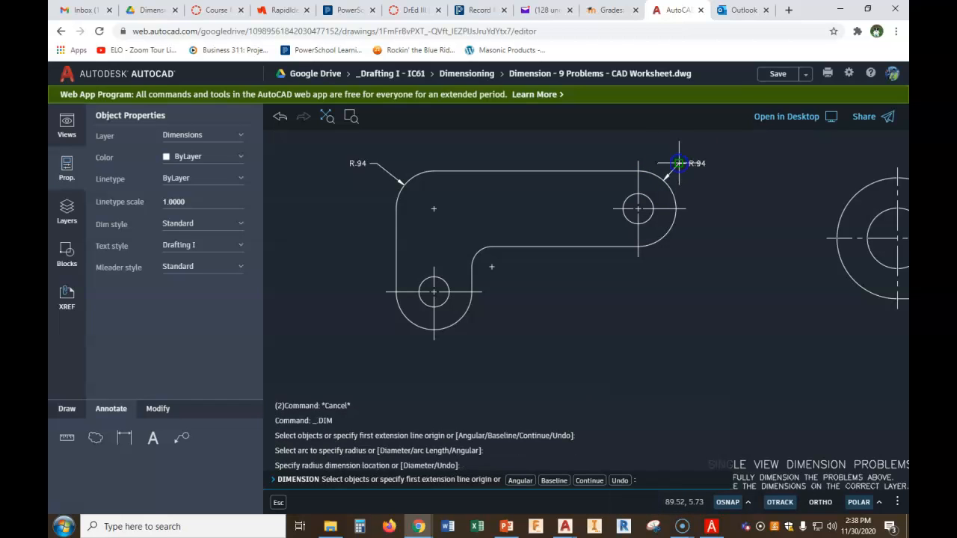
Add a radius dimension to the bracket's rounded lower end, placing the leader below and left
click(458, 323)
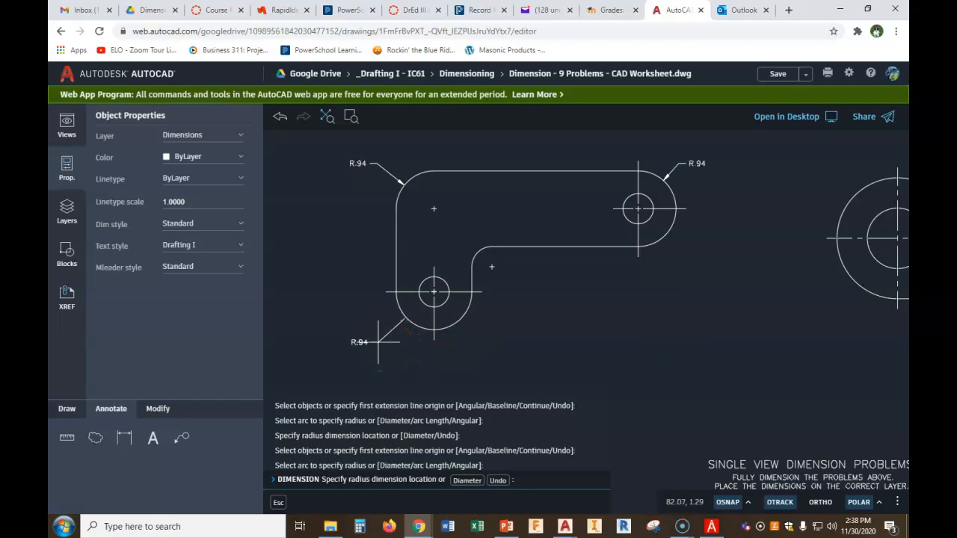
click(378, 341)
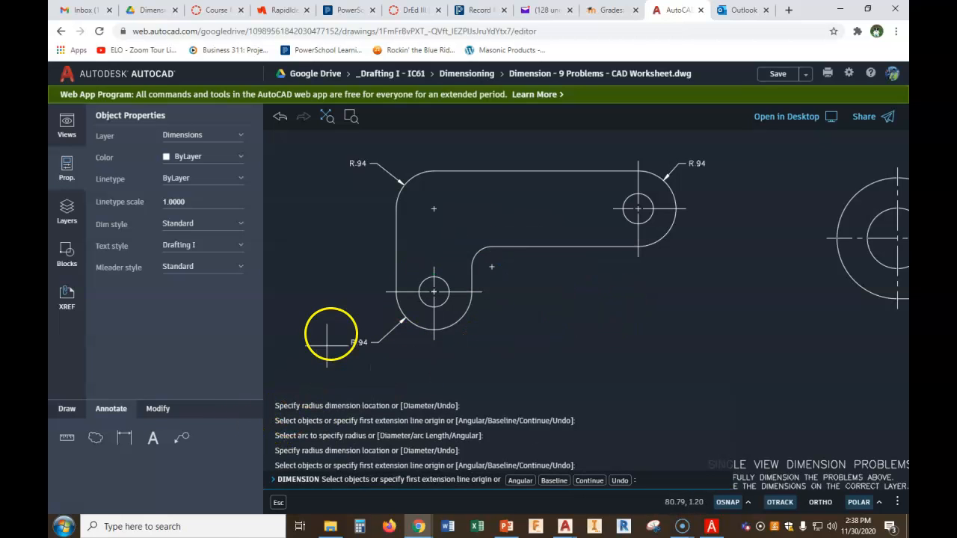
Start a dimension from the bracket's lower-left side to the center of the upper-left rounded corner
click(397, 294)
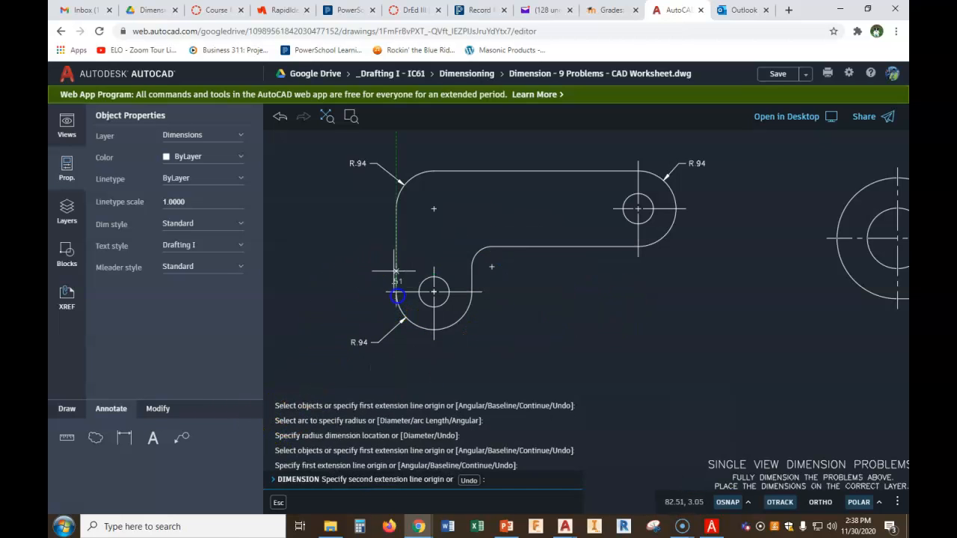
scroll(429, 209, up, 3)
scroll(431, 208, up, 1)
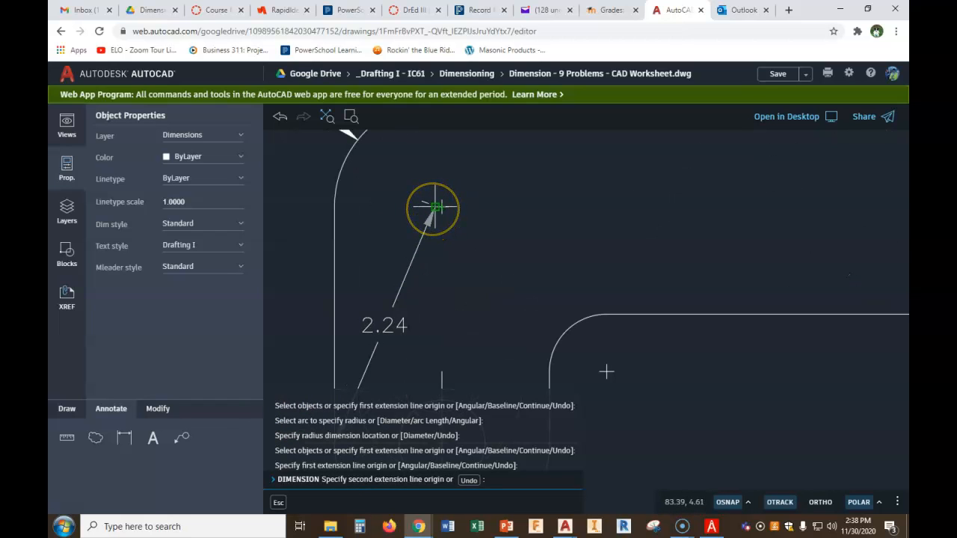
click(434, 208)
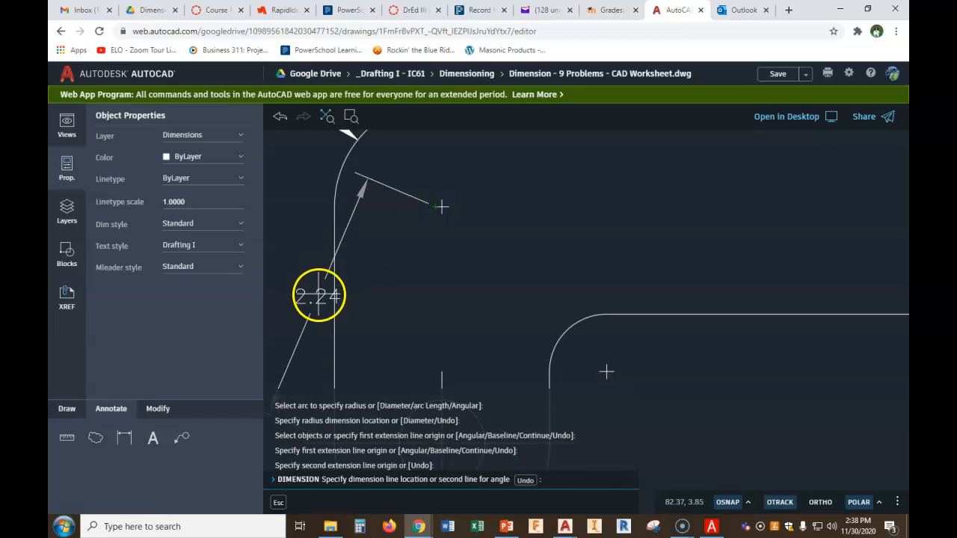
scroll(314, 296, down, 3)
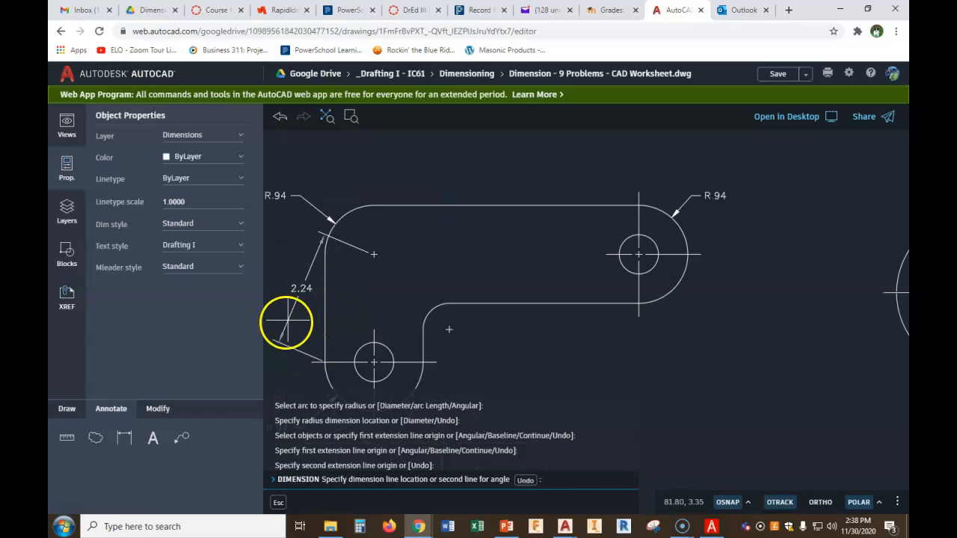
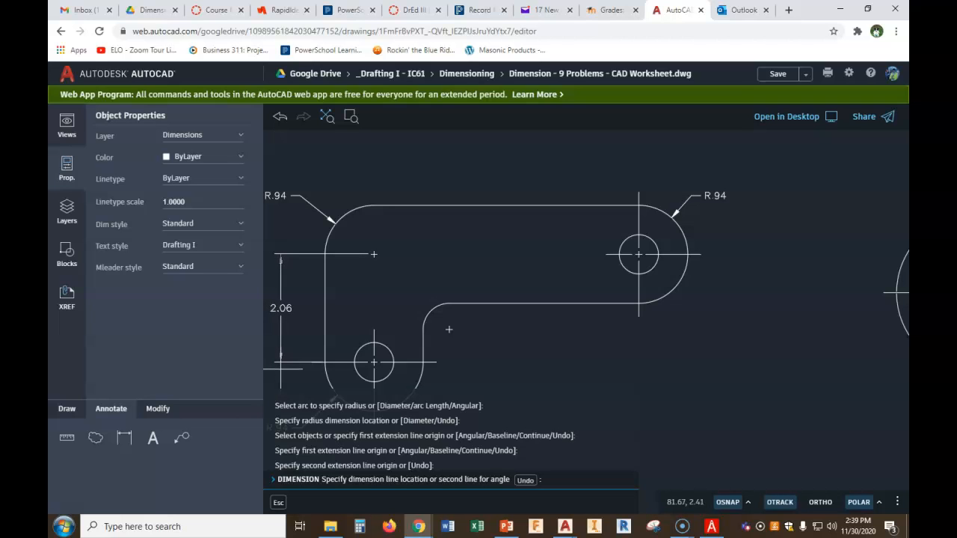
Dimension the bracket's height from the lower hole's centerline to the top edge, placing the dimension left of the bracket
key(Escape)
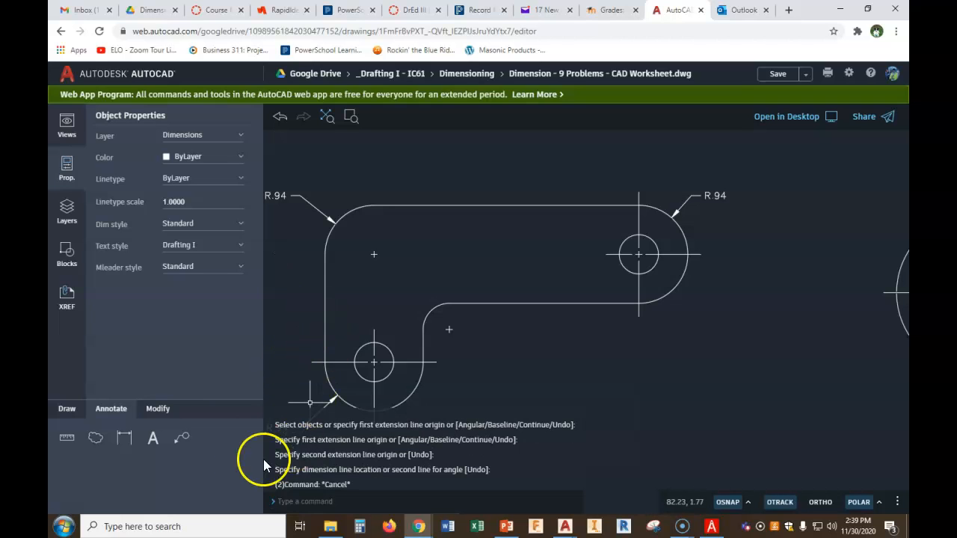
click(127, 447)
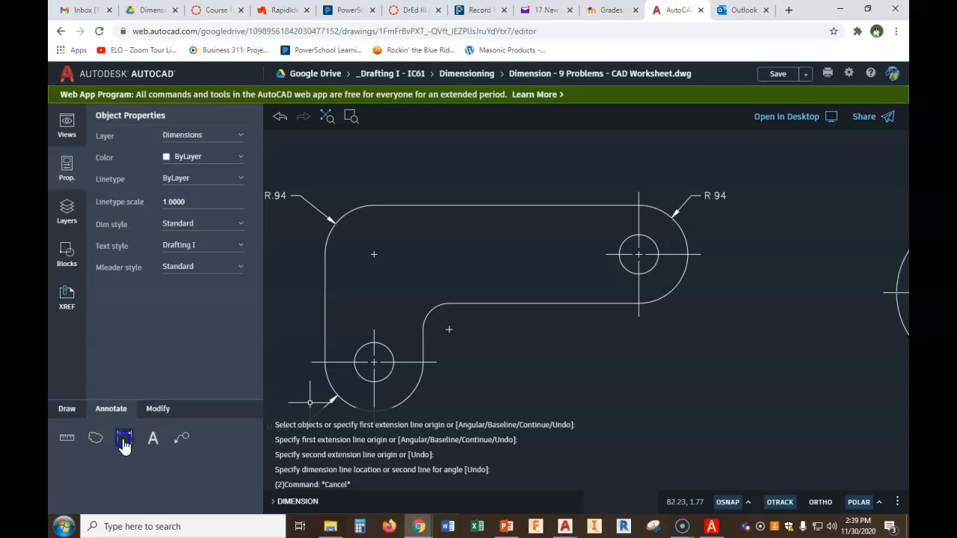
click(325, 363)
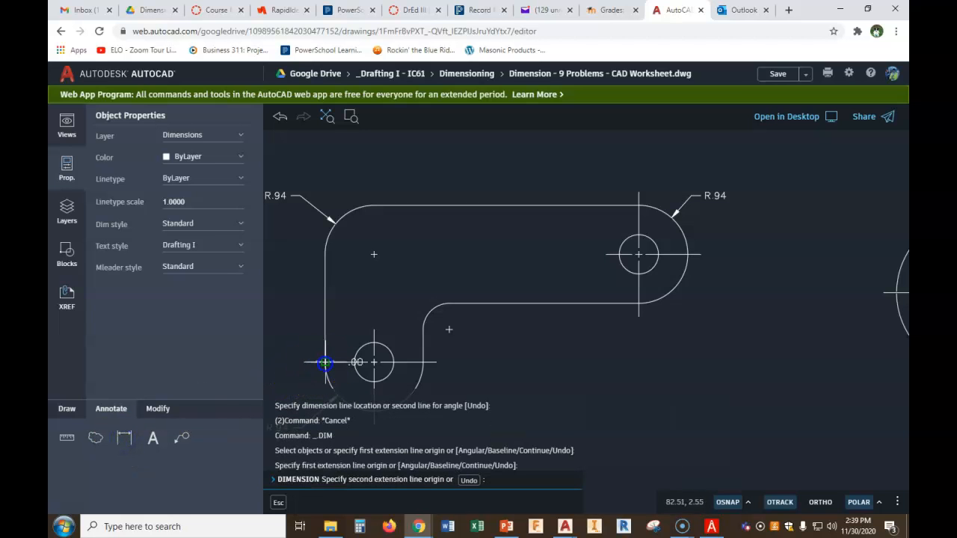
click(370, 205)
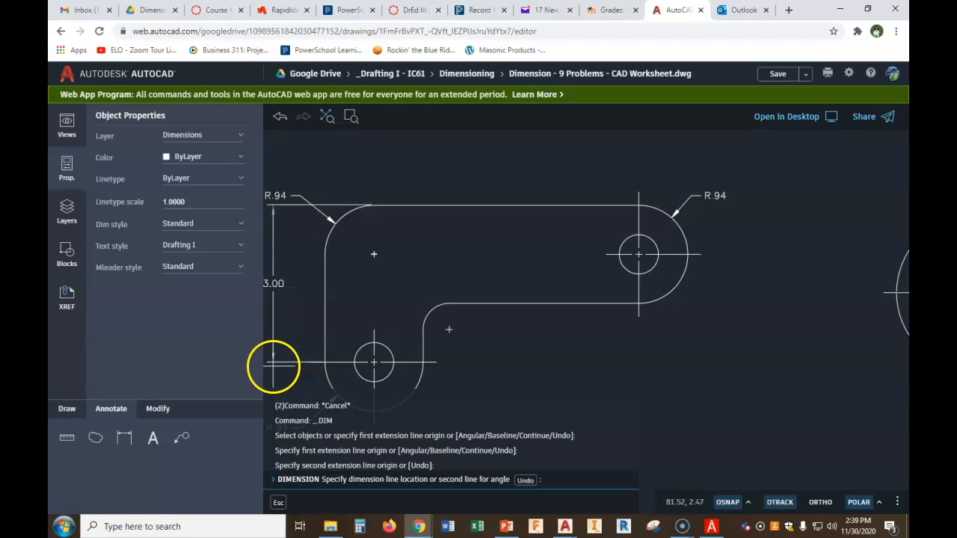
click(272, 367)
Try to shift the height dimension's upper extension-line origin along the top edge near the rounded corner, then undo it
middle_drag(291, 327, 358, 297)
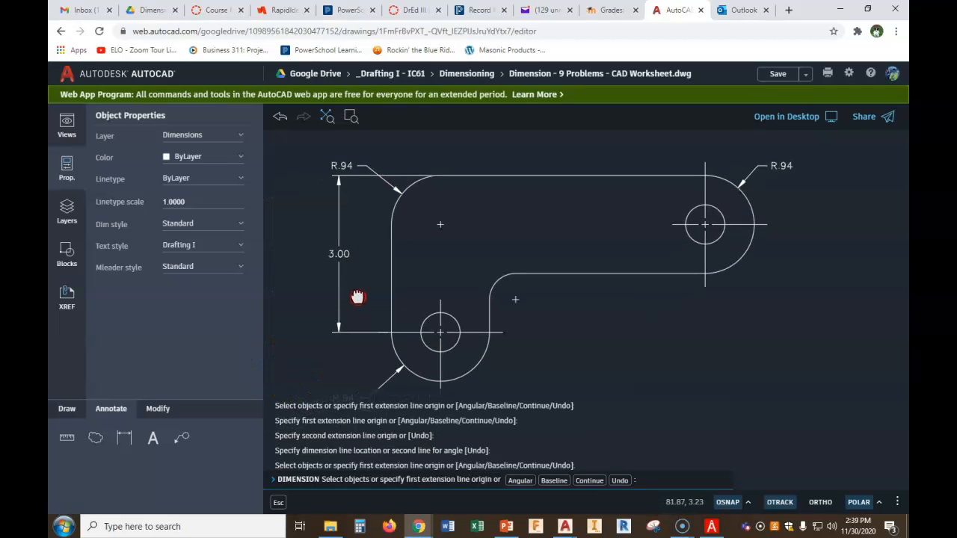
scroll(359, 202, up, 2)
mouse_move(369, 207)
middle_down()
mouse_move(393, 234)
mouse_move(409, 282)
middle_up()
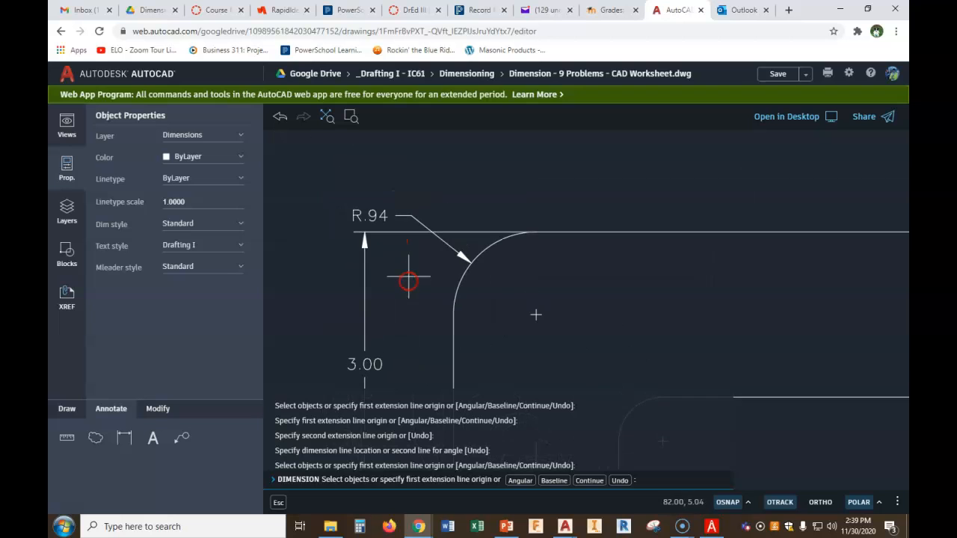
scroll(541, 213, up, 4)
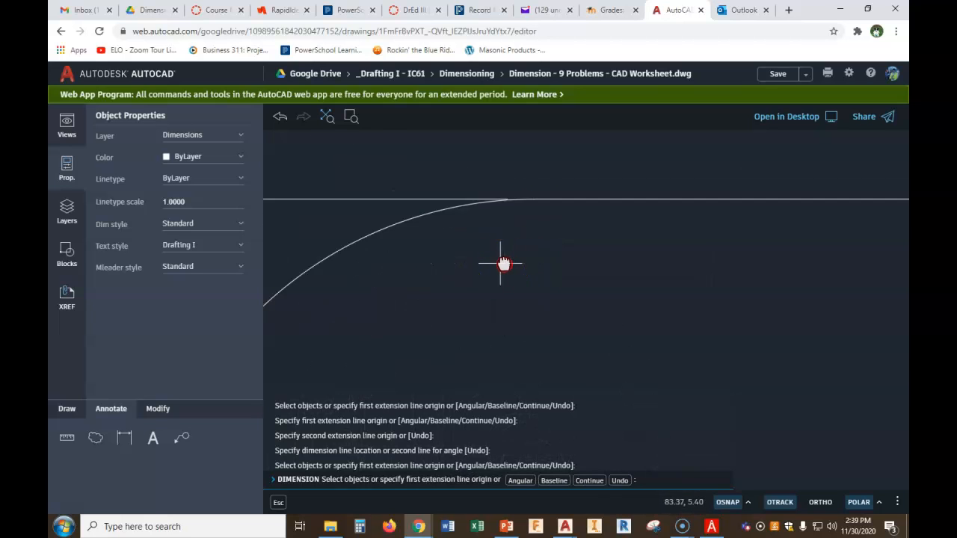
key(Escape)
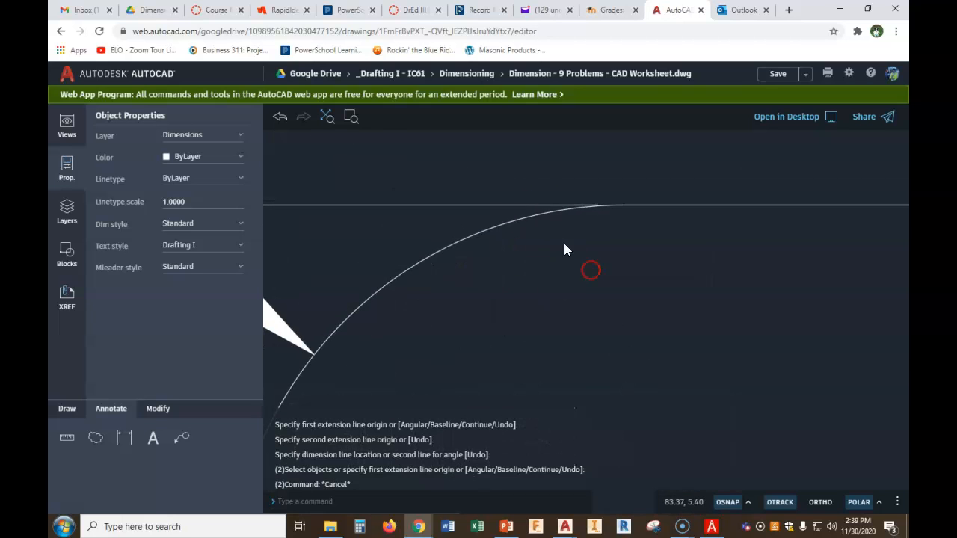
click(550, 205)
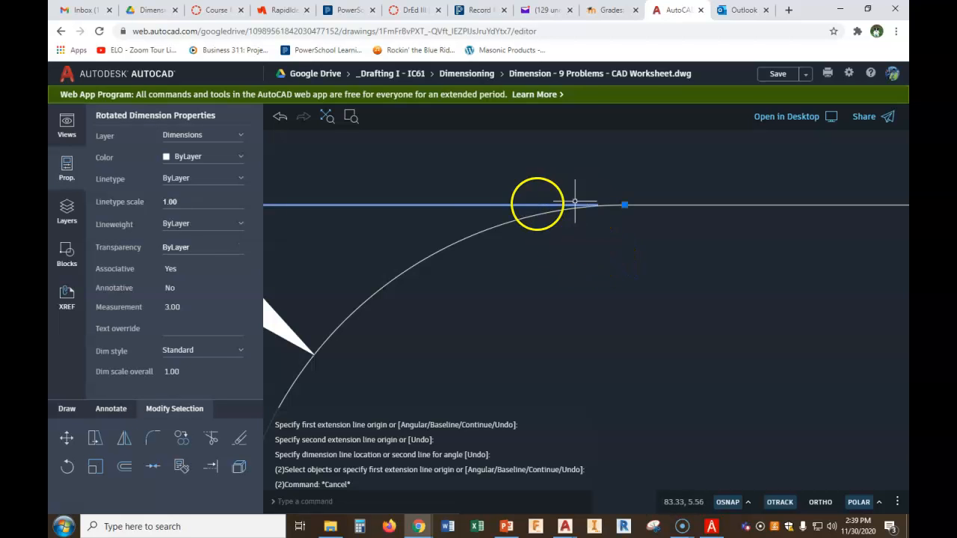
click(624, 205)
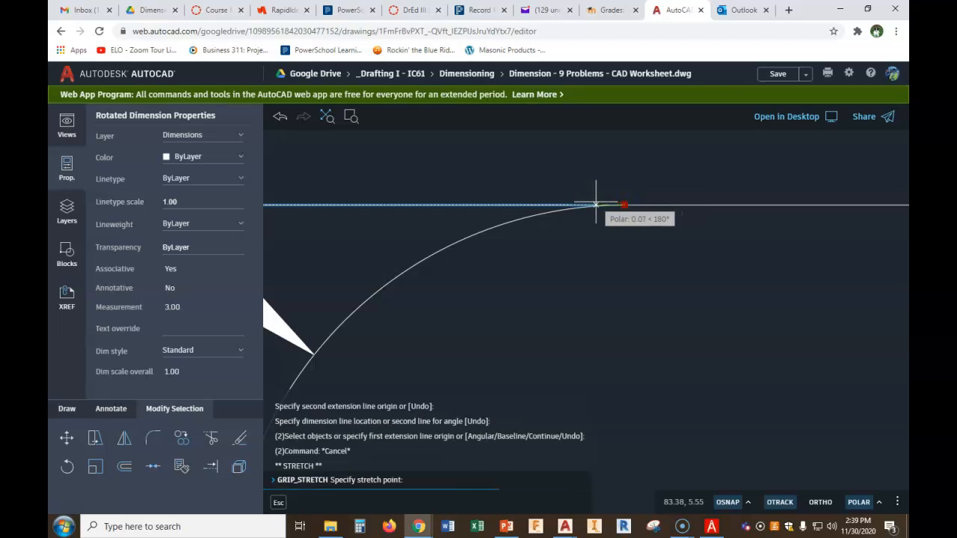
click(594, 204)
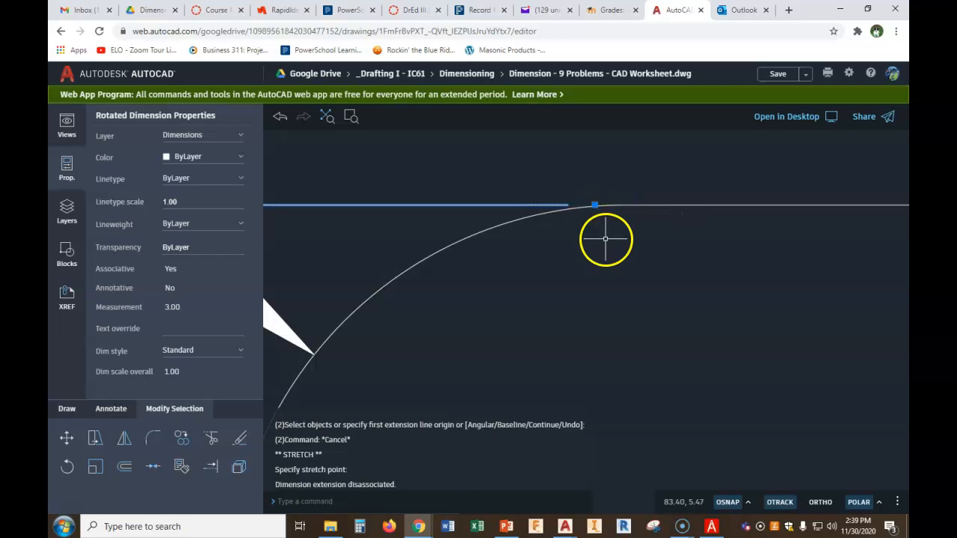
key(Escape)
scroll(562, 232, down, 4)
scroll(578, 259, up, 1)
scroll(578, 259, down, 1)
scroll(578, 259, up, 1)
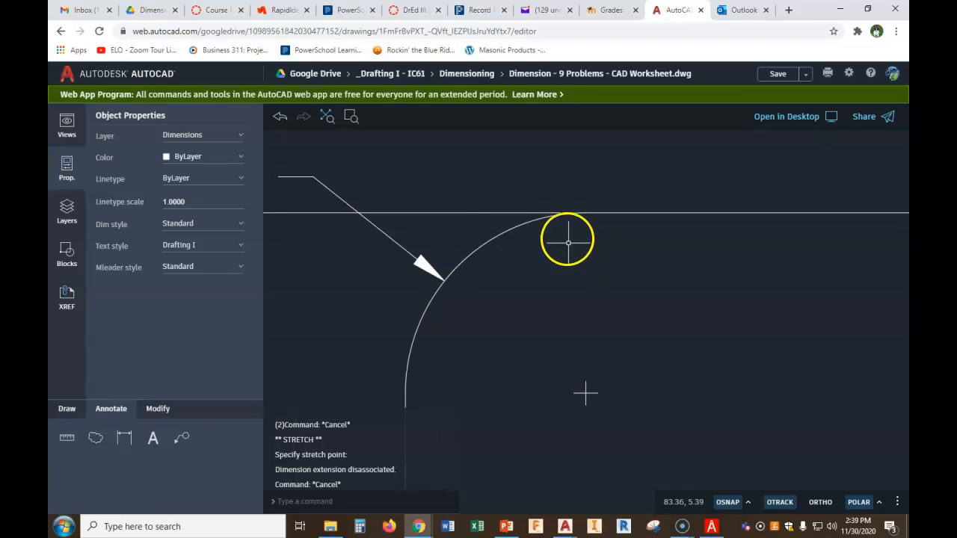
click(279, 117)
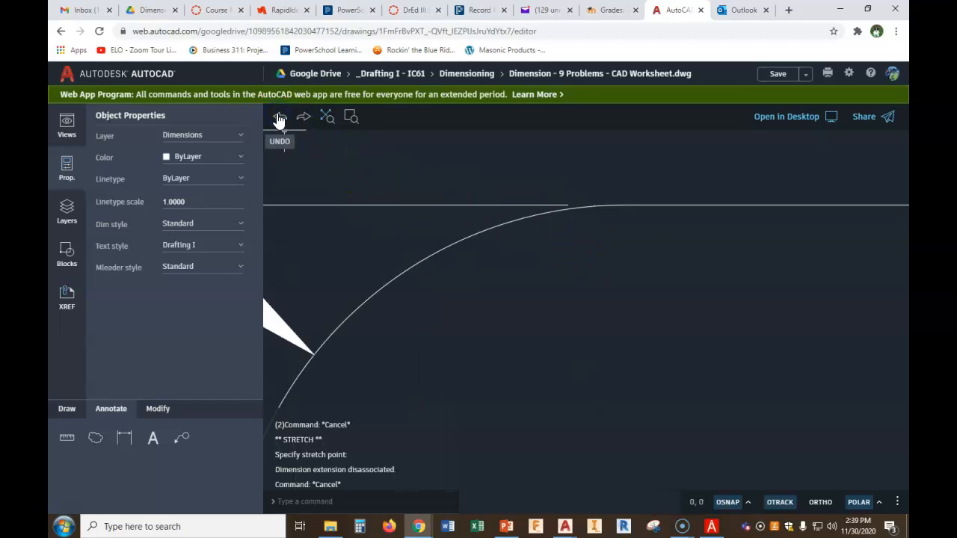
scroll(358, 196, down, 3)
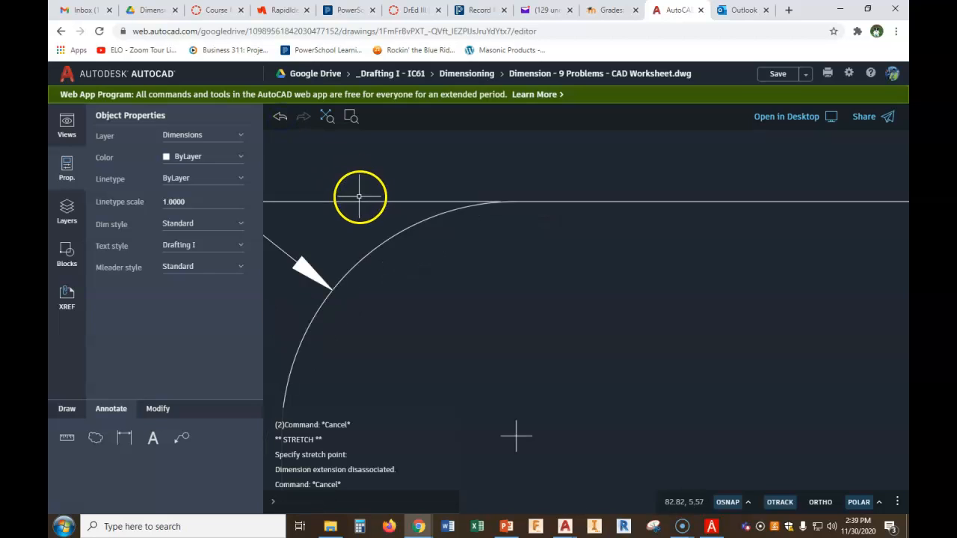
middle_drag(417, 280, 633, 282)
scroll(635, 265, down, 2)
scroll(560, 246, down, 2)
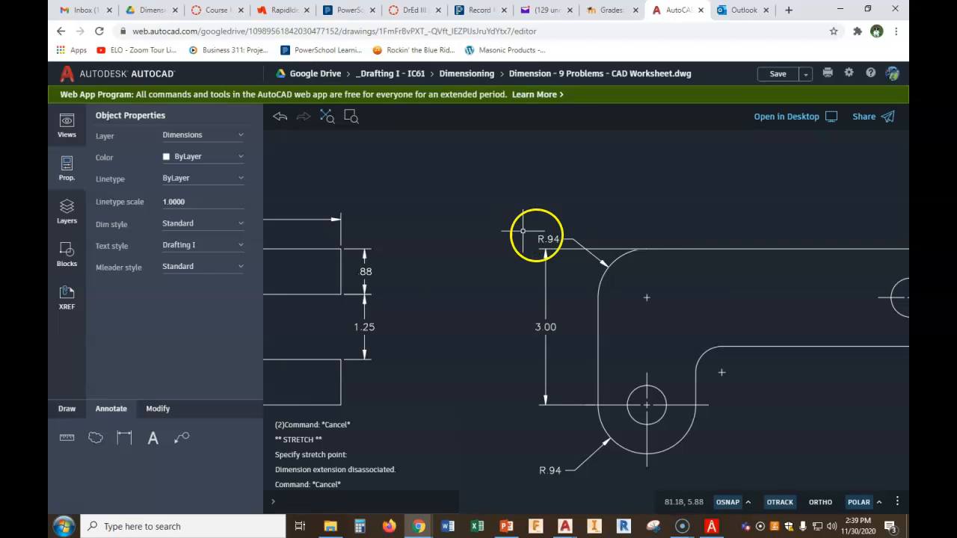
click(549, 240)
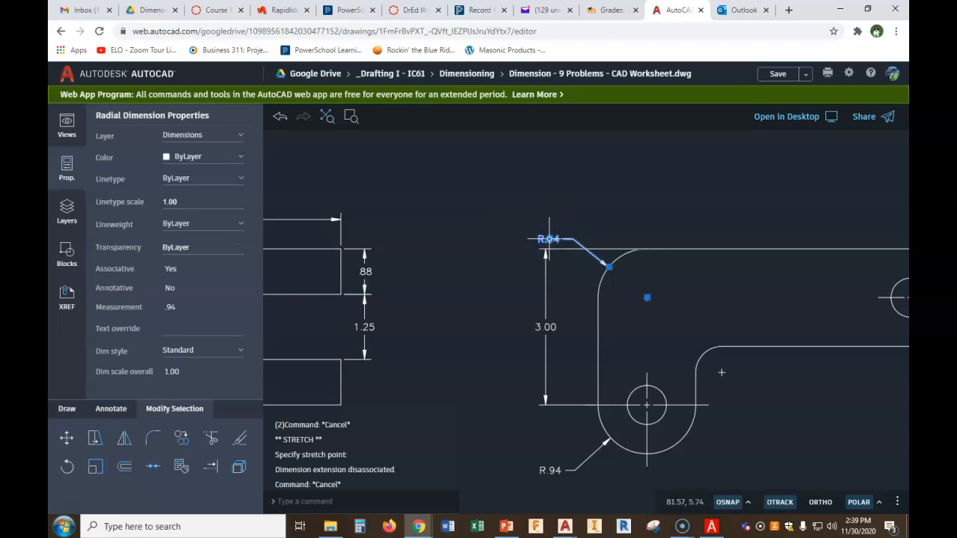
click(549, 240)
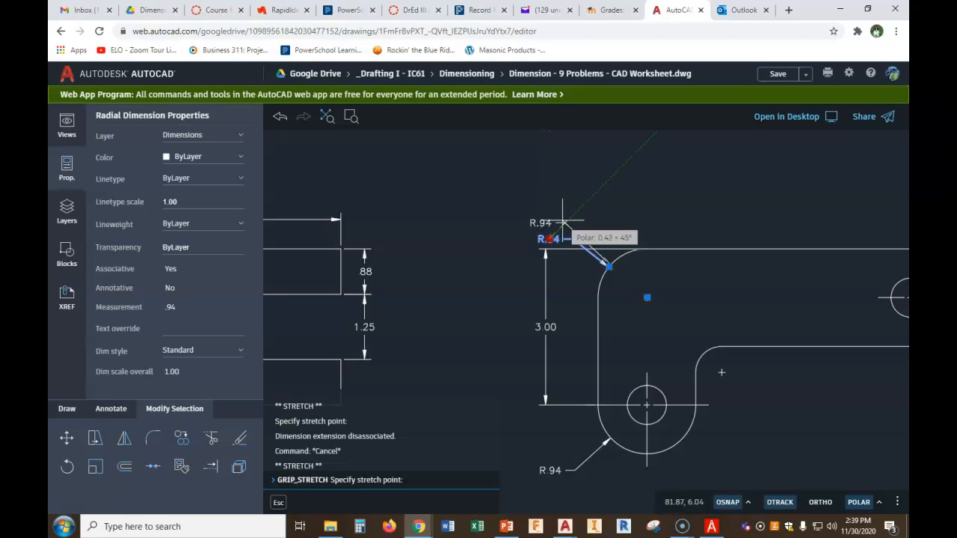
key(Escape)
key(Escape)
Dimension the horizontal distance from the upper-left corner's center to the right hole's center, placed above the bracket
scroll(651, 277, down, 5)
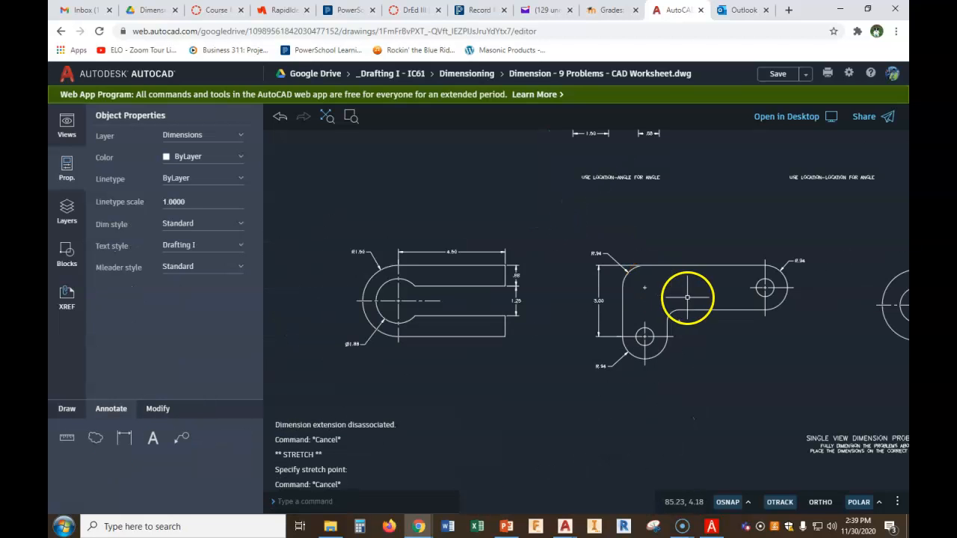
middle_drag(687, 297, 639, 273)
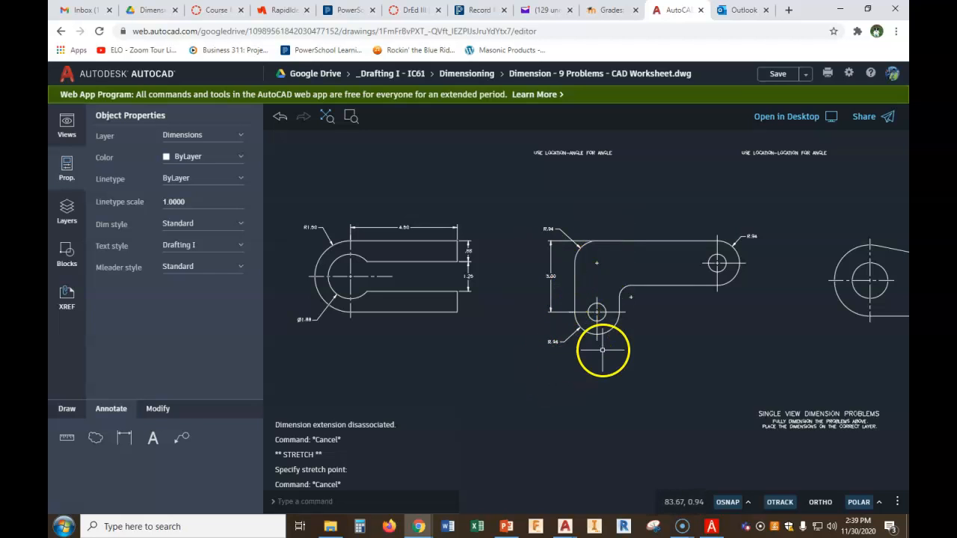
click(693, 317)
middle_drag(693, 317, 561, 326)
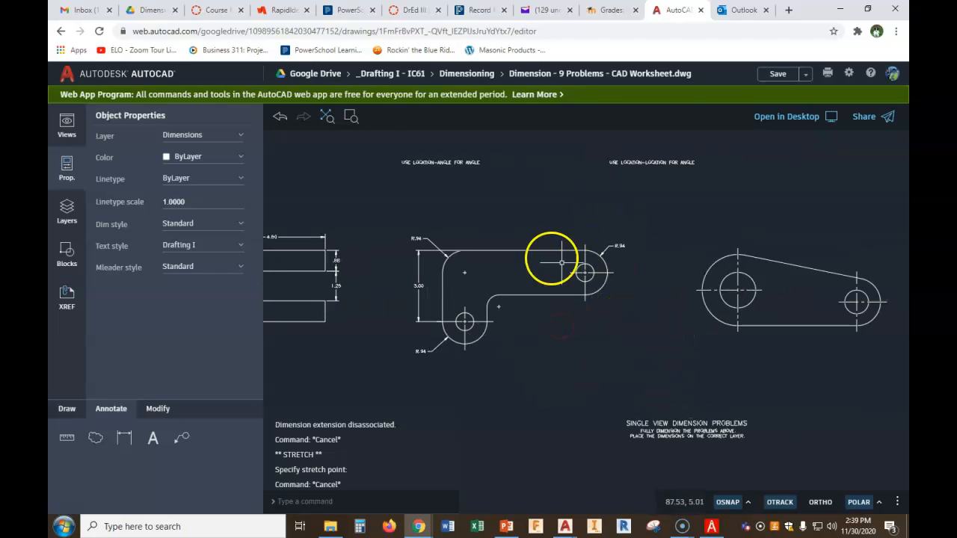
click(124, 437)
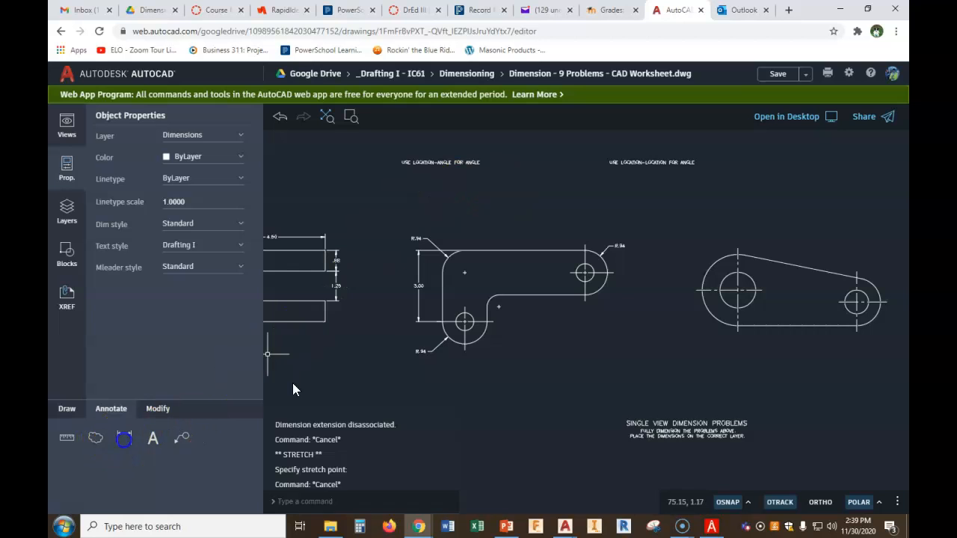
click(444, 270)
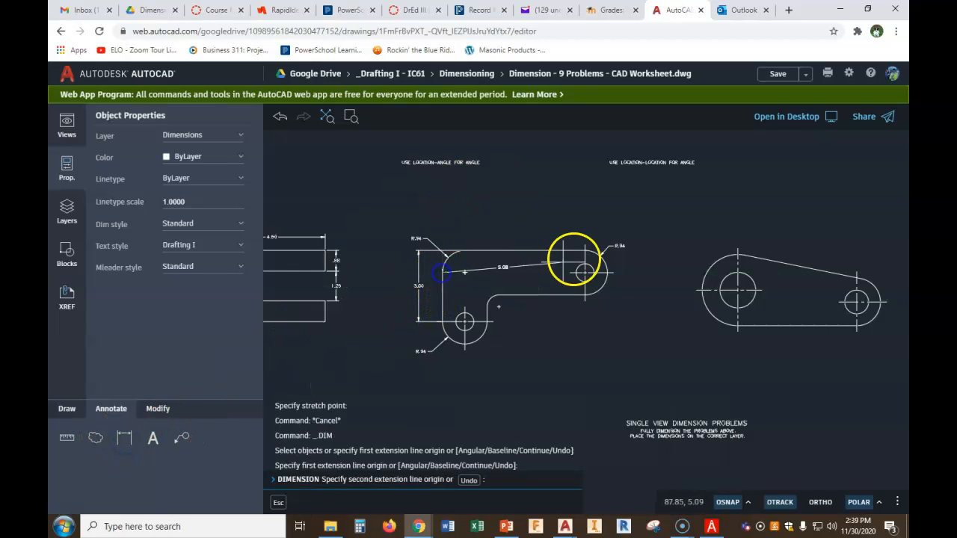
click(586, 250)
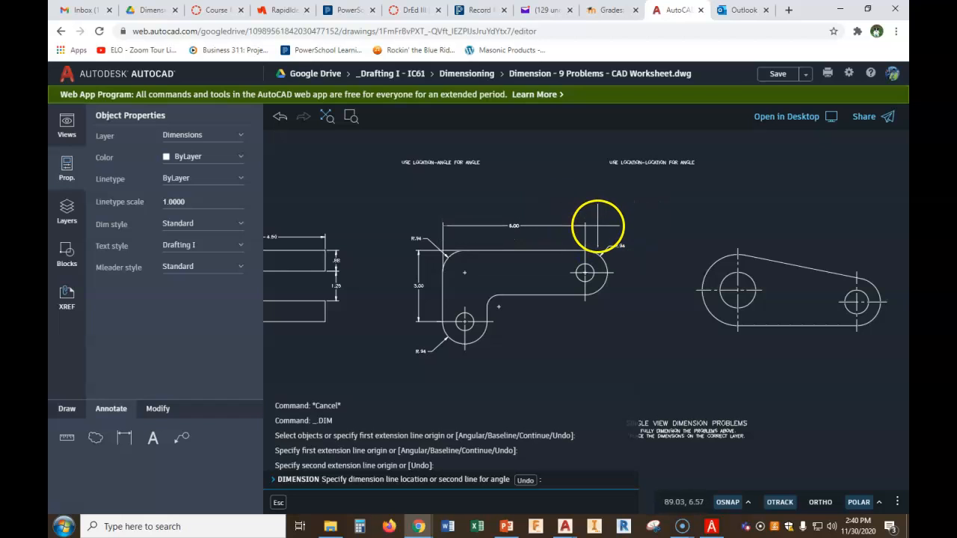
click(597, 230)
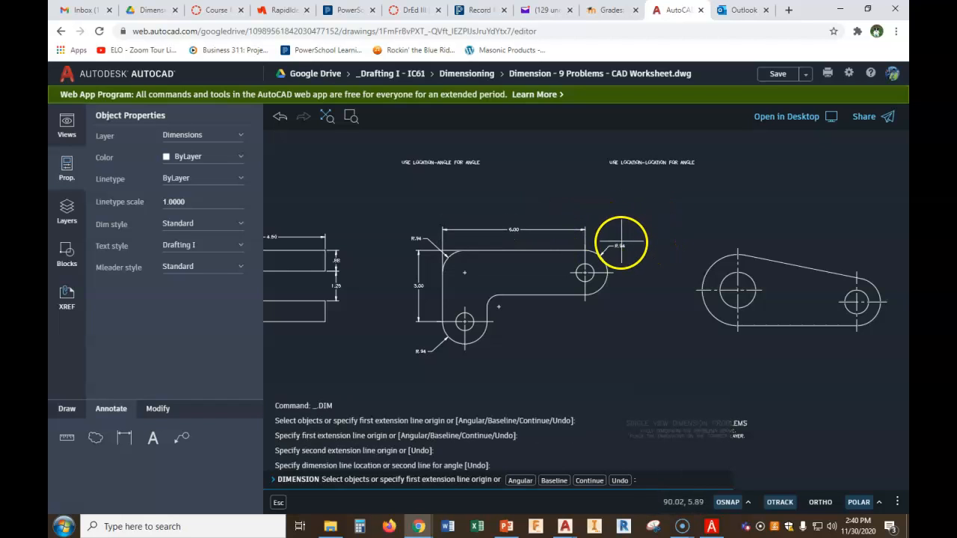
key(Escape)
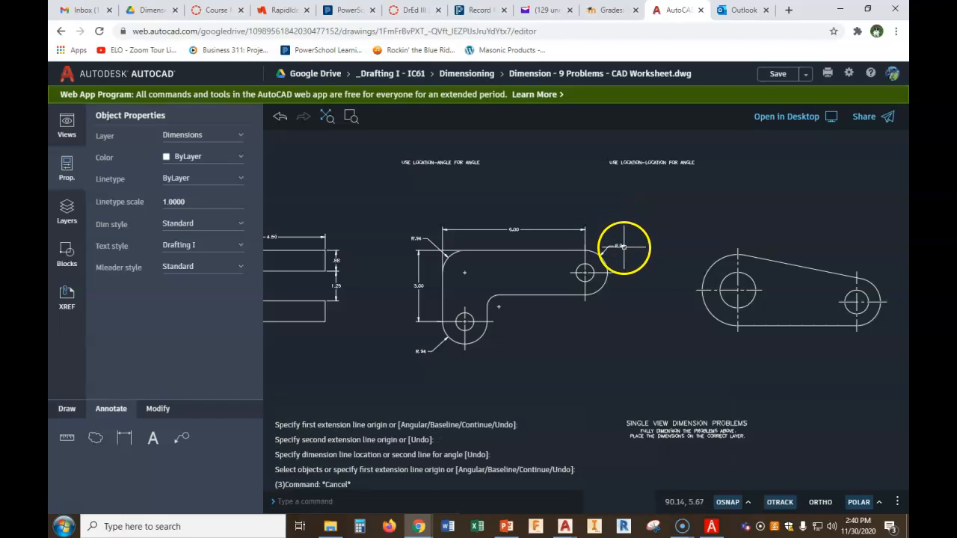
Move the right end's radius dimension text higher so it clears the new horizontal dimension
click(620, 245)
click(620, 245)
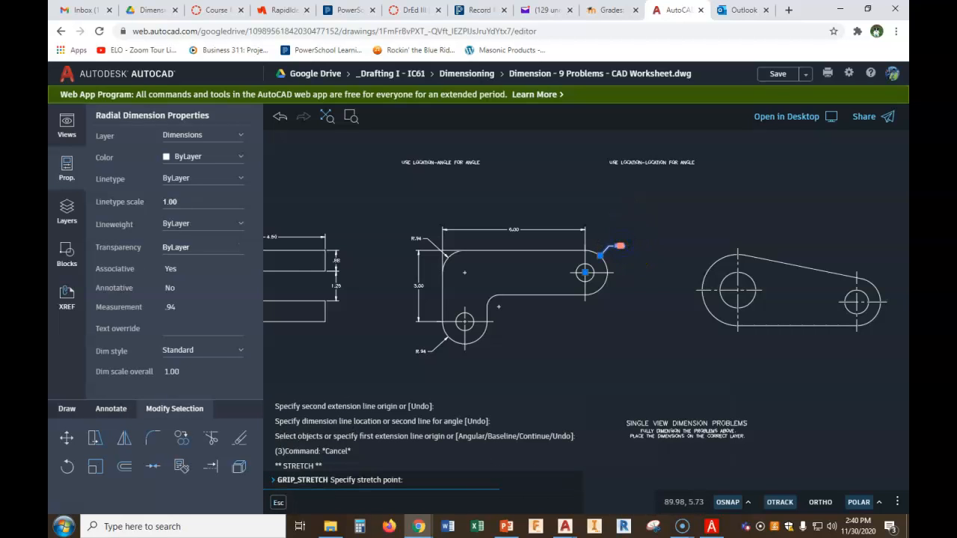
scroll(620, 245, up, 2)
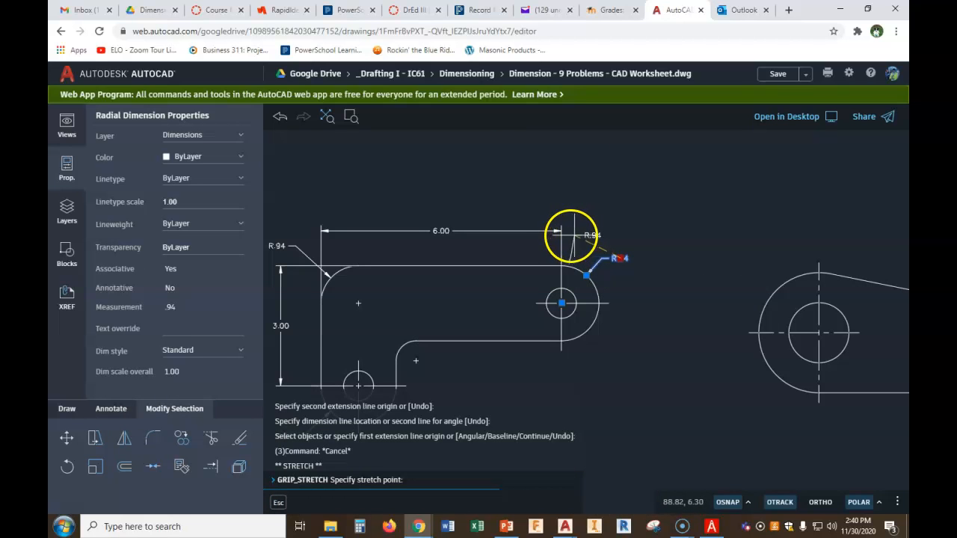
click(623, 230)
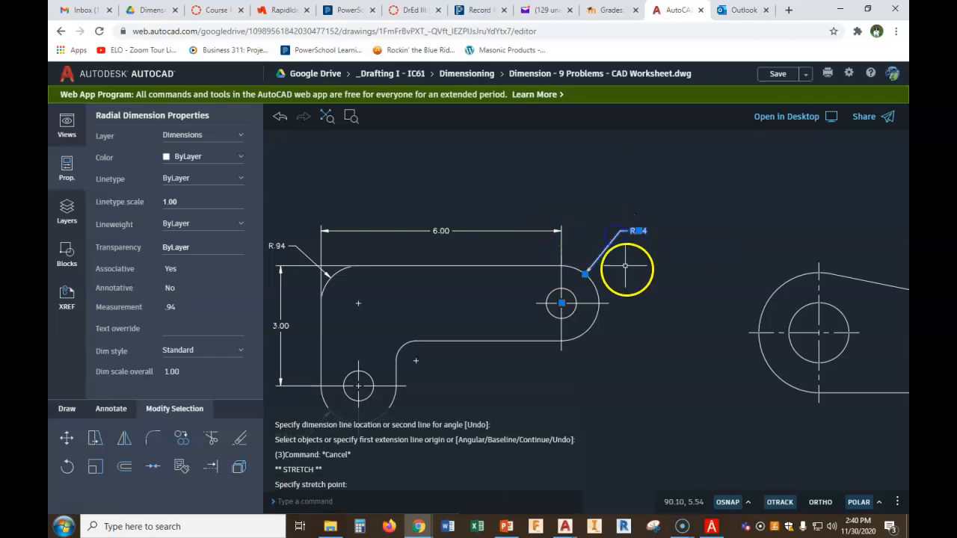
key(Escape)
scroll(640, 308, down, 3)
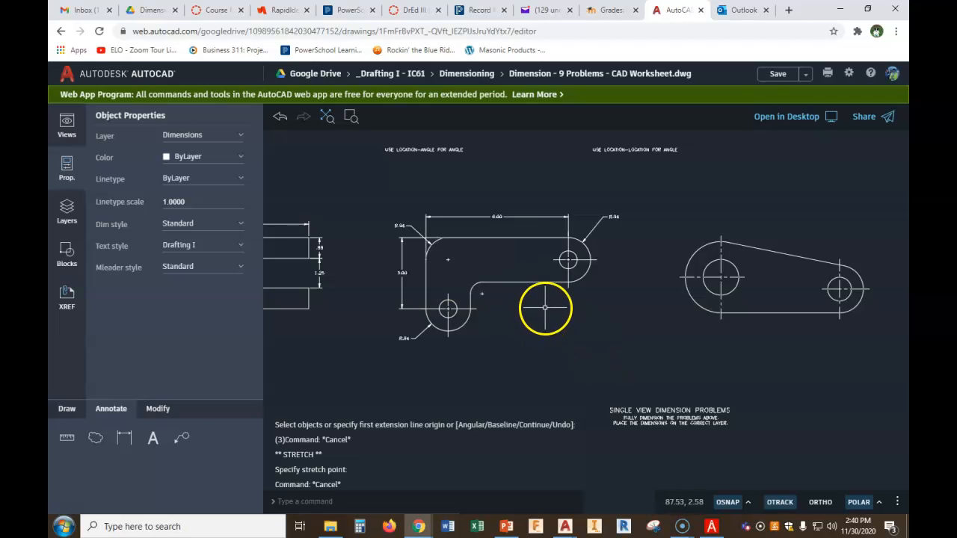
scroll(501, 289, up, 2)
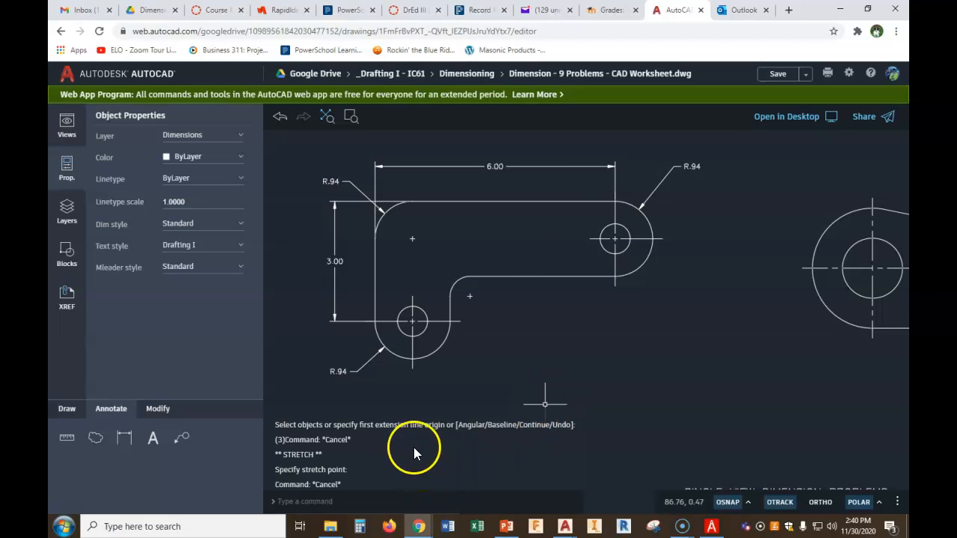
Add a diameter dimension to the hole in the bracket's right end, placing the leader below and right
click(124, 438)
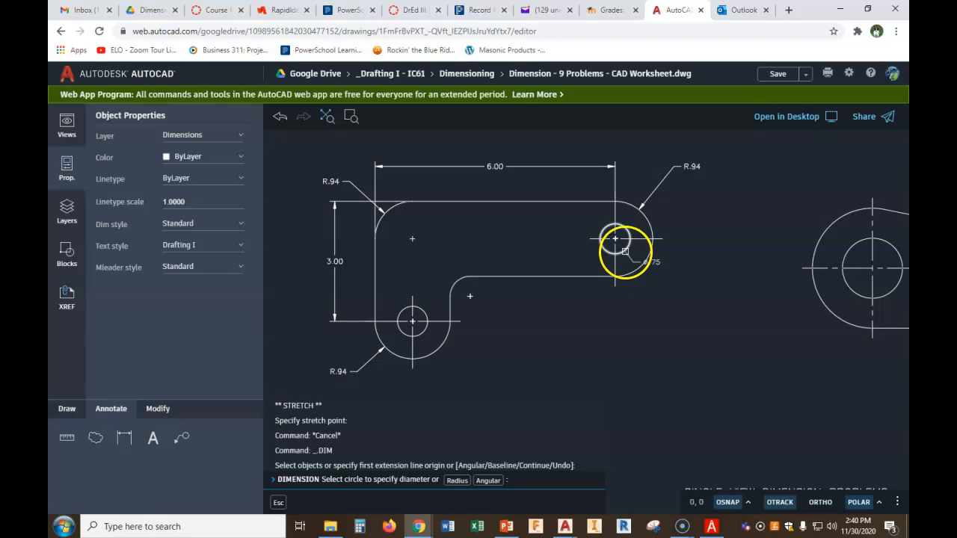
click(625, 252)
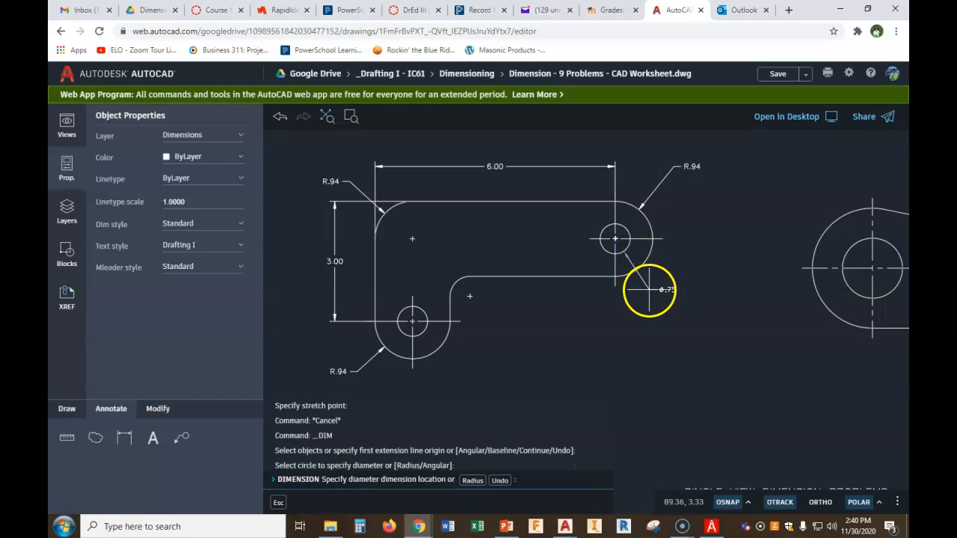
click(650, 290)
scroll(654, 290, up, 4)
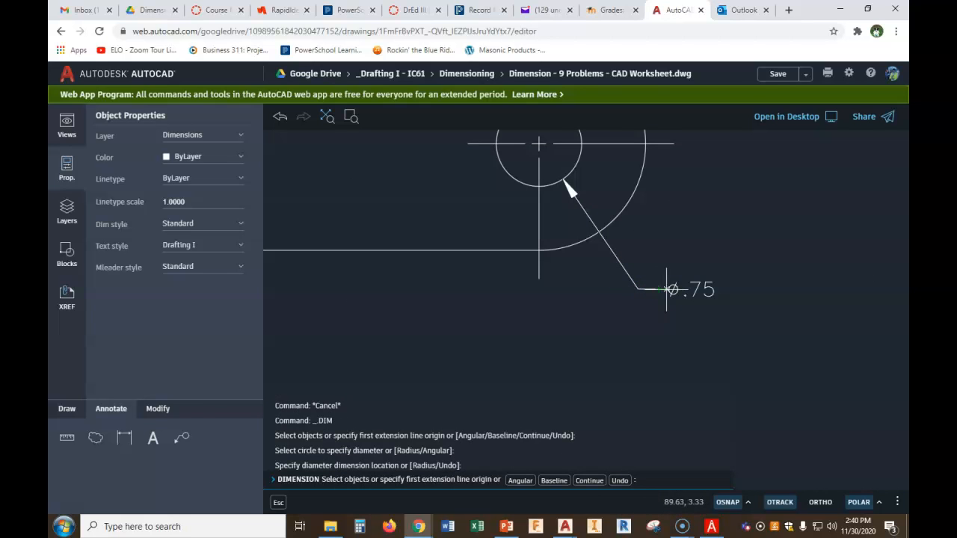
key(Escape)
Edit the right hole's diameter dimension text to read 2X ø.75
text(te)
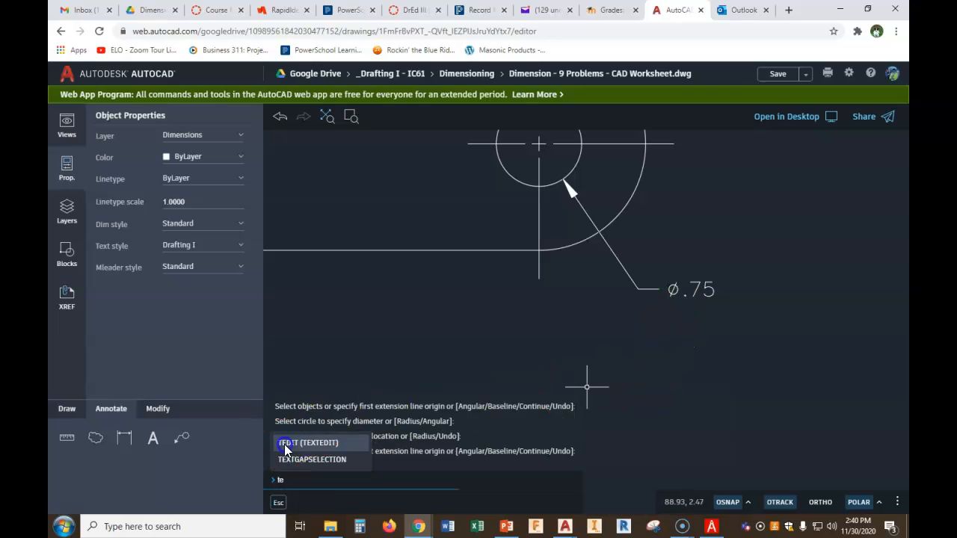
click(281, 442)
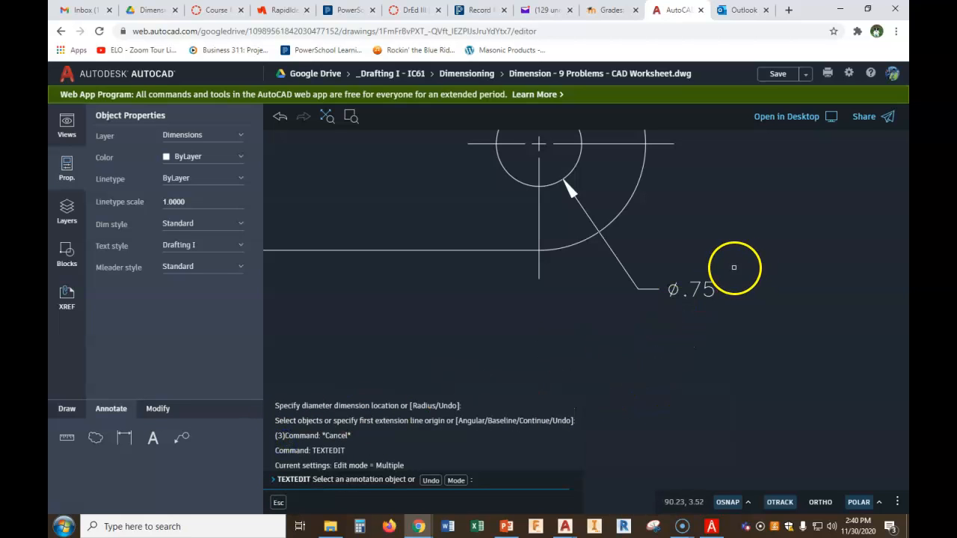
click(695, 289)
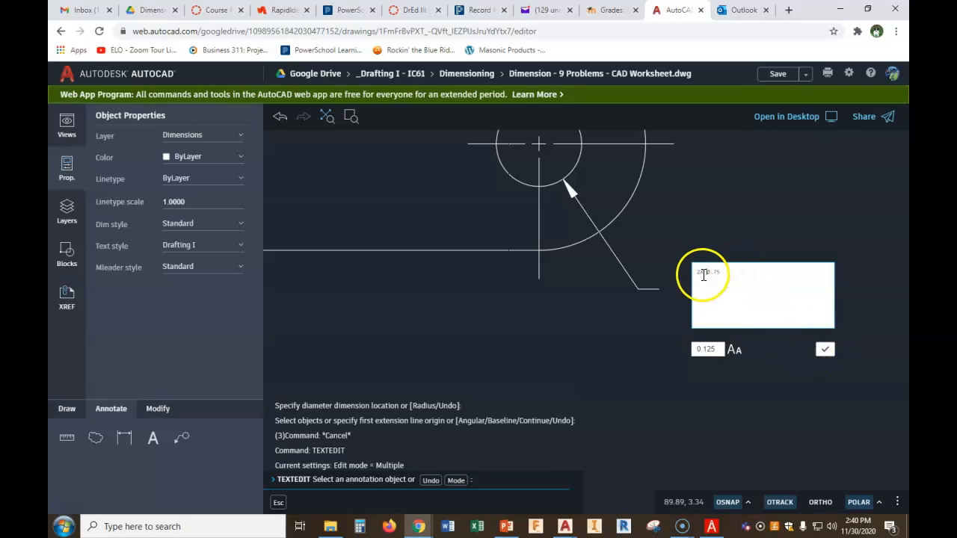
click(825, 349)
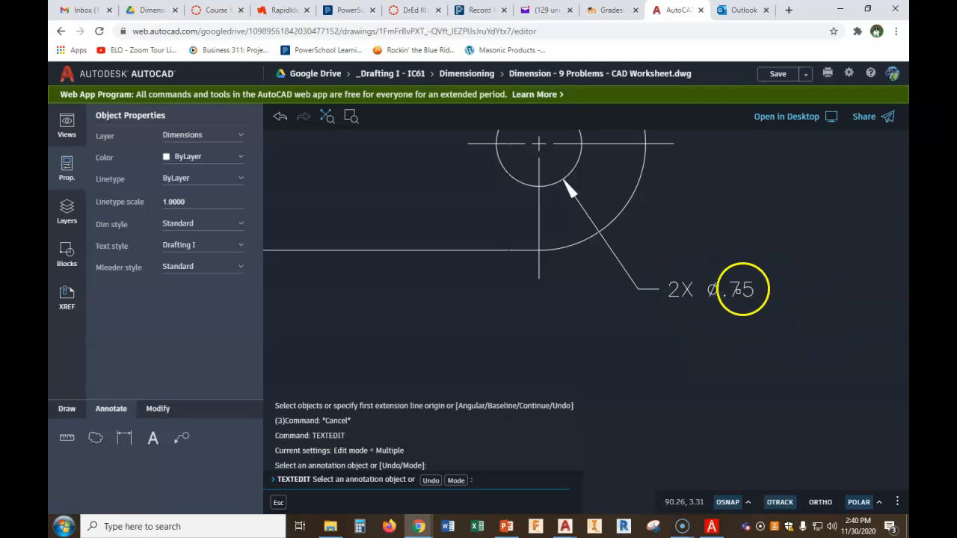
scroll(732, 314, down, 2)
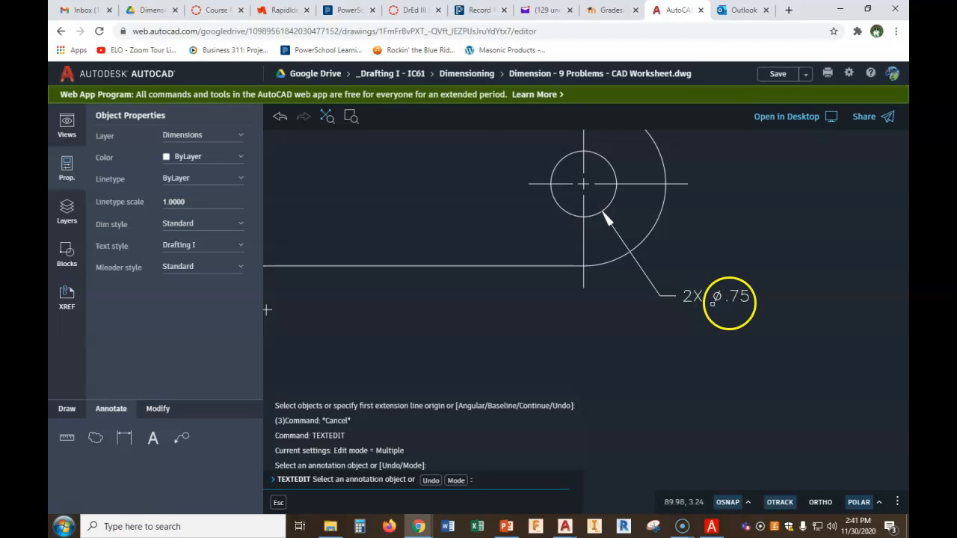
scroll(696, 299, down, 3)
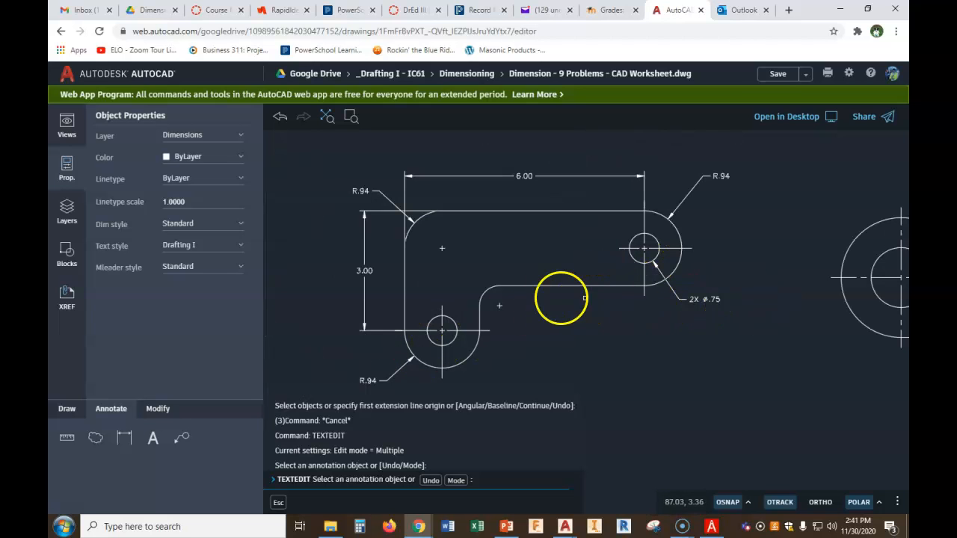
key(Escape)
key(Escape)
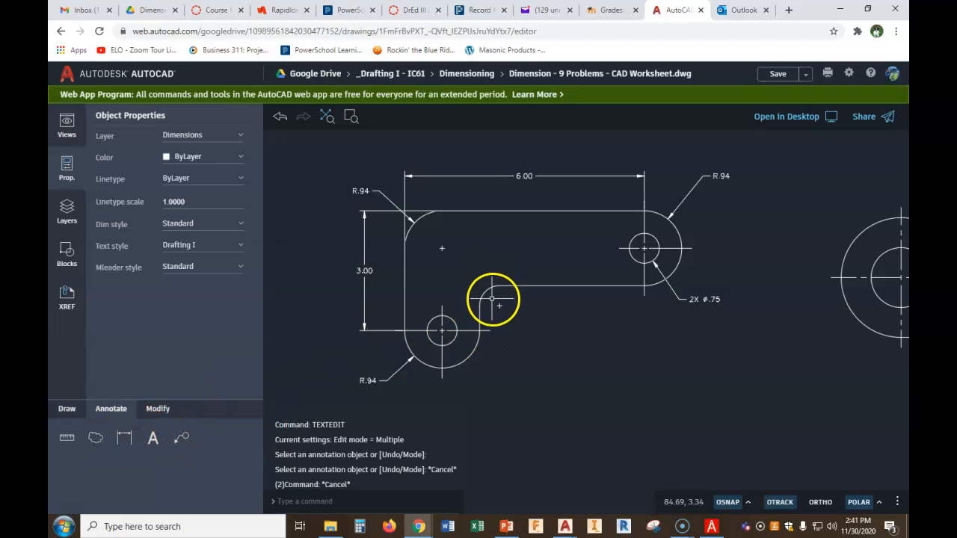
scroll(492, 299, up, 3)
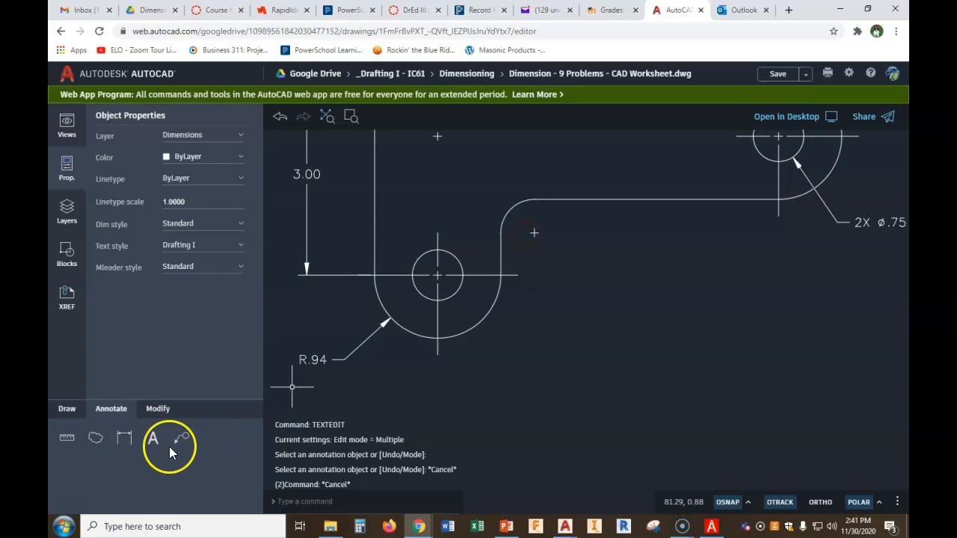
click(124, 438)
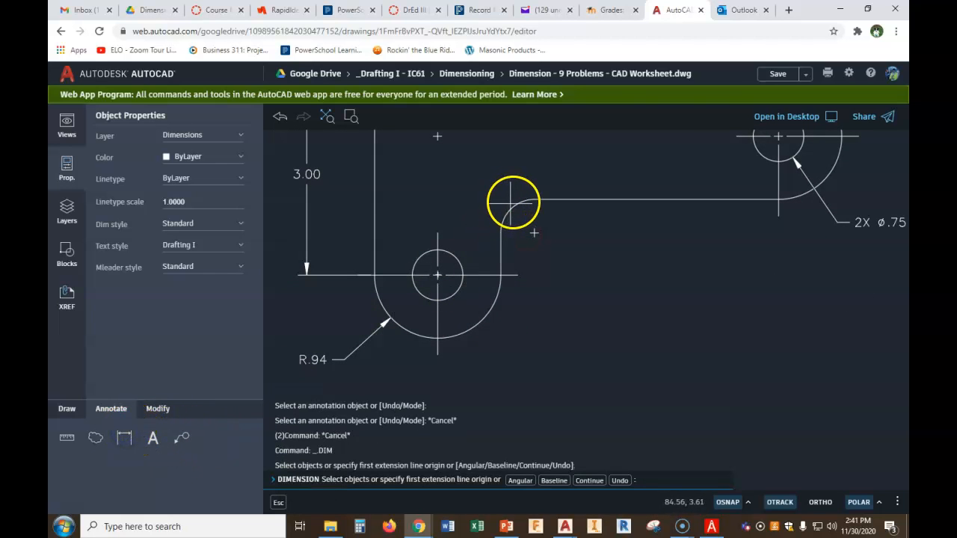
scroll(514, 203, up, 2)
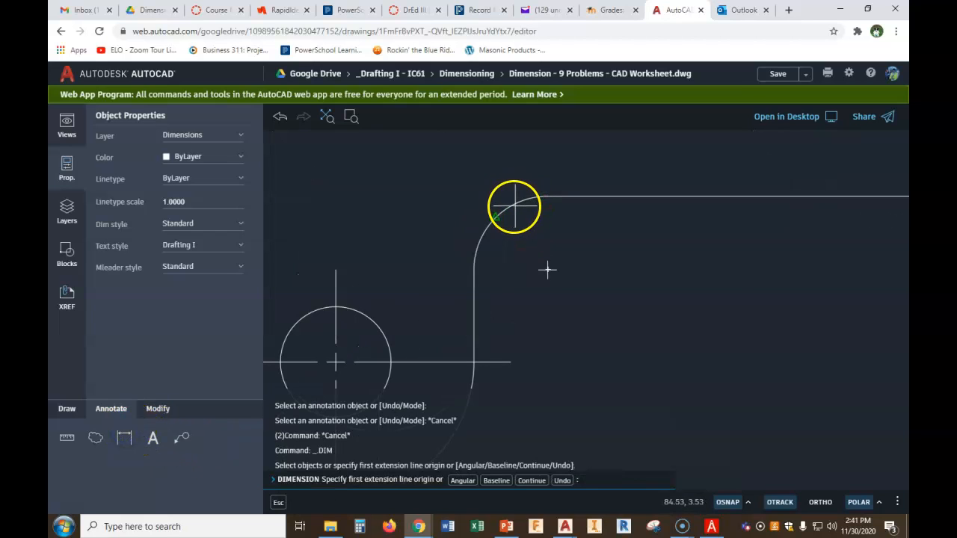
scroll(519, 201, up, 2)
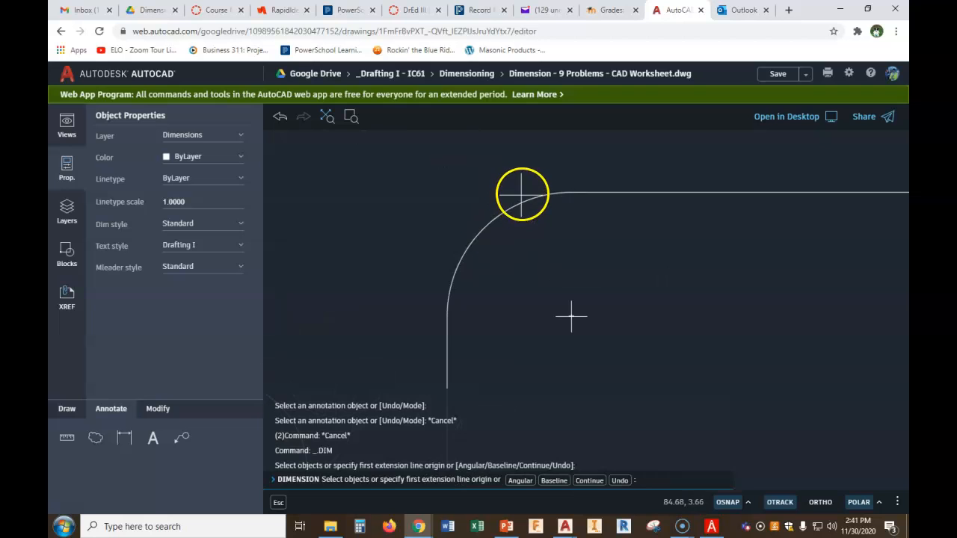
click(522, 208)
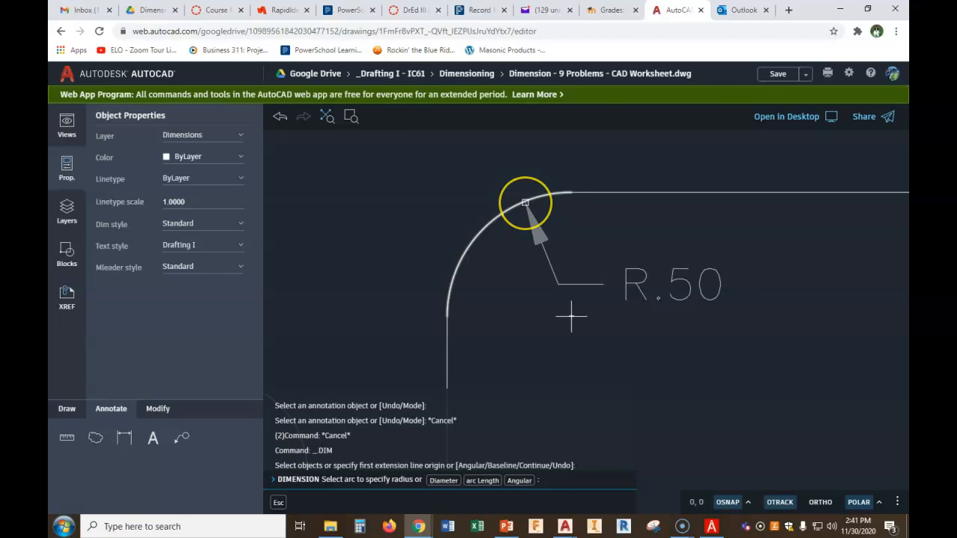
click(183, 439)
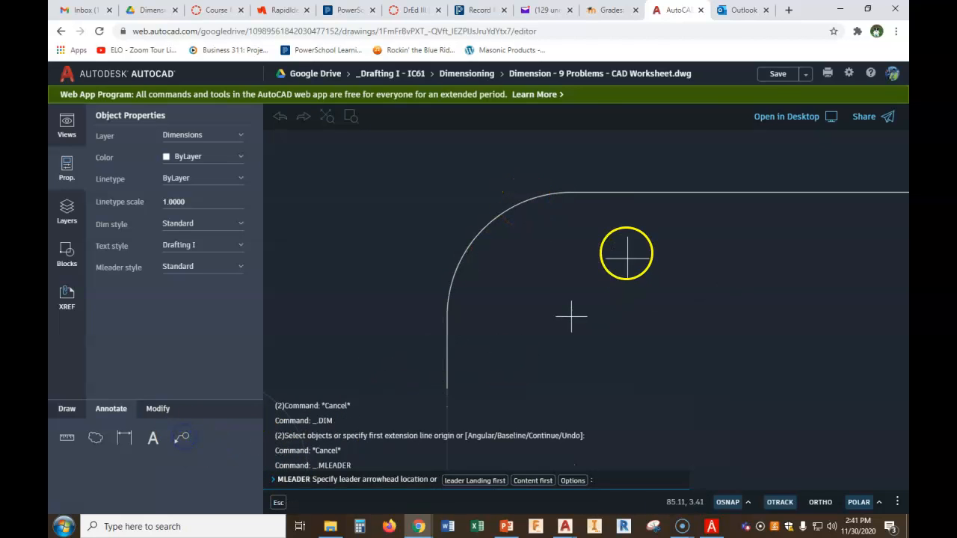
click(483, 229)
mouse_move(597, 332)
middle_down()
mouse_move(571, 151)
mouse_move(582, 242)
middle_up()
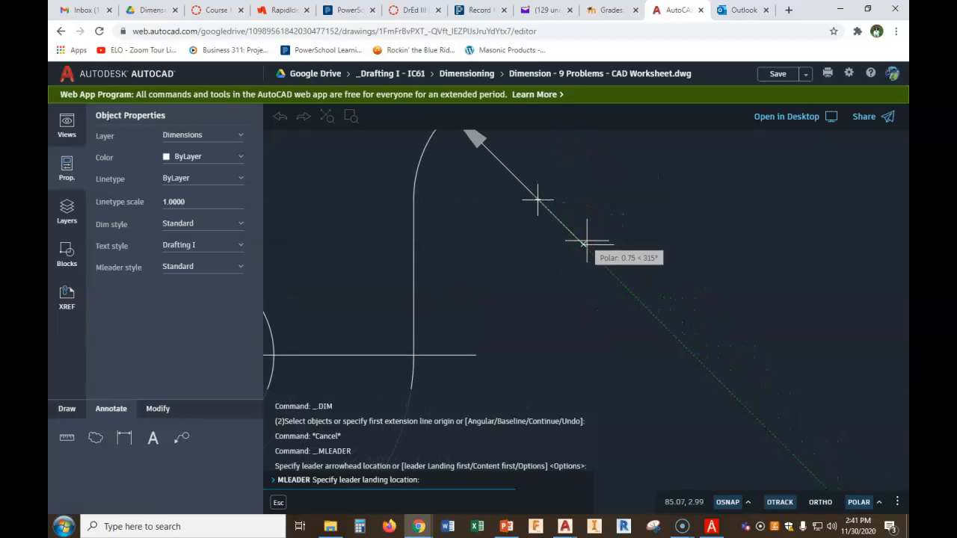
click(596, 243)
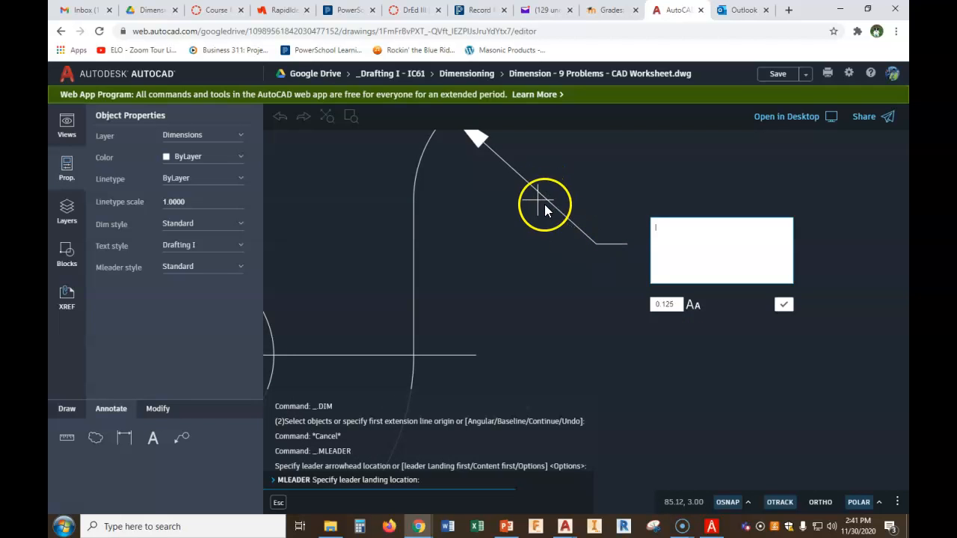
click(647, 252)
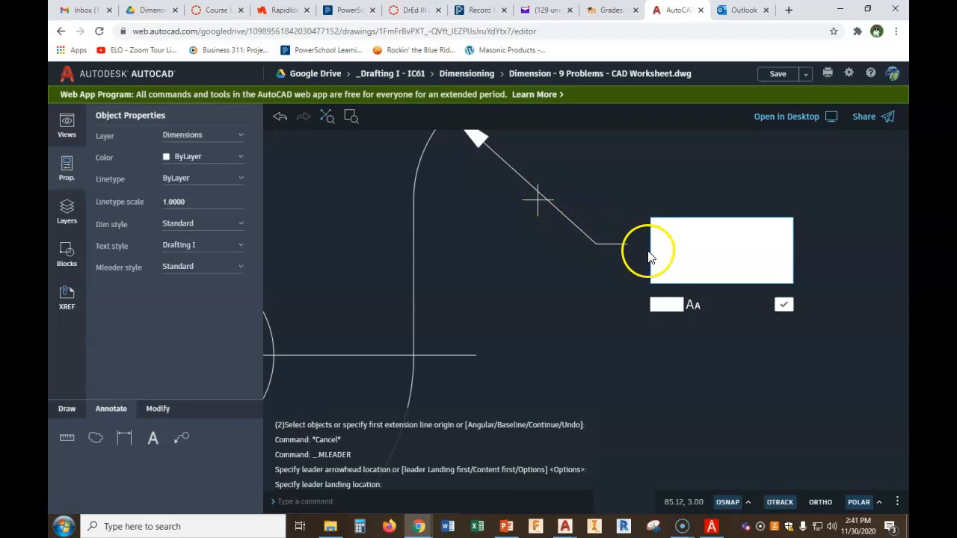
click(597, 228)
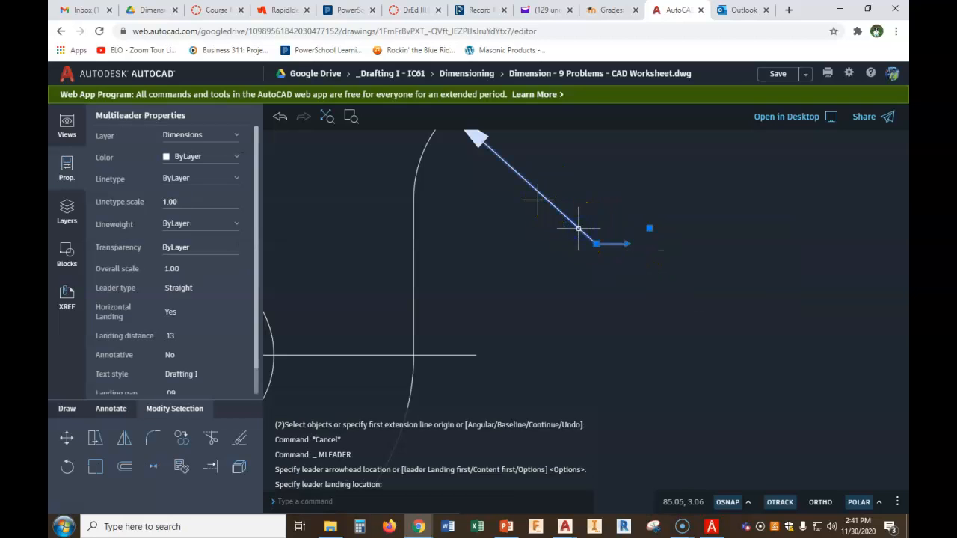
key(Delete)
Add a multileader note R.50 pointing to the inner rounded corner between the bracket's lower and upper arms
scroll(523, 226, down, 2)
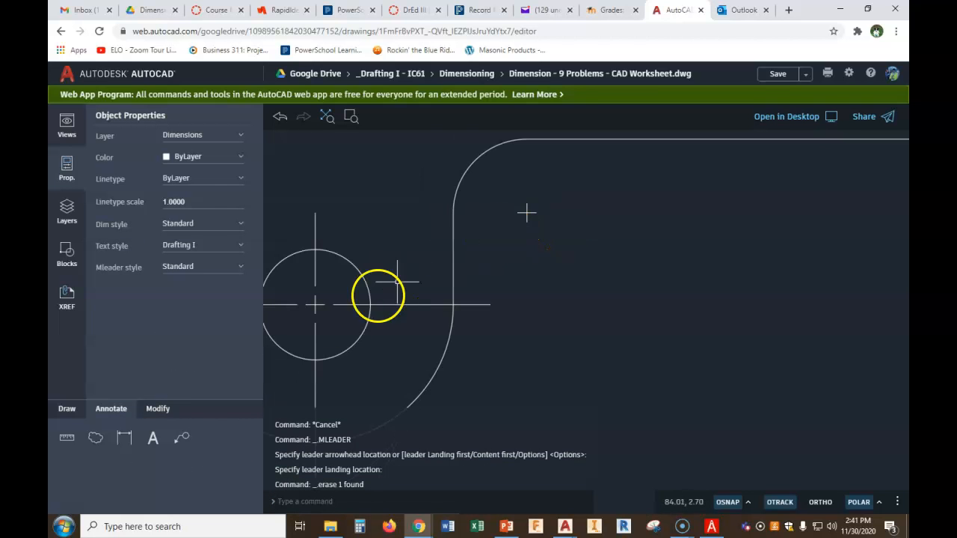
click(182, 448)
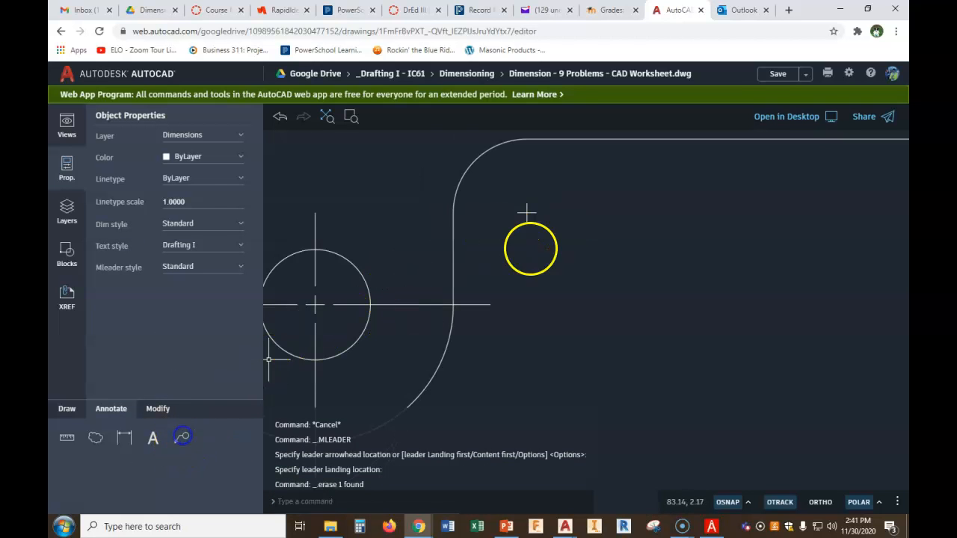
click(479, 166)
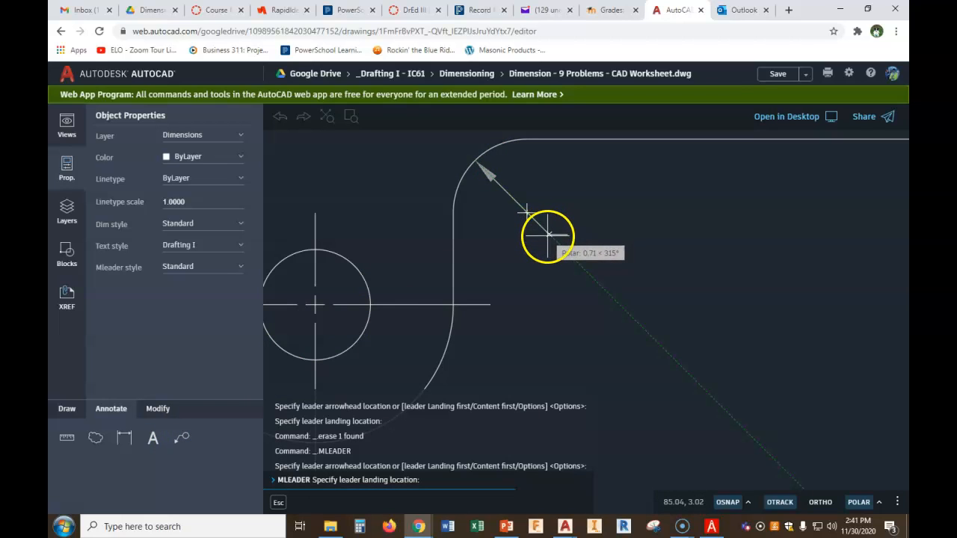
click(548, 237)
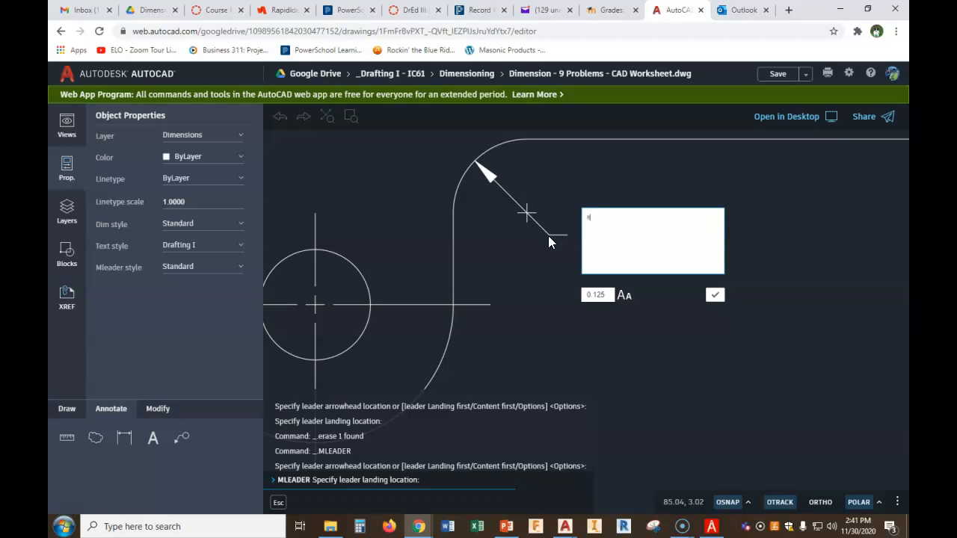
text(R.50)
click(715, 296)
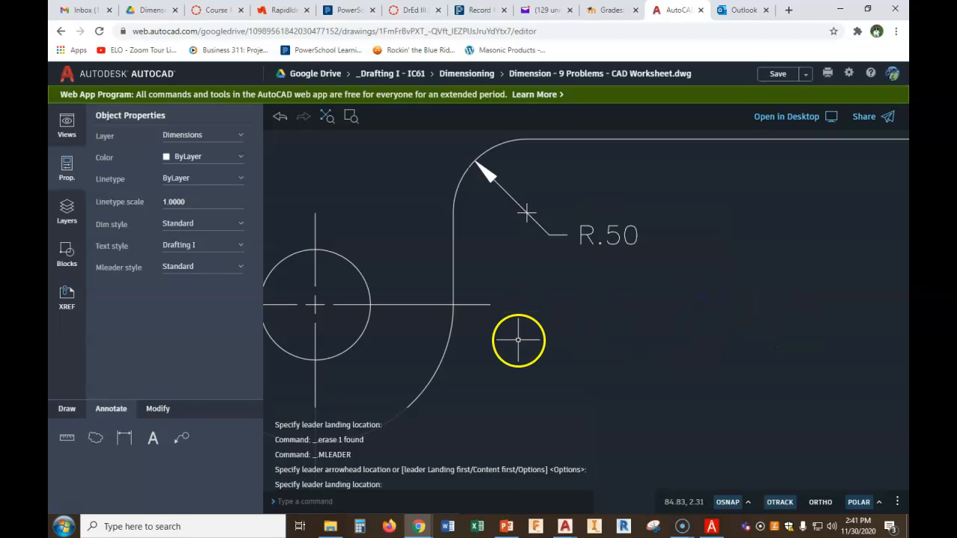
click(125, 439)
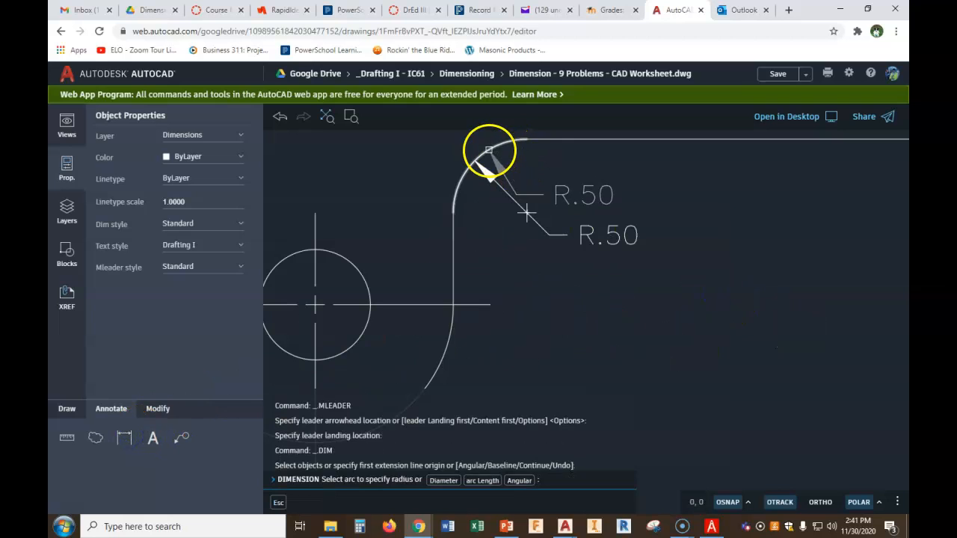
key(Escape)
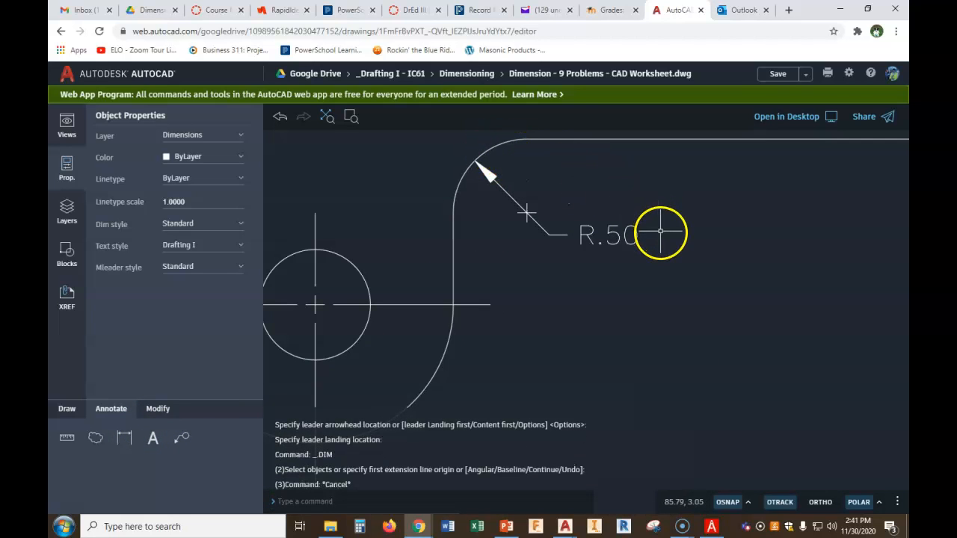
scroll(658, 237, down, 3)
scroll(737, 329, down, 3)
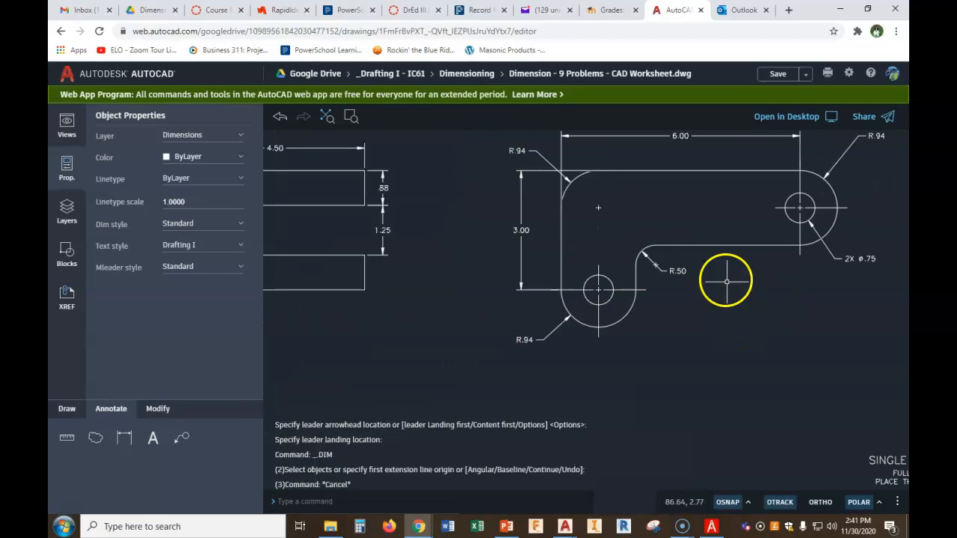
scroll(593, 224, down, 2)
scroll(644, 279, down, 4)
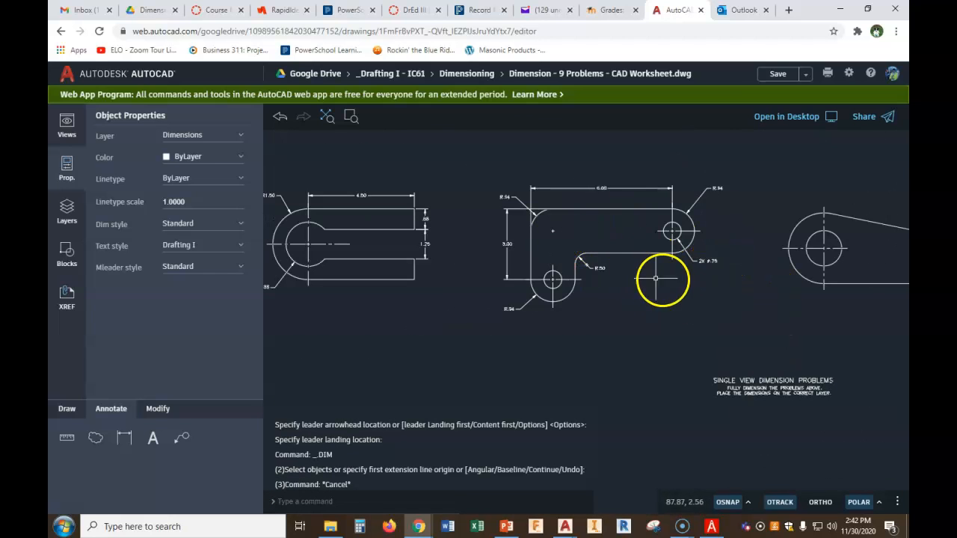
scroll(551, 224, up, 3)
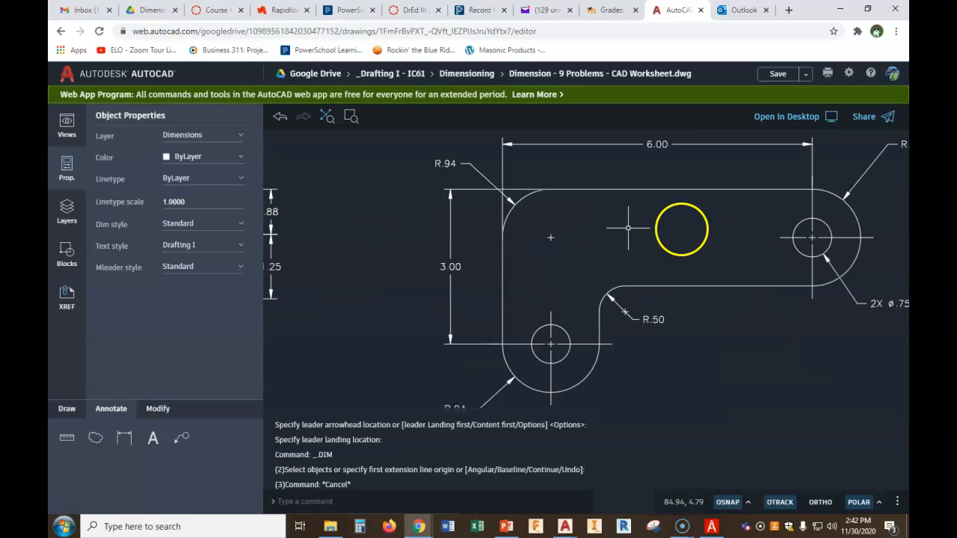
scroll(700, 229, down, 2)
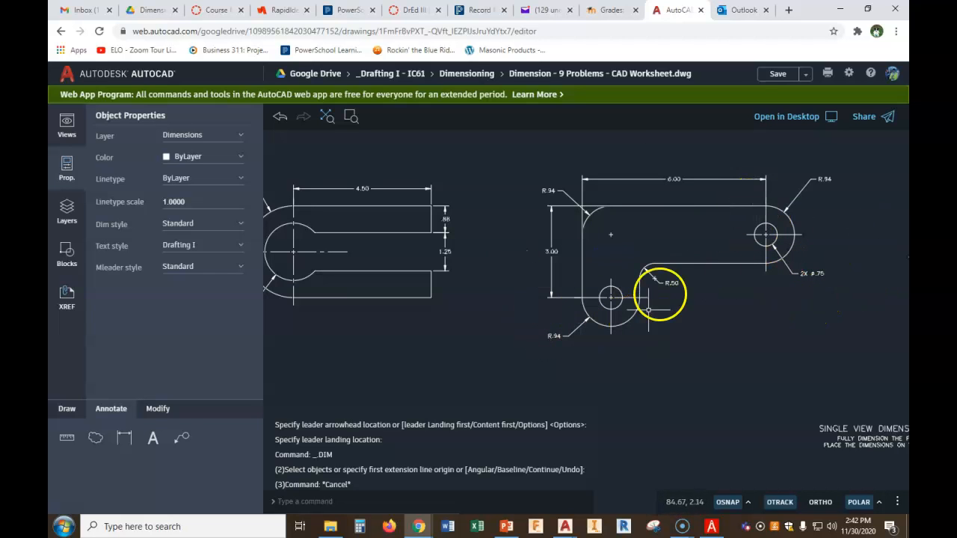
middle_drag(870, 274, 521, 247)
middle_drag(786, 249, 646, 249)
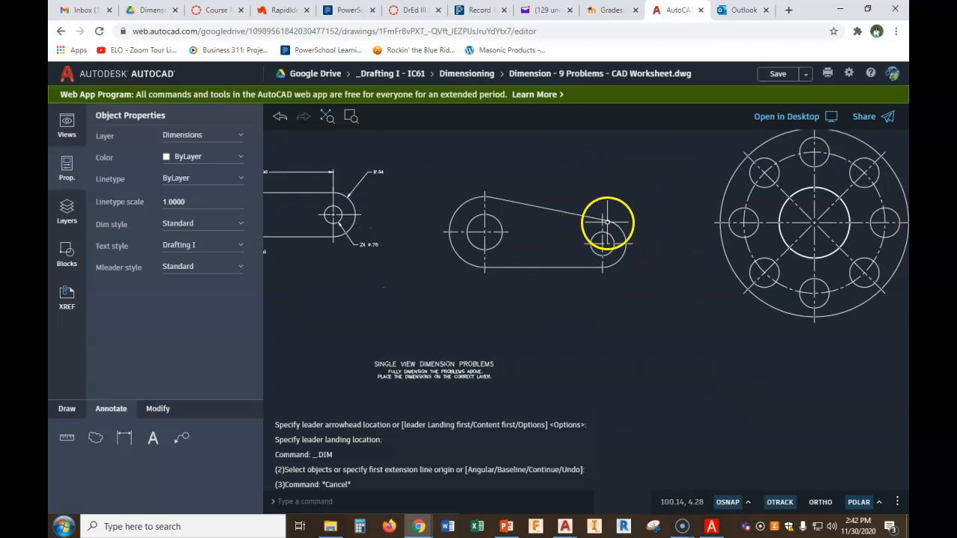
click(125, 436)
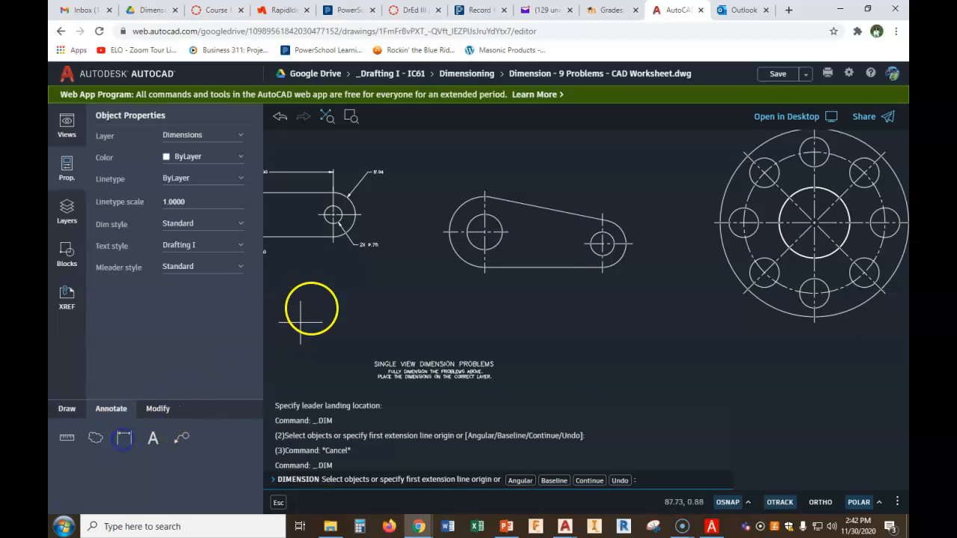
scroll(500, 198, up, 3)
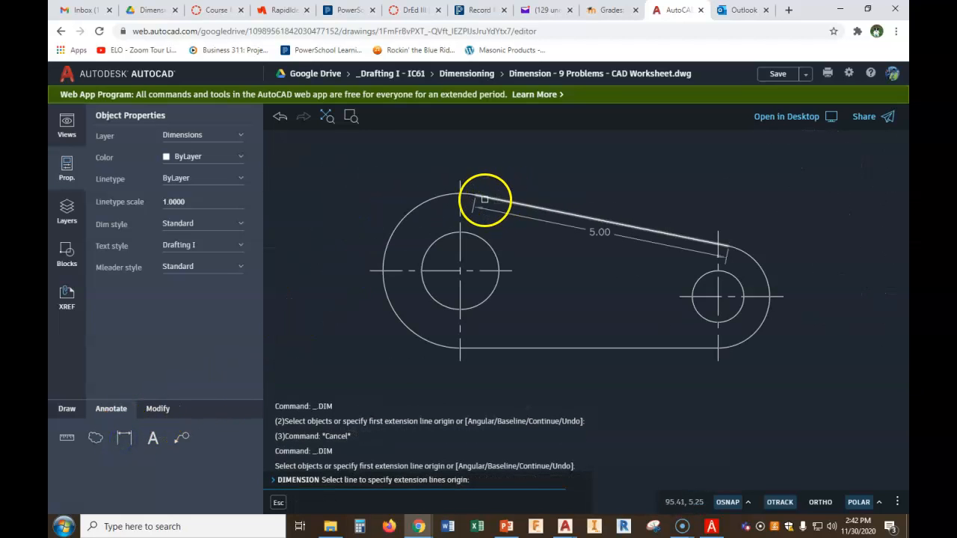
click(460, 194)
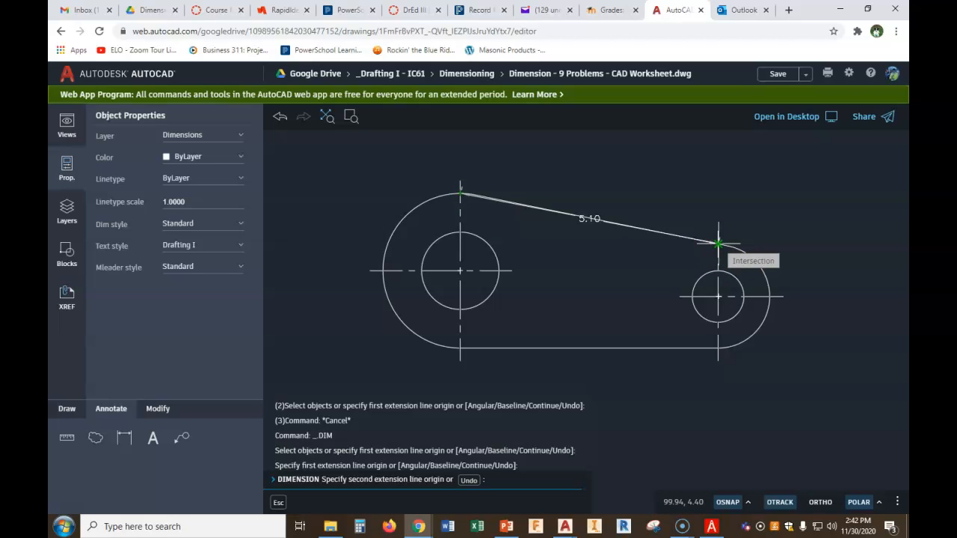
key(Escape)
middle_drag(669, 262, 677, 197)
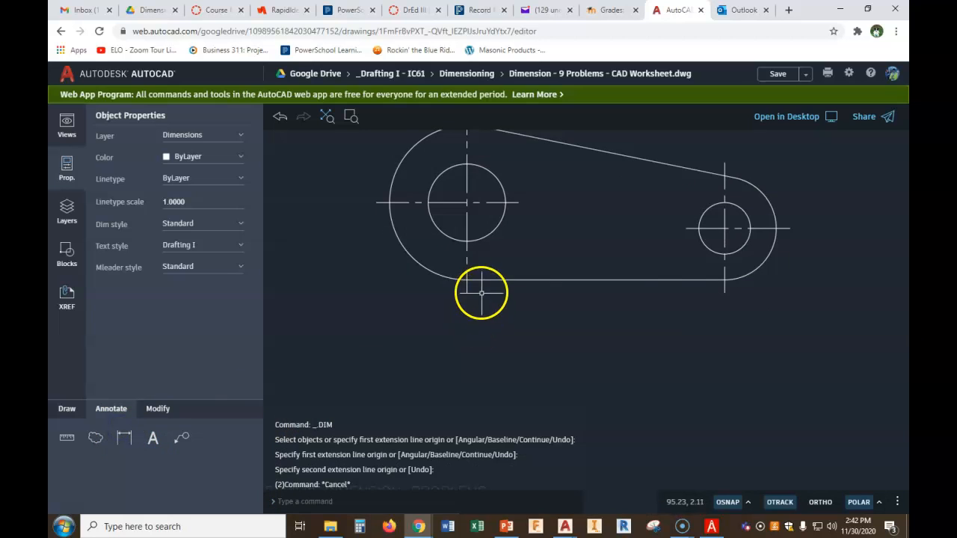
Add a 5.00 horizontal dimension between the two hole centers of the link, placed below its lower edge
click(124, 439)
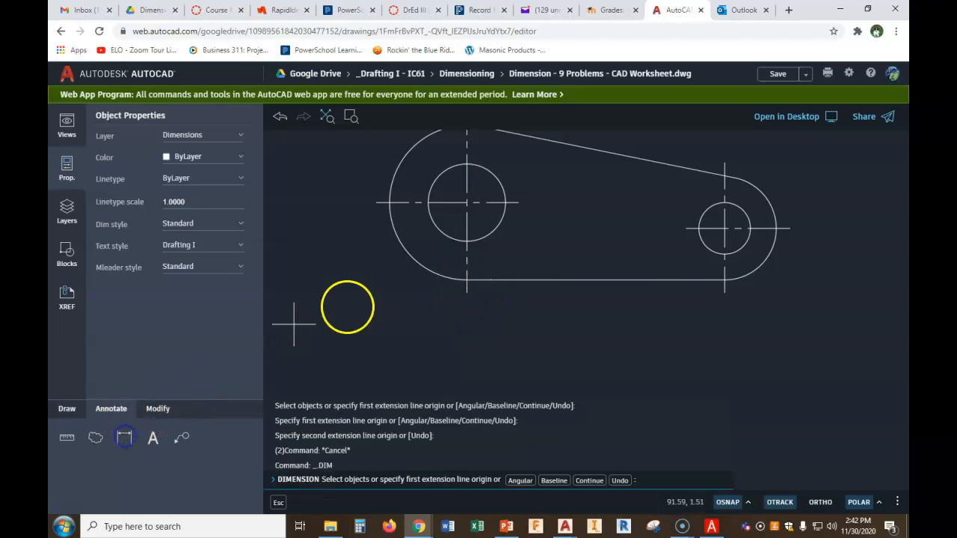
click(466, 280)
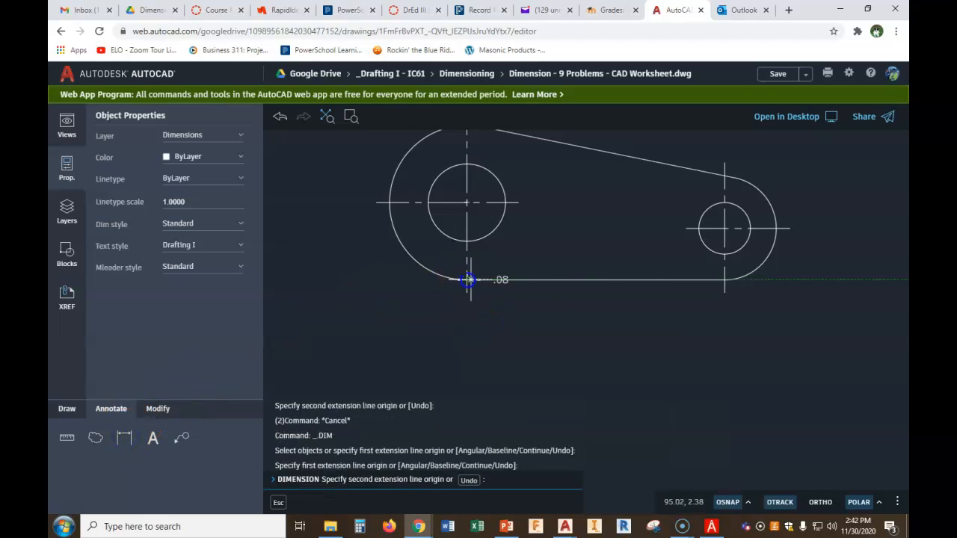
click(724, 279)
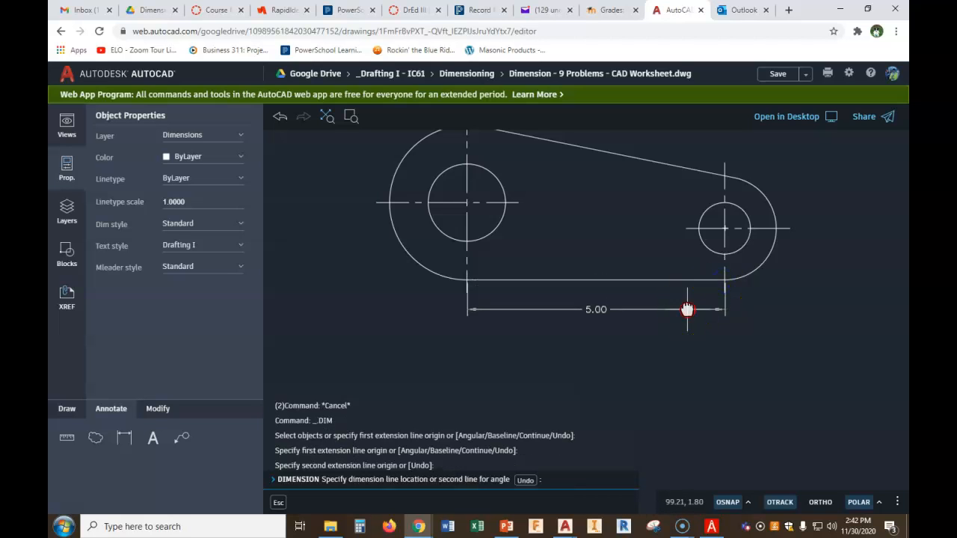
middle_drag(688, 309, 695, 257)
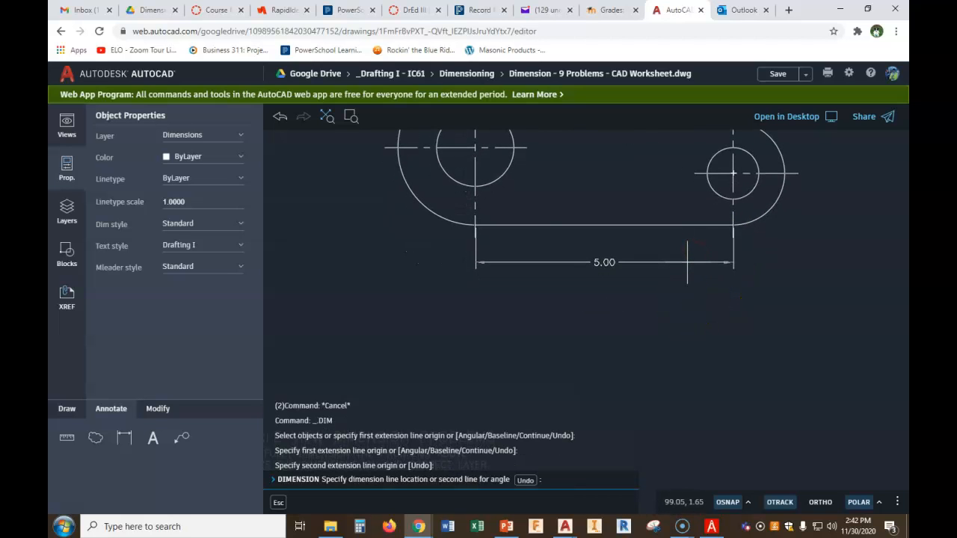
click(688, 261)
Dimension the radius of the link's left rounded end, placing the R1.50 text below and left
scroll(796, 272, down, 1)
middle_drag(796, 272, 764, 280)
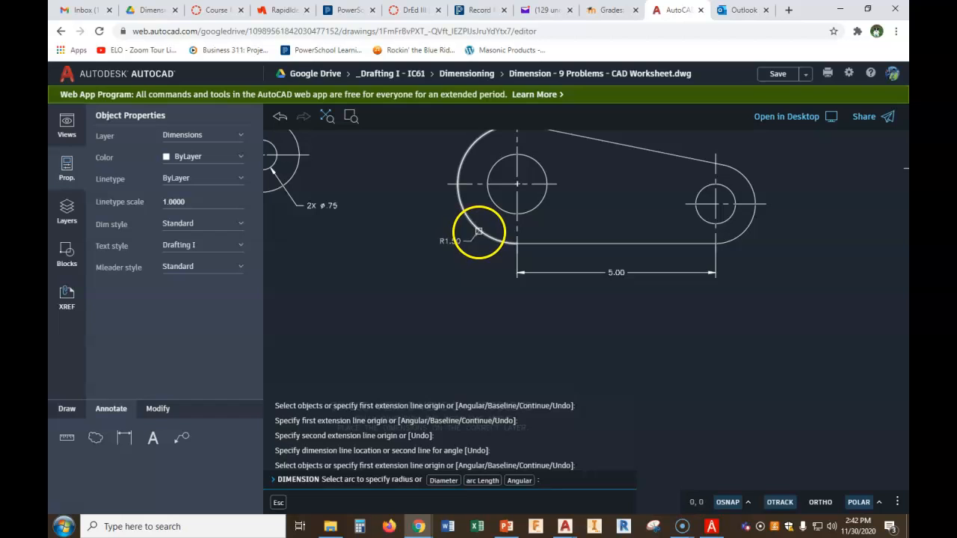
click(479, 232)
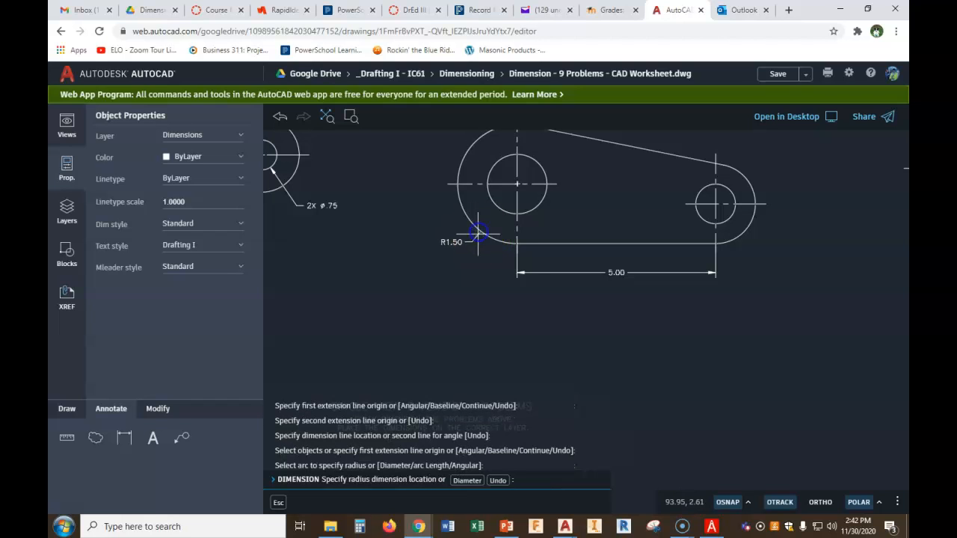
click(480, 272)
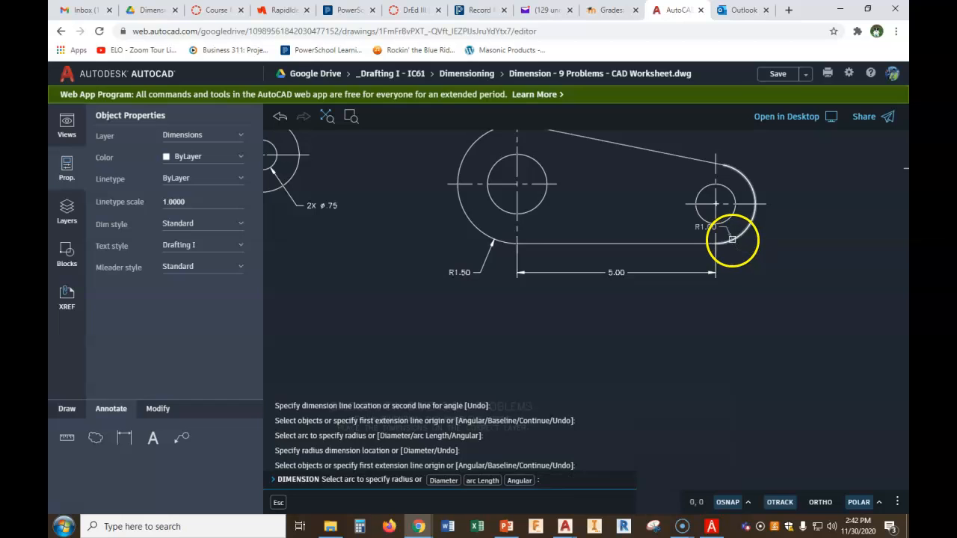
Dimension the radius of the link's right rounded end, placing the R1.00 text below and right
click(732, 239)
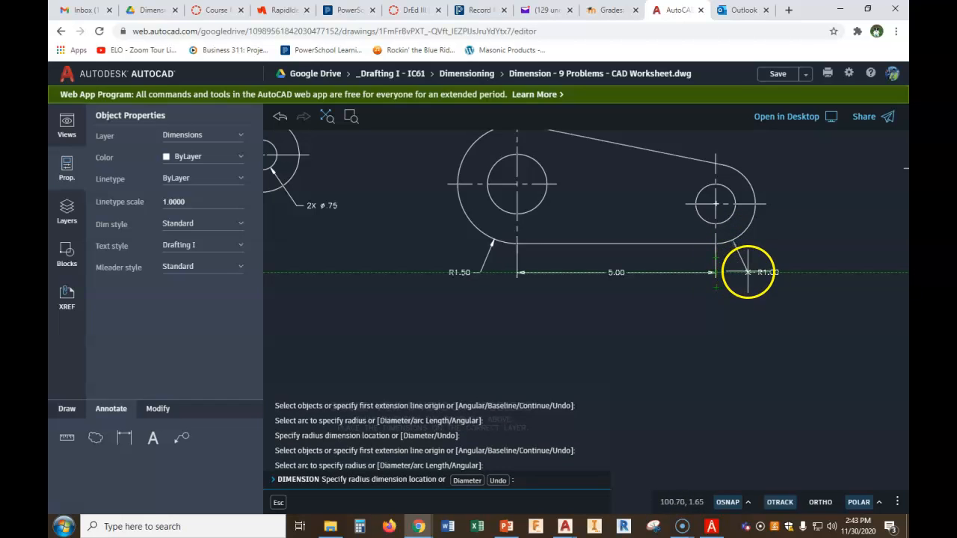
click(749, 273)
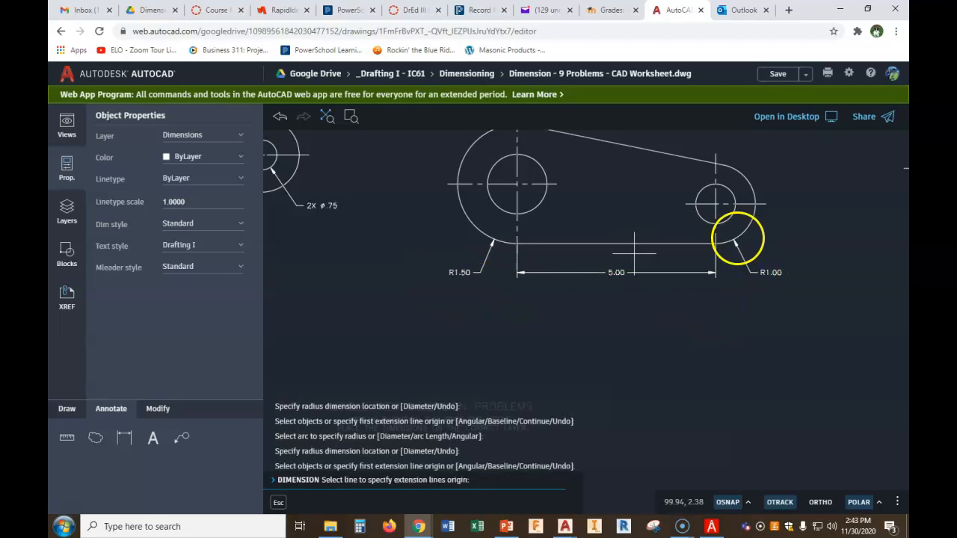
scroll(785, 232, down, 1)
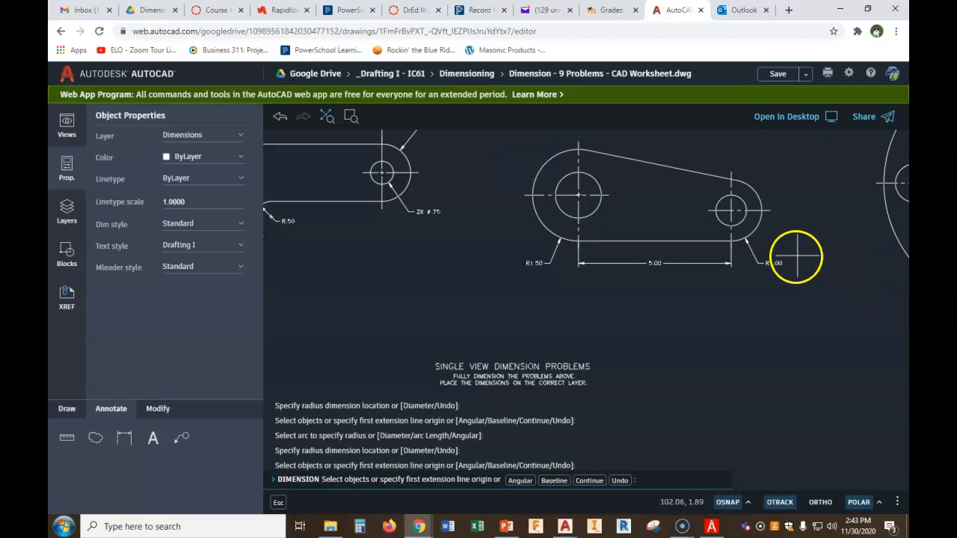
scroll(777, 226, up, 4)
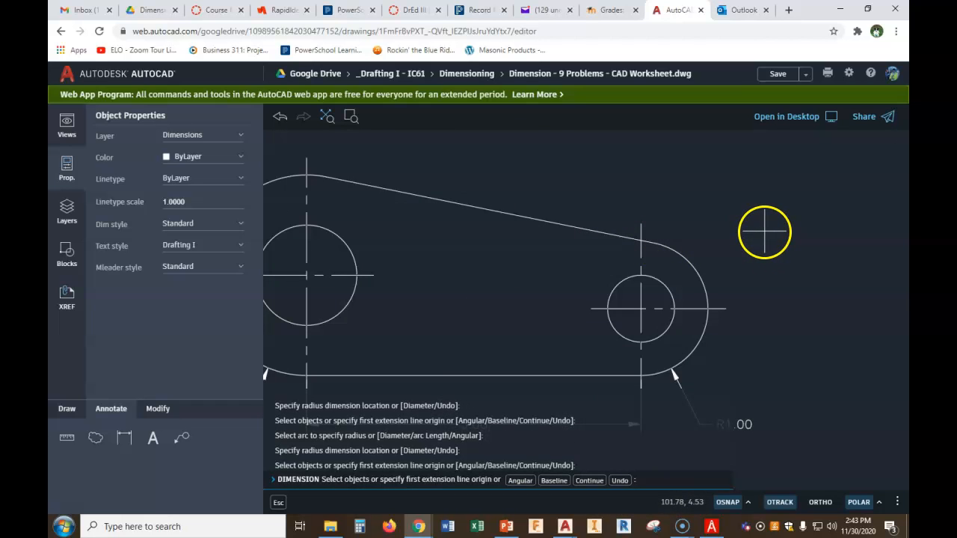
key(Escape)
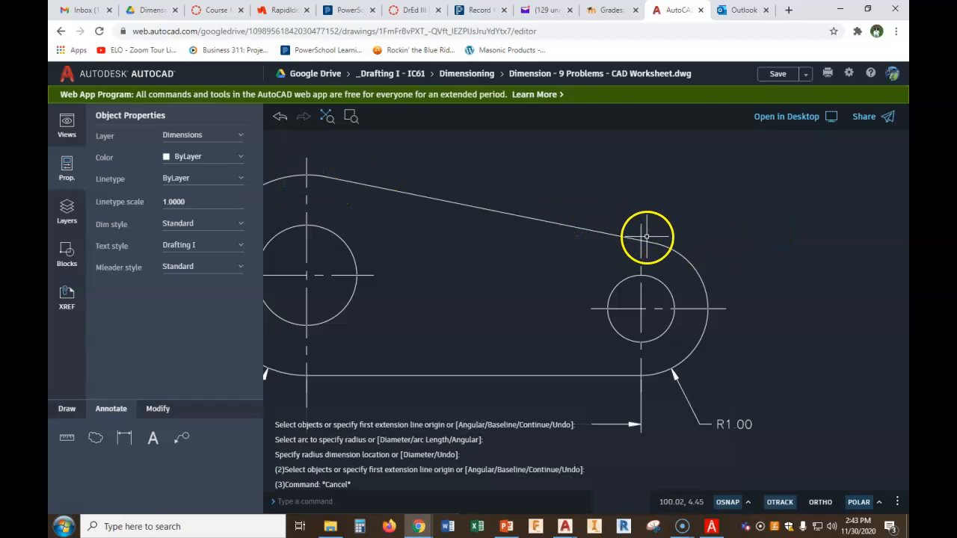
Add a diameter dimension to the link's large left hole, placing the ø1.50 leader up and left
scroll(722, 307, down, 3)
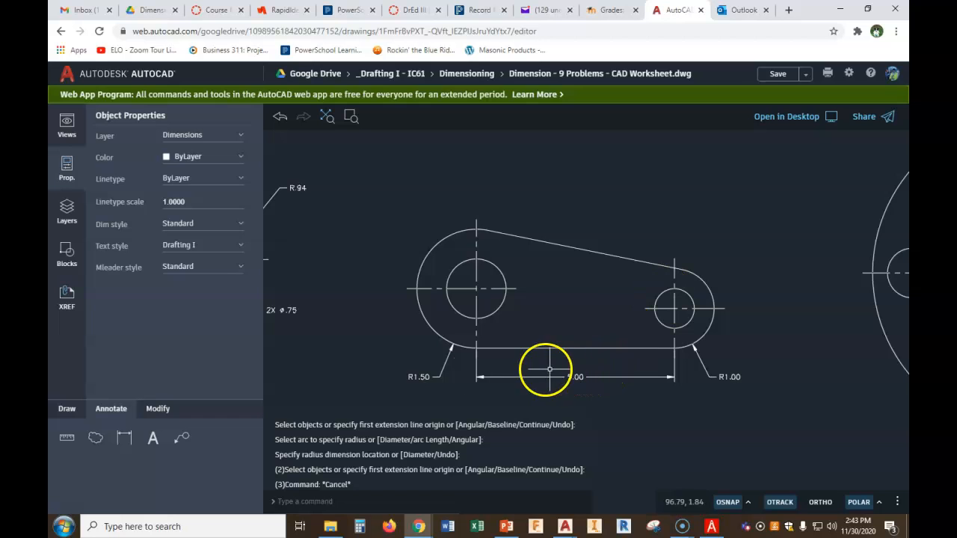
click(125, 440)
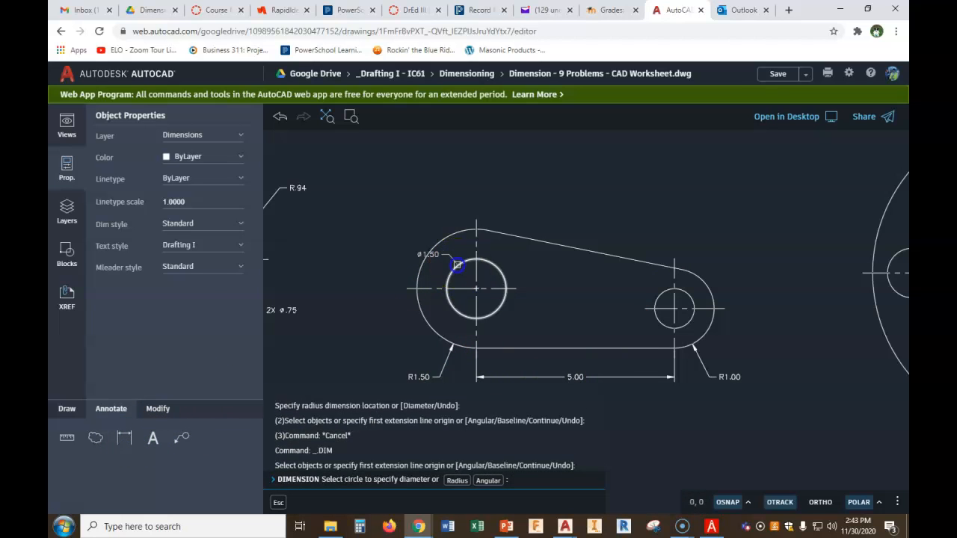
click(457, 264)
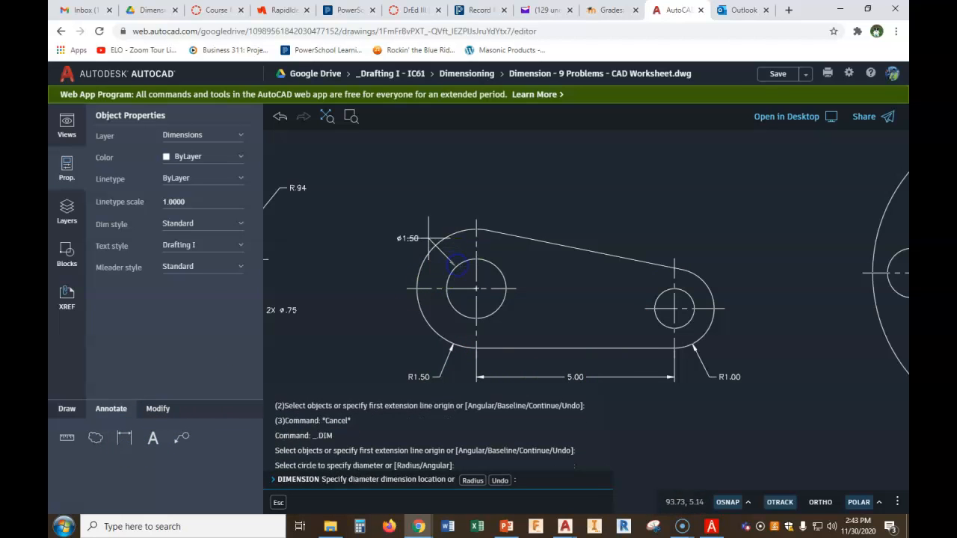
click(423, 230)
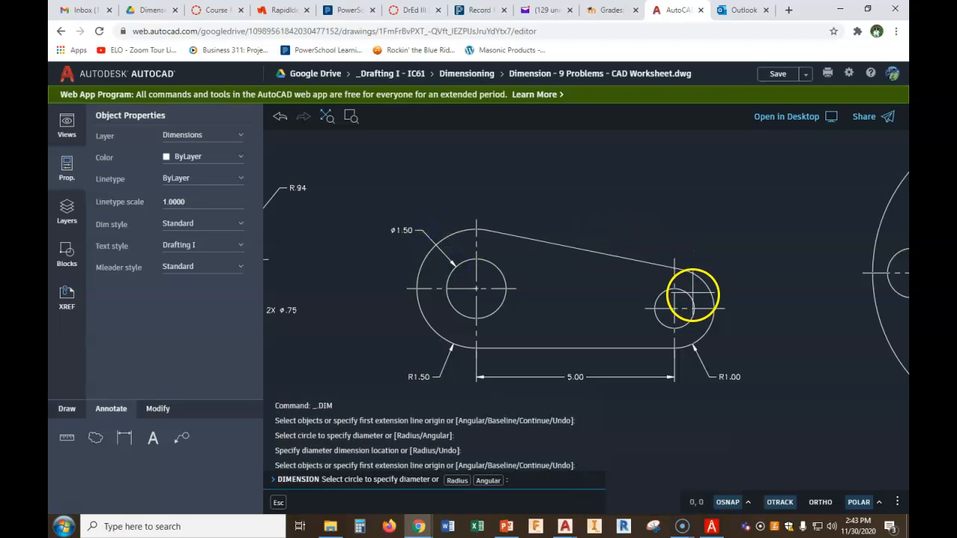
Add a diameter dimension to the link's small right hole, placing the ø1.00 leader up and right
click(690, 298)
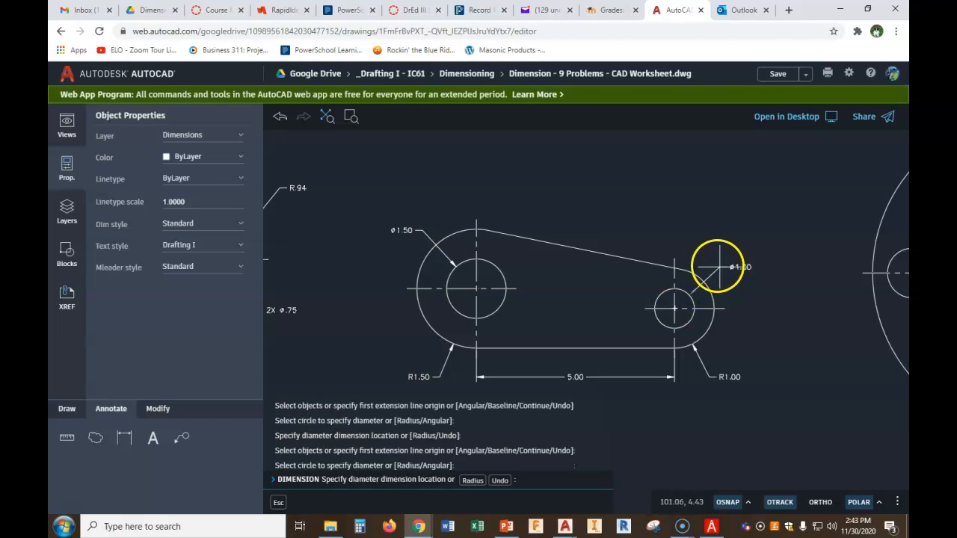
click(713, 263)
scroll(747, 314, down, 3)
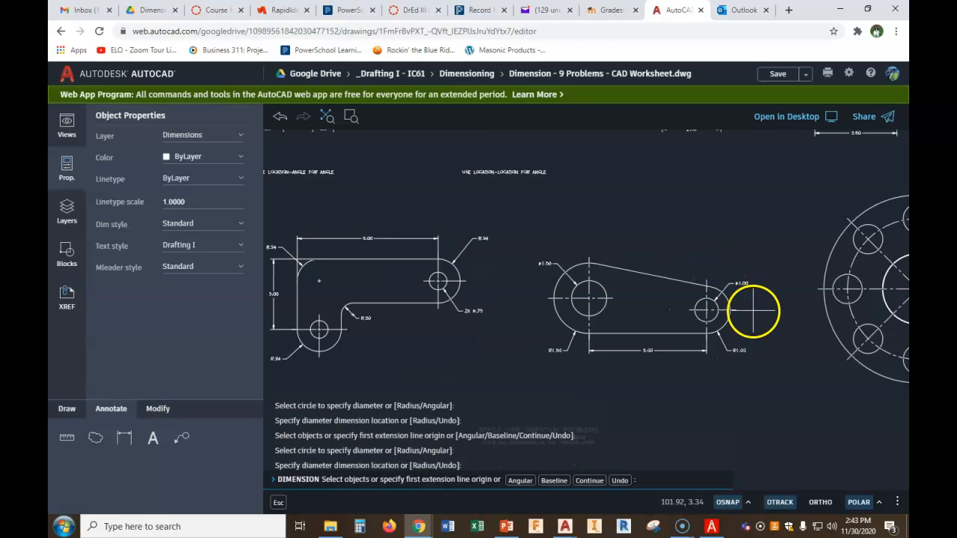
scroll(629, 292, down, 2)
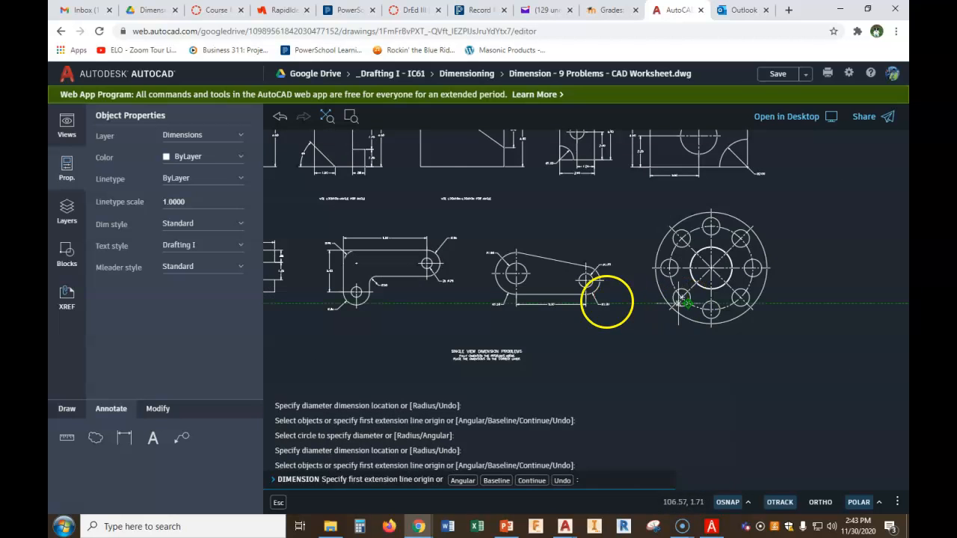
scroll(608, 303, down, 1)
middle_drag(676, 277, 606, 278)
scroll(591, 262, up, 3)
middle_drag(731, 270, 661, 230)
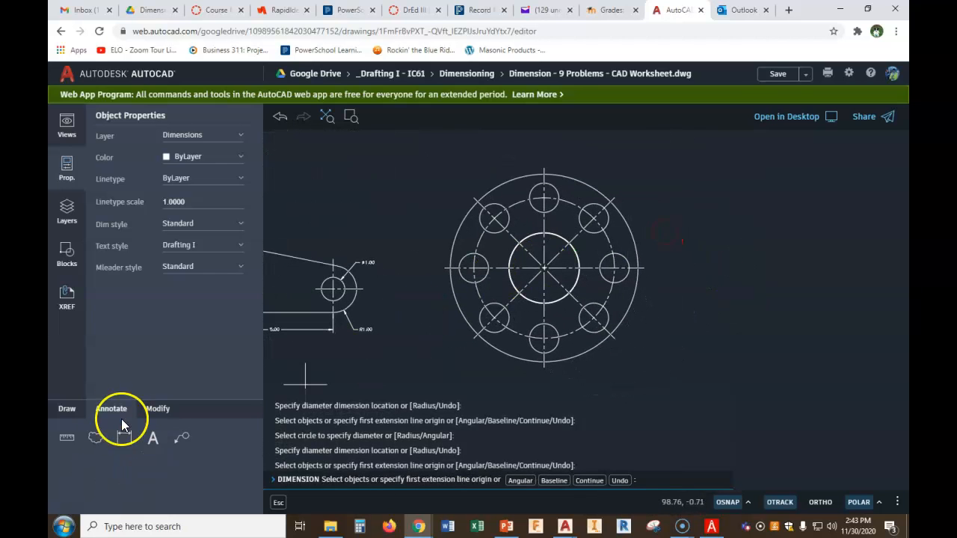
click(278, 502)
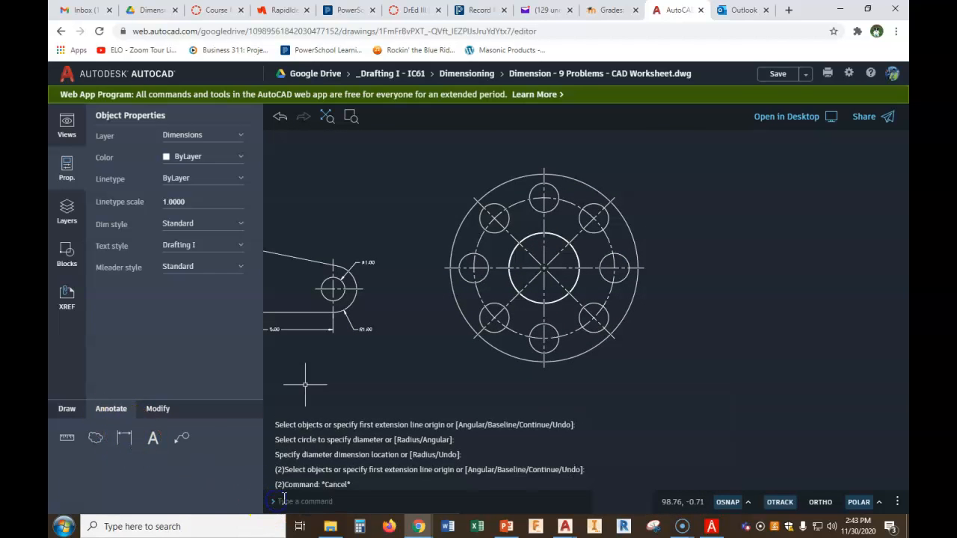
click(125, 438)
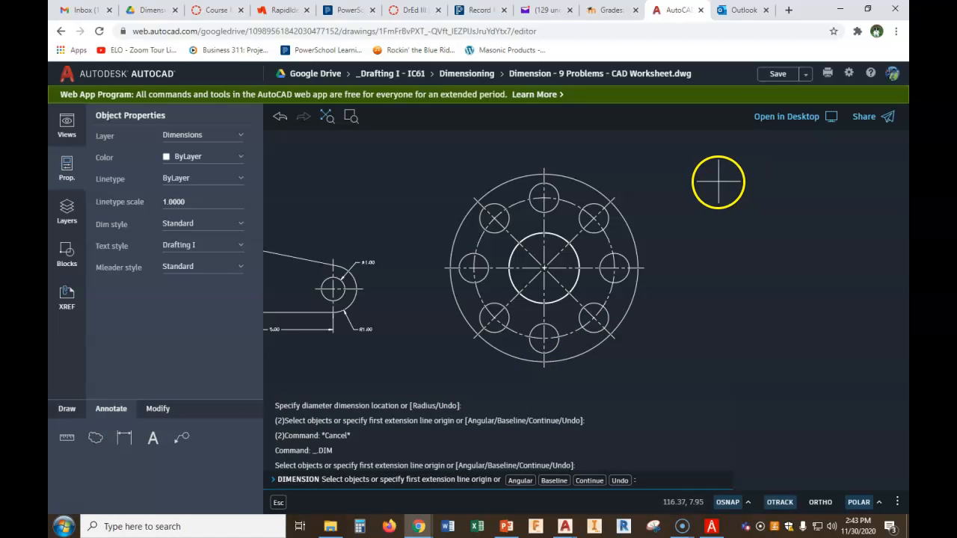
click(559, 228)
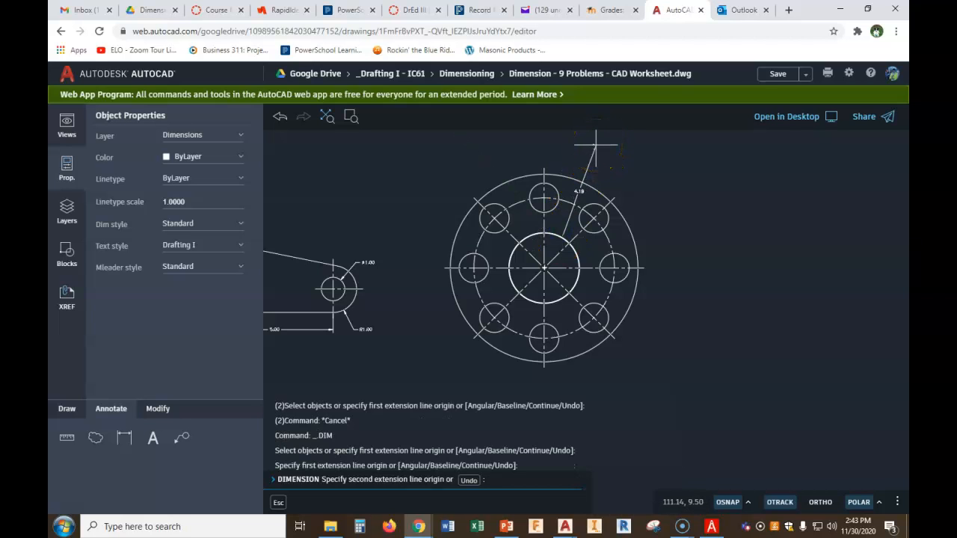
key(Escape)
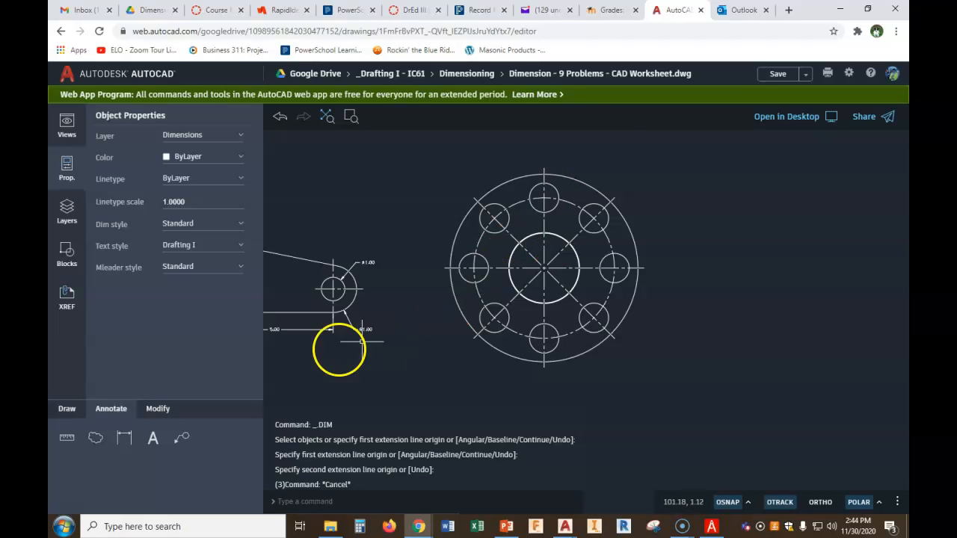
Add a diameter dimension to the flange's large central circle, placing the ø3.00 leader up and right
scroll(605, 196, up, 4)
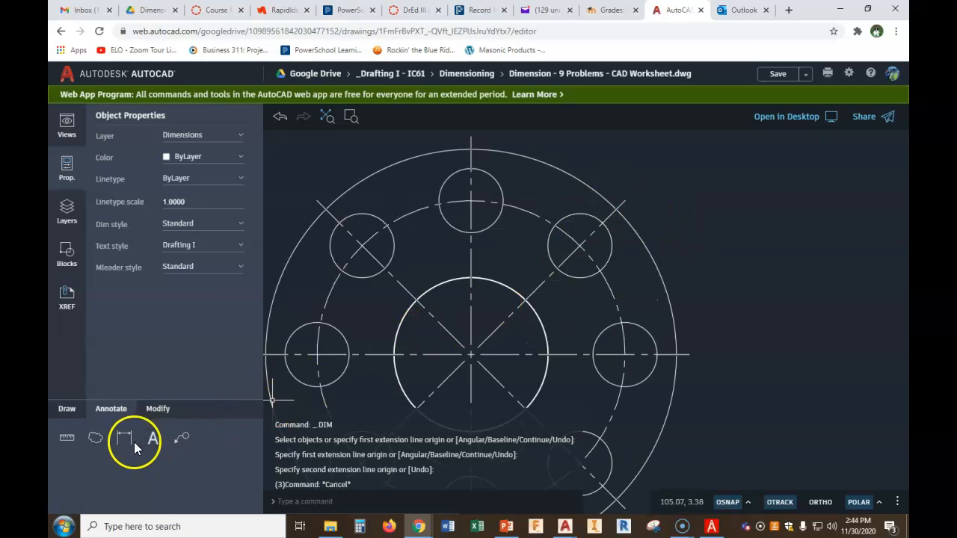
key(Return)
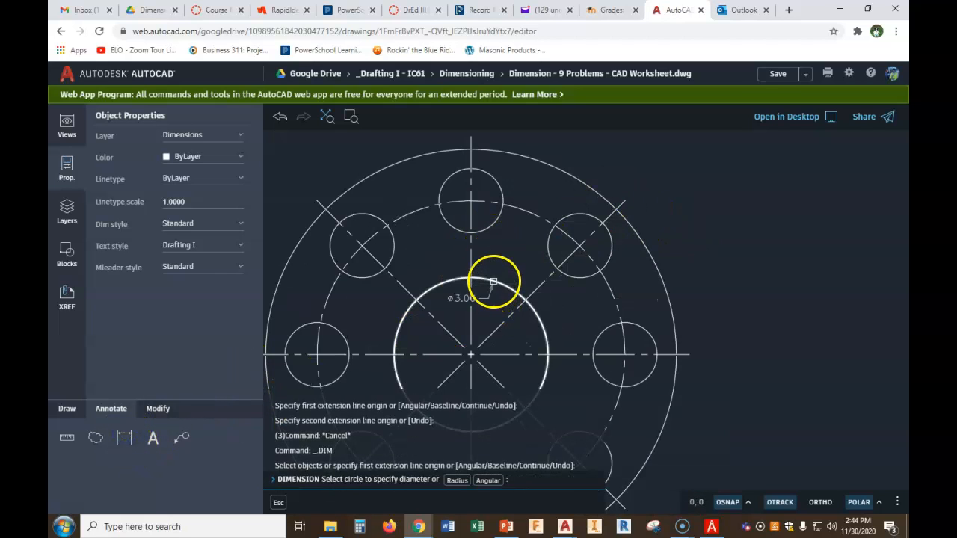
click(494, 281)
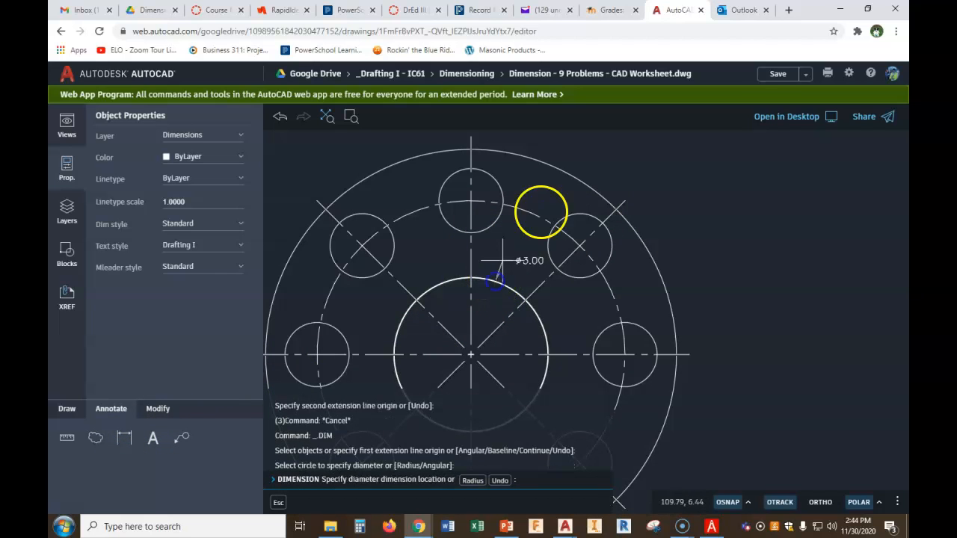
middle_drag(581, 136, 607, 210)
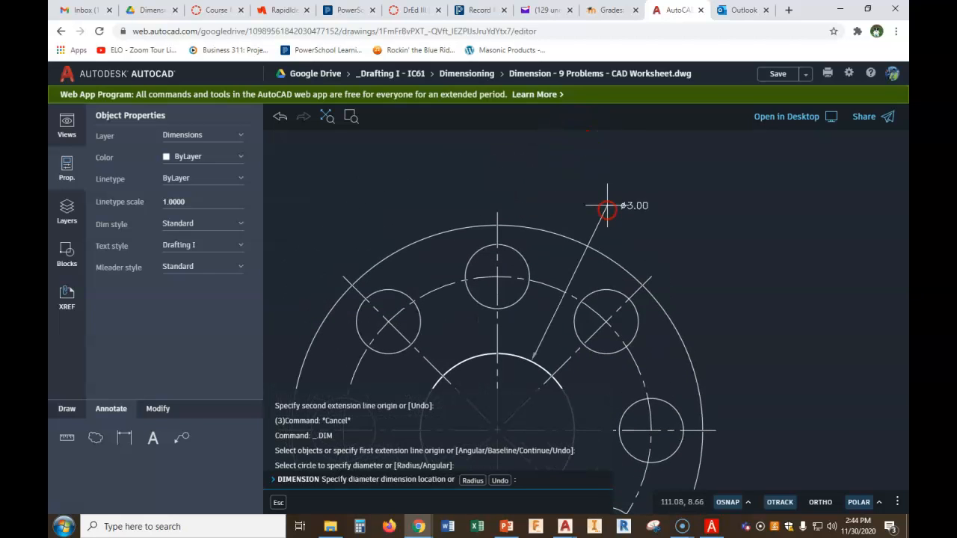
click(607, 202)
Add a diameter dimension to the flange's outer circle, placing the ø5.00 leader below and right
scroll(658, 150, down, 2)
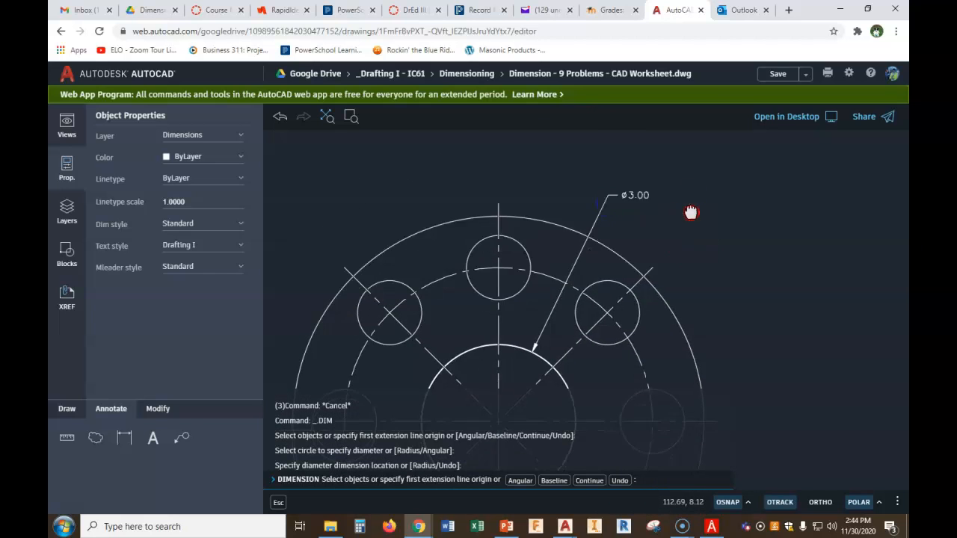
scroll(752, 249, down, 2)
mouse_move(872, 252)
middle_down()
mouse_move(790, 273)
mouse_move(723, 221)
middle_up()
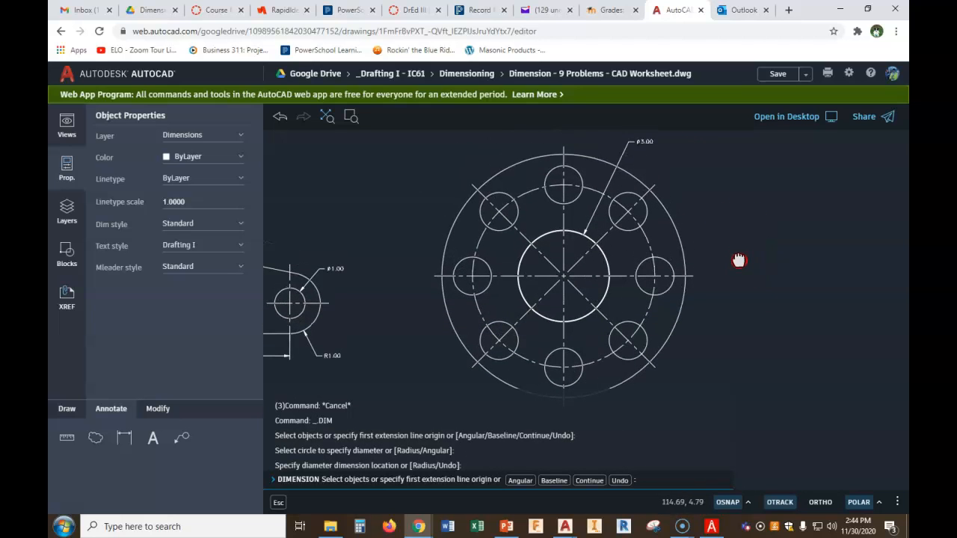
scroll(737, 255, up, 1)
middle_drag(737, 255, 712, 167)
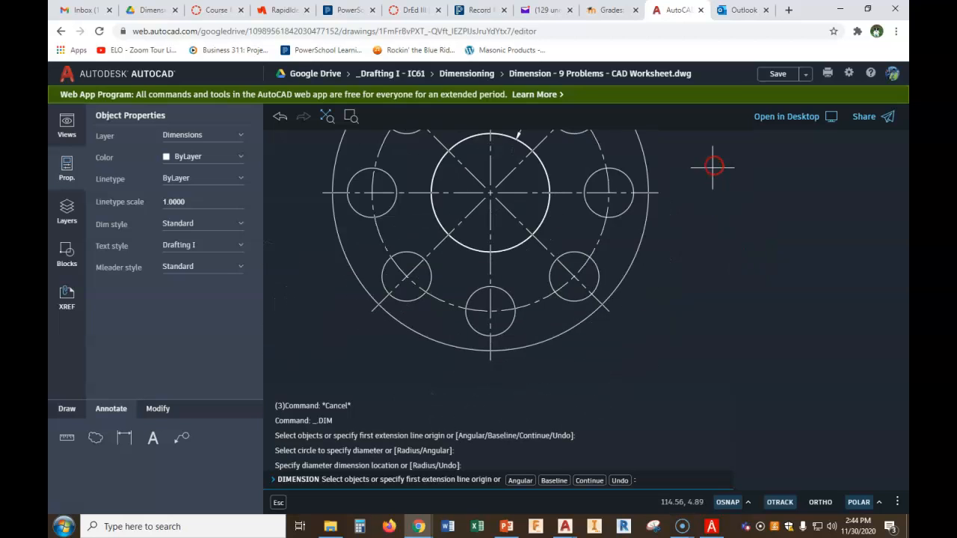
scroll(713, 167, down, 1)
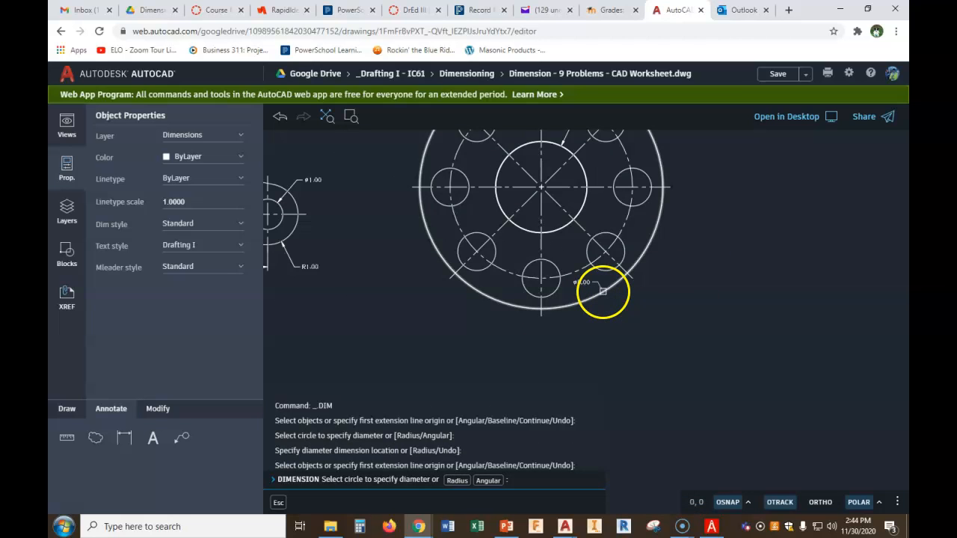
click(602, 291)
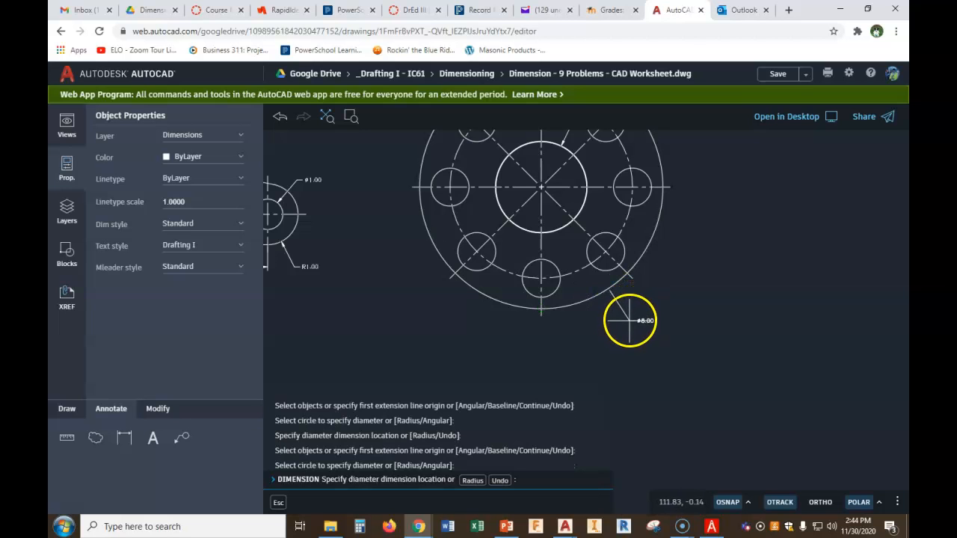
click(630, 323)
scroll(694, 270, down, 2)
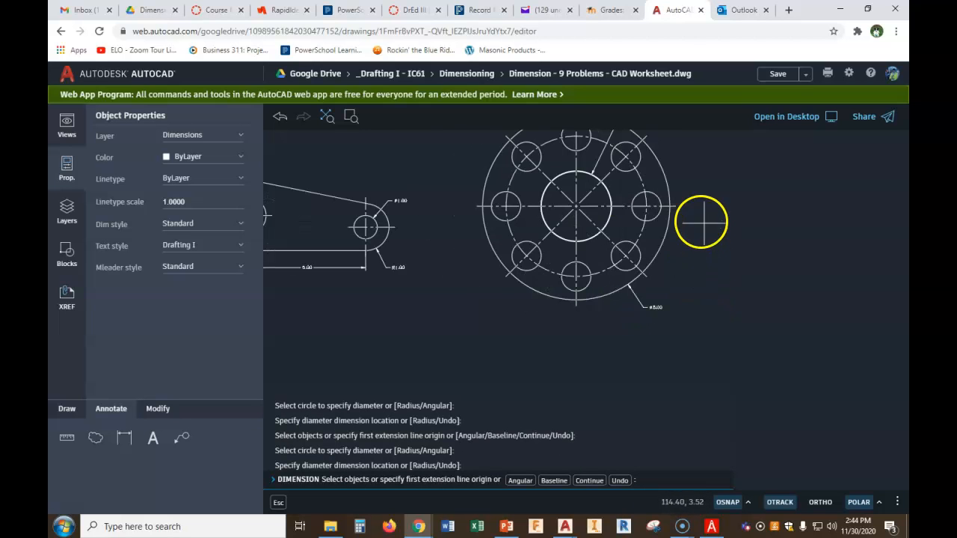
middle_drag(756, 191, 743, 245)
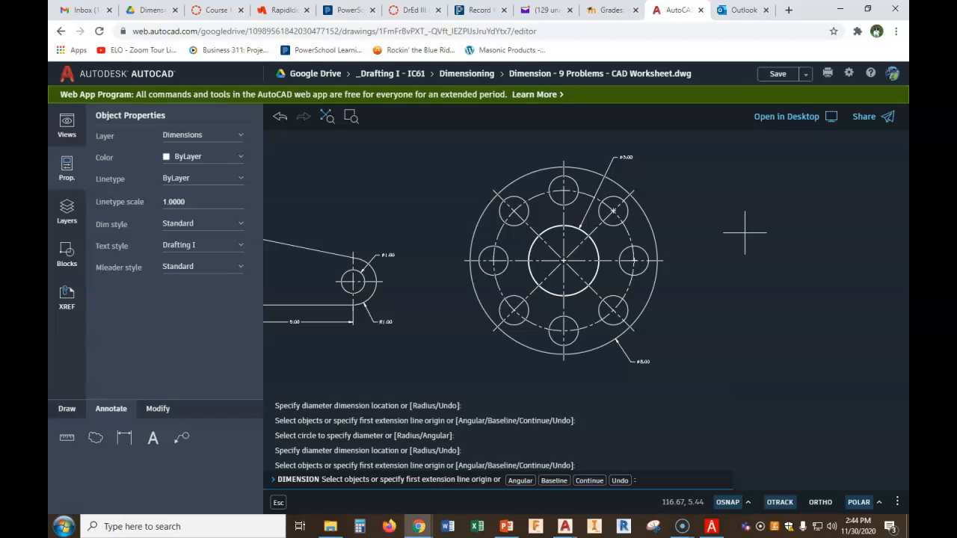
Add a diameter dimension to the flange's dashed bolt circle, placing the ø6.00 leader up and left
scroll(641, 233, up, 3)
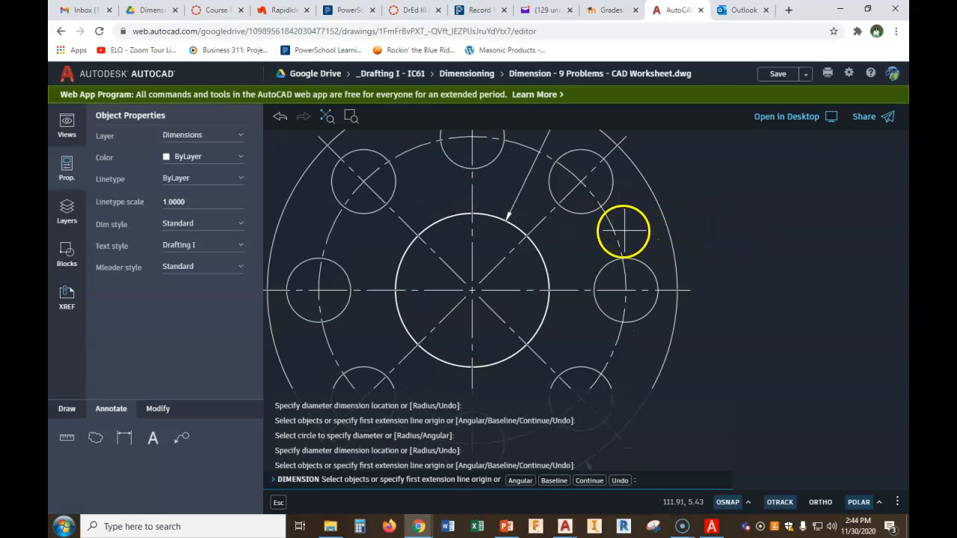
click(617, 239)
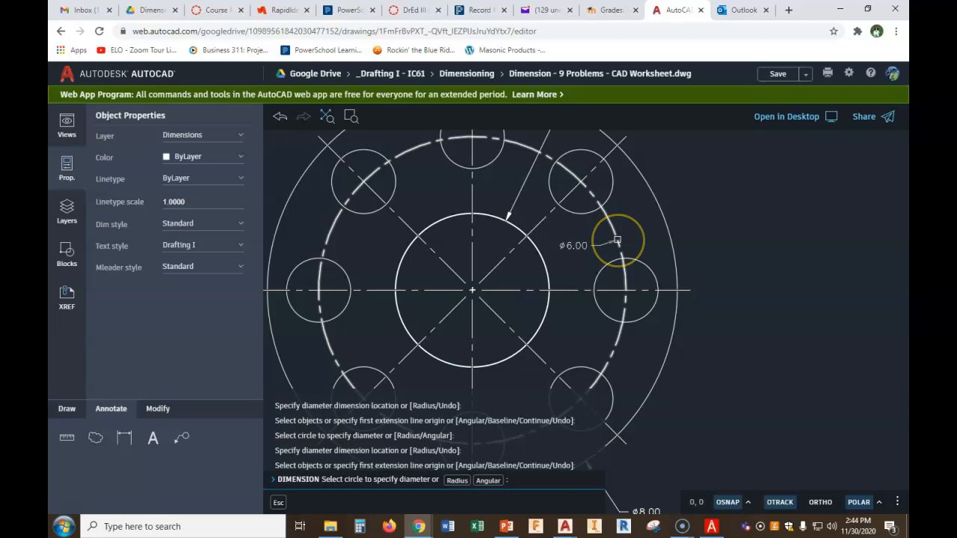
click(619, 238)
scroll(507, 196, down, 2)
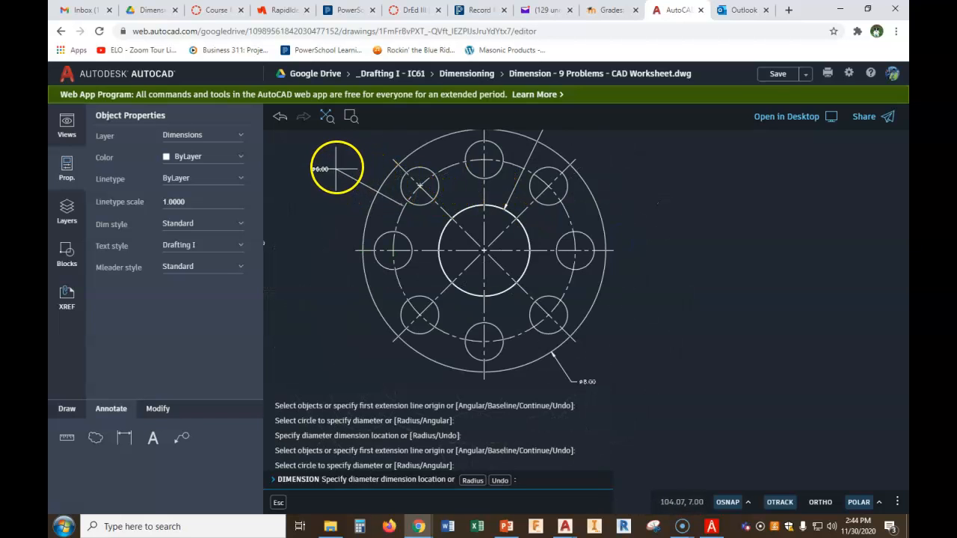
middle_drag(325, 156, 338, 217)
scroll(337, 213, up, 2)
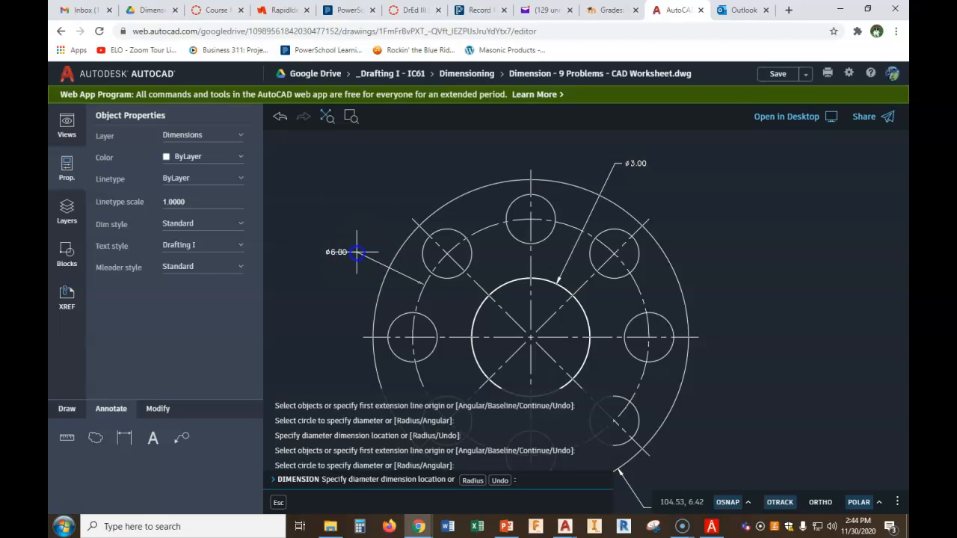
click(356, 253)
Add a diameter dimension to the flange's left bolt hole, placing the ø1.25 leader up and left, and end the command
scroll(554, 212, down, 2)
middle_drag(723, 235, 694, 249)
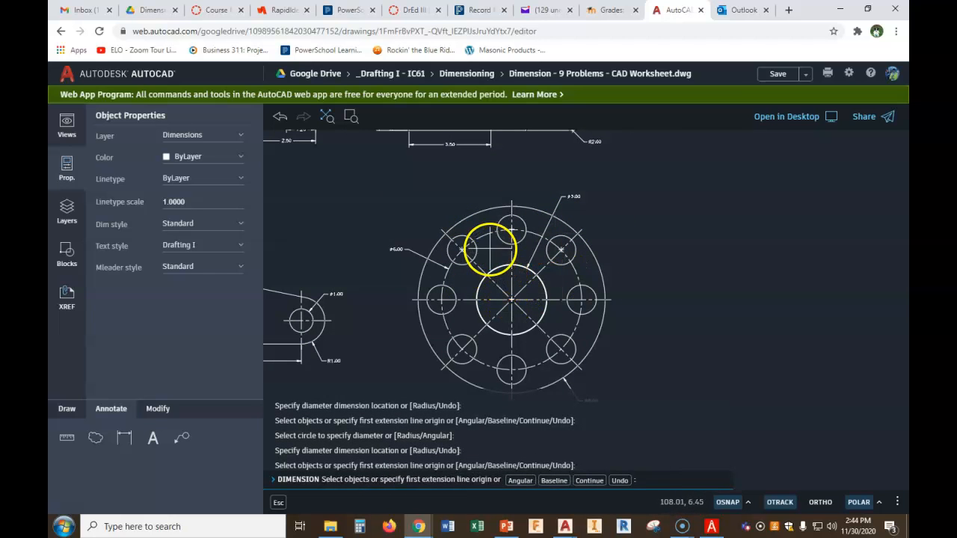
scroll(515, 272, up, 2)
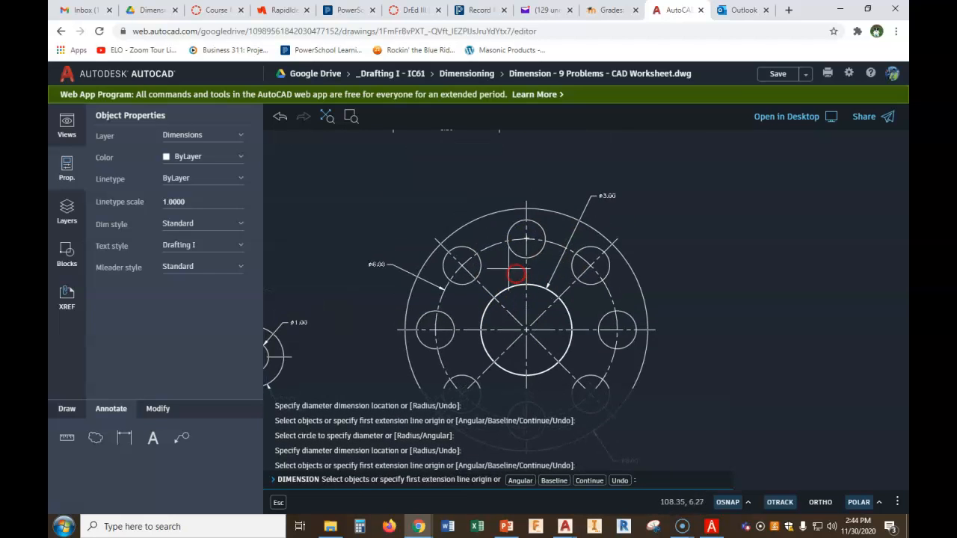
scroll(829, 262, down, 2)
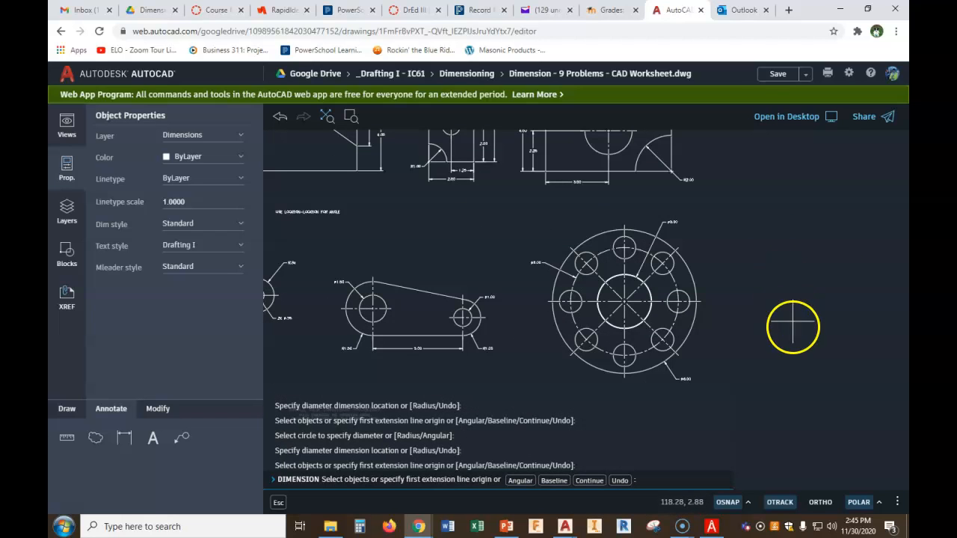
scroll(740, 242, up, 1)
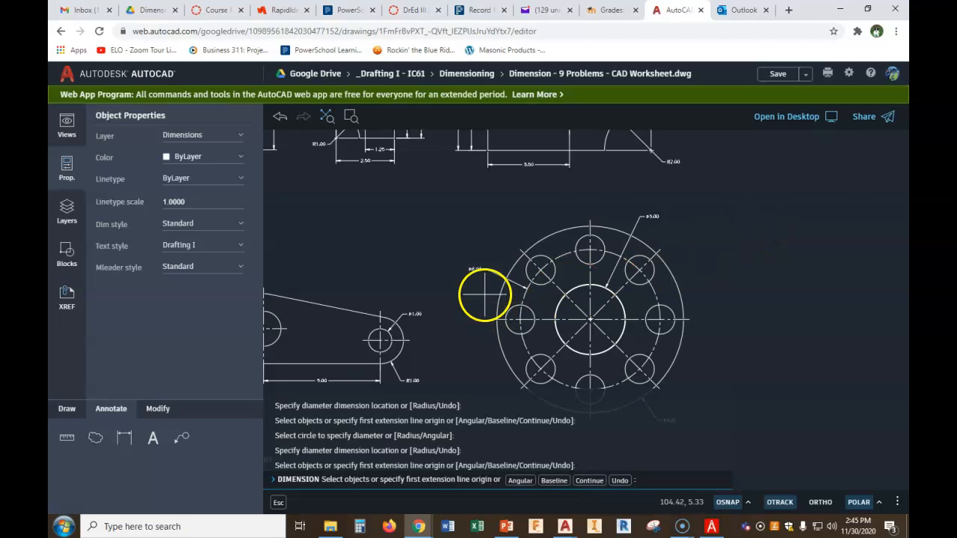
scroll(485, 295, up, 2)
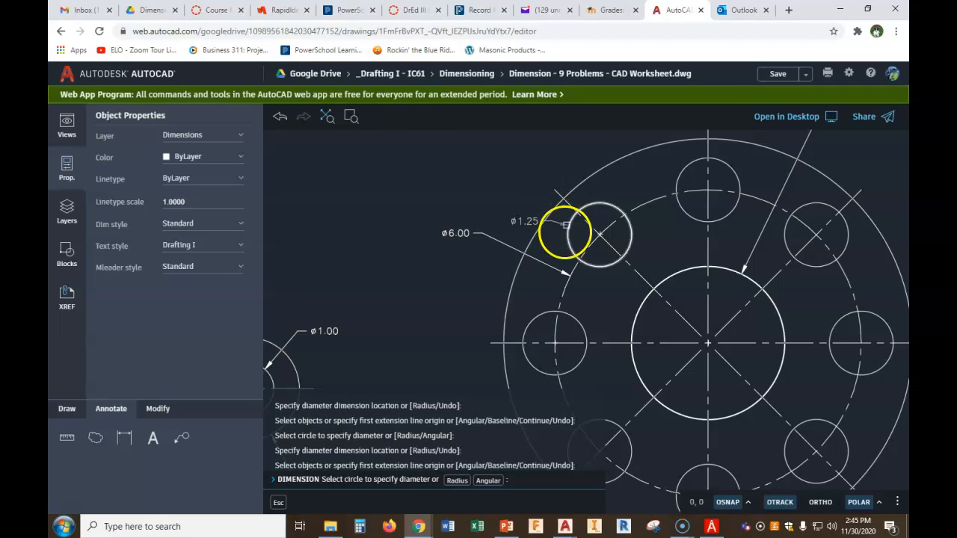
click(530, 325)
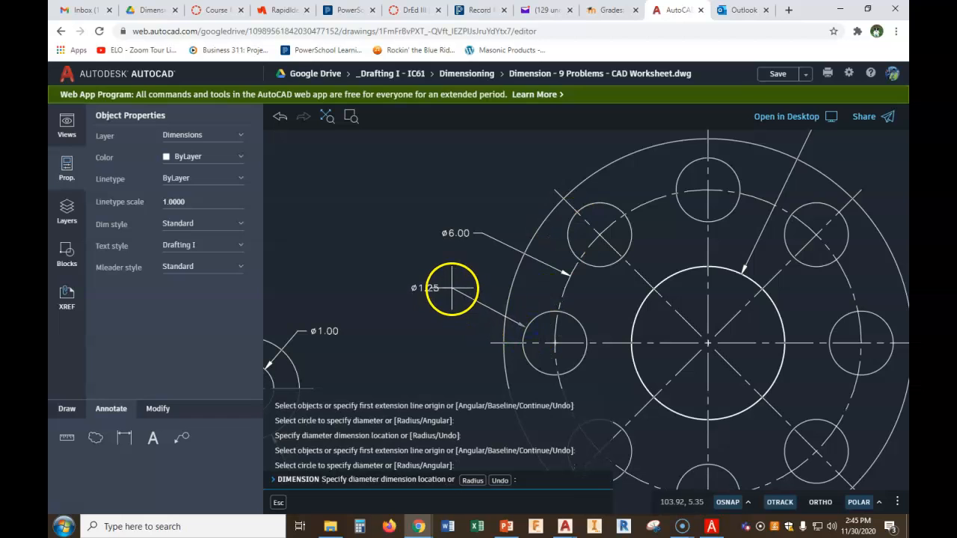
click(449, 302)
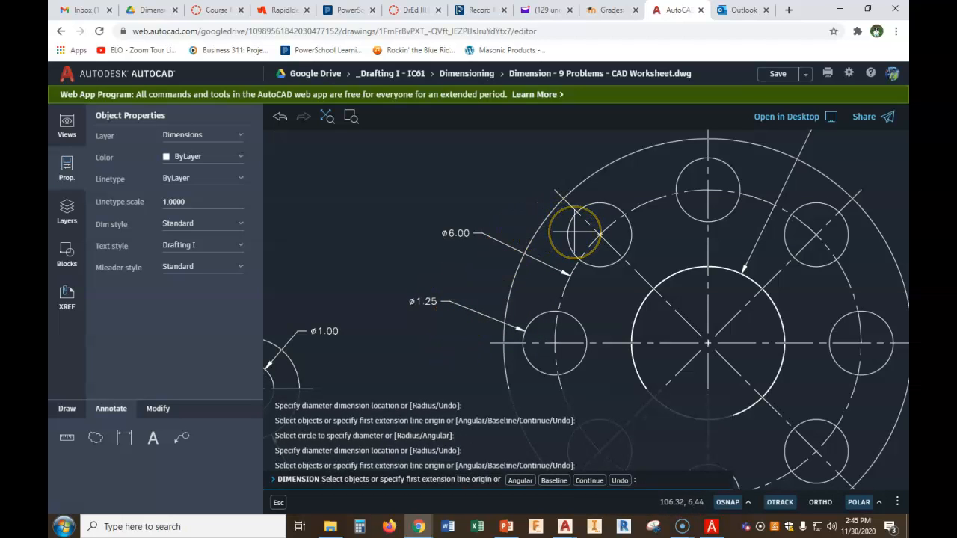
middle_drag(549, 281, 609, 199)
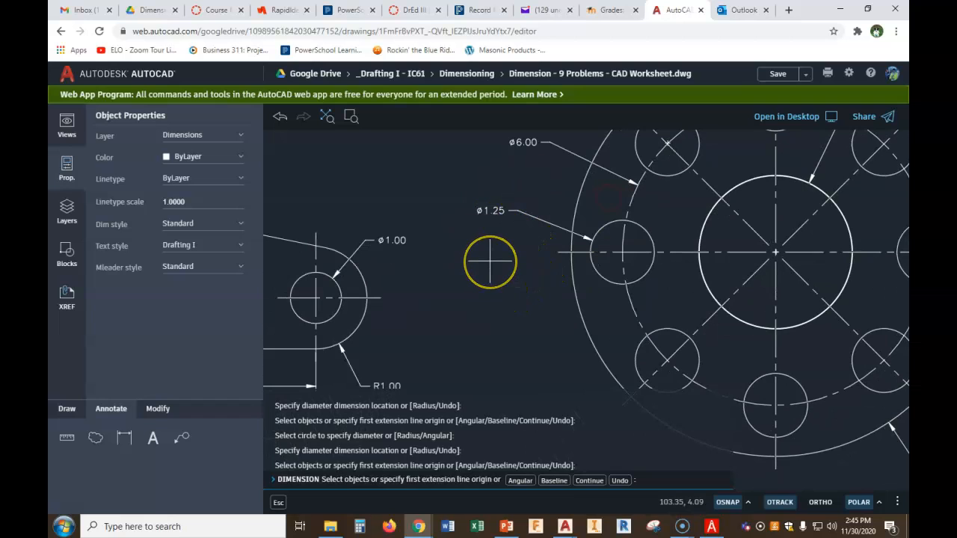
key(Escape)
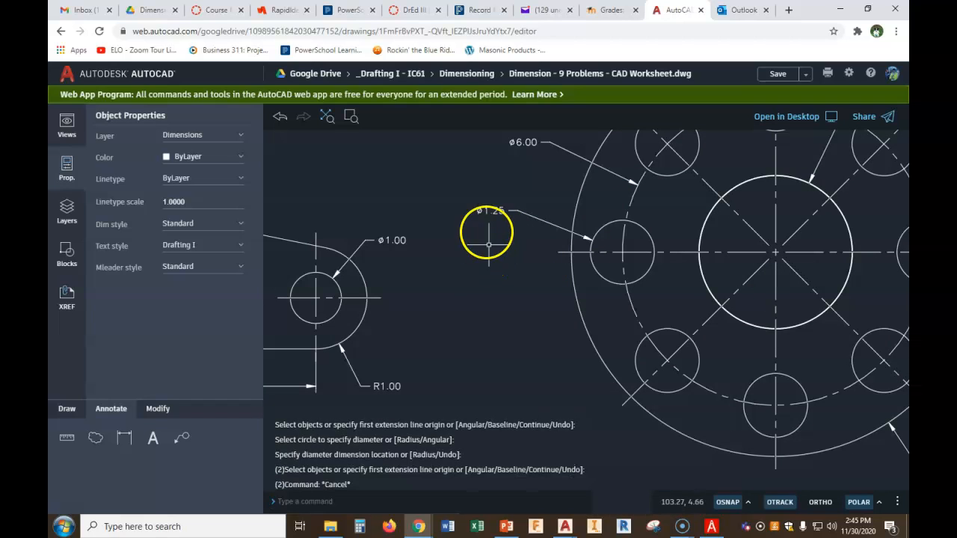
Edit the bolt hole dimension text to read 8X Ø1.25 EQ. SPACED, and undo that edit
text(TE)
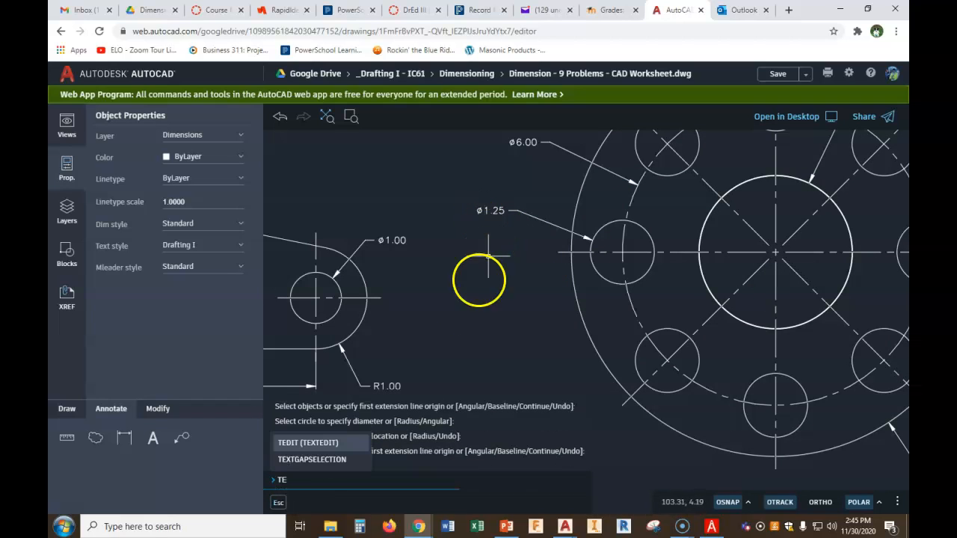
click(312, 445)
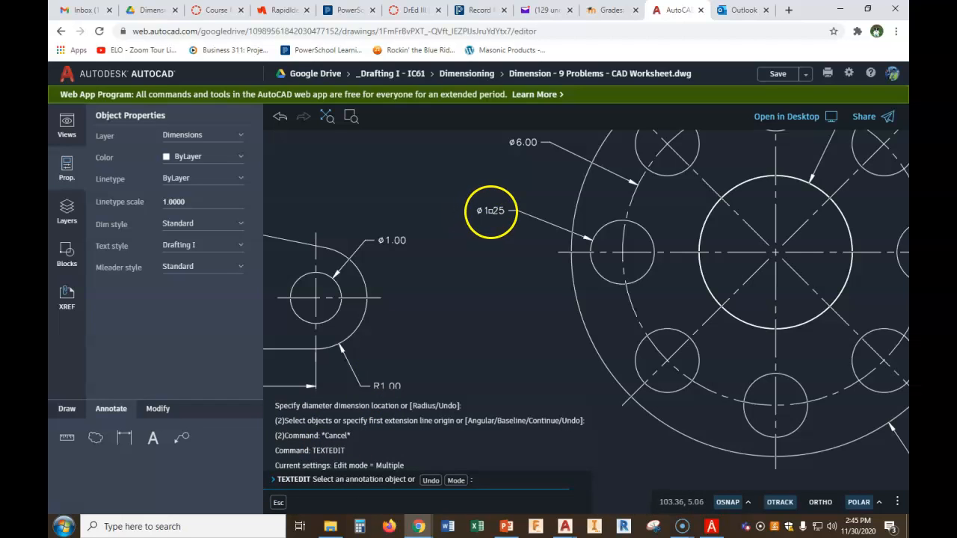
click(486, 212)
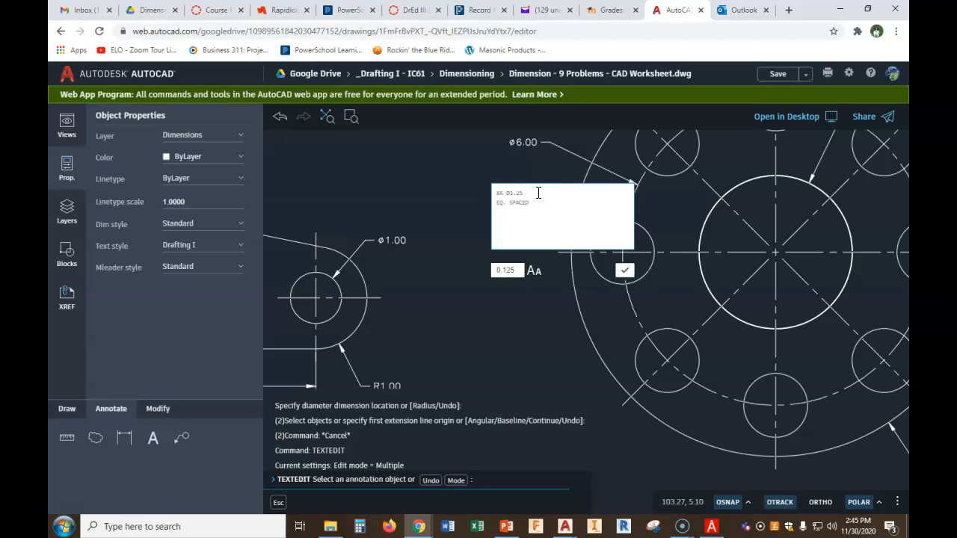
click(626, 271)
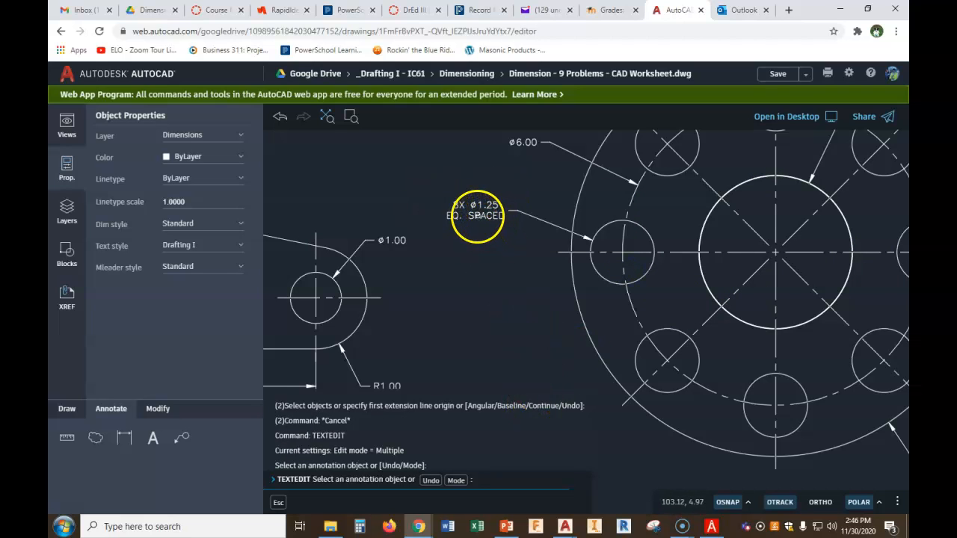
click(278, 117)
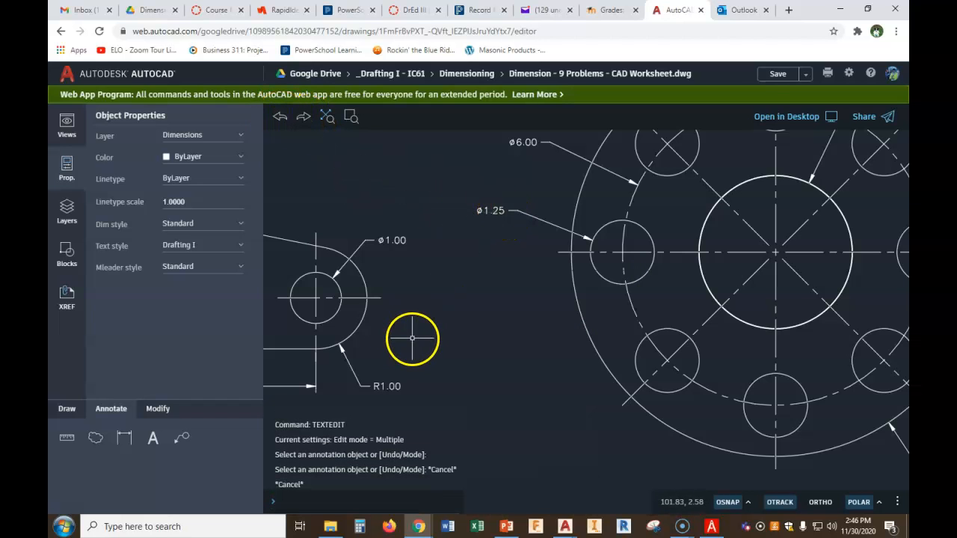
Edit the bolt hole dimension text to read 8X Ø1.25
text(TE)
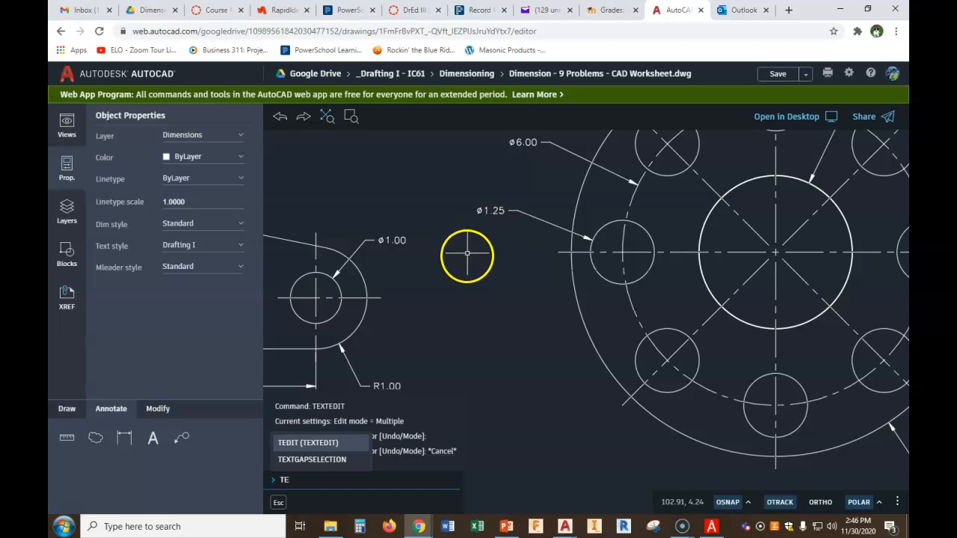
click(289, 444)
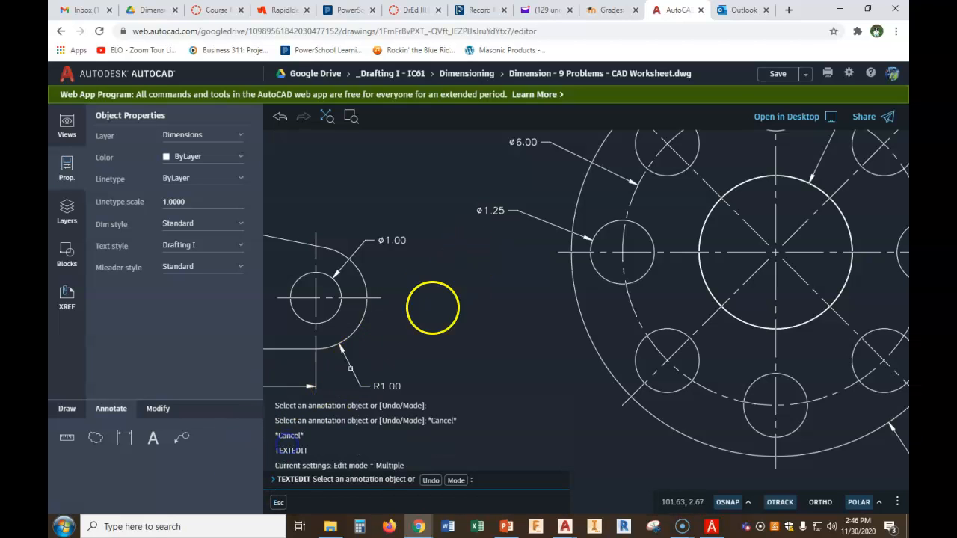
click(496, 211)
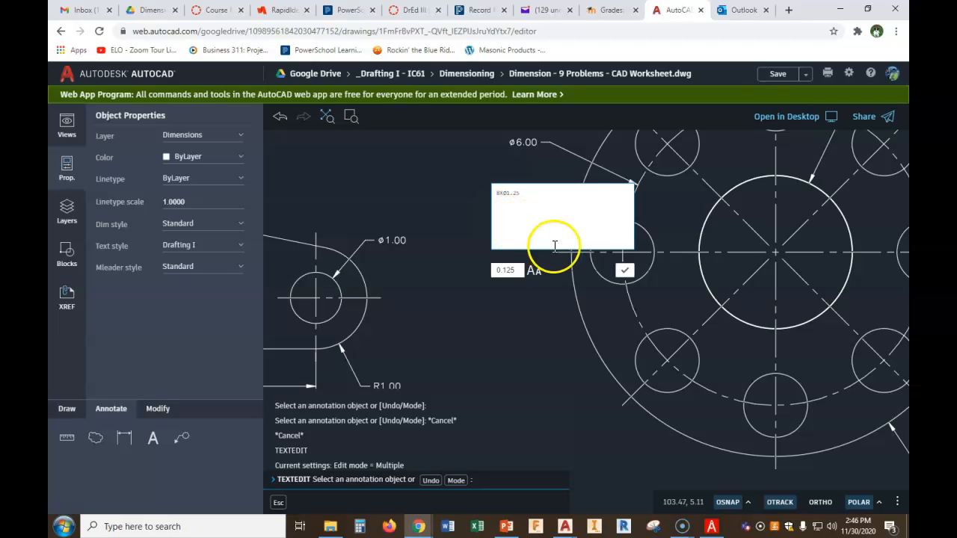
click(624, 270)
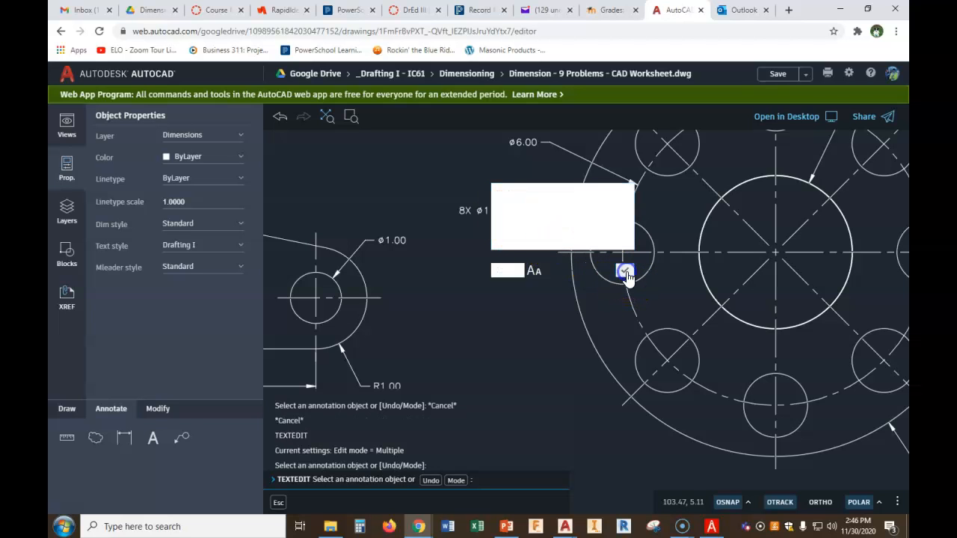
scroll(604, 215, down, 3)
middle_drag(605, 215, 585, 278)
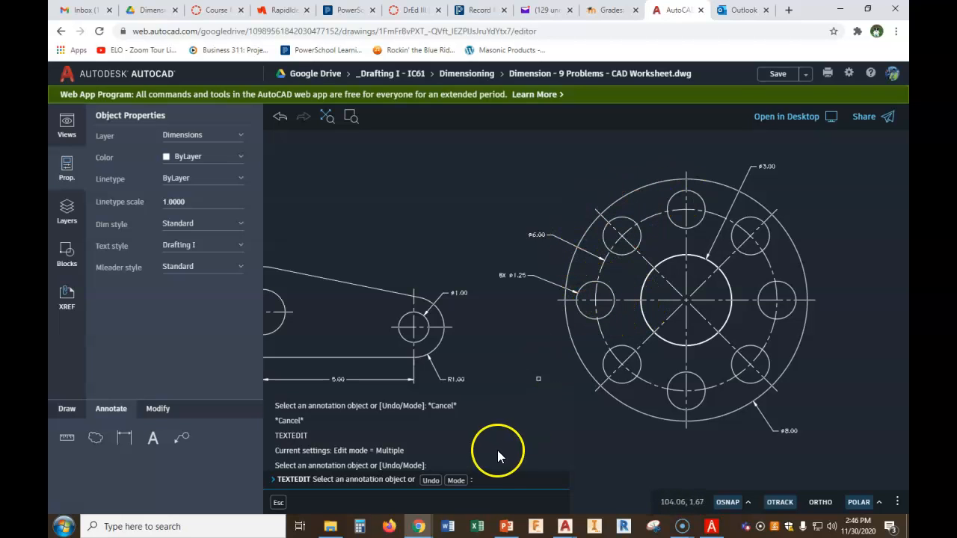
click(135, 442)
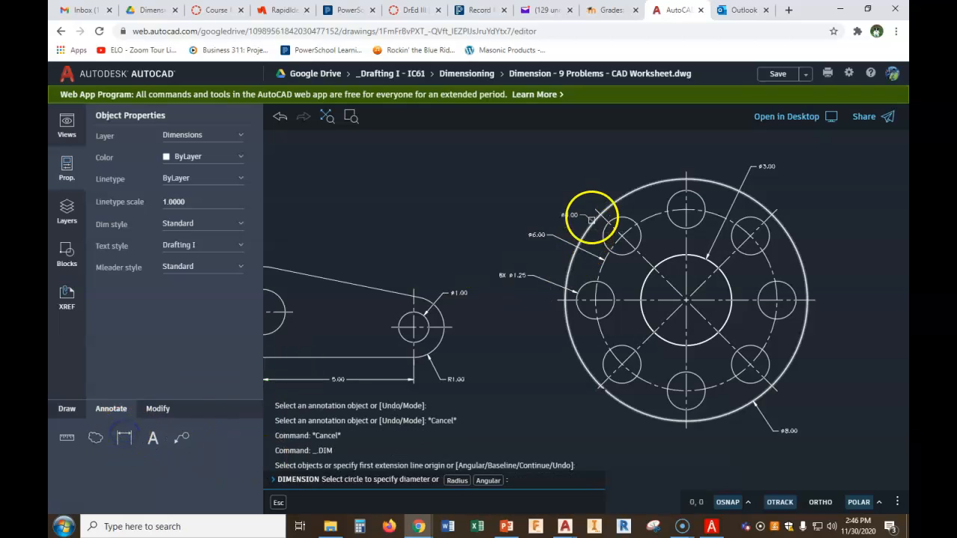
click(599, 213)
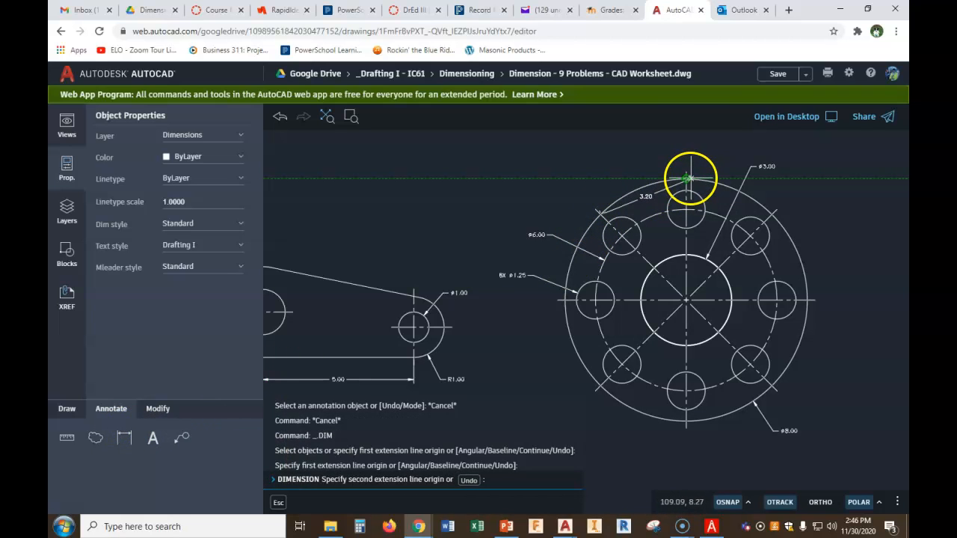
click(686, 180)
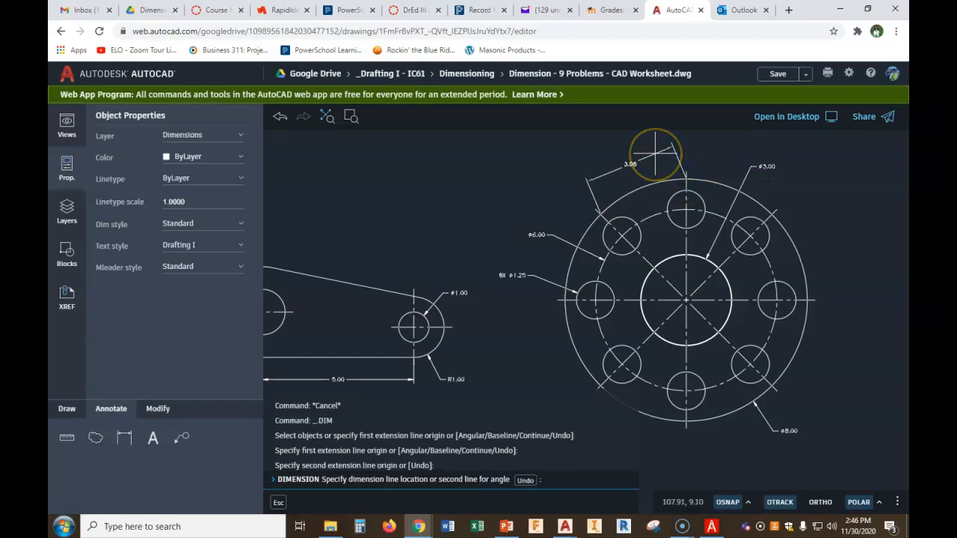
key(Escape)
Add a 45° angular dimension between the diagonal and vertical centerlines above the flange
click(125, 439)
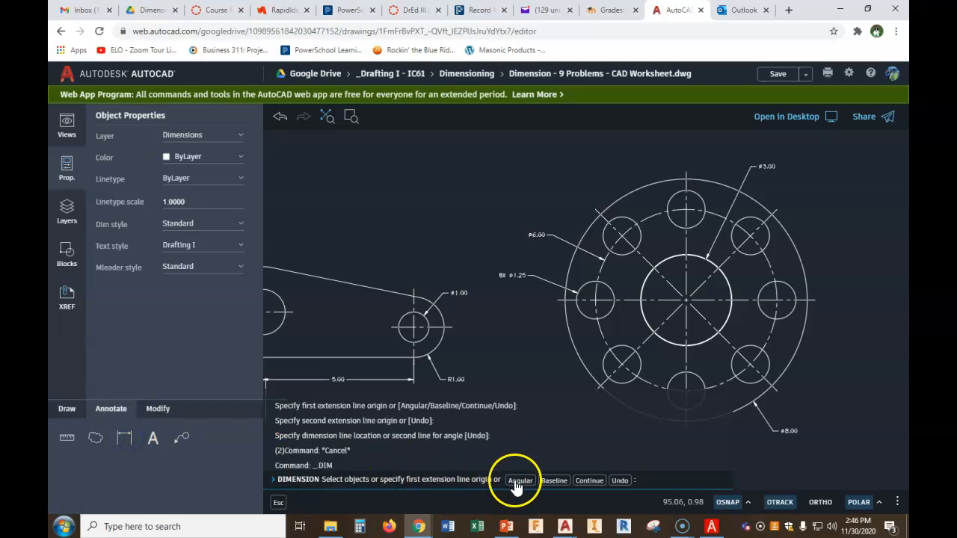
click(519, 482)
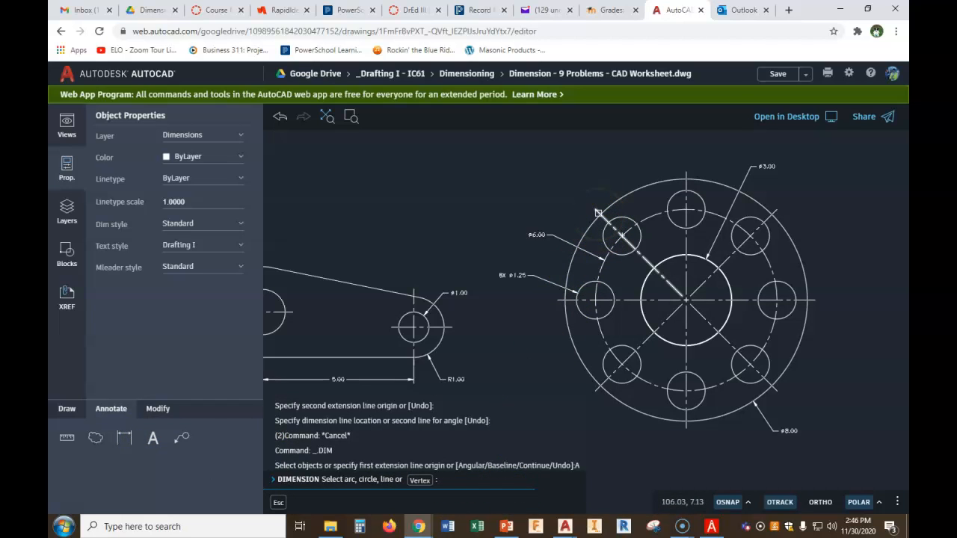
scroll(599, 213, up, 2)
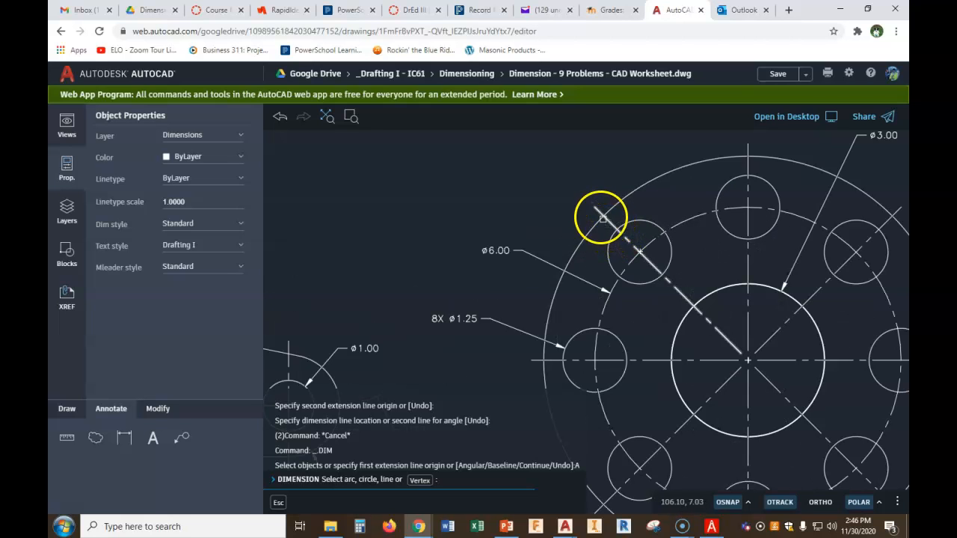
click(596, 208)
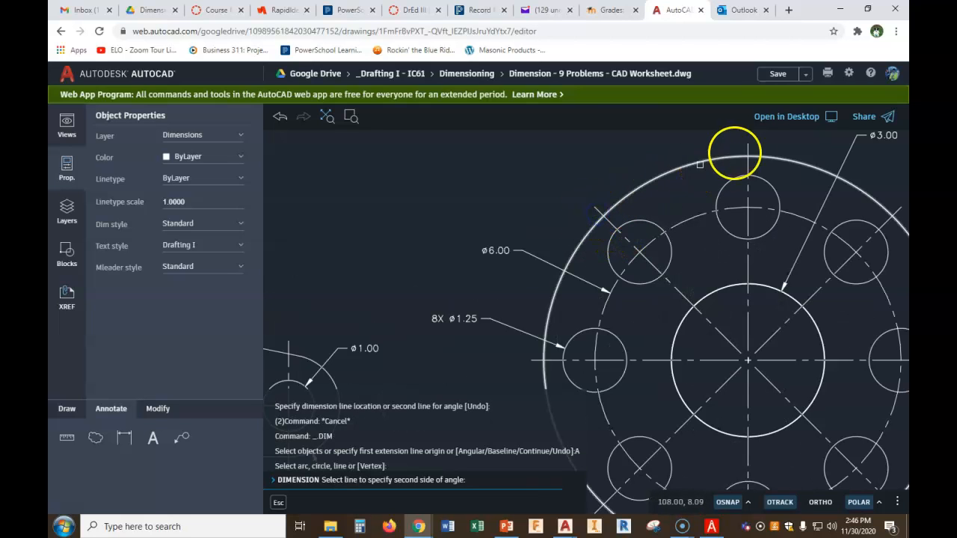
click(752, 148)
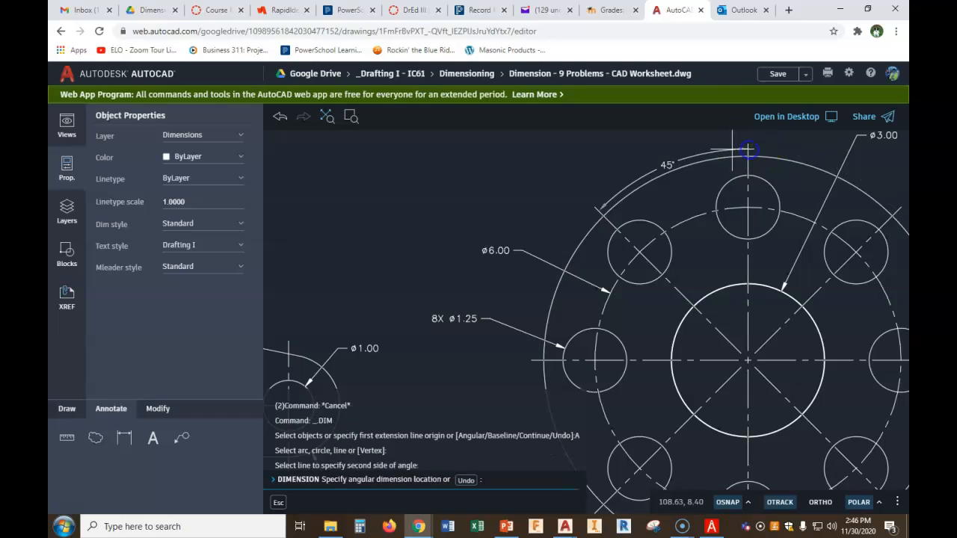
middle_drag(694, 140, 683, 196)
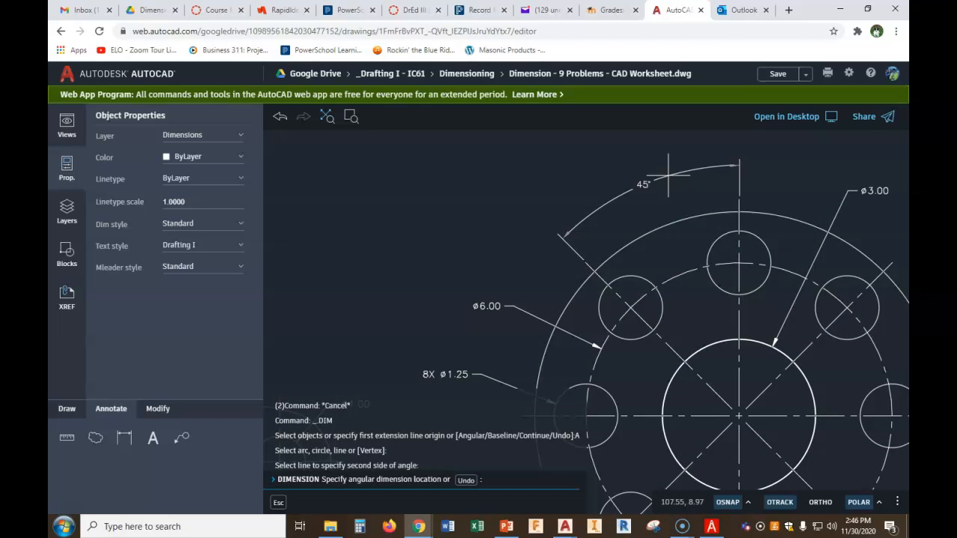
click(668, 174)
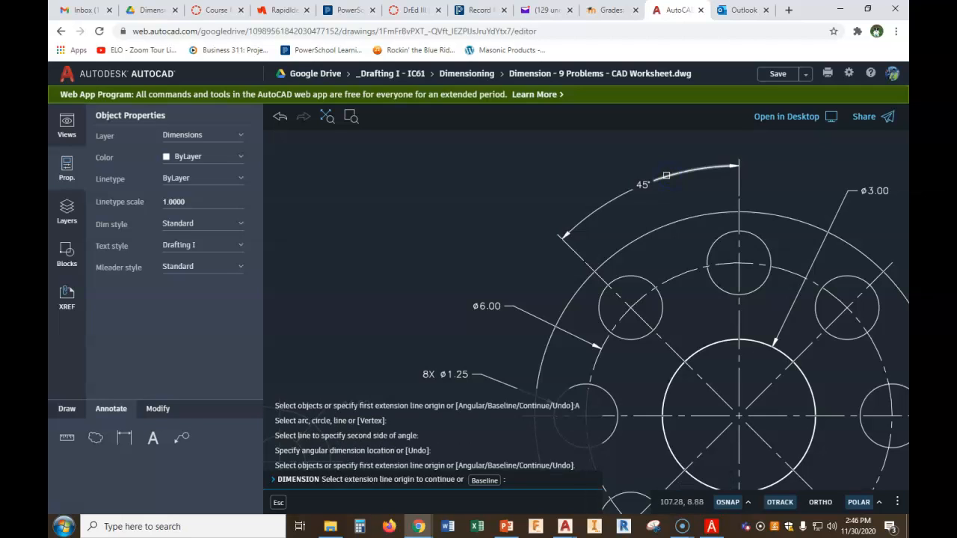
key(Escape)
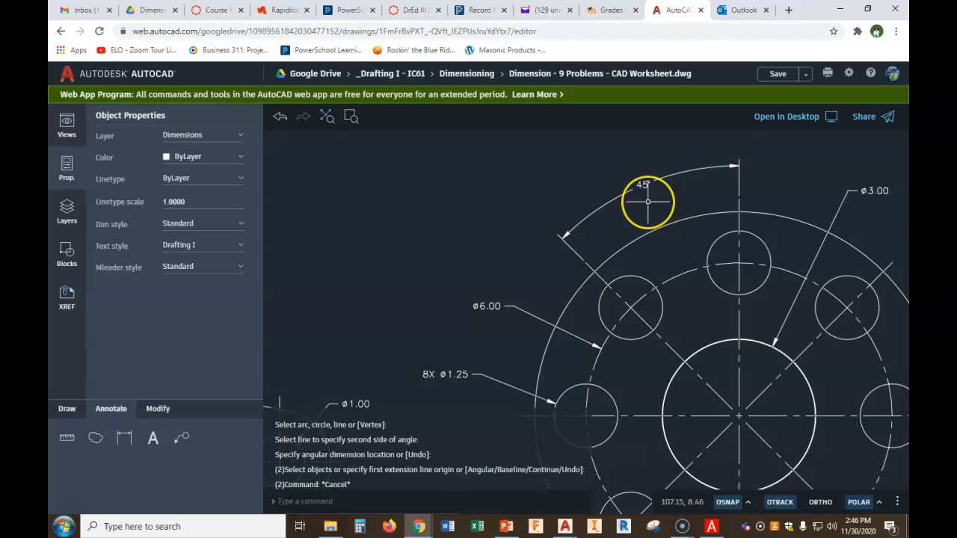
Edit the 45° angular dimension text to add TYP. on a second line
text(TE)
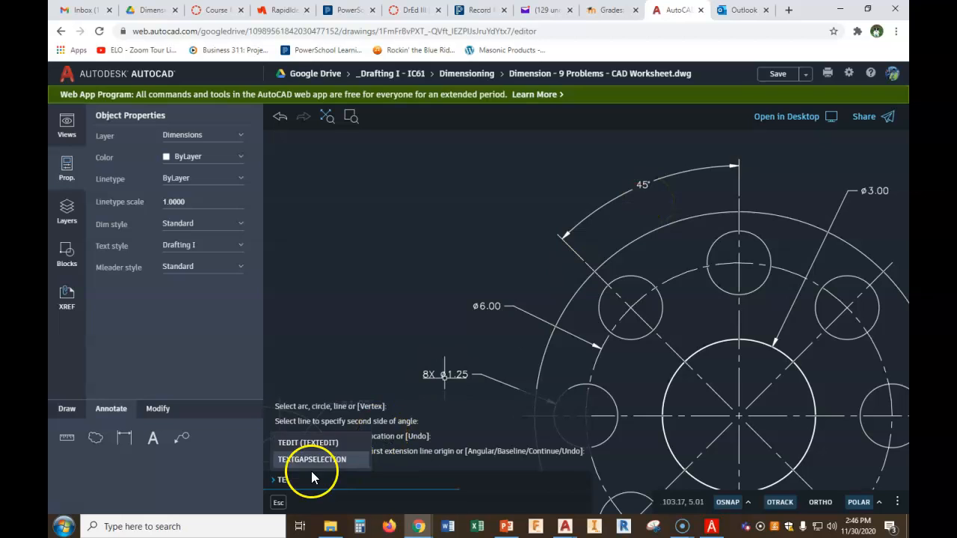
click(308, 442)
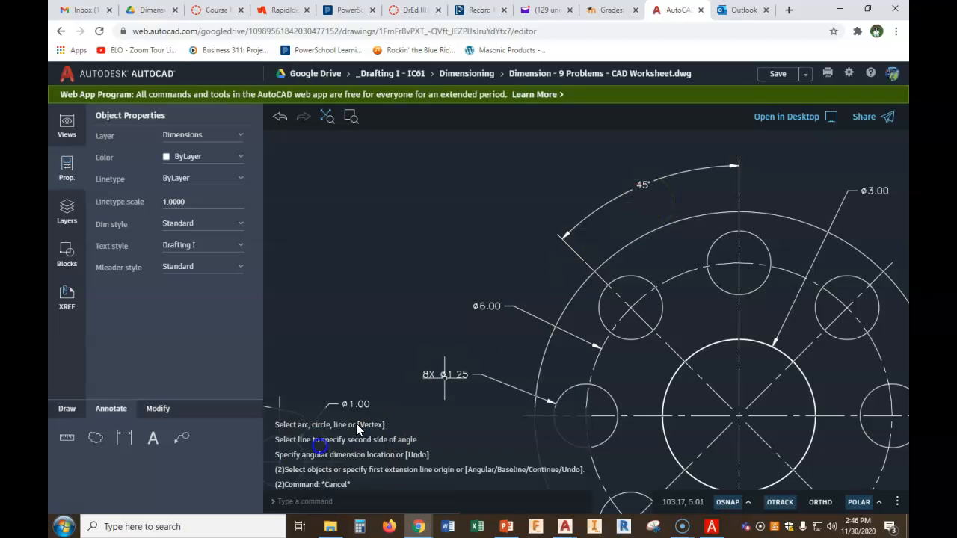
click(644, 186)
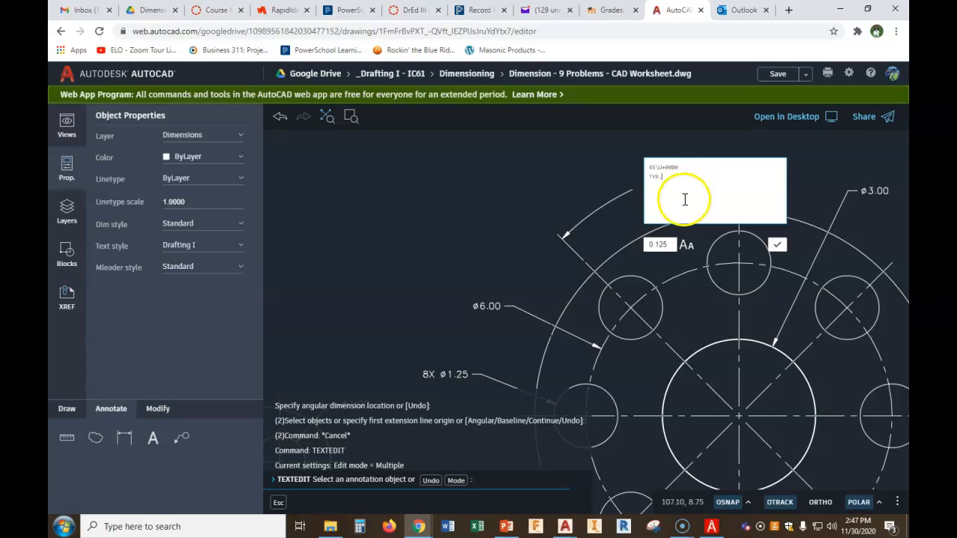
click(777, 245)
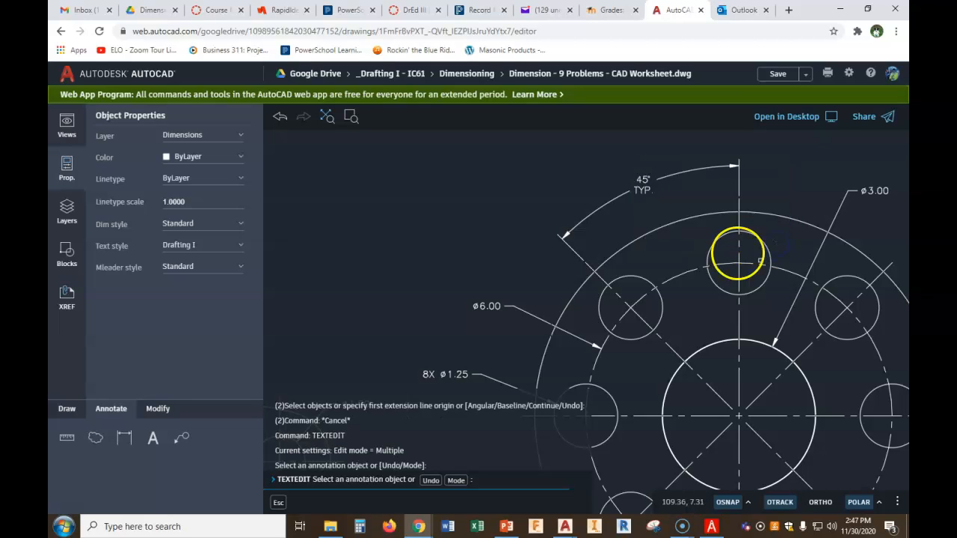
Delete the 8X ø1.25 diameter dimension on the flange's left bolt hole
scroll(631, 288, down, 1)
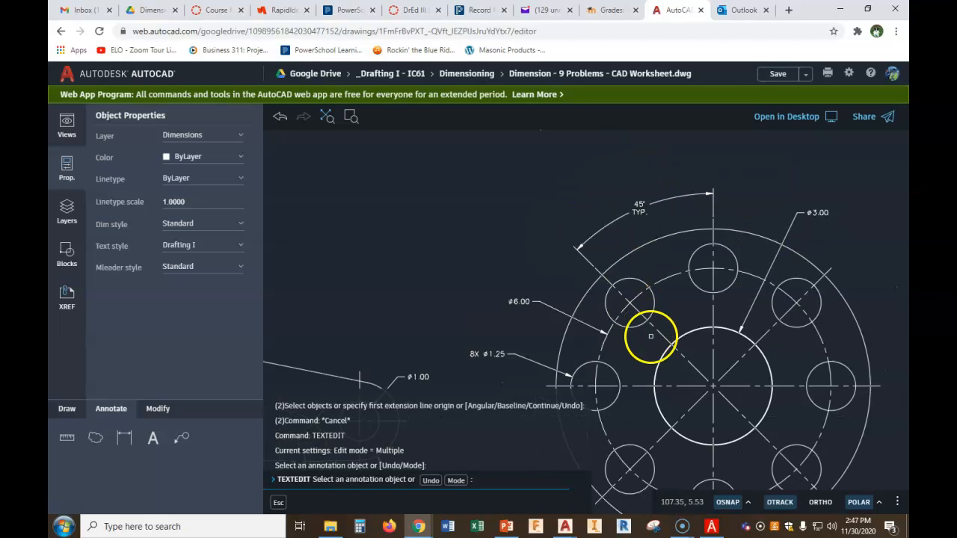
scroll(651, 337, down, 1)
middle_drag(669, 293, 679, 220)
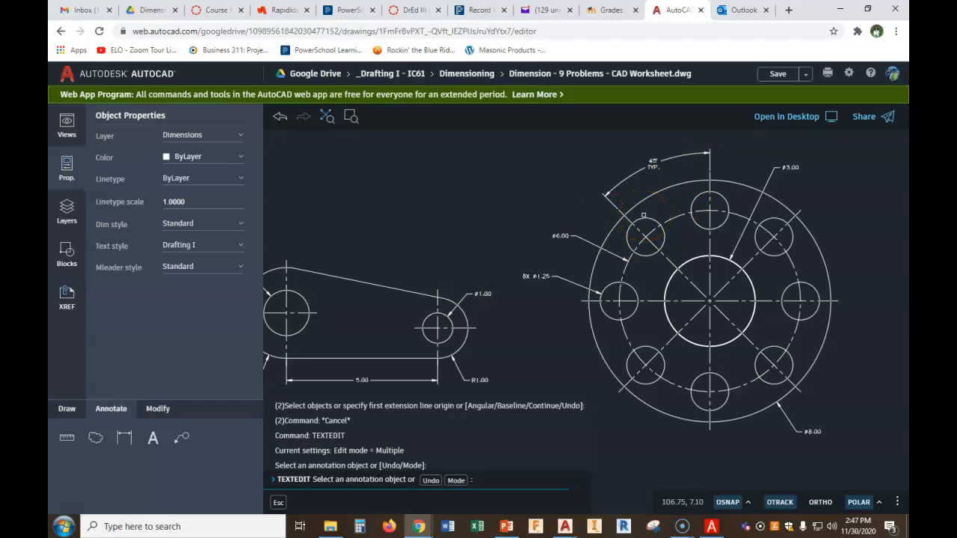
key(Escape)
key(Escape)
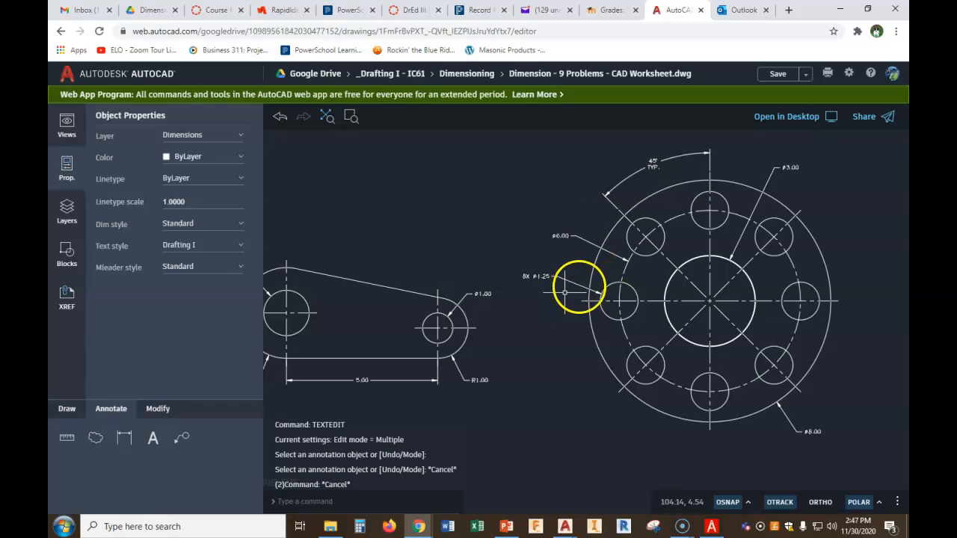
click(571, 283)
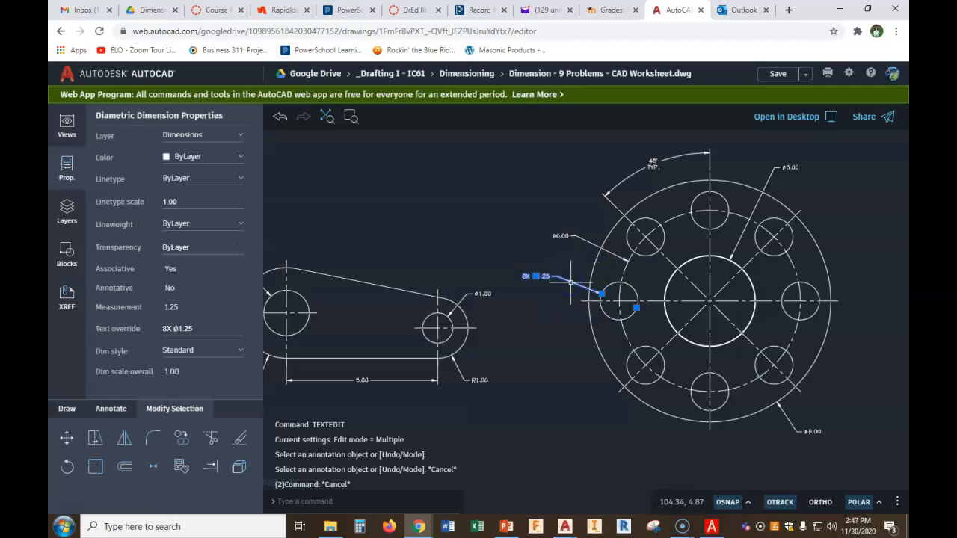
key(Delete)
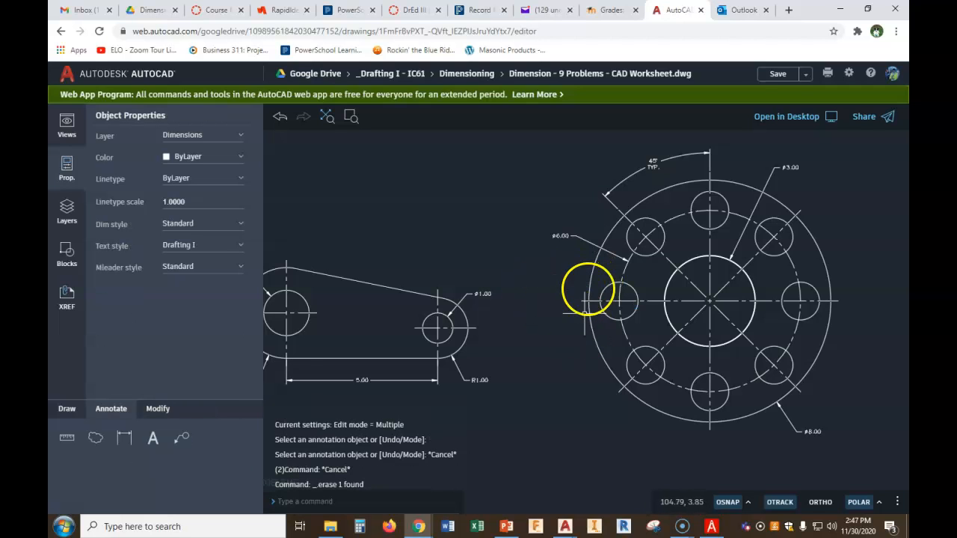
Move the ø6.00 bolt circle dimension text down to the flange's lower left
click(586, 241)
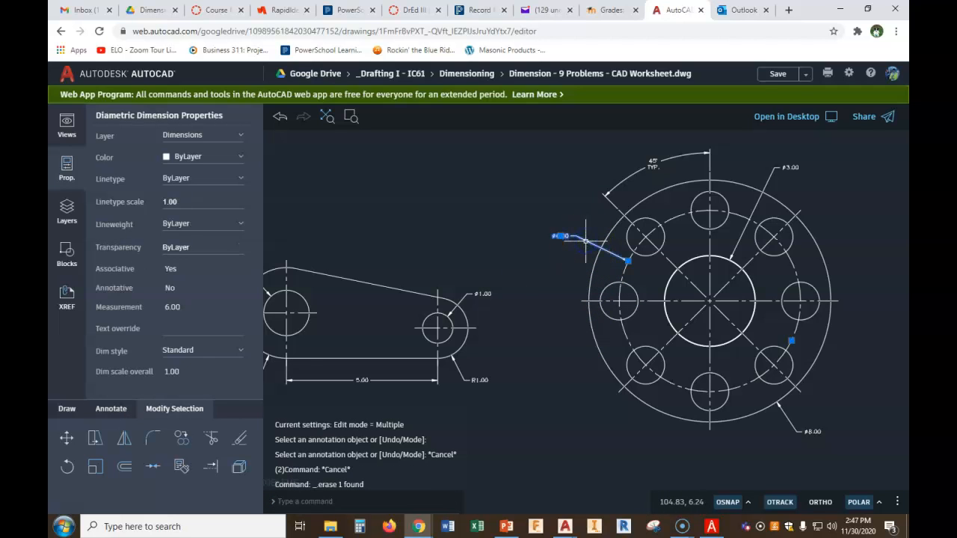
drag(562, 236, 573, 344)
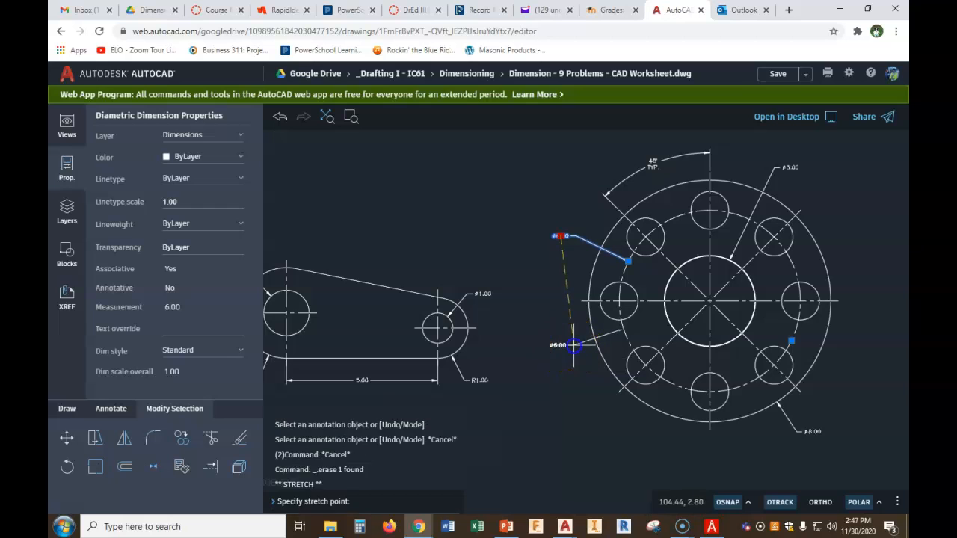
key(Escape)
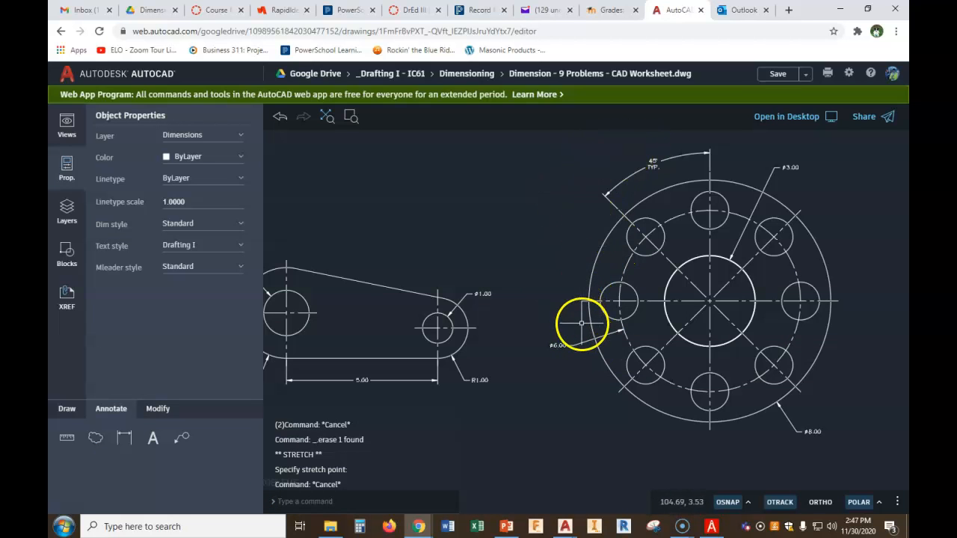
Add a diameter dimension to the flange's upper-left bolt hole, placing the ø1.25 leader up and left, and end the command
click(124, 438)
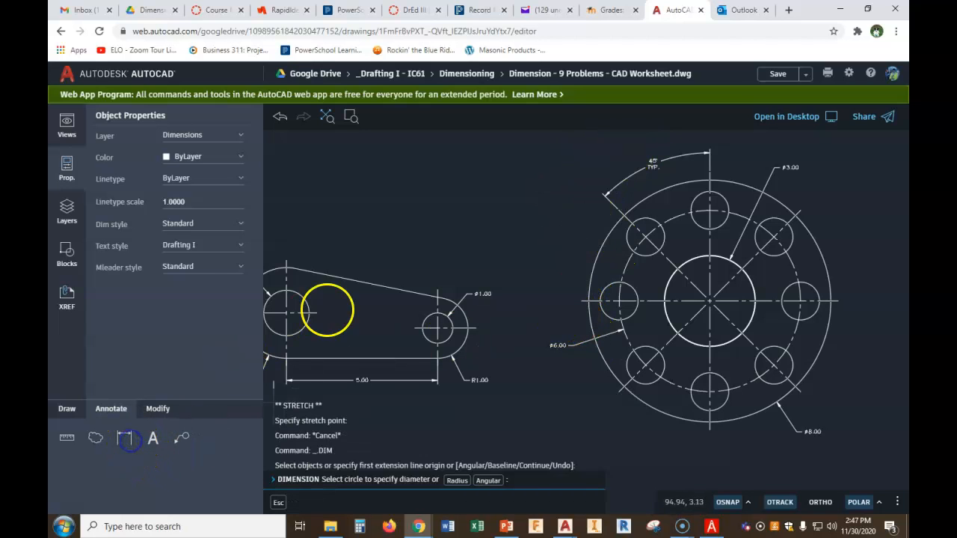
scroll(604, 246, up, 3)
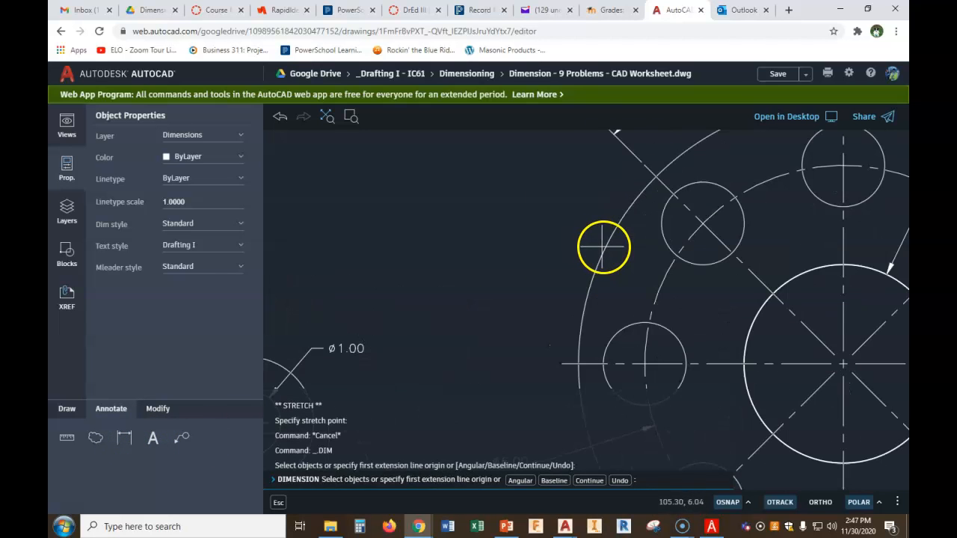
click(660, 222)
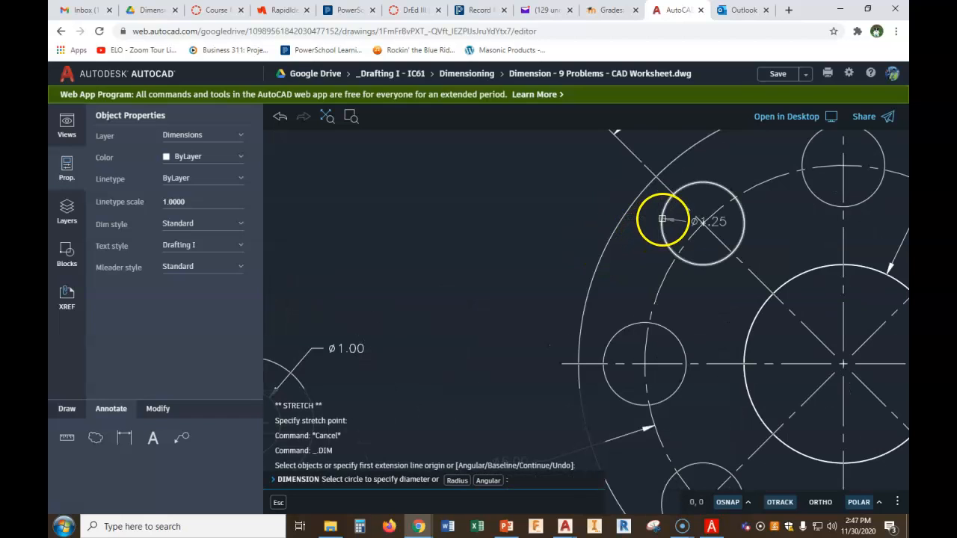
click(659, 221)
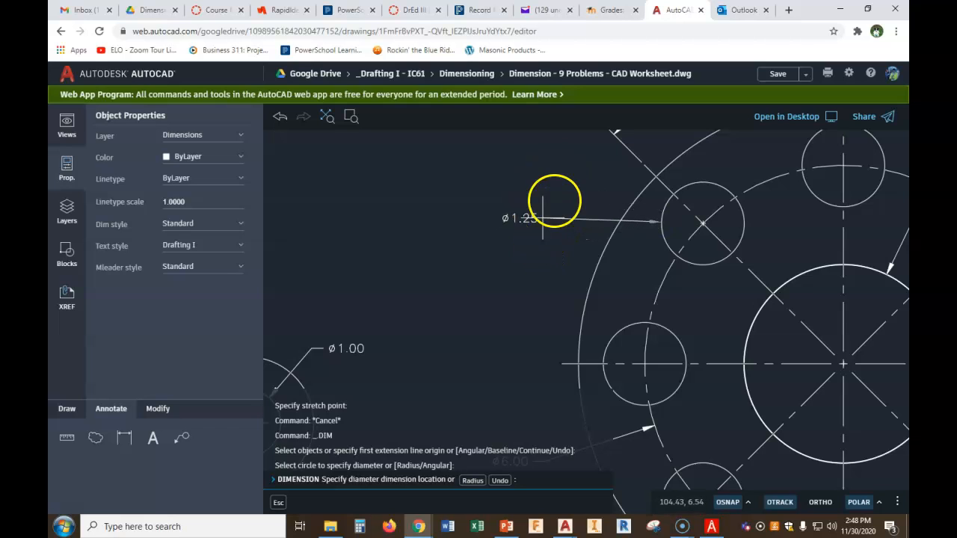
click(584, 171)
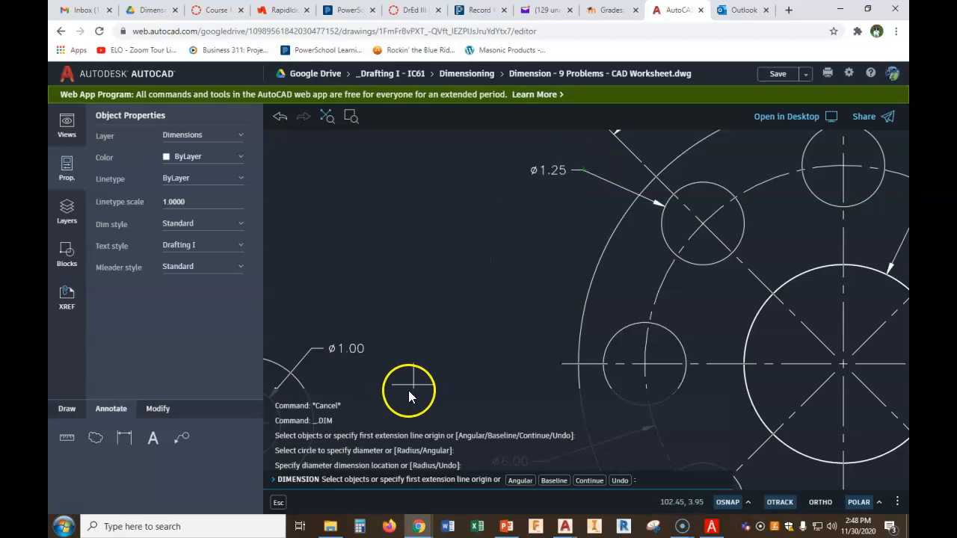
key(Escape)
key(Escape)
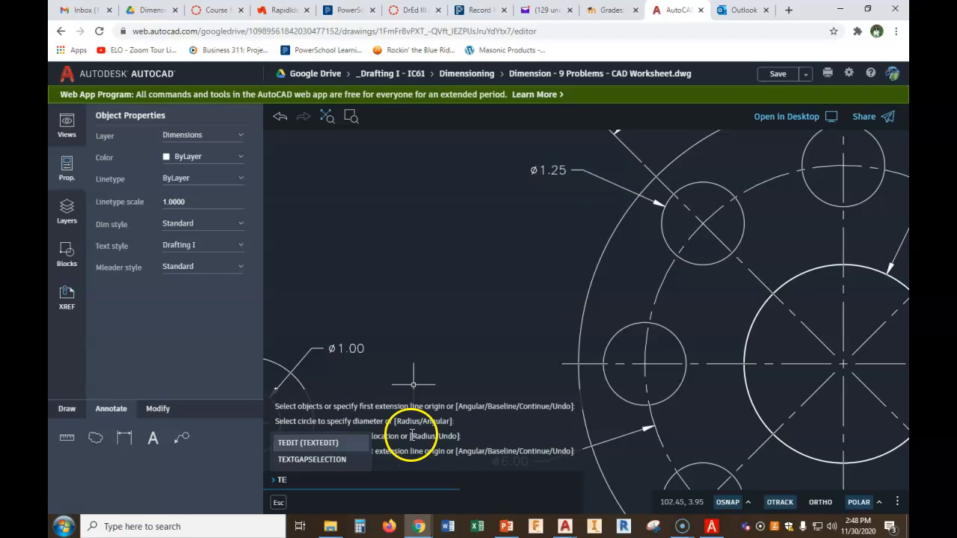
Edit the upper-left bolt hole dimension text to read 8X ø1.25 and leave the text edit command
click(412, 434)
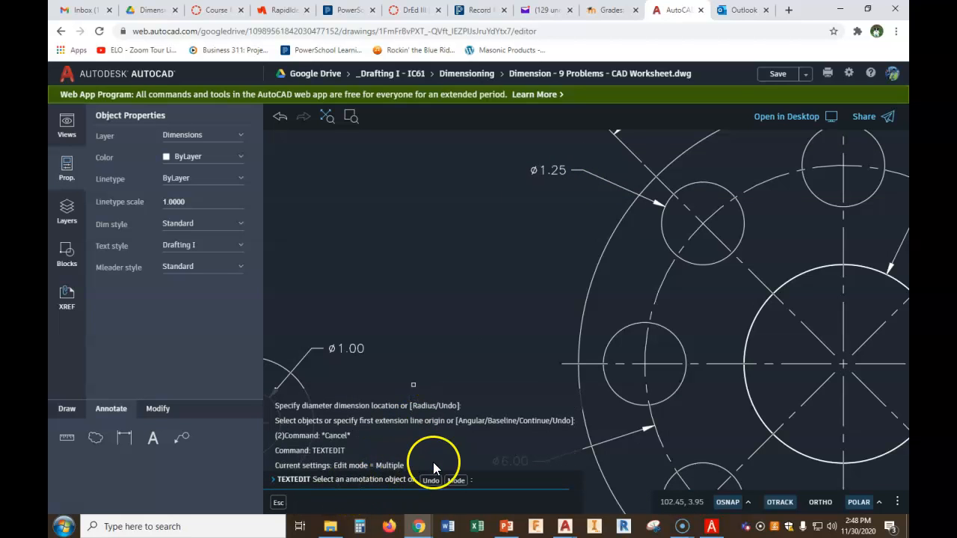
click(545, 172)
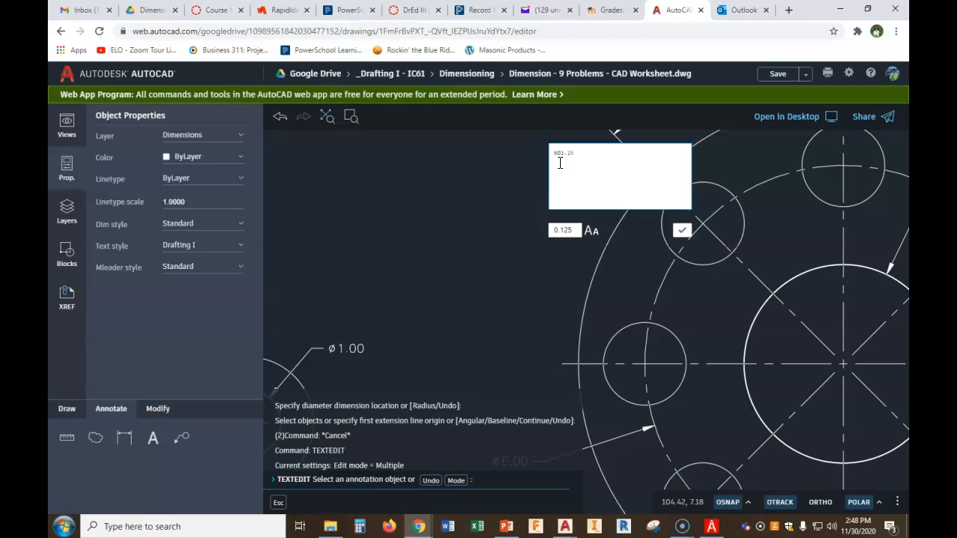
text(8X)
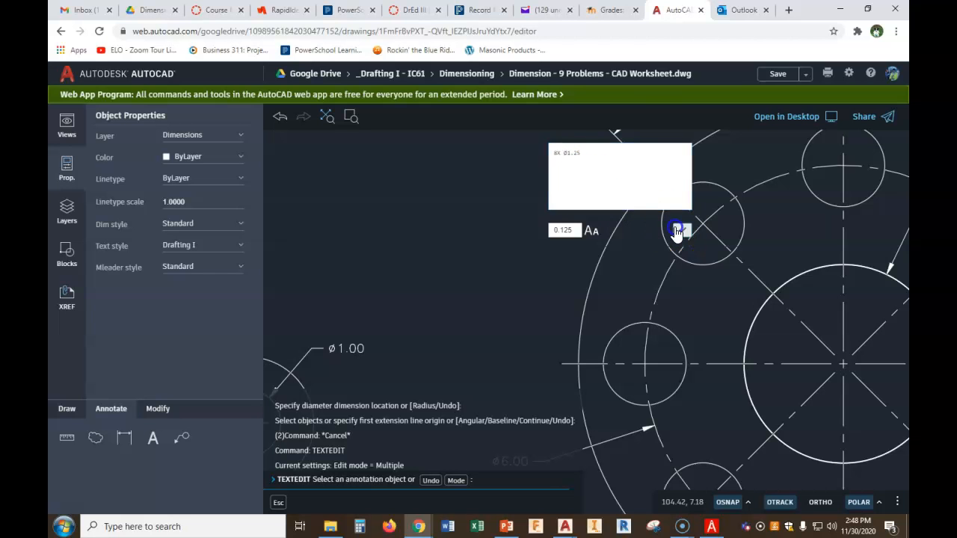
click(681, 229)
scroll(683, 266, down, 3)
scroll(714, 295, down, 5)
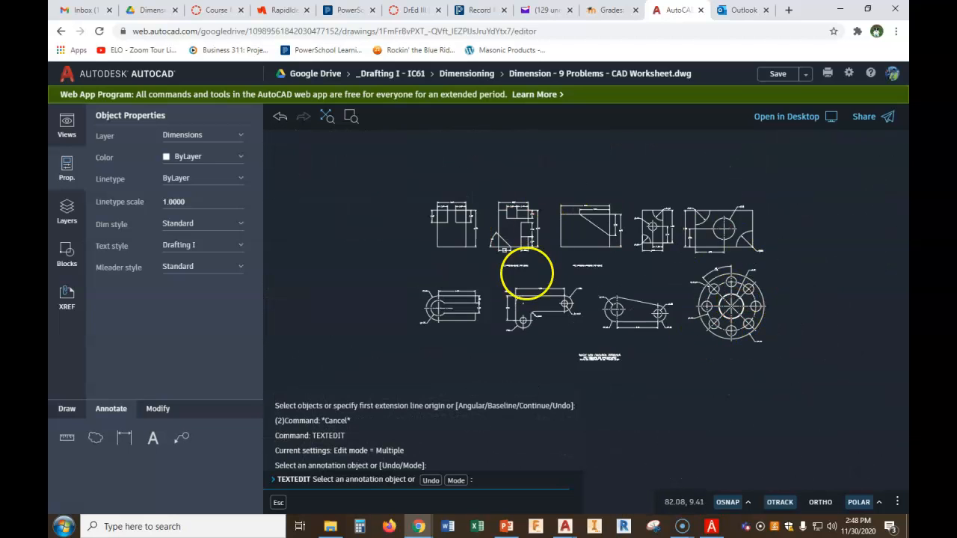
scroll(773, 265, up, 2)
scroll(751, 328, up, 3)
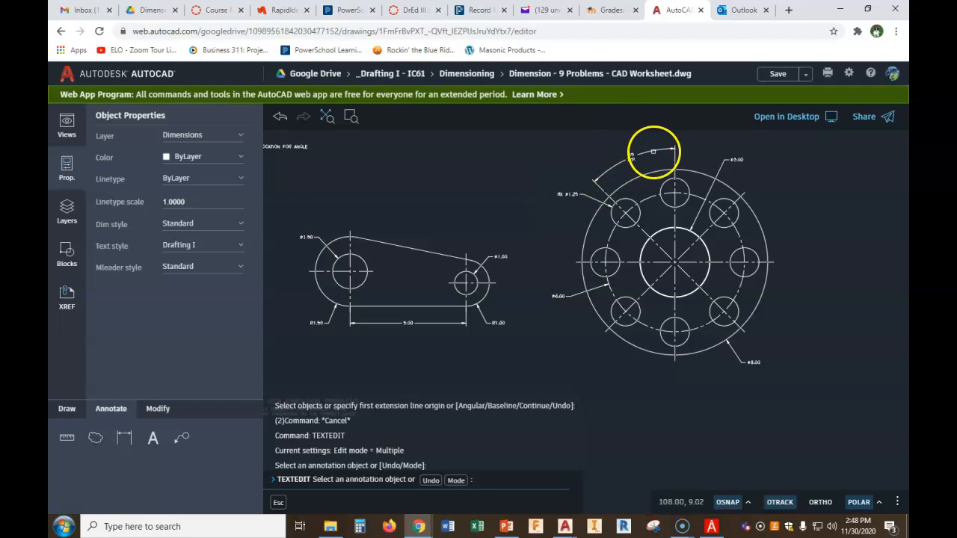
right_click(557, 298)
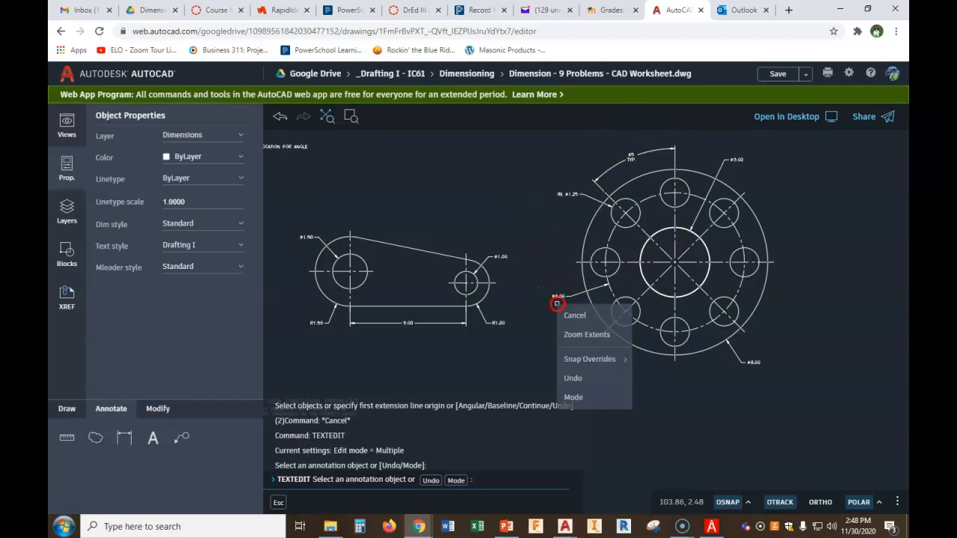
click(570, 312)
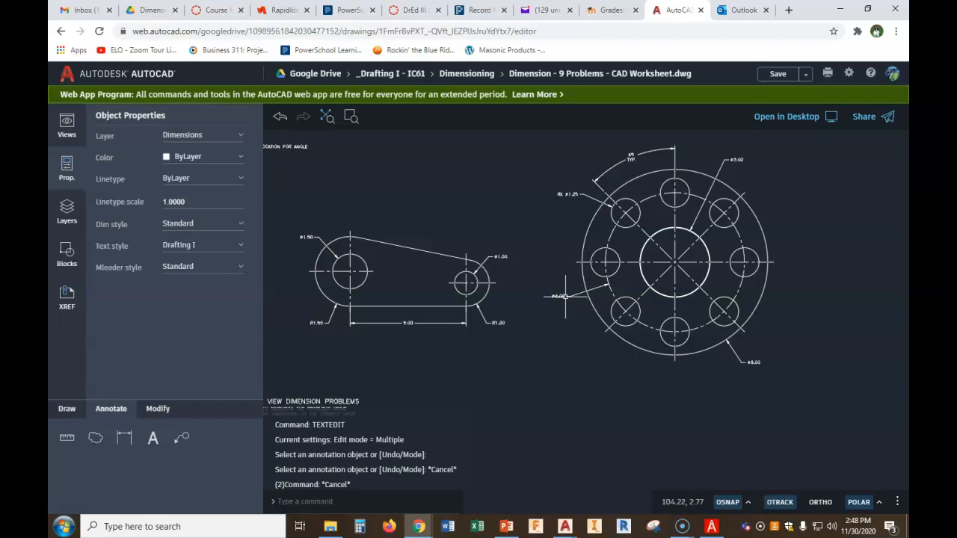
Move the ø6.00 bolt circle dimension text to above the flange's upper right
click(564, 297)
drag(560, 297, 627, 166)
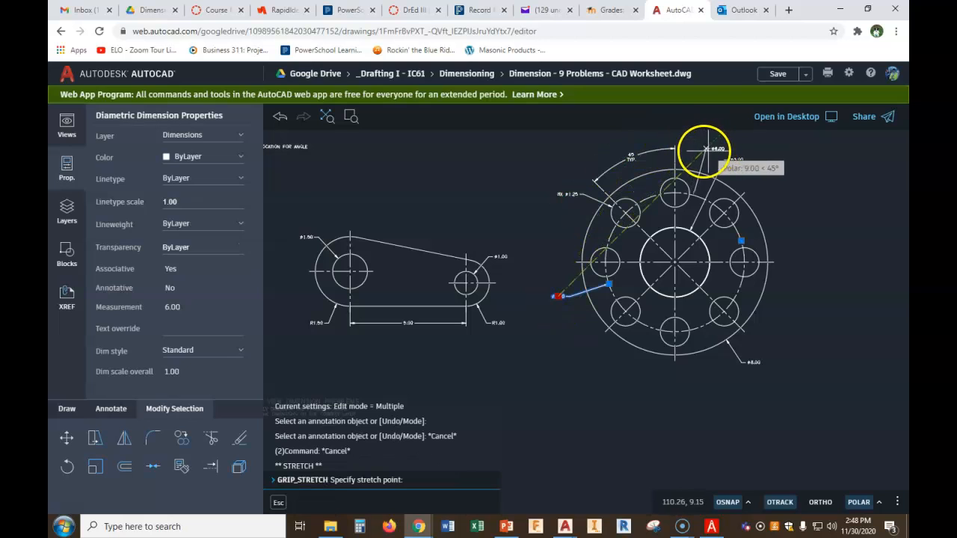
click(698, 150)
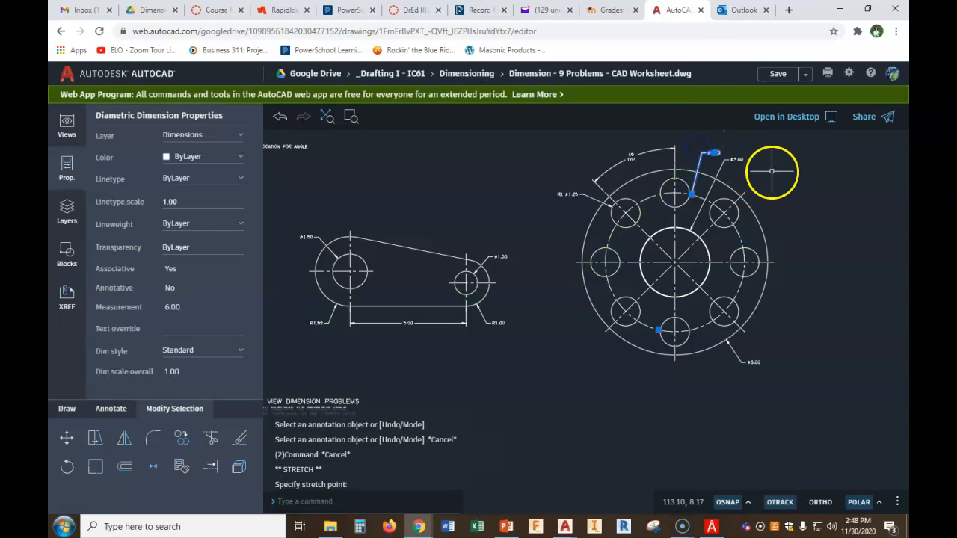
key(Escape)
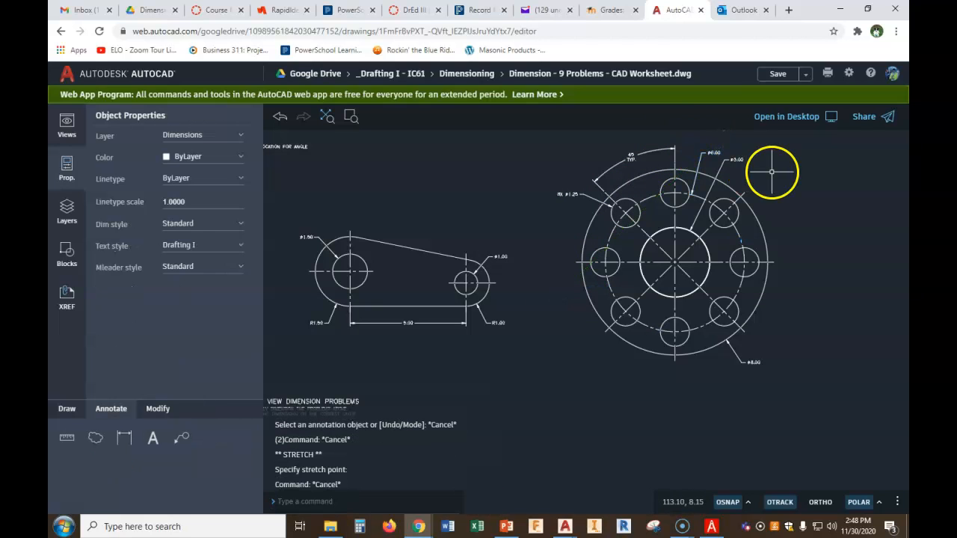
Move the ø3.00 center hole dimension text to the flange's lower left
click(729, 158)
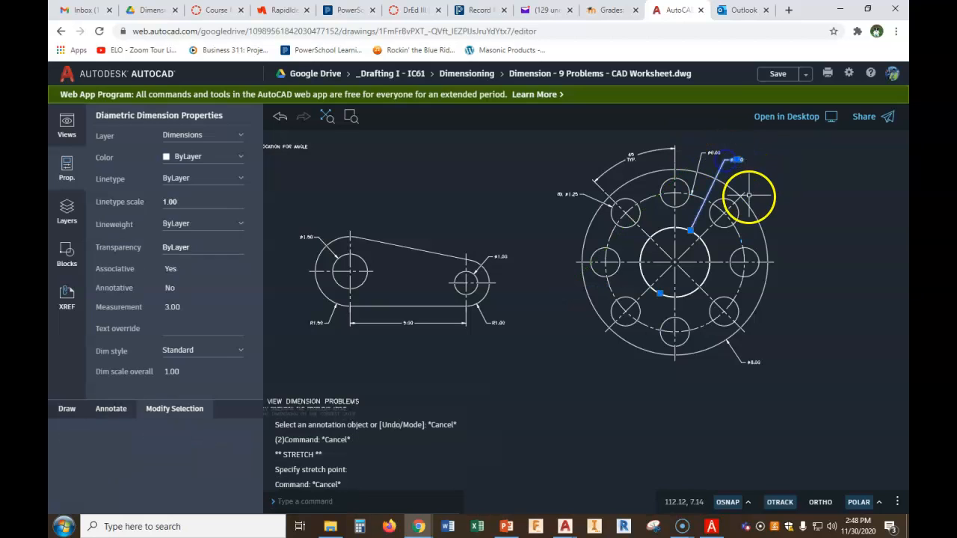
click(738, 160)
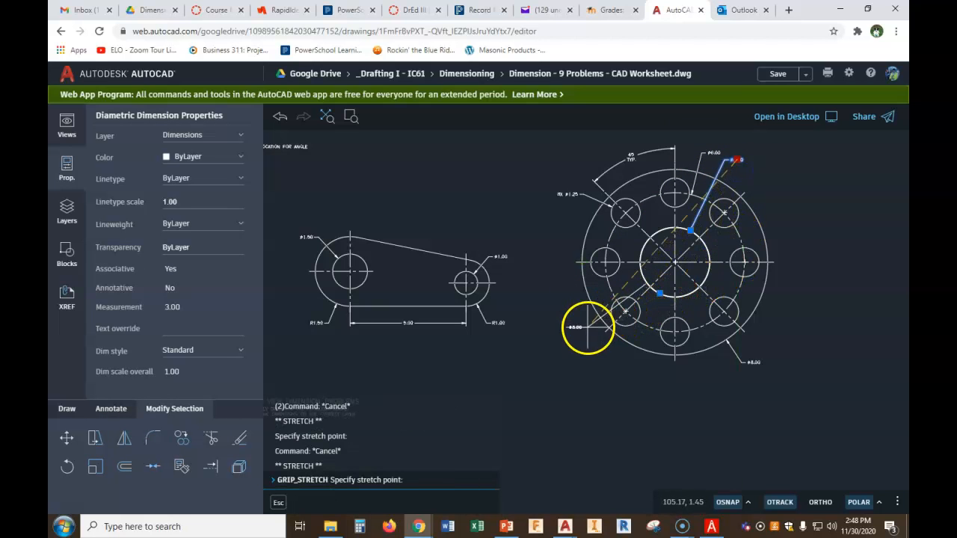
middle_drag(580, 303, 618, 197)
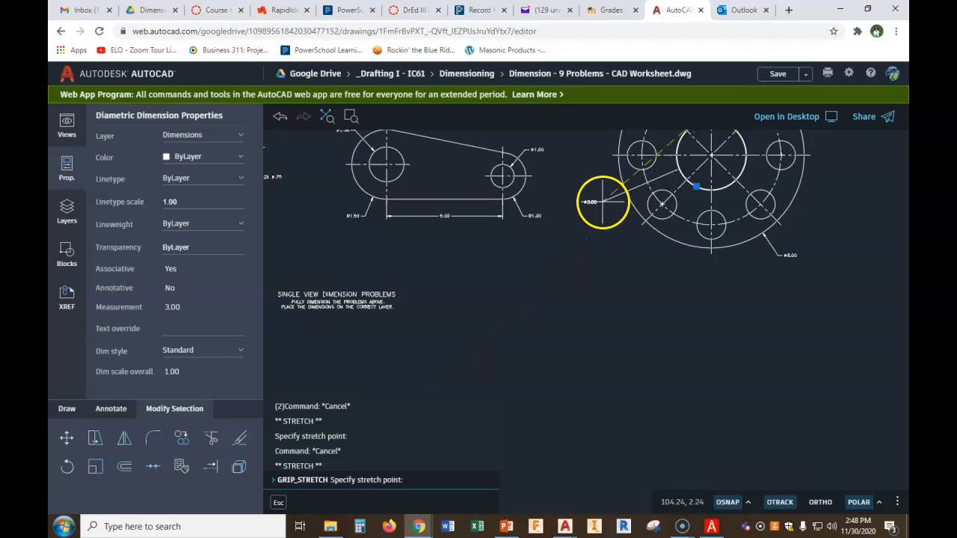
click(605, 202)
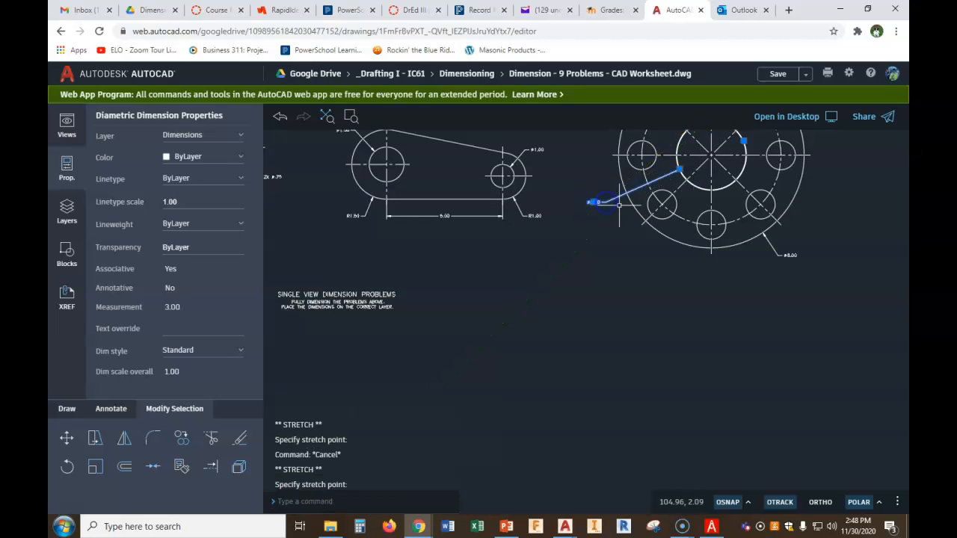
Move the ø6.00 bolt circle dimension text slightly to the right above the flange's upper right
scroll(732, 214, down, 2)
scroll(748, 209, down, 2)
scroll(680, 239, up, 2)
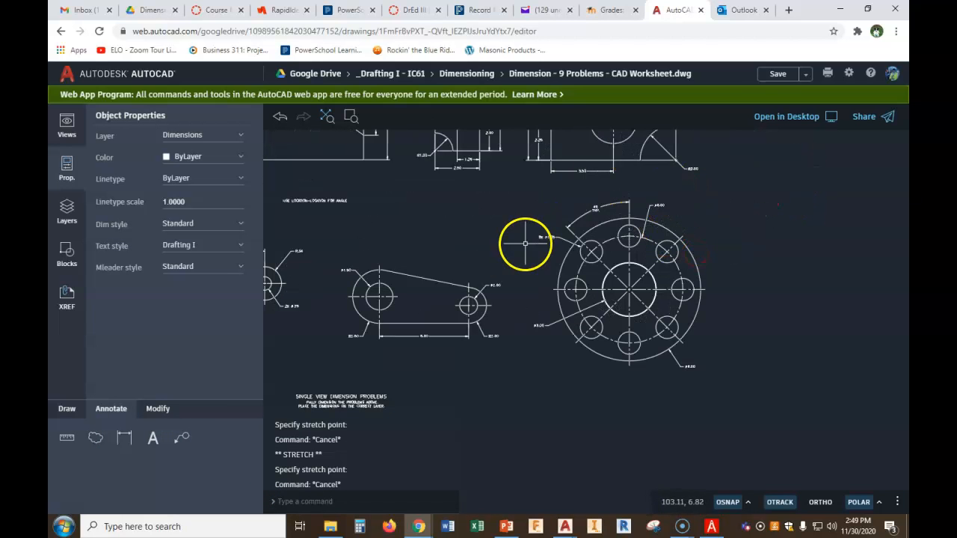
scroll(654, 215, up, 3)
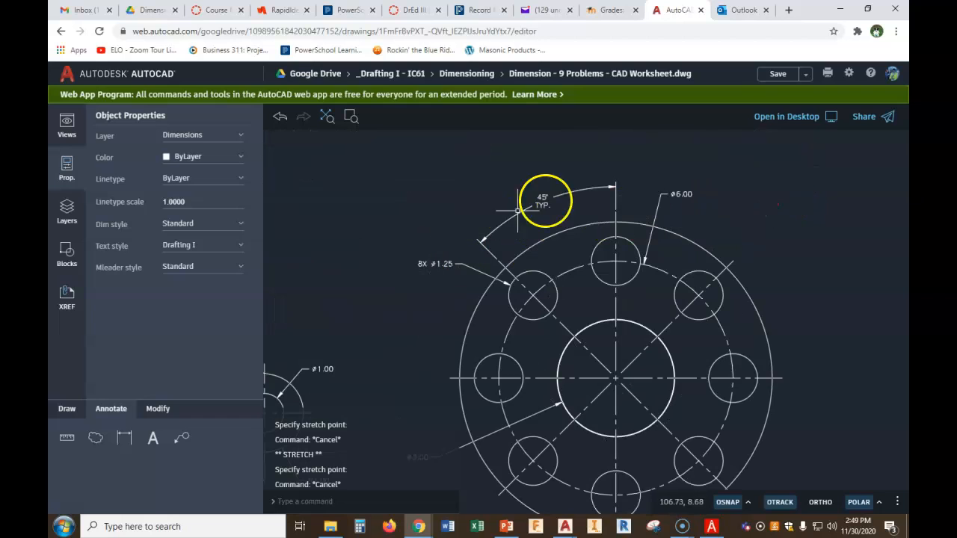
click(666, 195)
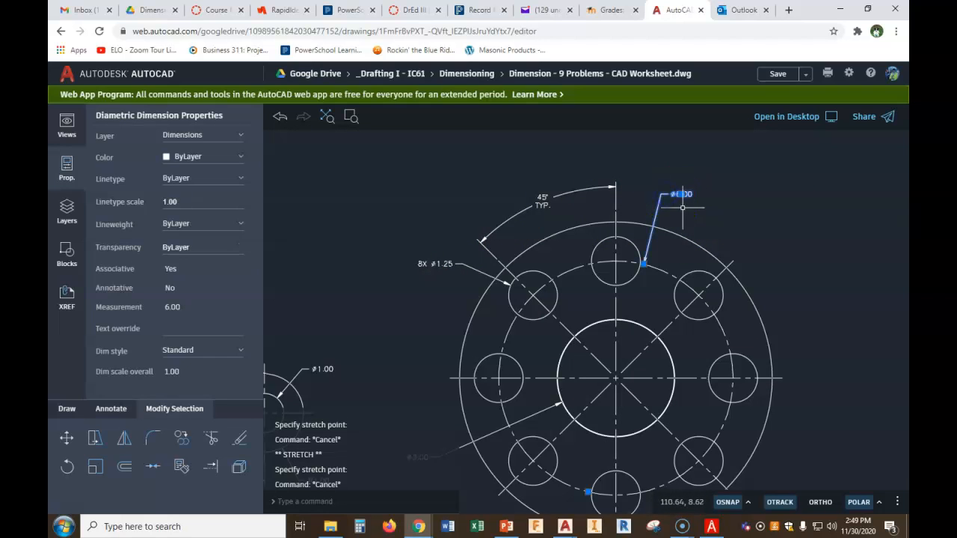
click(682, 194)
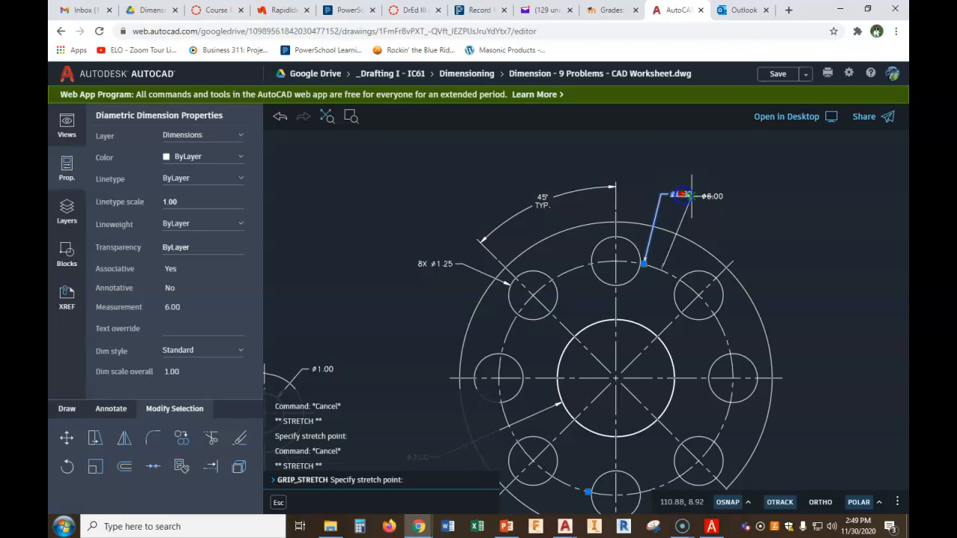
click(729, 200)
click(729, 200)
key(Escape)
Examine the whole worksheet with all nine dimensioned problems
scroll(795, 240, down, 3)
middle_drag(795, 257, 788, 244)
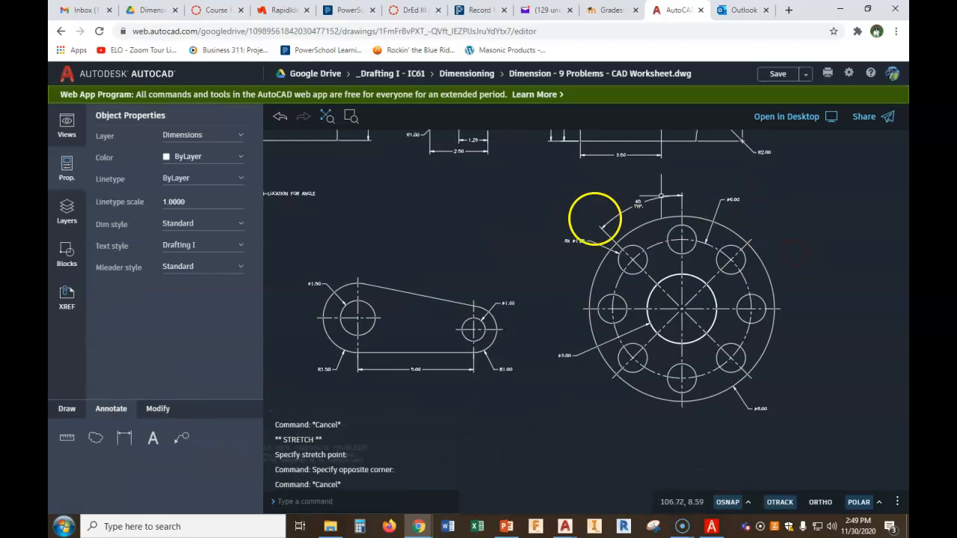
middle_drag(728, 373, 684, 256)
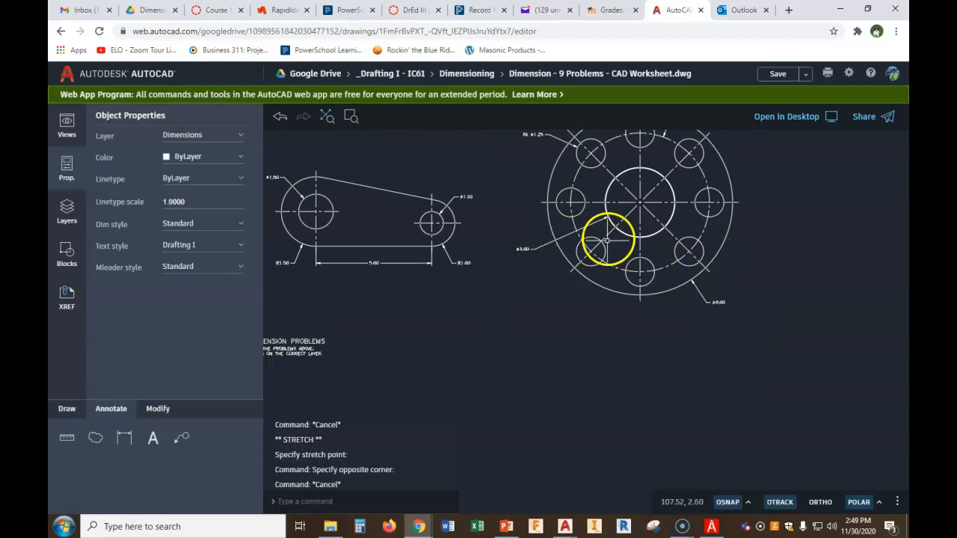
middle_drag(609, 235, 607, 272)
middle_drag(594, 177, 585, 214)
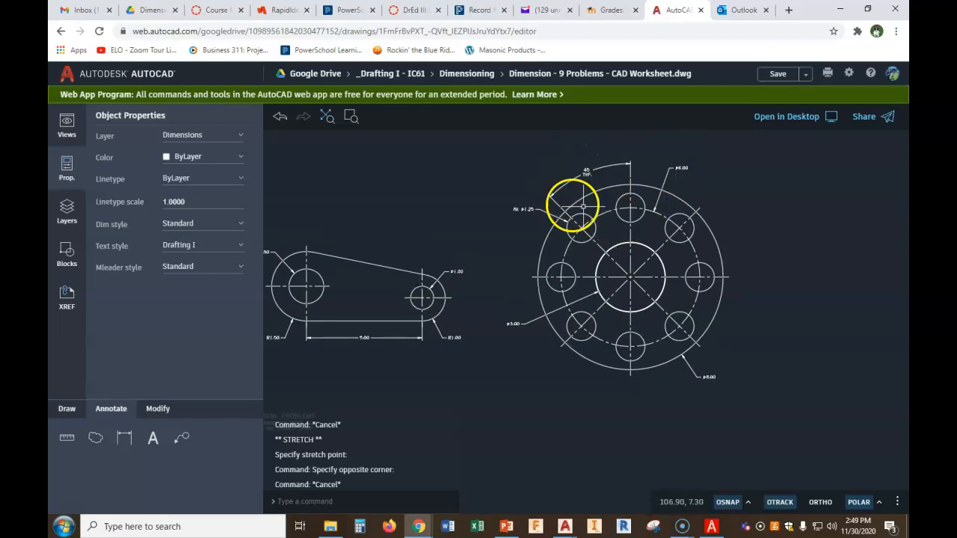
scroll(589, 204, down, 4)
middle_drag(558, 231, 613, 267)
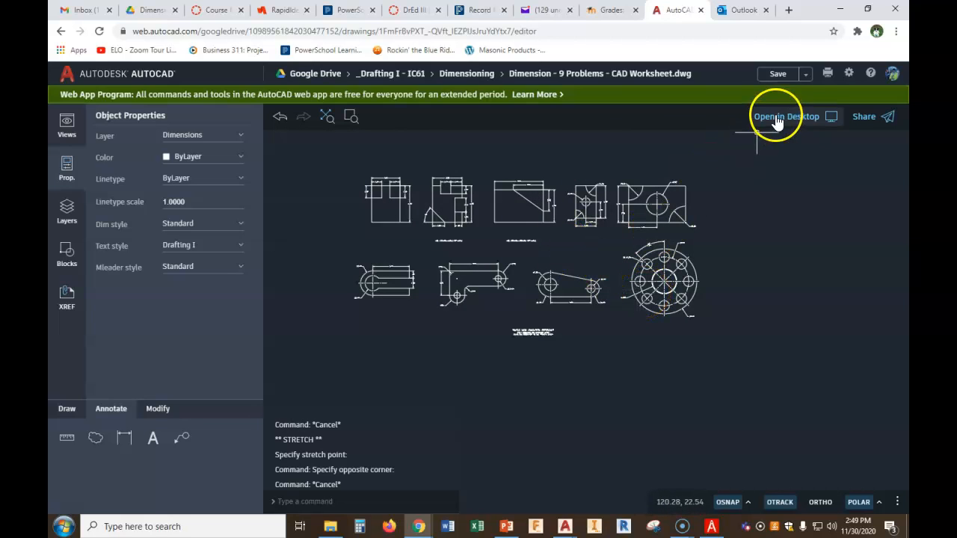
Open the Save As dialog for the worksheet and close it without saving
click(796, 99)
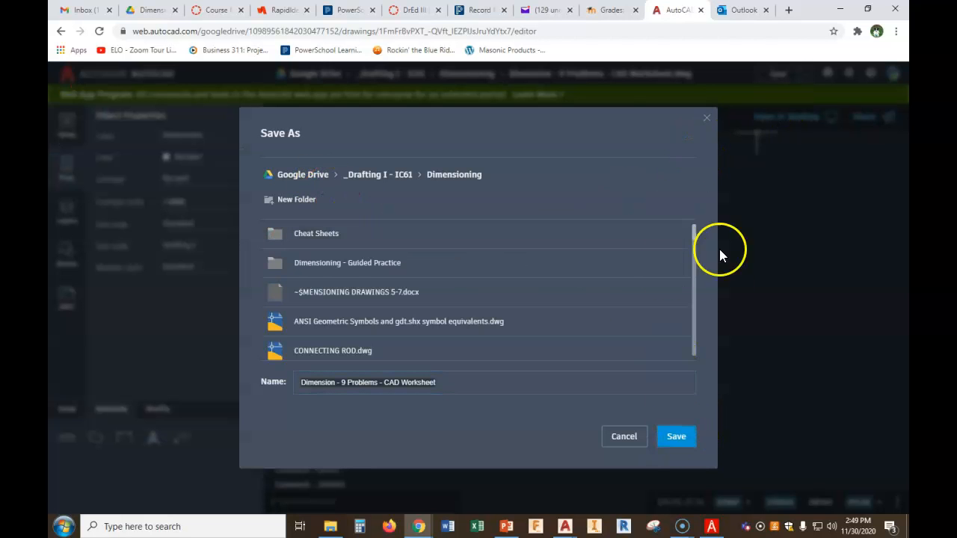
click(706, 122)
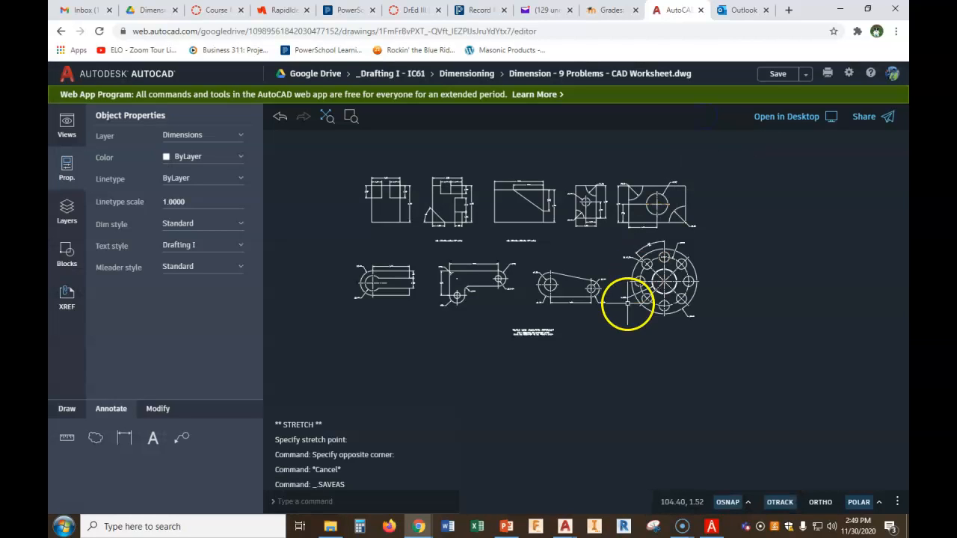